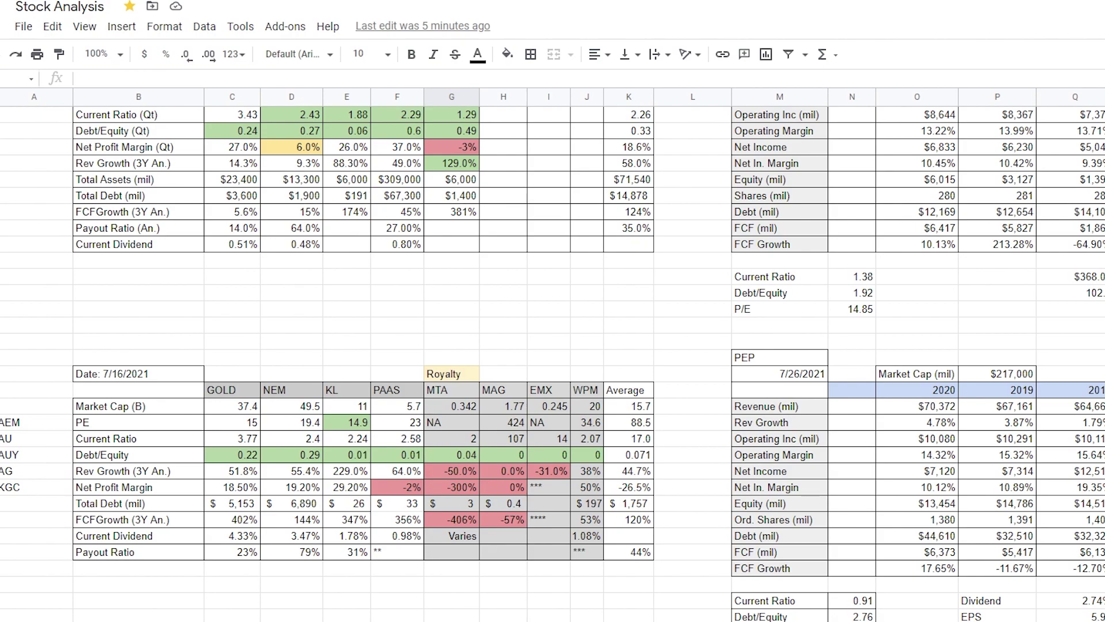
# Examine the existing gaming and gold-mining stock comparison tables to see how their metrics are laid out
pyautogui.scroll(1, 553, 362)
pyautogui.scroll(1, 552, 363)
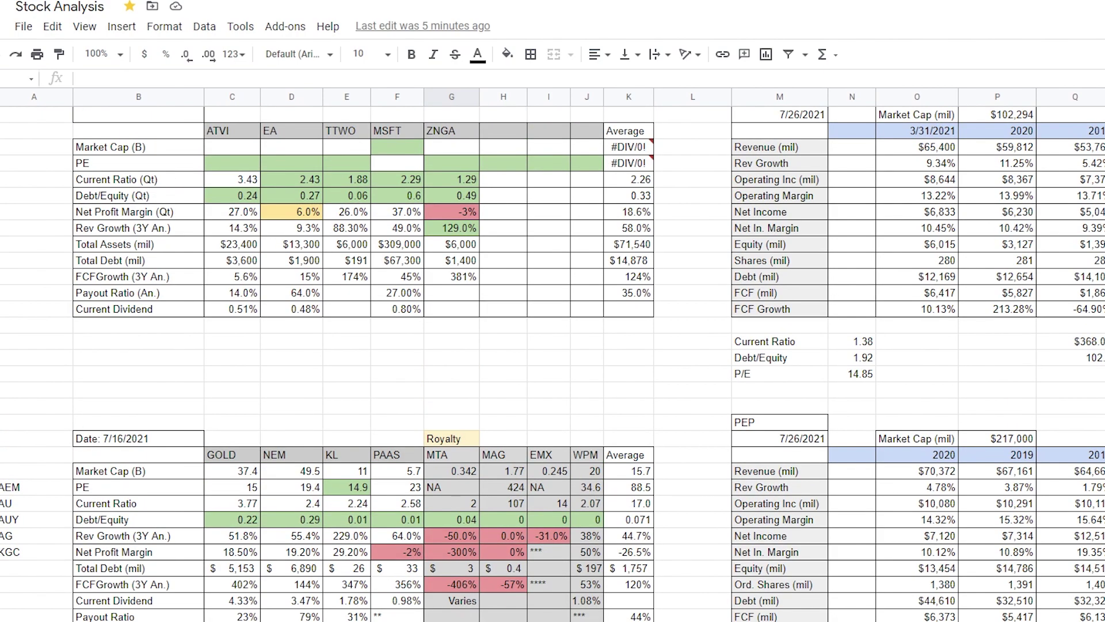
pyautogui.scroll(1, 553, 362)
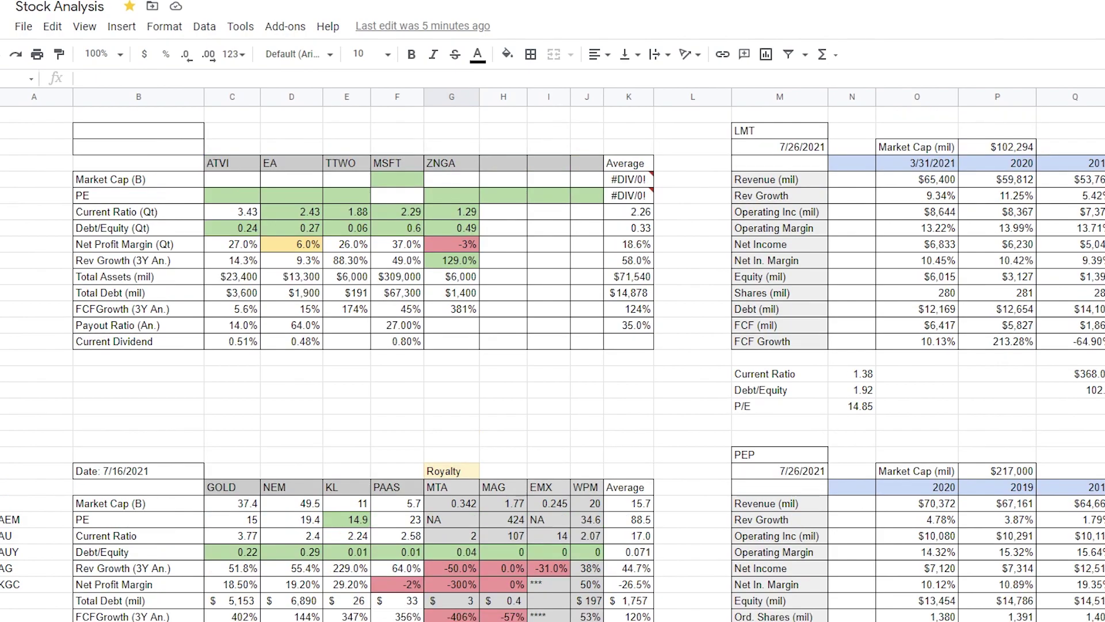
pyautogui.moveTo(138, 147); pyautogui.dragTo(642, 411)
pyautogui.click(593, 428)
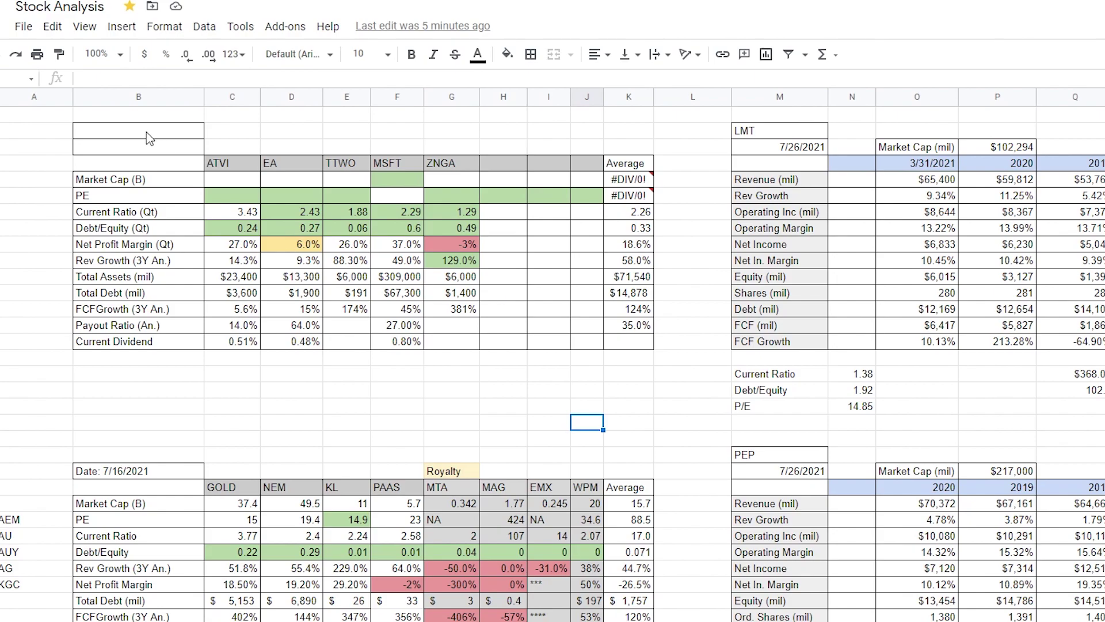
pyautogui.click(114, 130)
pyautogui.moveTo(64, 134); pyautogui.dragTo(587, 413)
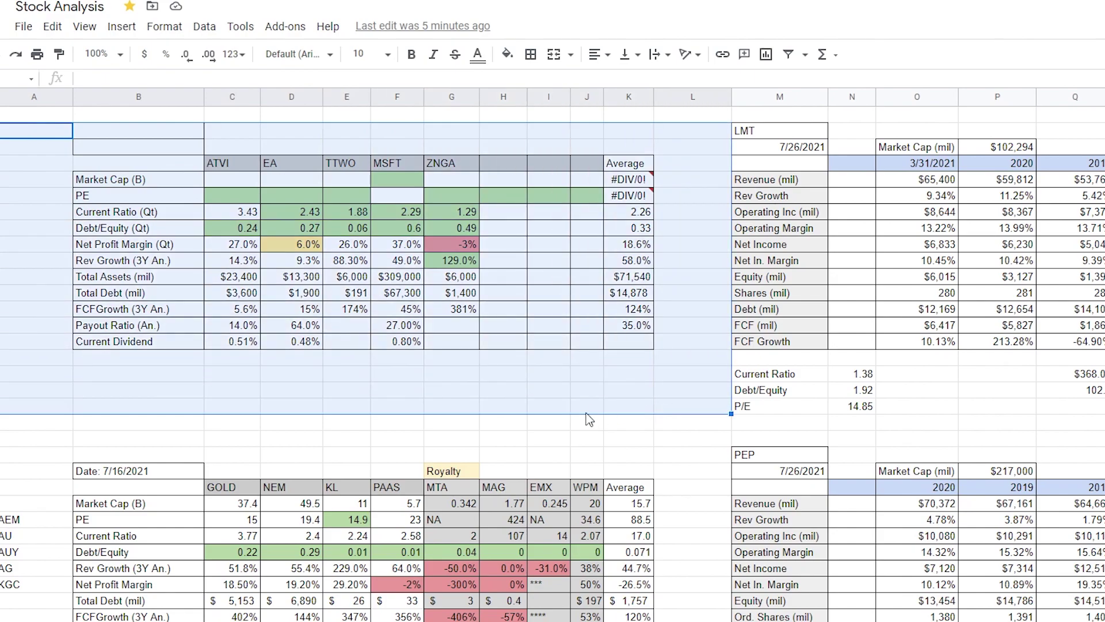
pyautogui.click(587, 407)
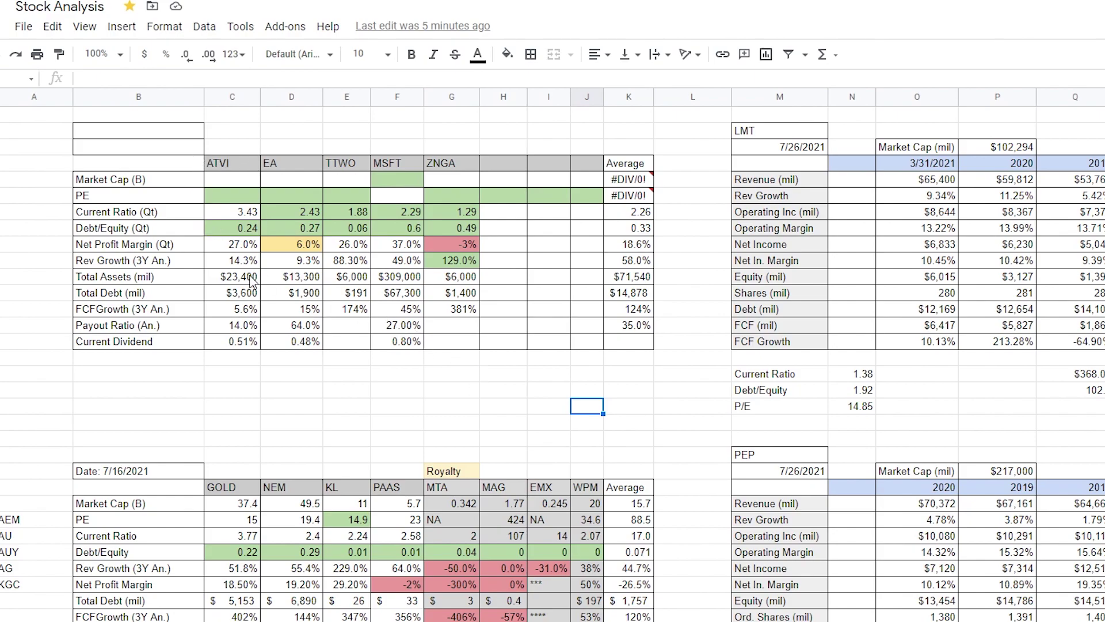
pyautogui.scroll(-3, 647, 370)
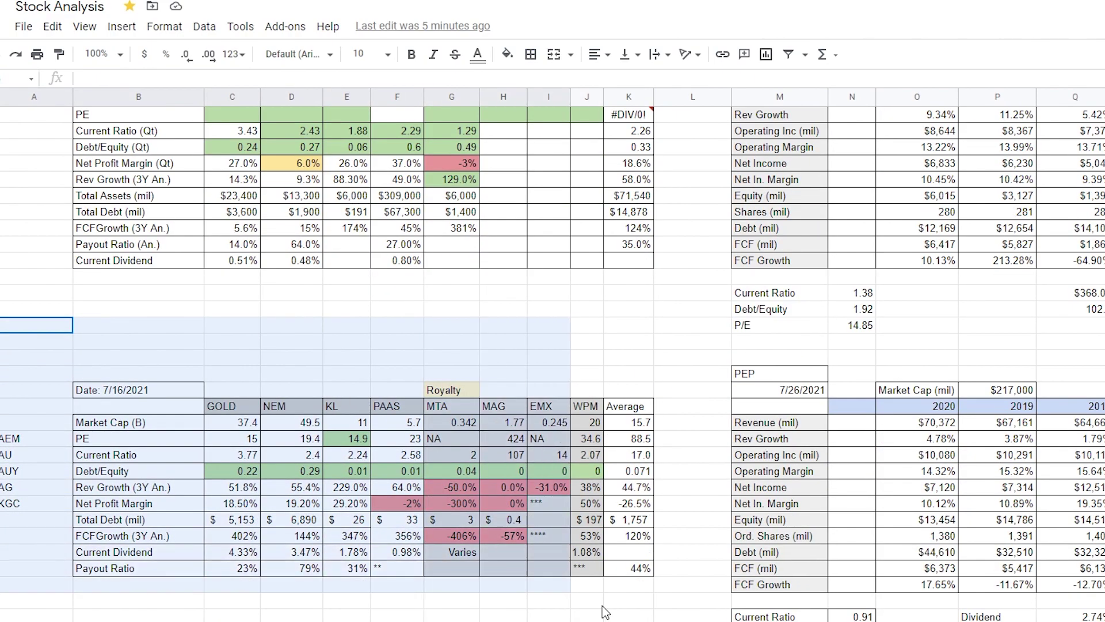
pyautogui.click(587, 604)
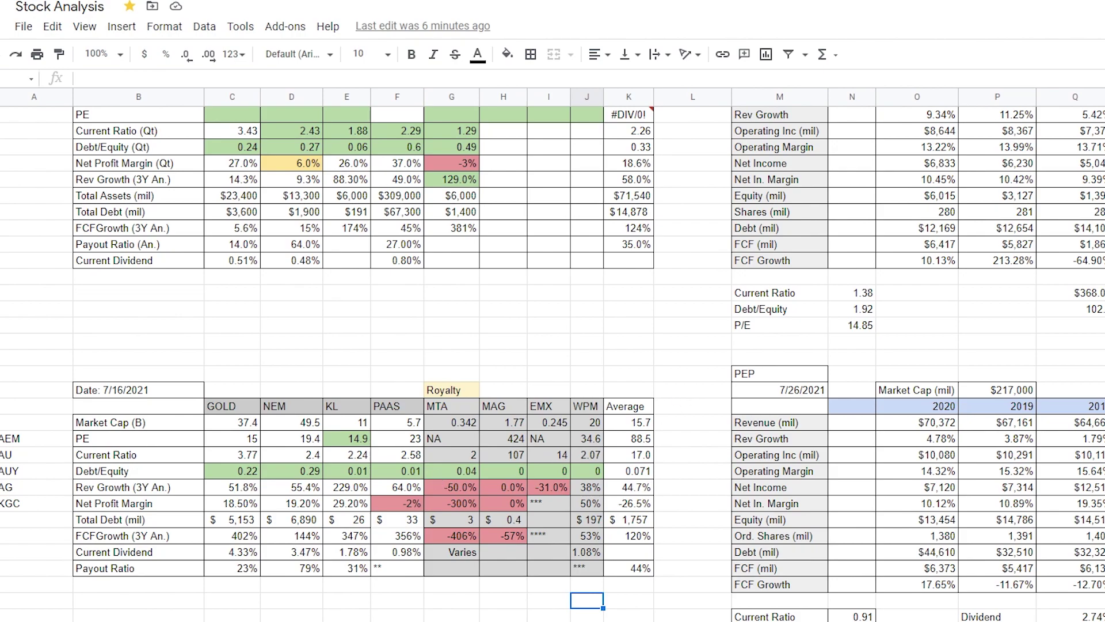
# Add a new blank sheet to the Stock Analysis spreadsheet
pyautogui.hotkey('shift', 'F11')
pyautogui.click(257, 181)
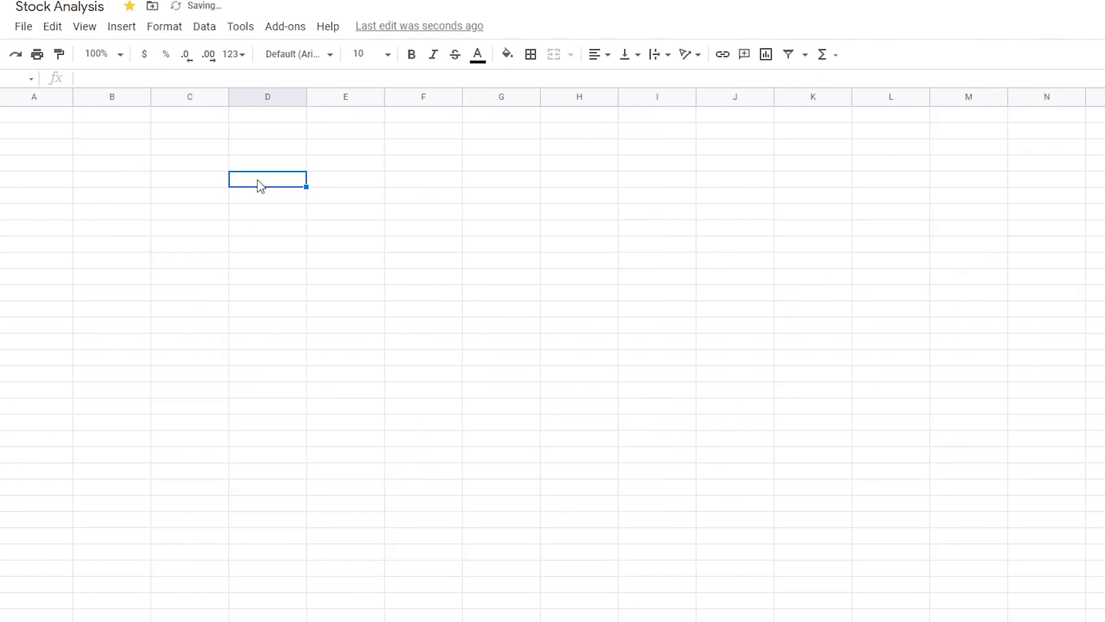
pyautogui.click(211, 194)
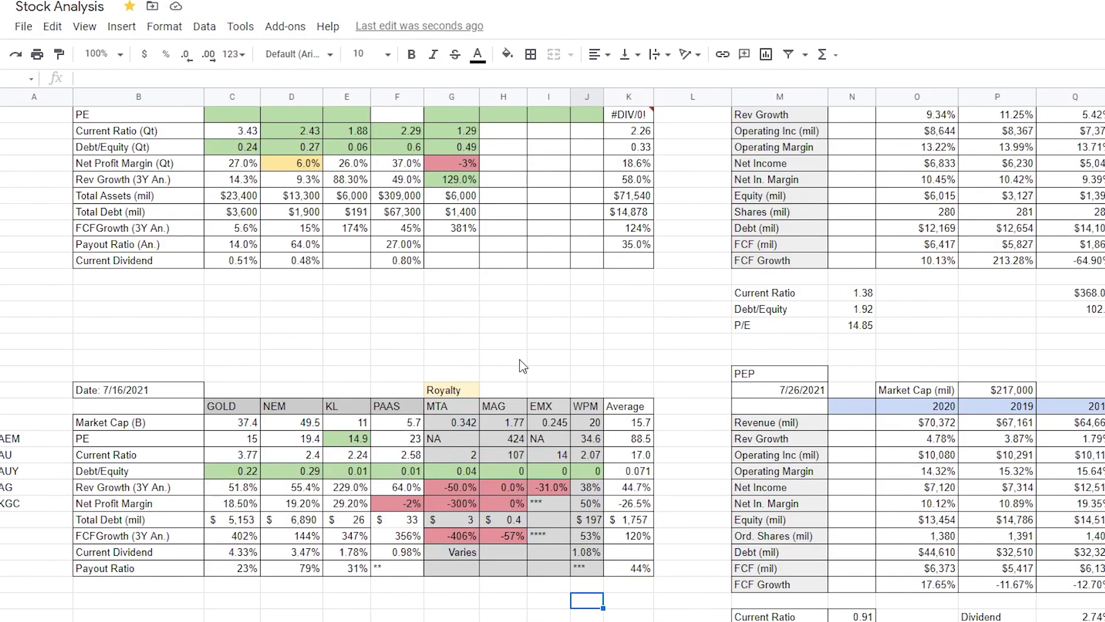
# Copy the PEP table's row labels, Revenue (mil) through FCF Growth, into C5:C15 of the new sheet and widen column C to fit them
pyautogui.moveTo(770, 430); pyautogui.dragTo(768, 584)
pyautogui.rightClick(767, 583)
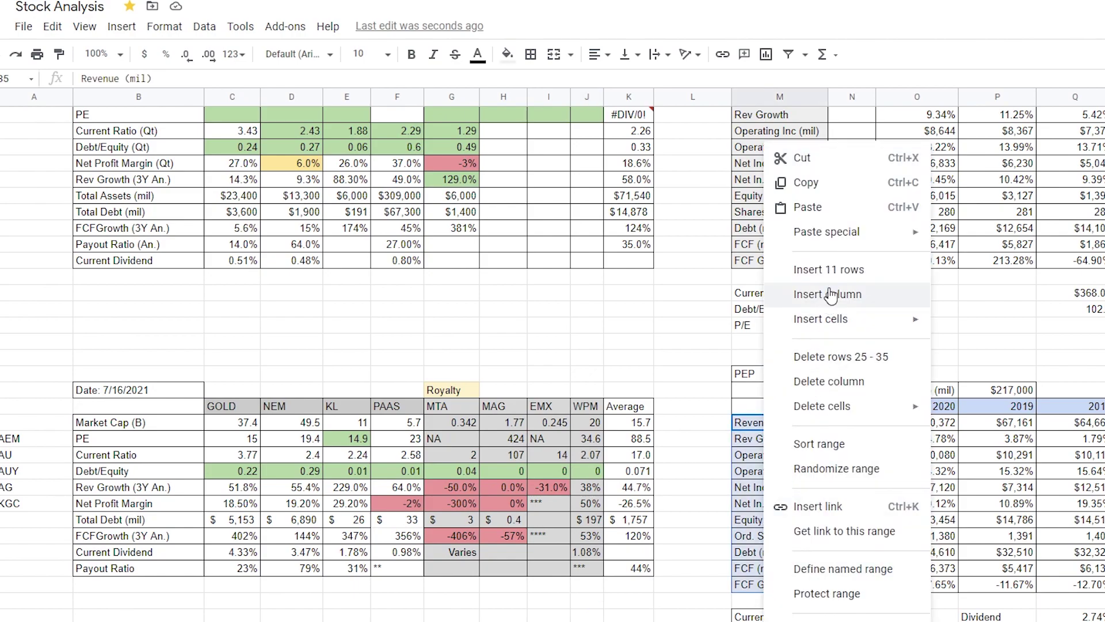
pyautogui.click(809, 182)
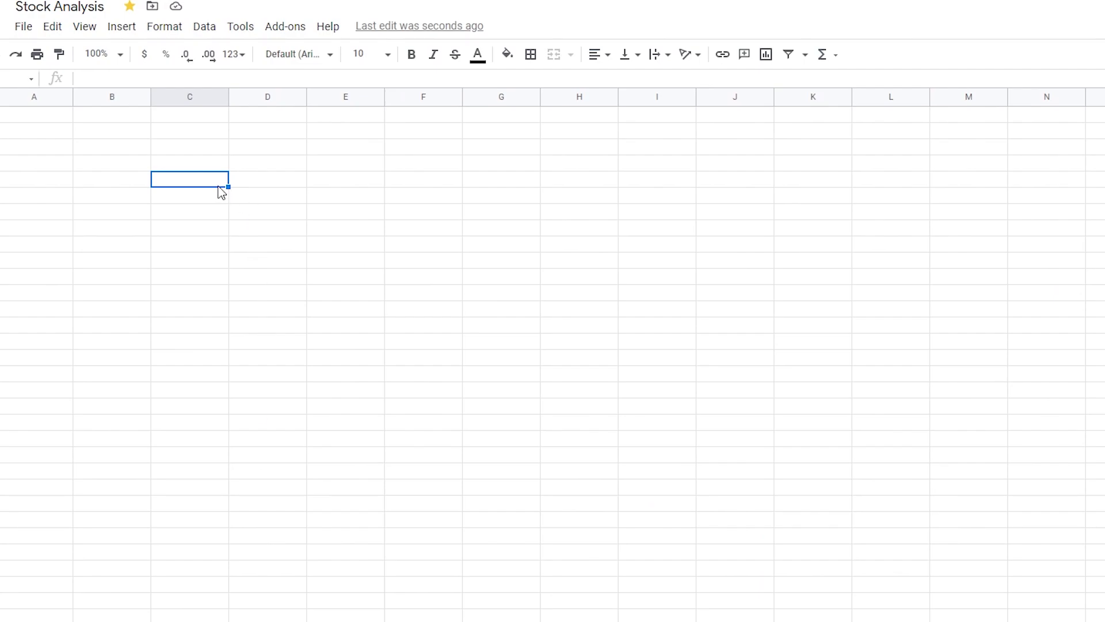
pyautogui.rightClick(220, 186)
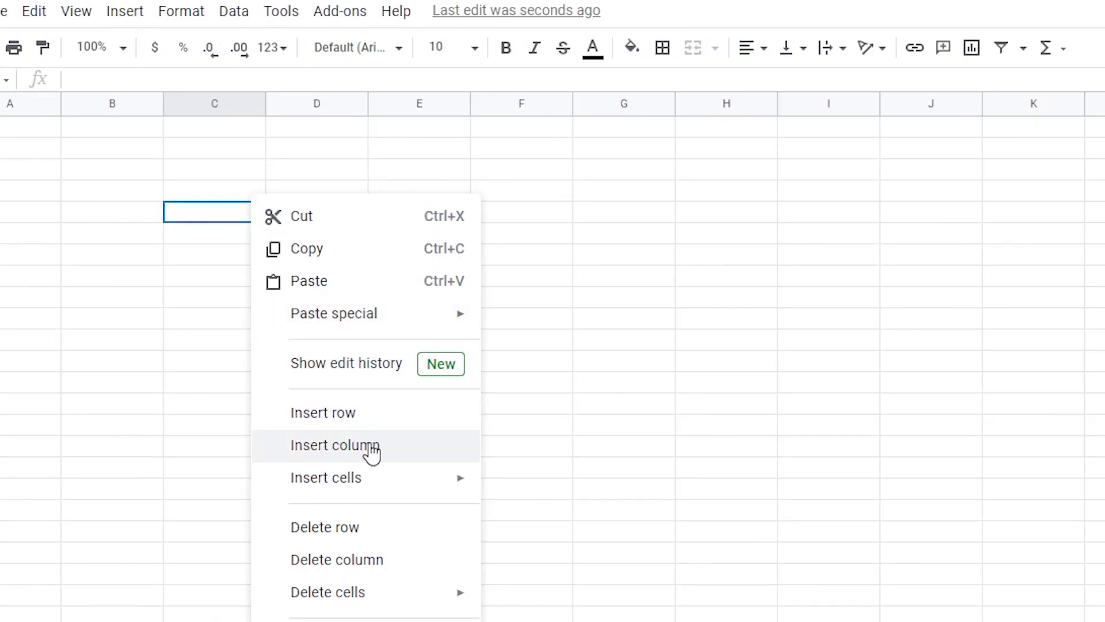
pyautogui.click(306, 236)
pyautogui.click(351, 301)
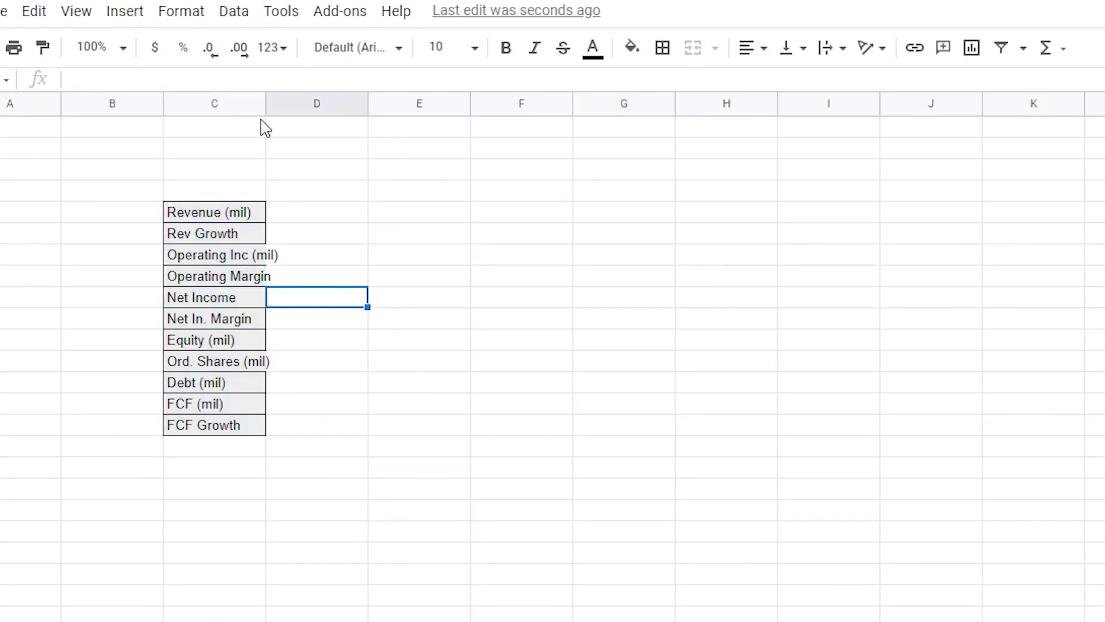
pyautogui.moveTo(266, 104); pyautogui.dragTo(284, 103)
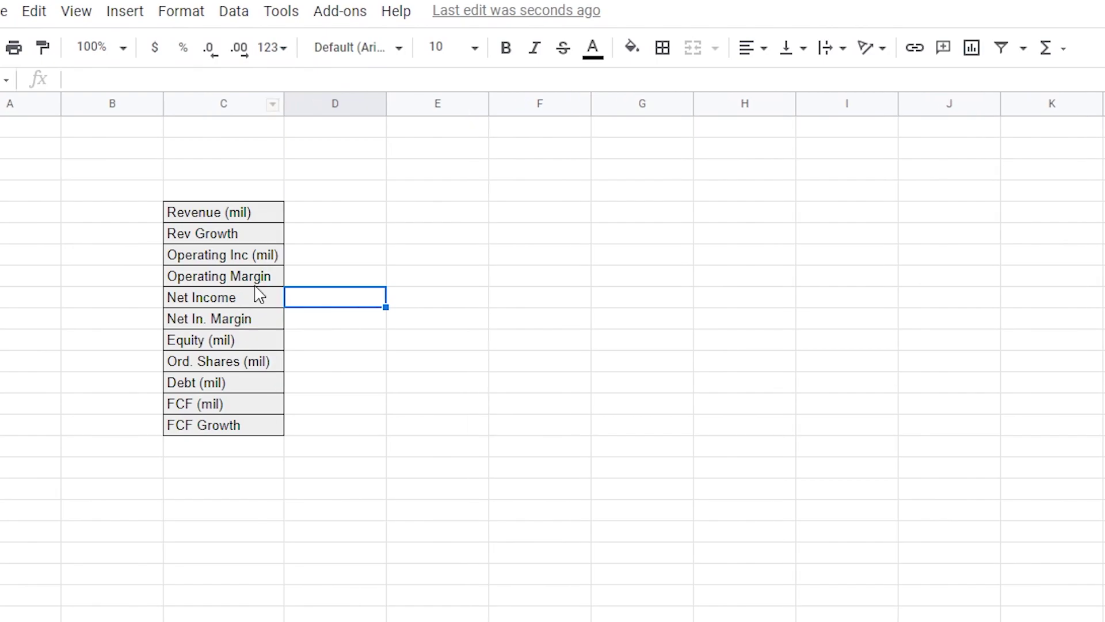
# Clear the fill colour and the borders from the row labels in C5:C15
pyautogui.click(631, 47)
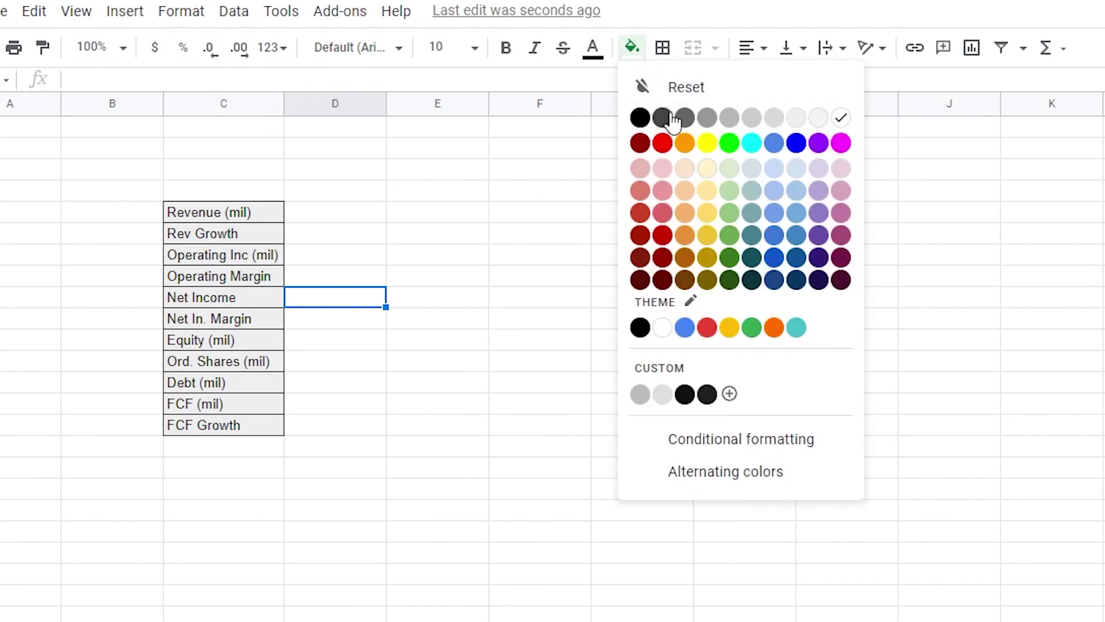
pyautogui.moveTo(196, 212); pyautogui.dragTo(214, 455)
pyautogui.click(632, 53)
pyautogui.click(645, 98)
pyautogui.click(423, 231)
pyautogui.moveTo(248, 214); pyautogui.dragTo(242, 426)
pyautogui.click(663, 48)
pyautogui.click(780, 116)
pyautogui.click(642, 254)
# Apply all borders to the table range C5:G15, covering the labels and four empty value columns
pyautogui.moveTo(270, 214); pyautogui.dragTo(633, 426)
pyautogui.click(662, 48)
pyautogui.click(668, 86)
pyautogui.click(402, 298)
# Fill the row labels in C5:C15 with light grey and widen column C slightly more
pyautogui.moveTo(246, 222); pyautogui.dragTo(250, 429)
pyautogui.click(631, 48)
pyautogui.click(779, 115)
pyautogui.click(438, 233)
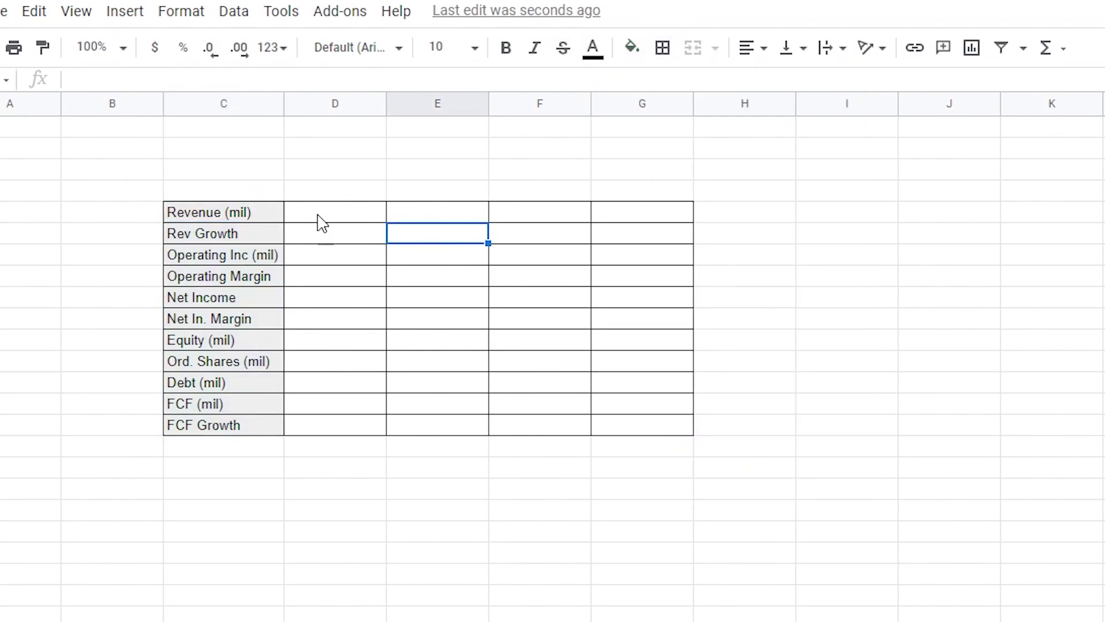
pyautogui.moveTo(285, 104); pyautogui.dragTo(292, 107)
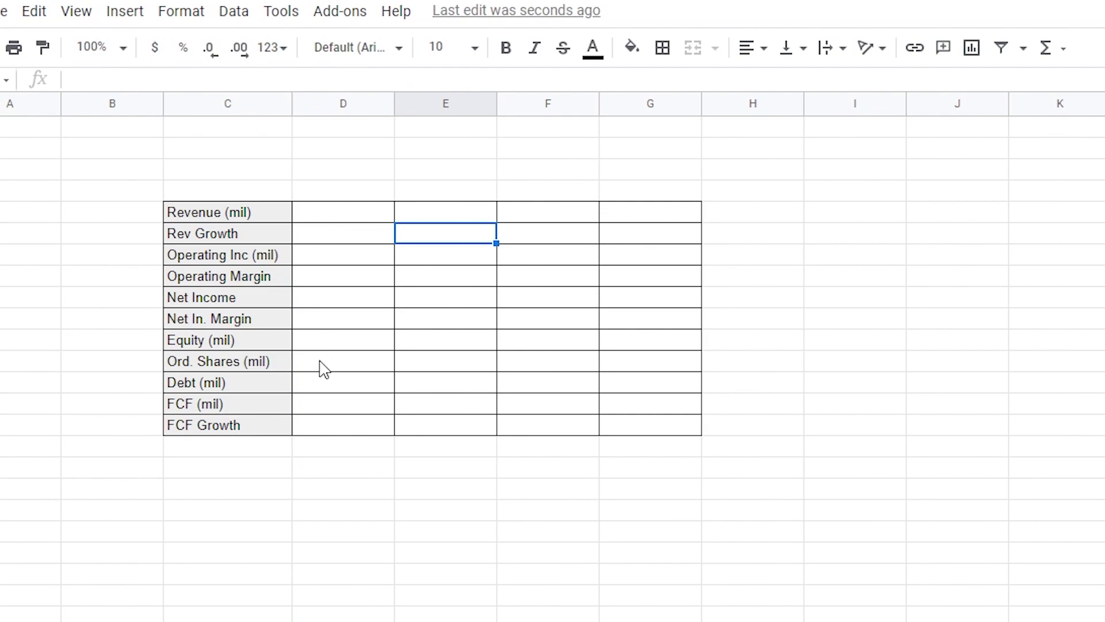
pyautogui.click(343, 447)
pyautogui.click(310, 281)
pyautogui.click(323, 258)
pyautogui.click(333, 218)
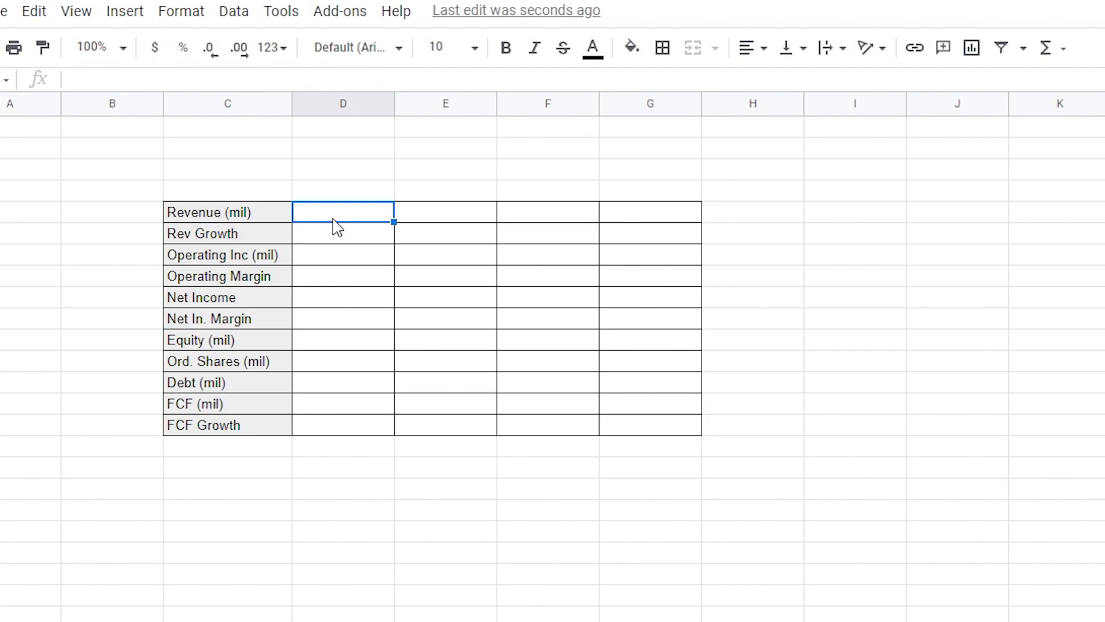
pyautogui.click(635, 217)
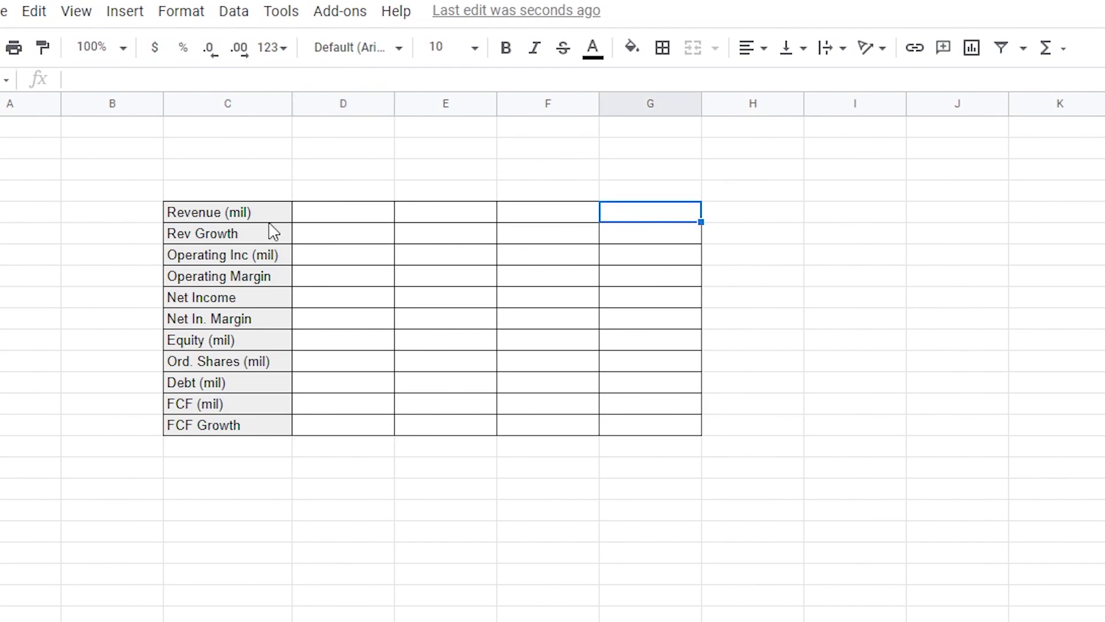
# Enter the sample revenues 4, 3, 2 and 1 across D5:G5 in the Revenue (mil) row
pyautogui.click(350, 222)
pyautogui.write('4')
pyautogui.press('Tab')
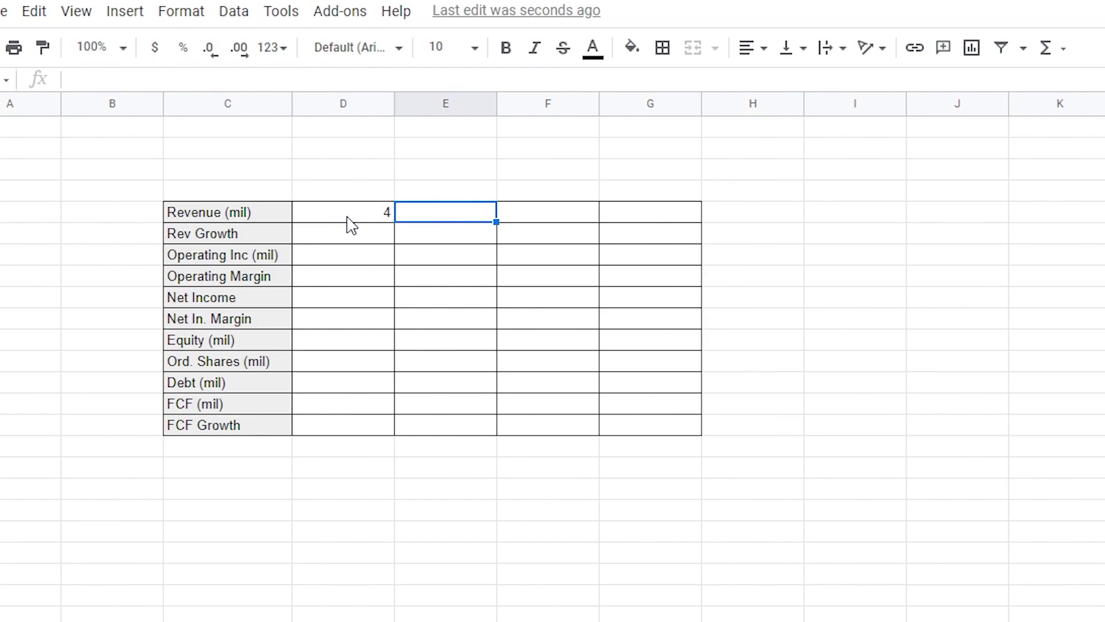
pyautogui.write('3')
pyautogui.press('Tab')
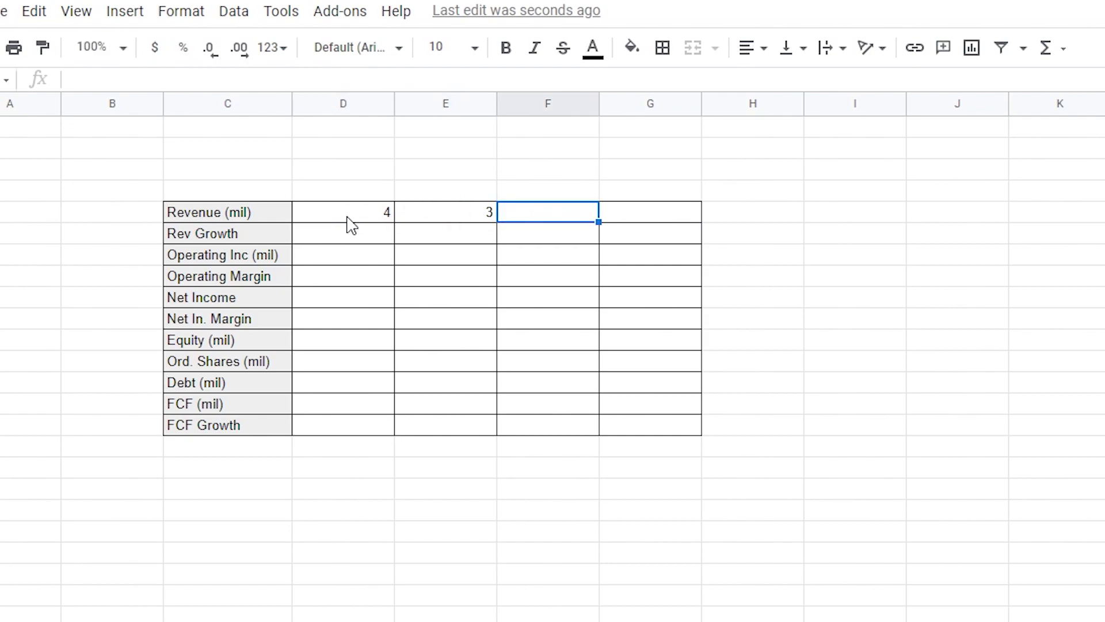
pyautogui.write('2')
pyautogui.press('Tab')
pyautogui.write('1')
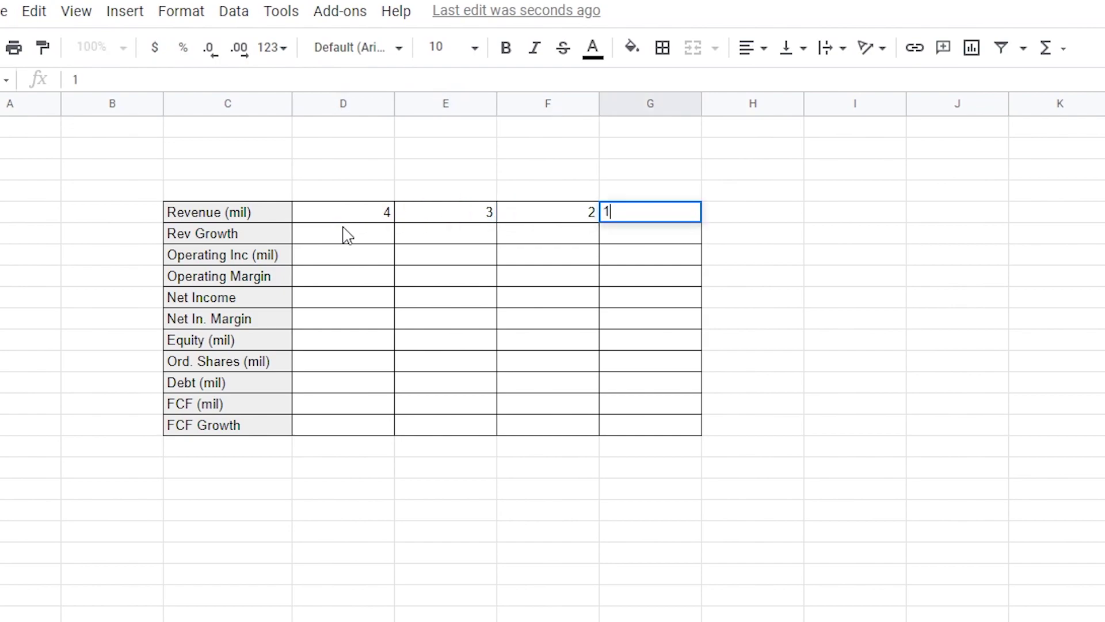
# Enter the sample values 3, 2, 1 and 0.5 across D8:G8 in the Operating Margin row
pyautogui.click(334, 282)
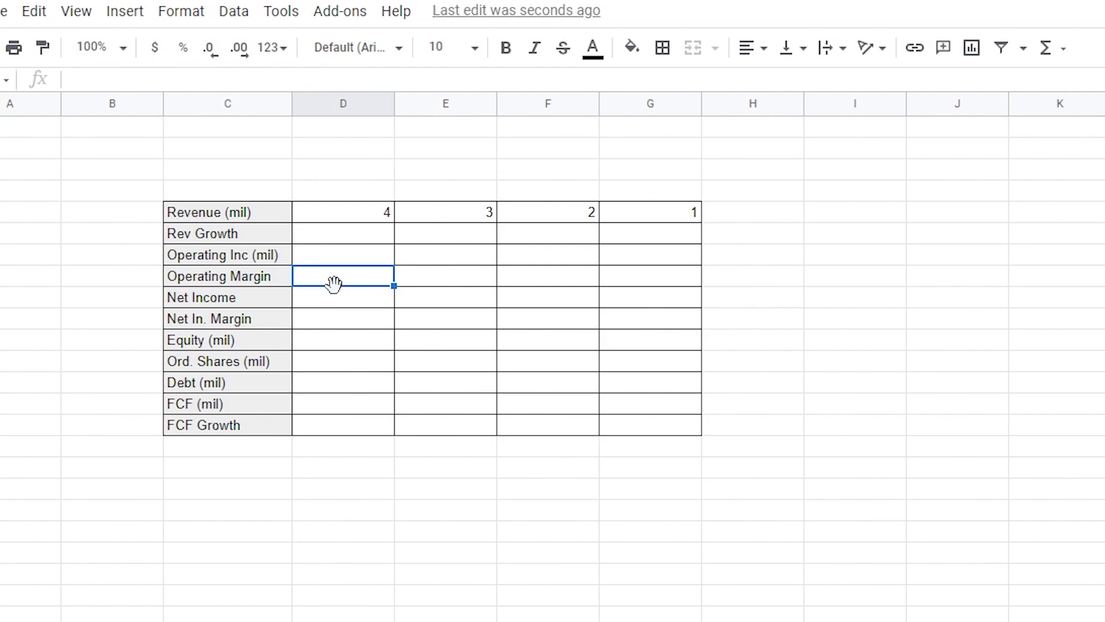
pyautogui.write('3')
pyautogui.press('Tab')
pyautogui.write('2')
pyautogui.press('Tab')
pyautogui.write('1')
pyautogui.press('Tab')
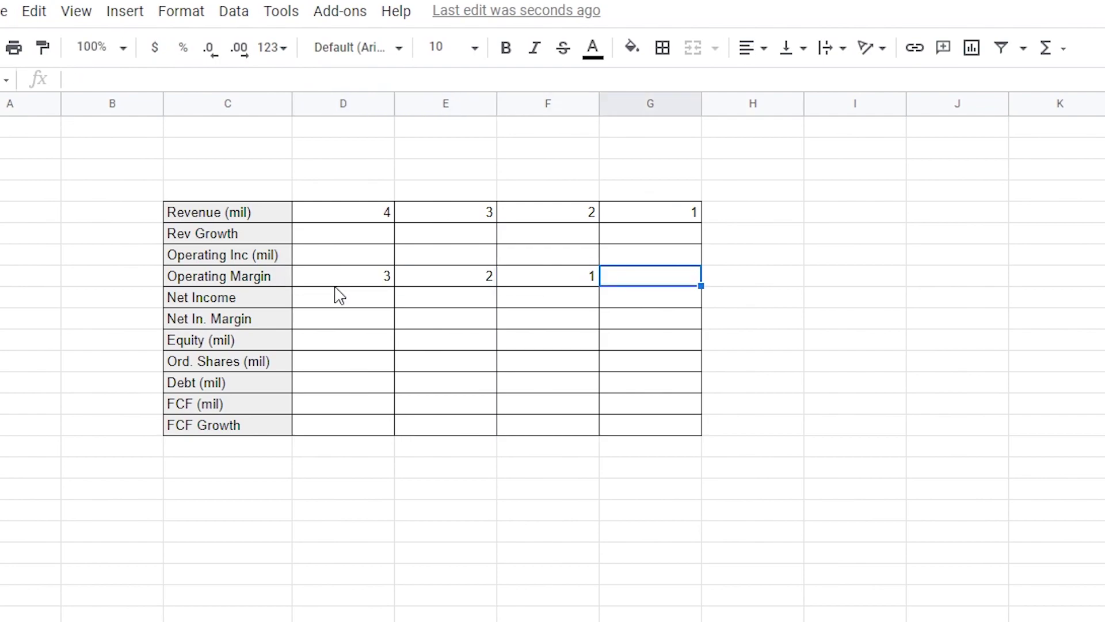
pyautogui.write('0.5')
pyautogui.click(338, 294)
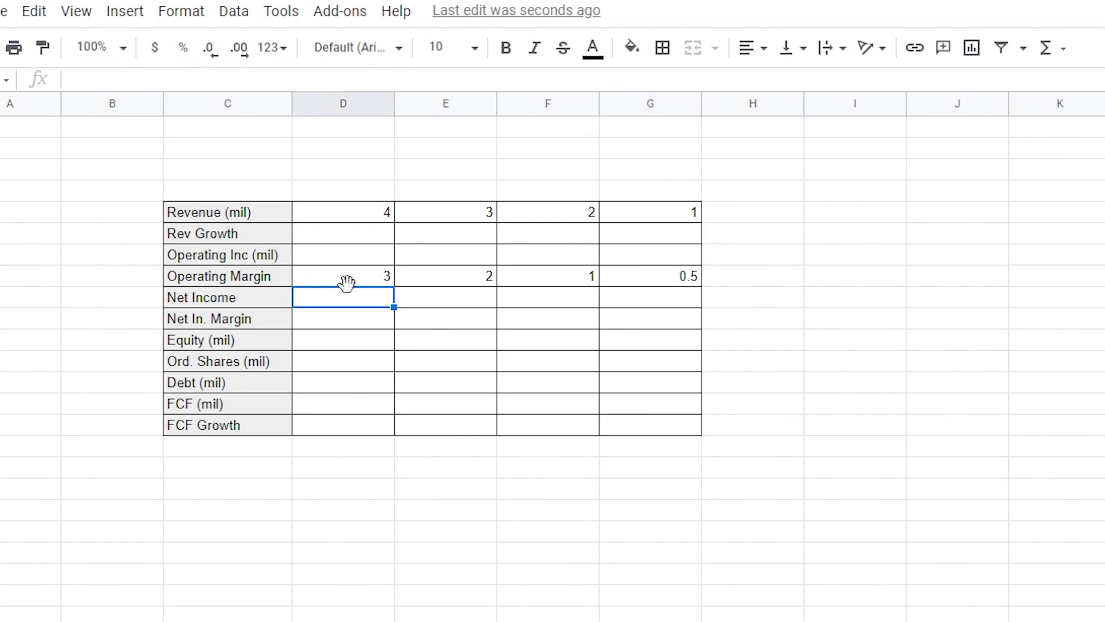
# Move the four values from the Operating Margin row up into the Operating Inc (mil) row
pyautogui.moveTo(335, 278); pyautogui.dragTo(633, 281)
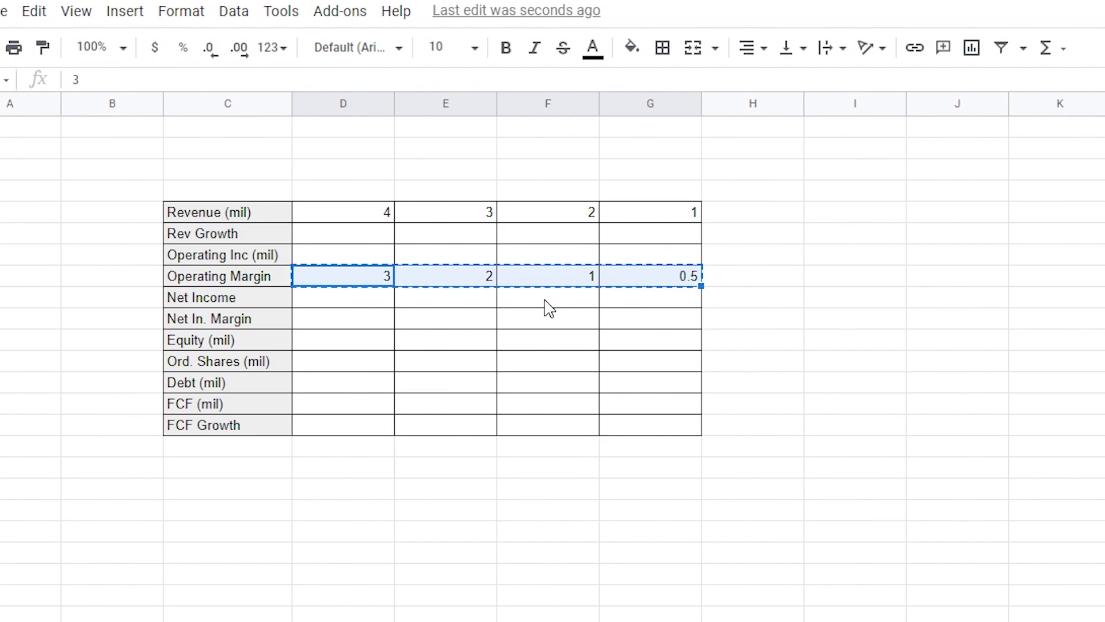
pyautogui.click(318, 256)
pyautogui.hotkey('ctrl', 'v')
pyautogui.press('Down')
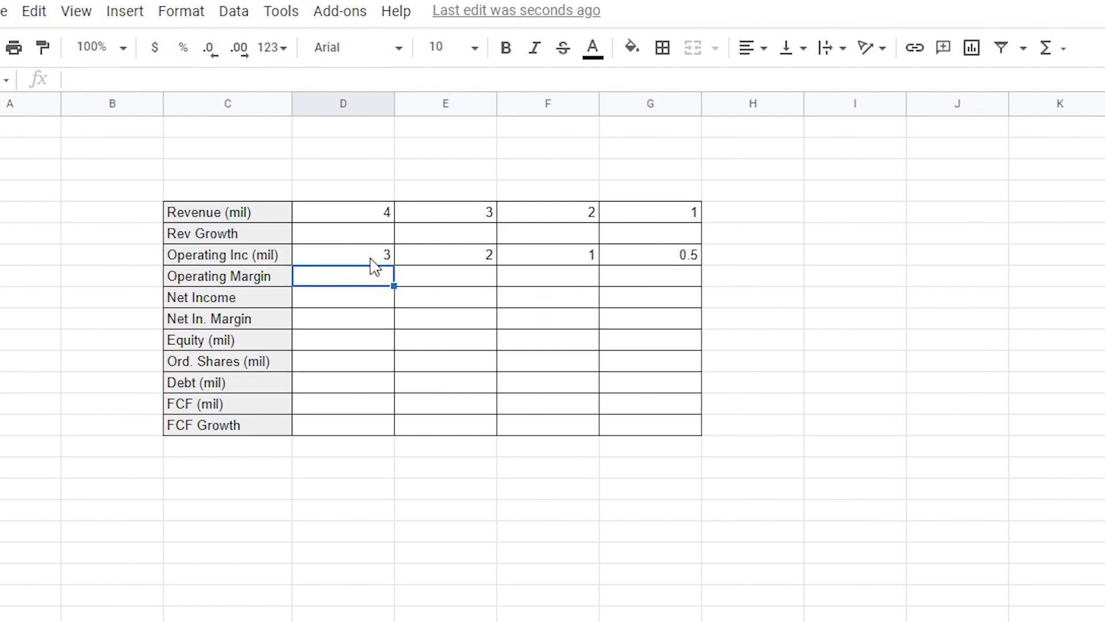
# Calculate the operating margin in D8 with =D7/D5 and extend the formula across the row to G8
pyautogui.write('=')
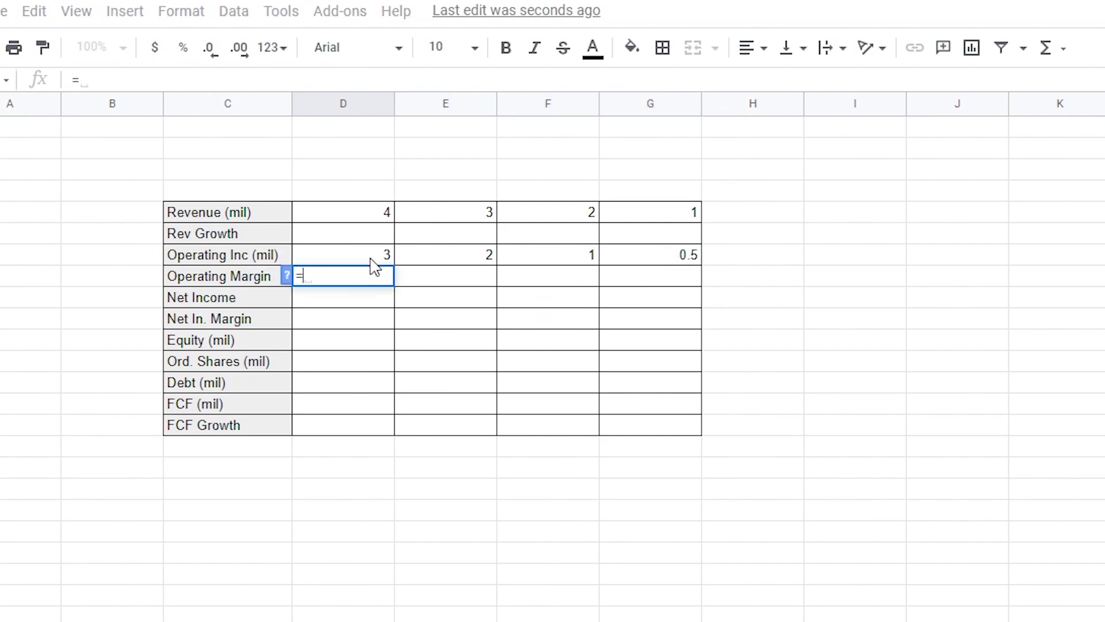
pyautogui.click(371, 259)
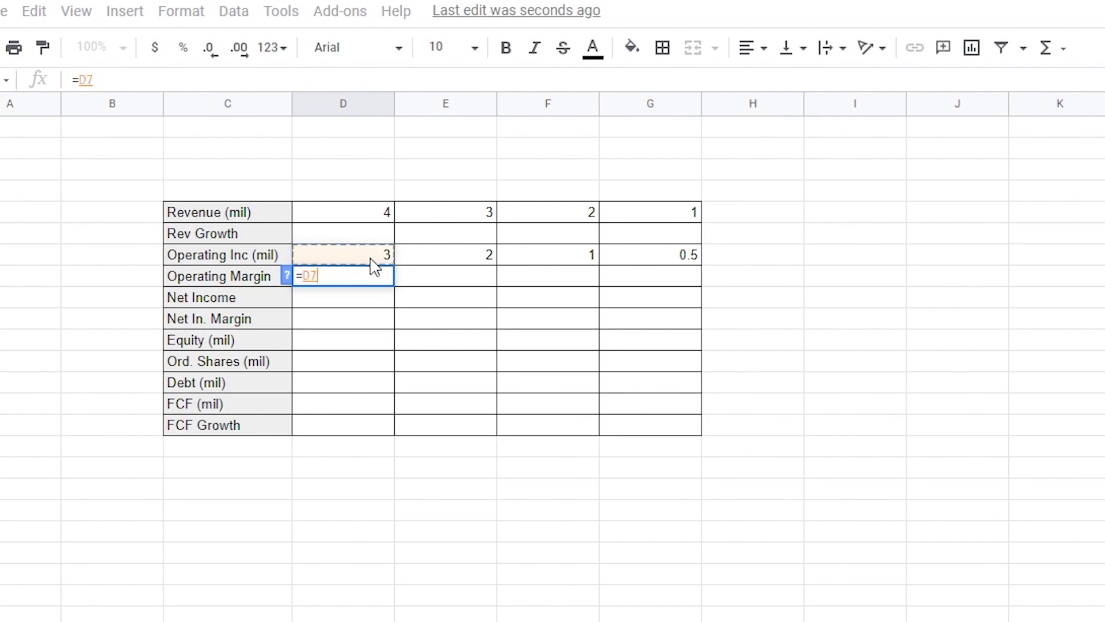
pyautogui.write('/')
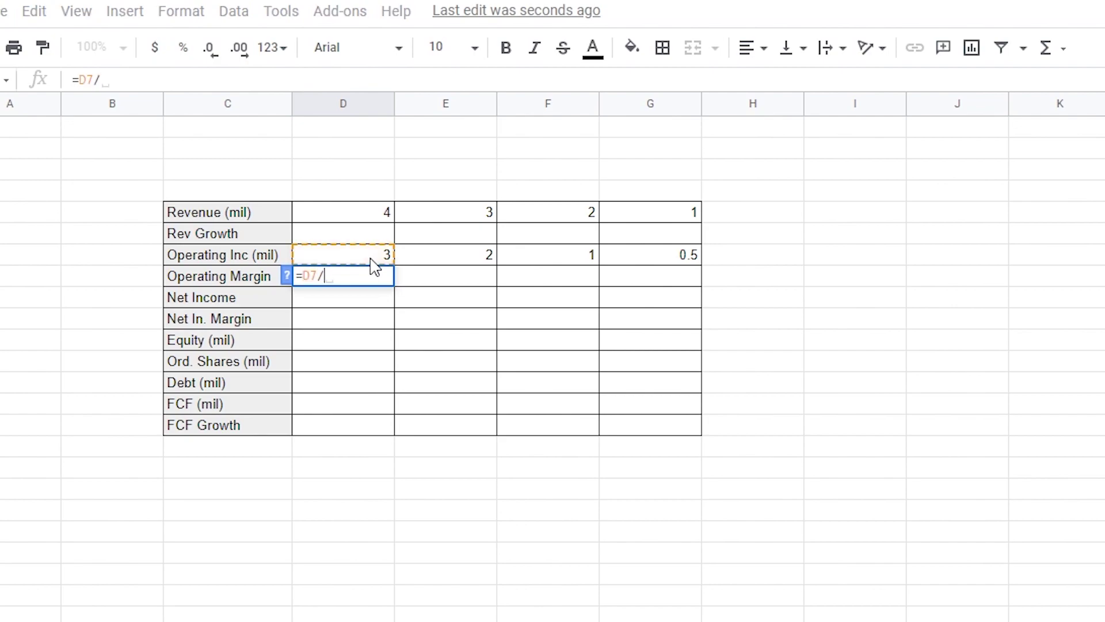
pyautogui.click(381, 218)
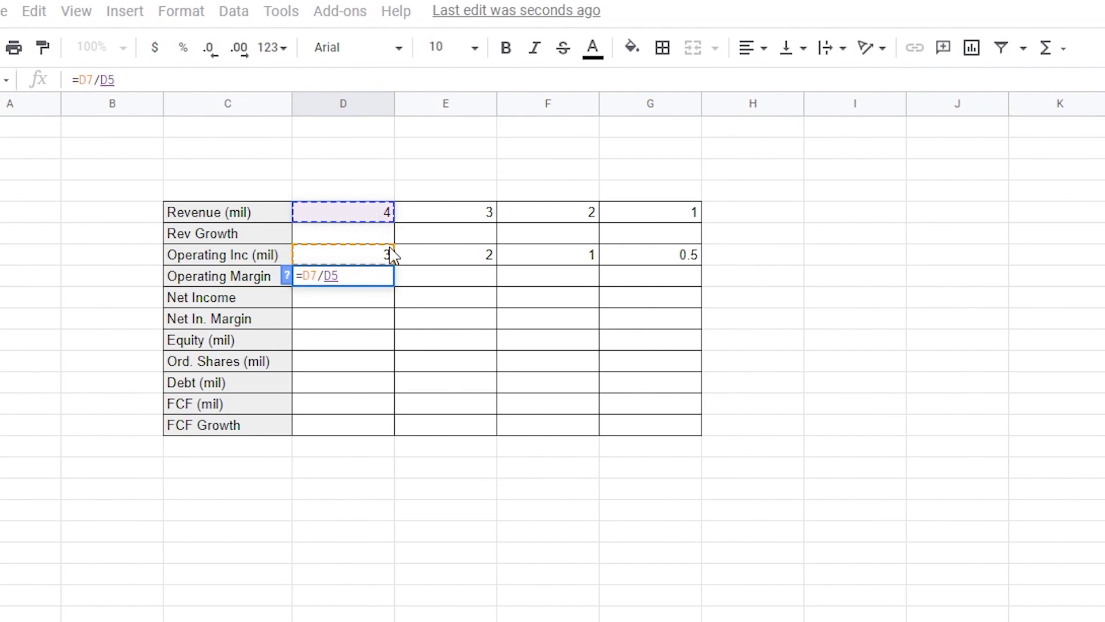
pyautogui.press('Return')
pyautogui.click(341, 279)
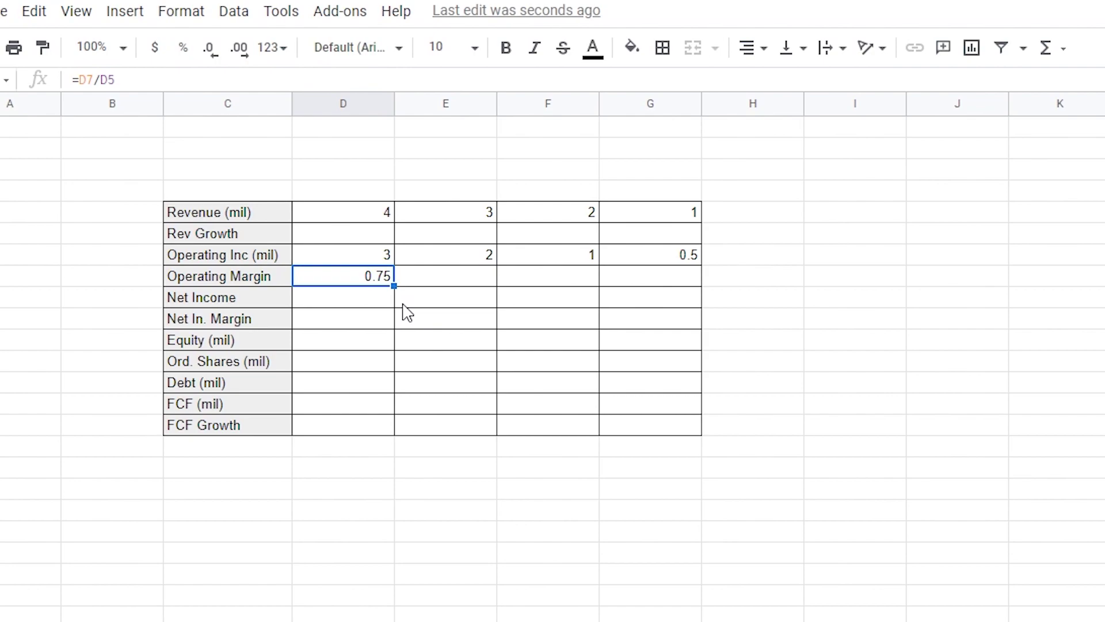
pyautogui.moveTo(389, 282); pyautogui.dragTo(639, 291)
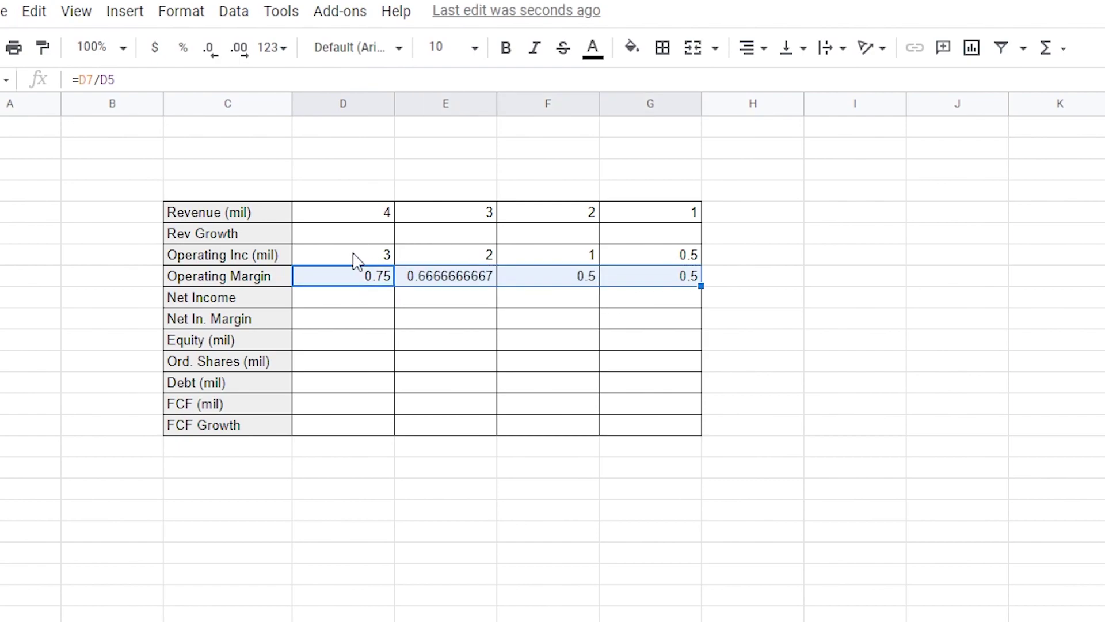
# Format the operating margins in D8:G8 as percentages without decimal places
pyautogui.click(183, 47)
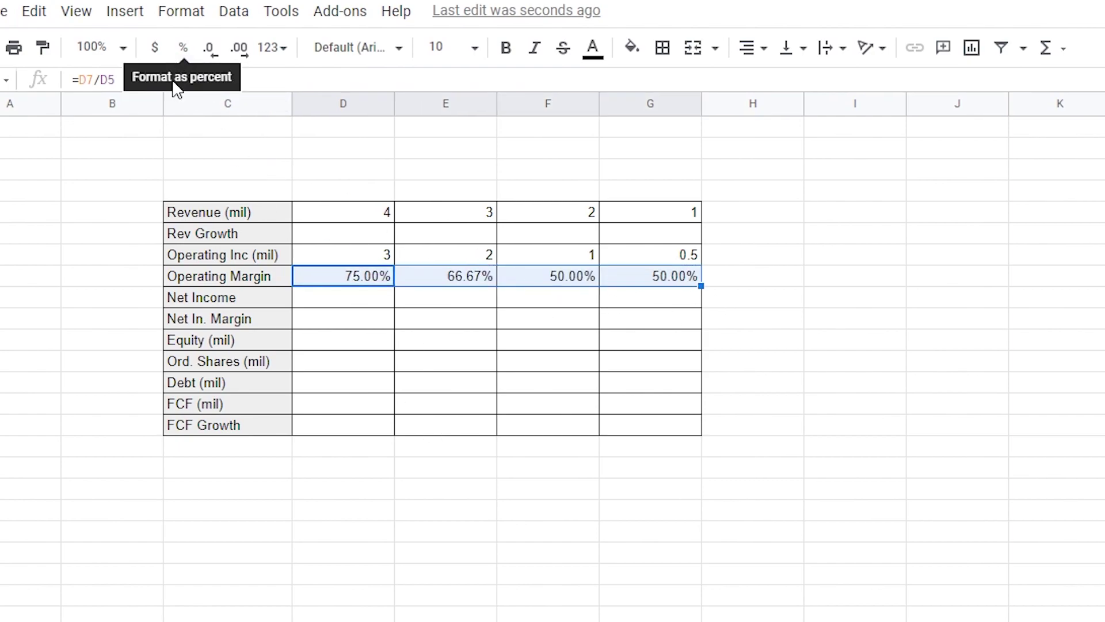
pyautogui.click(209, 50)
pyautogui.click(209, 50)
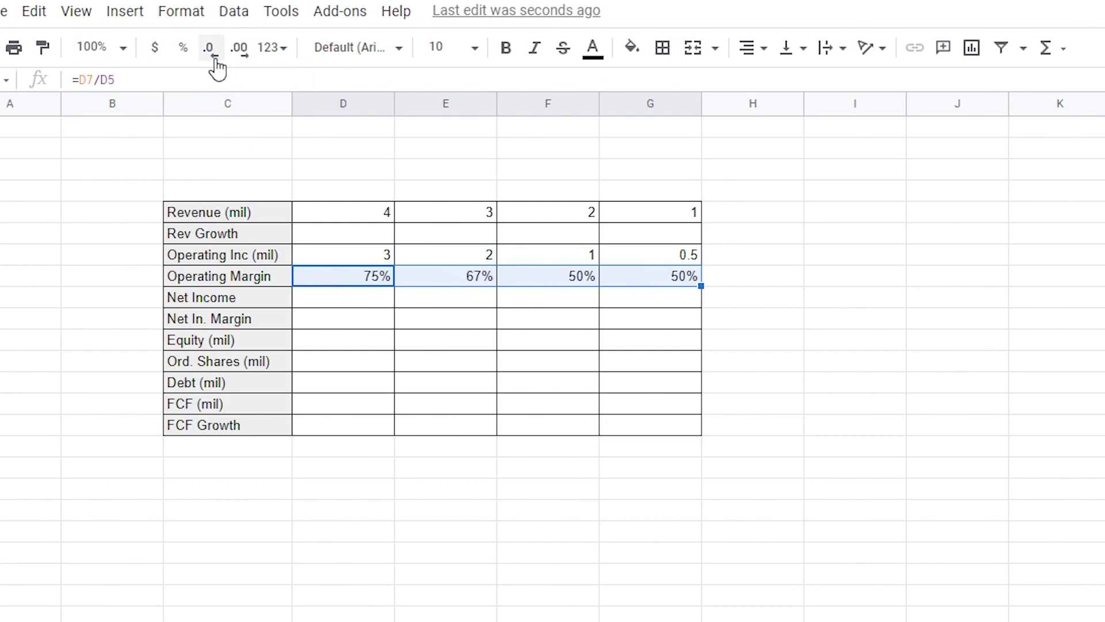
pyautogui.click(388, 320)
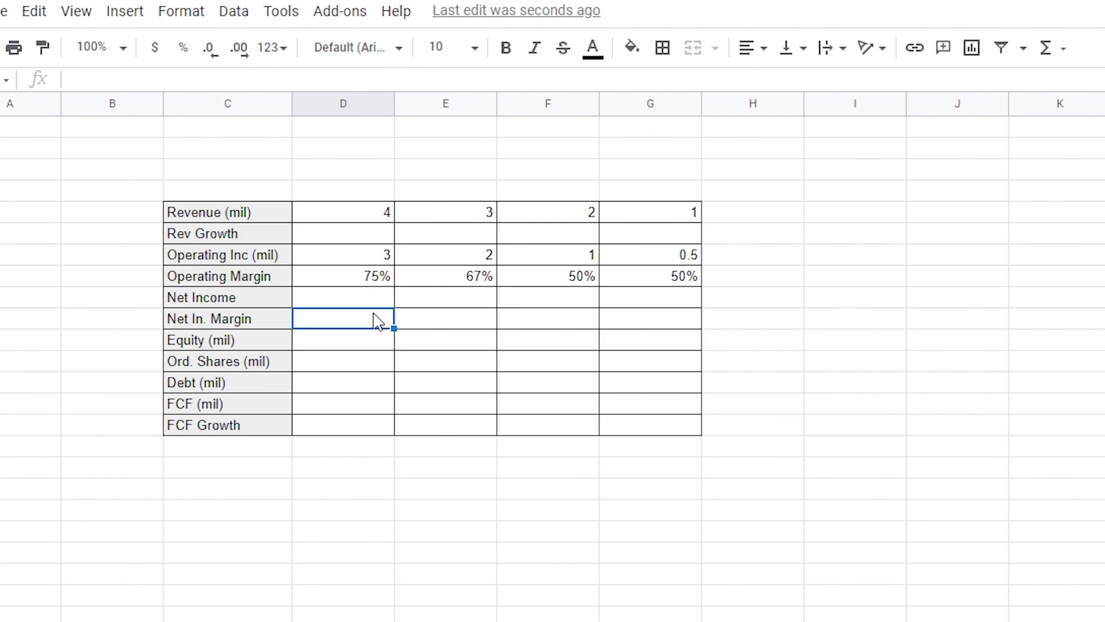
pyautogui.moveTo(377, 281); pyautogui.dragTo(602, 296)
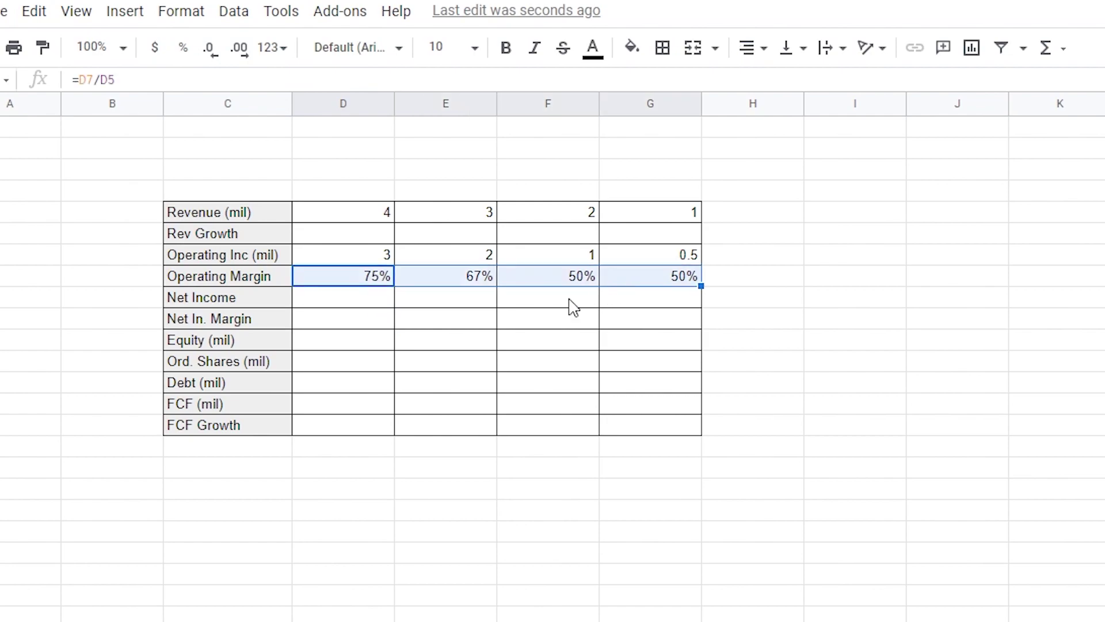
pyautogui.click(473, 326)
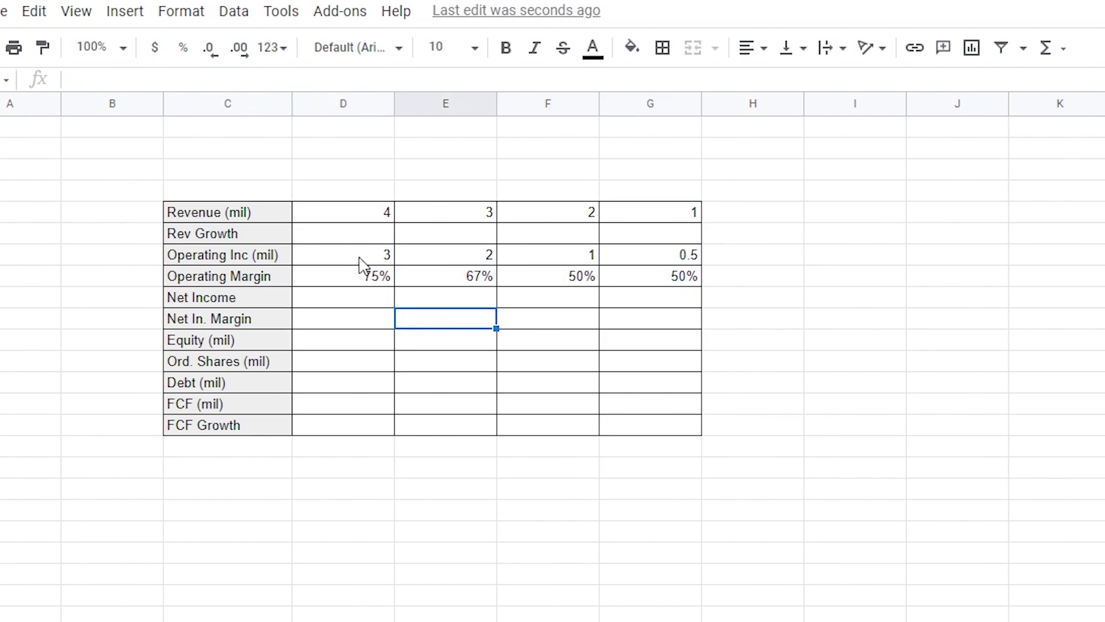
pyautogui.click(379, 235)
pyautogui.write('=')
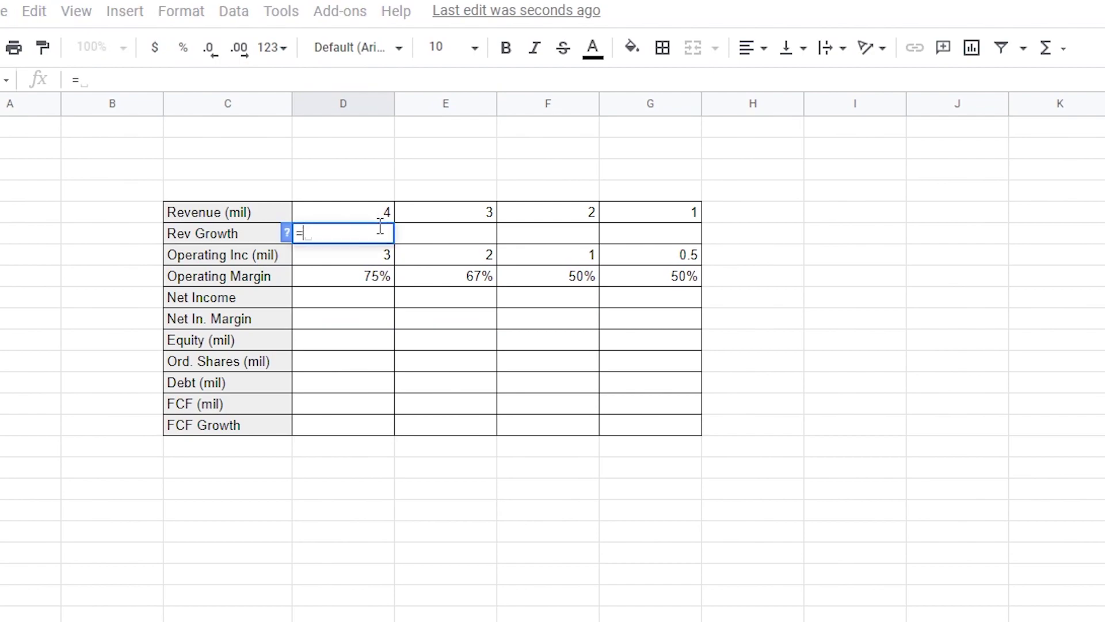
pyautogui.click(377, 255)
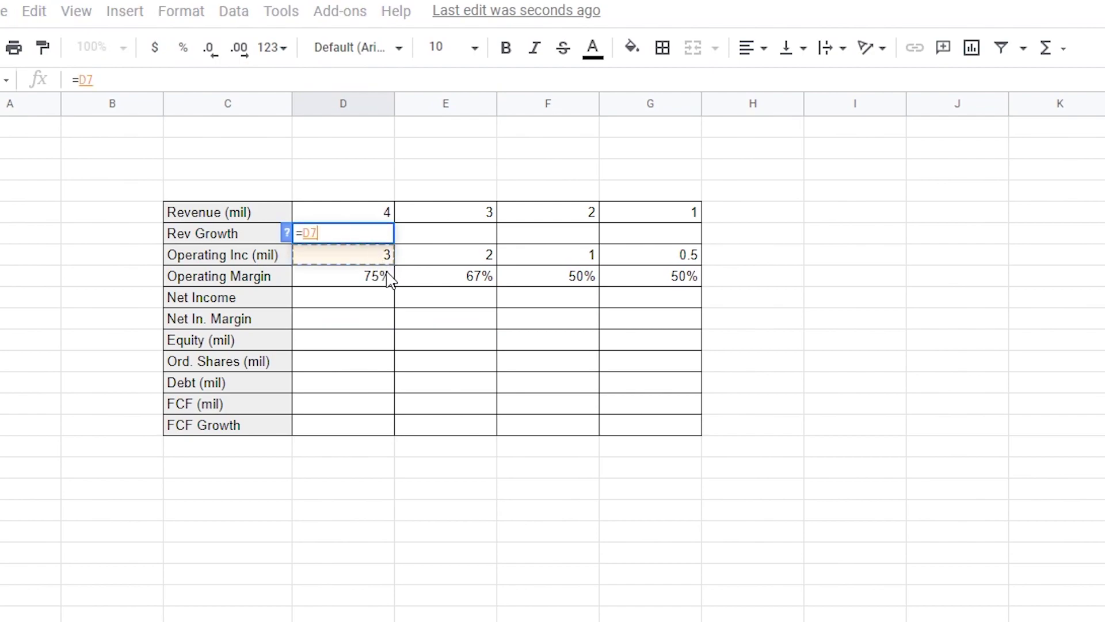
pyautogui.write('/')
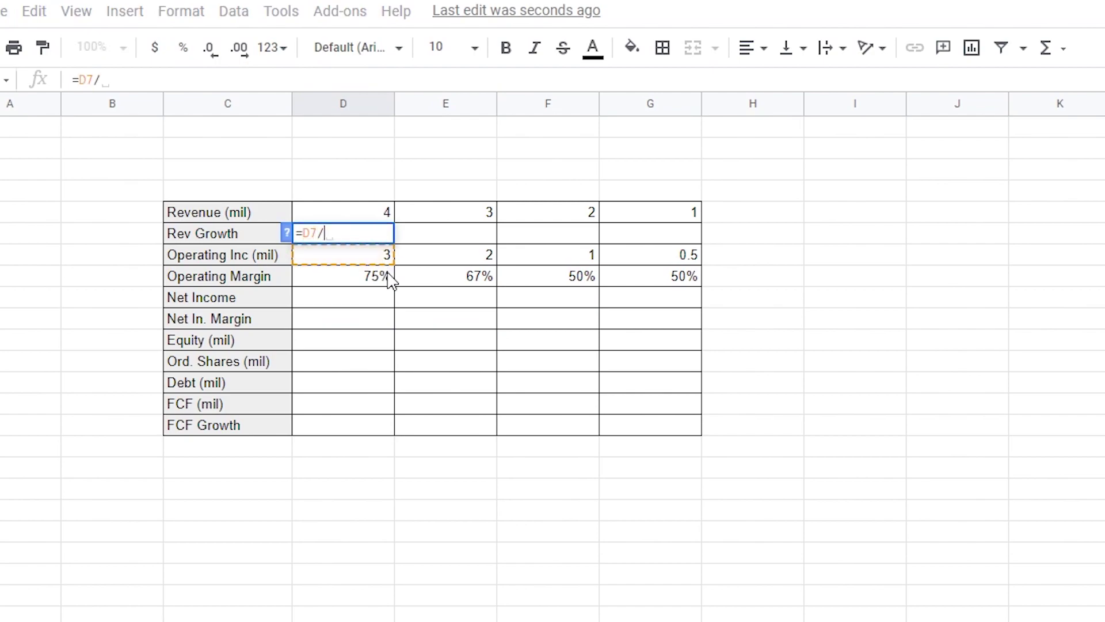
pyautogui.click(383, 216)
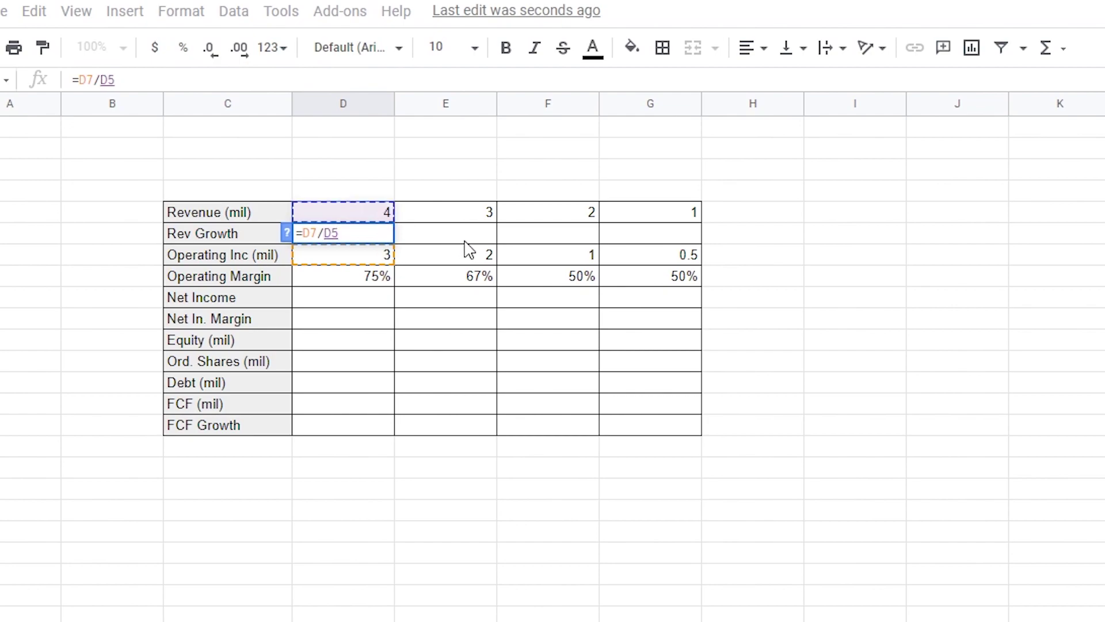
pyautogui.press('Escape')
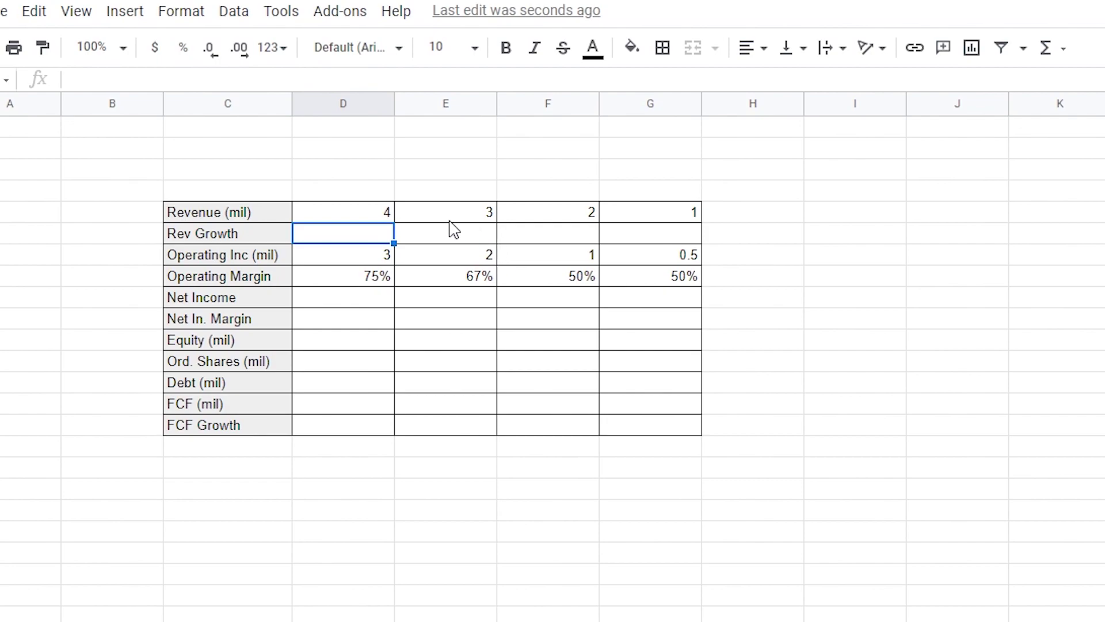
# Begin the revenue growth formula in D6 by subtracting E5 from D5
pyautogui.write('=')
pyautogui.click(388, 218)
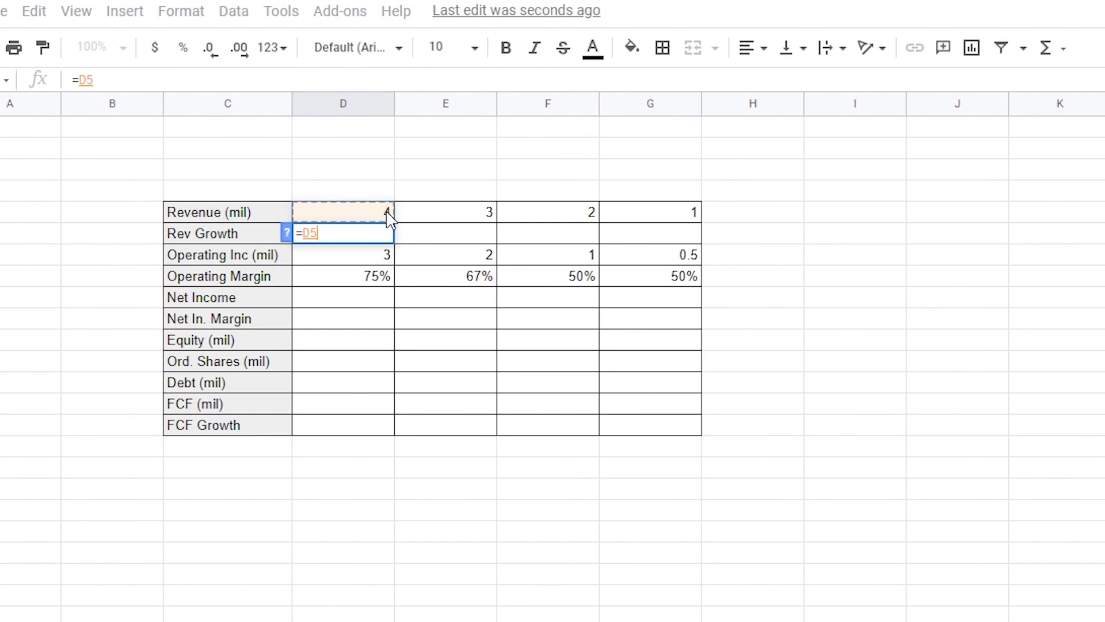
pyautogui.write('-')
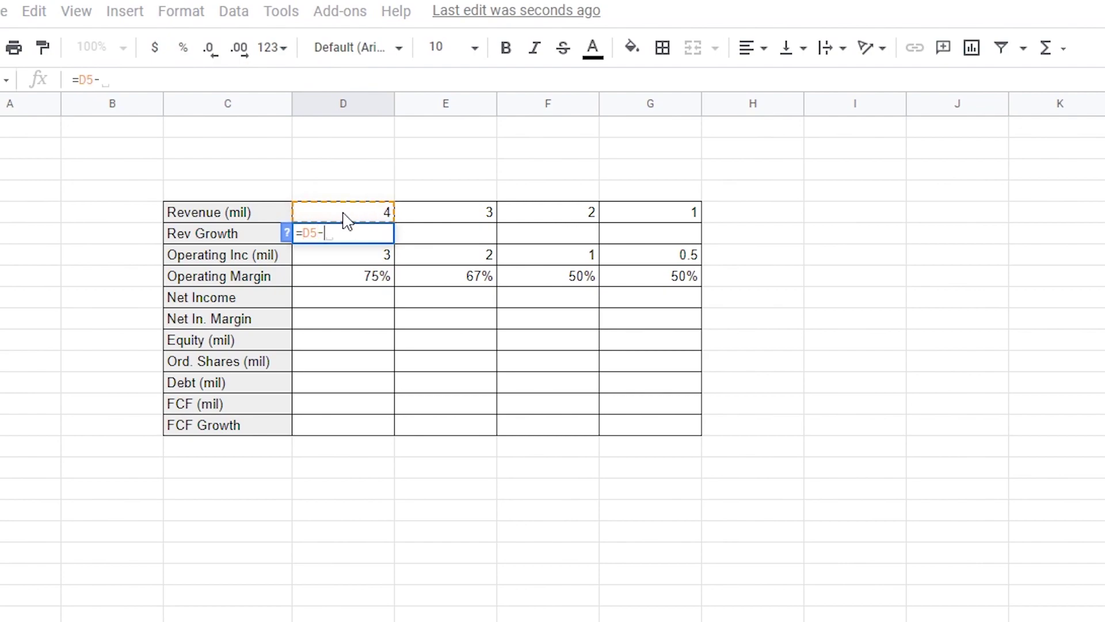
pyautogui.click(450, 219)
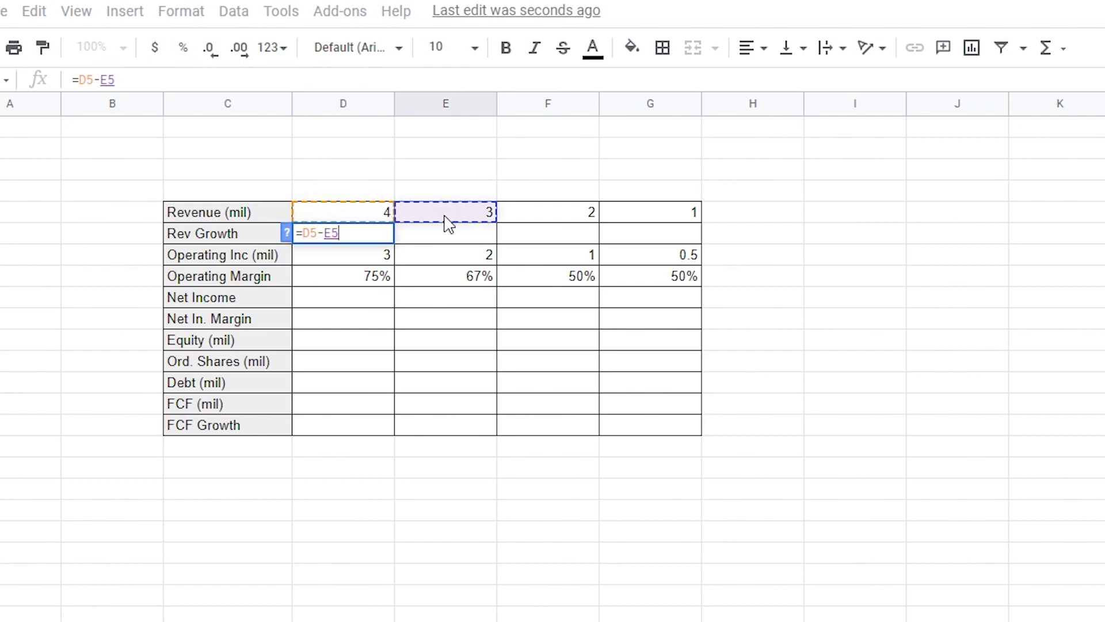
pyautogui.press('Left')
pyautogui.press('Left')
pyautogui.press('Left')
pyautogui.press('Left')
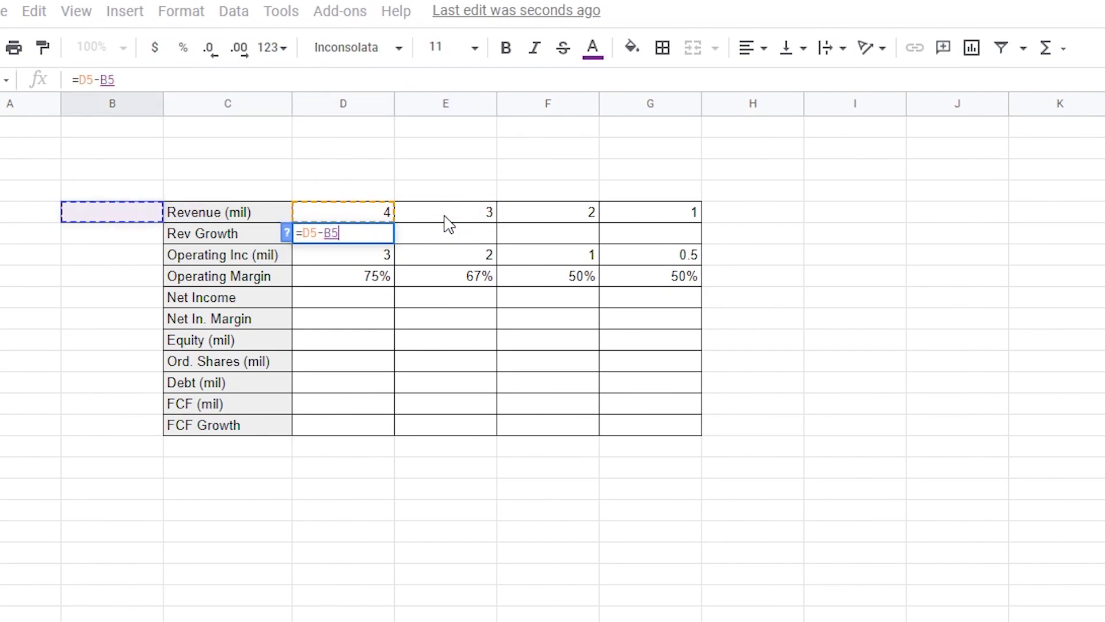
pyautogui.press('Right')
pyautogui.press('Right')
pyautogui.press('Right')
pyautogui.press('Right')
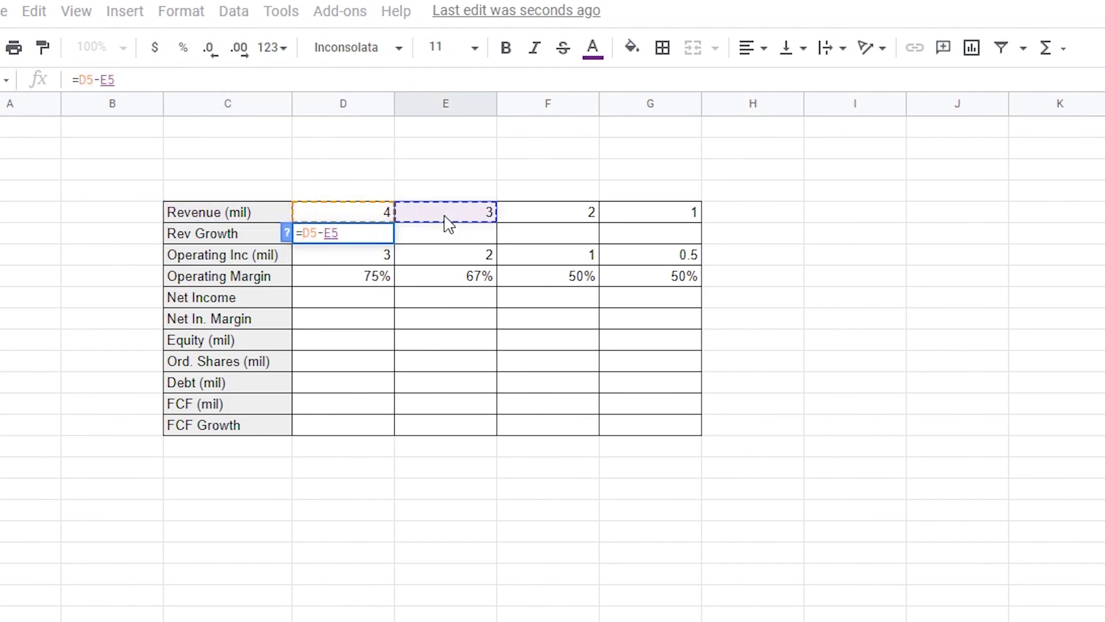
# Enclose the D6 subtraction in parentheses and divide it by E5, completing the formula =(D5-E5)/E5
pyautogui.click(304, 234)
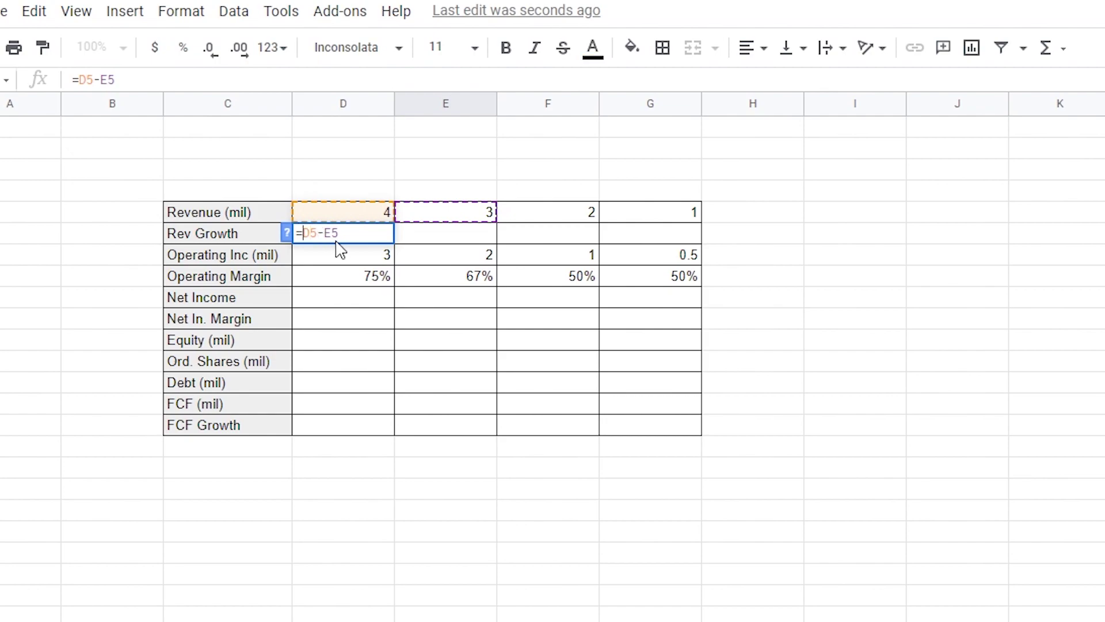
pyautogui.write('(')
pyautogui.press('Right')
pyautogui.press('Right')
pyautogui.press('Right')
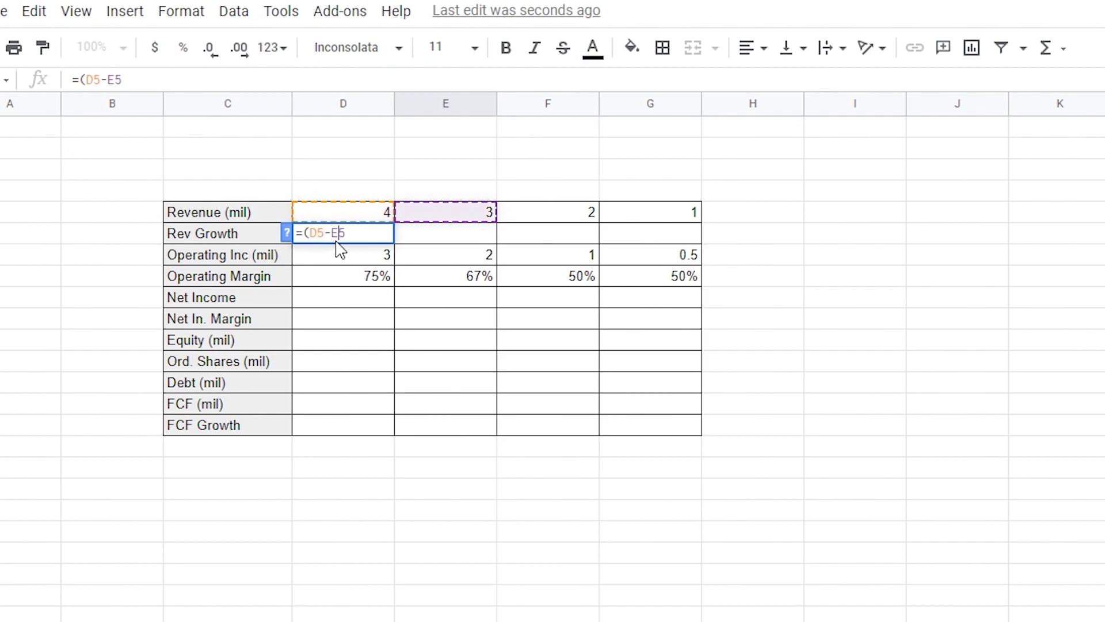
pyautogui.write(')/')
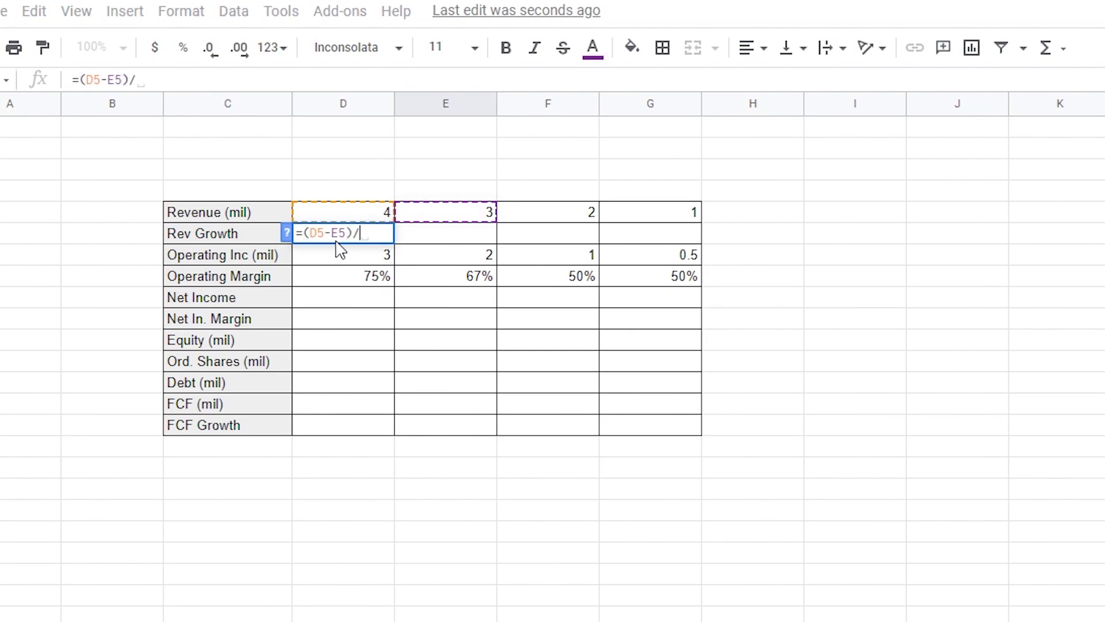
pyautogui.click(493, 216)
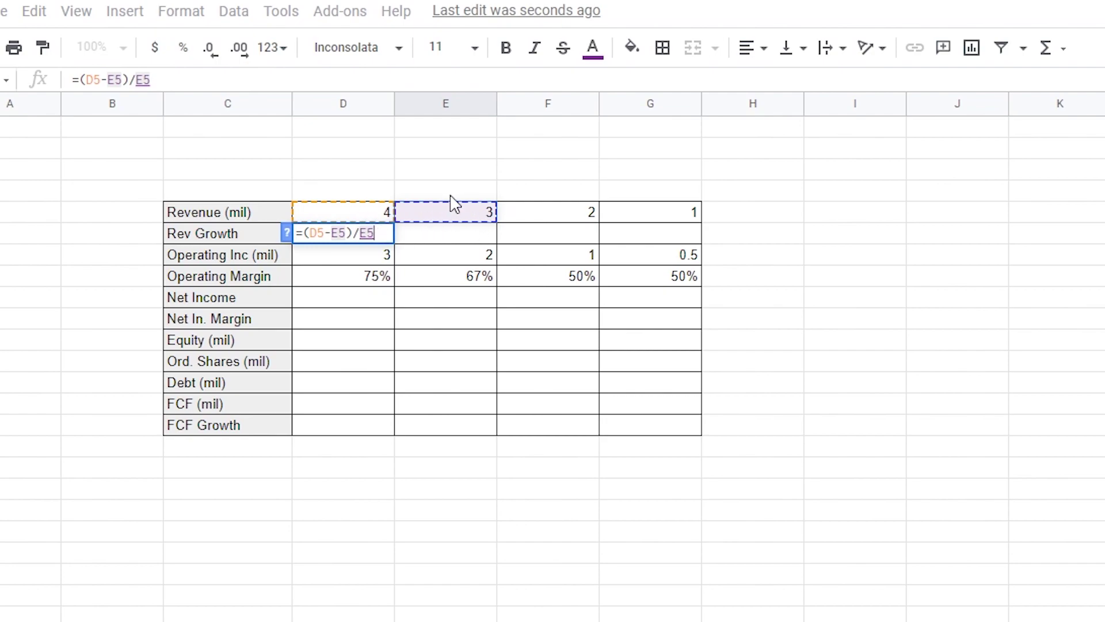
pyautogui.press('Return')
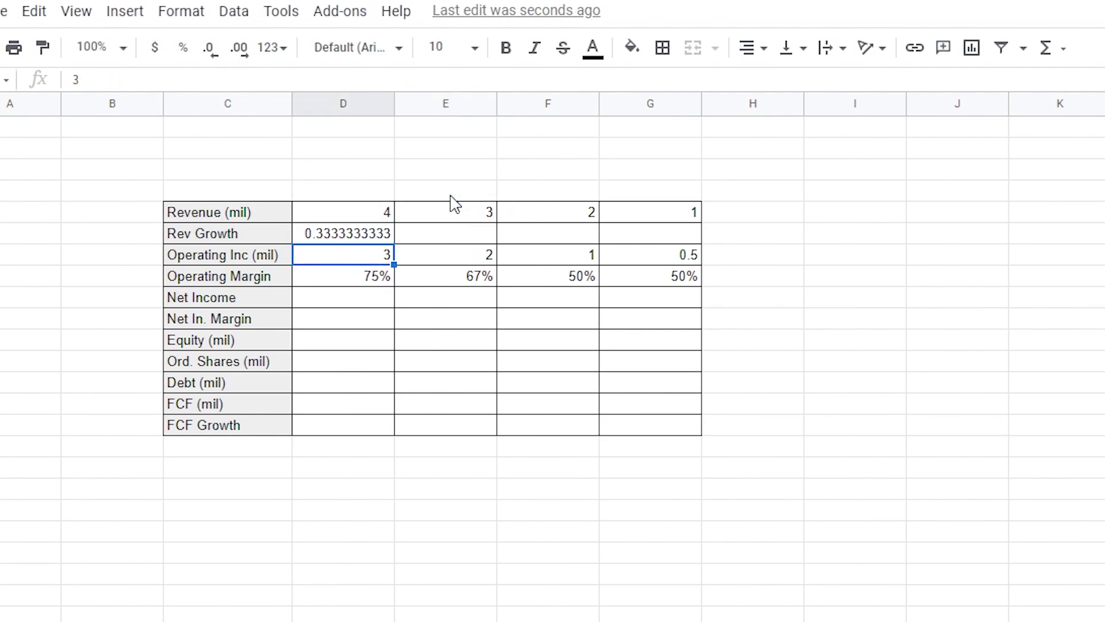
# Extend the revenue growth formula from D6 across the row to G6 and clear the division error in G6
pyautogui.click(373, 238)
pyautogui.moveTo(394, 244); pyautogui.dragTo(651, 247)
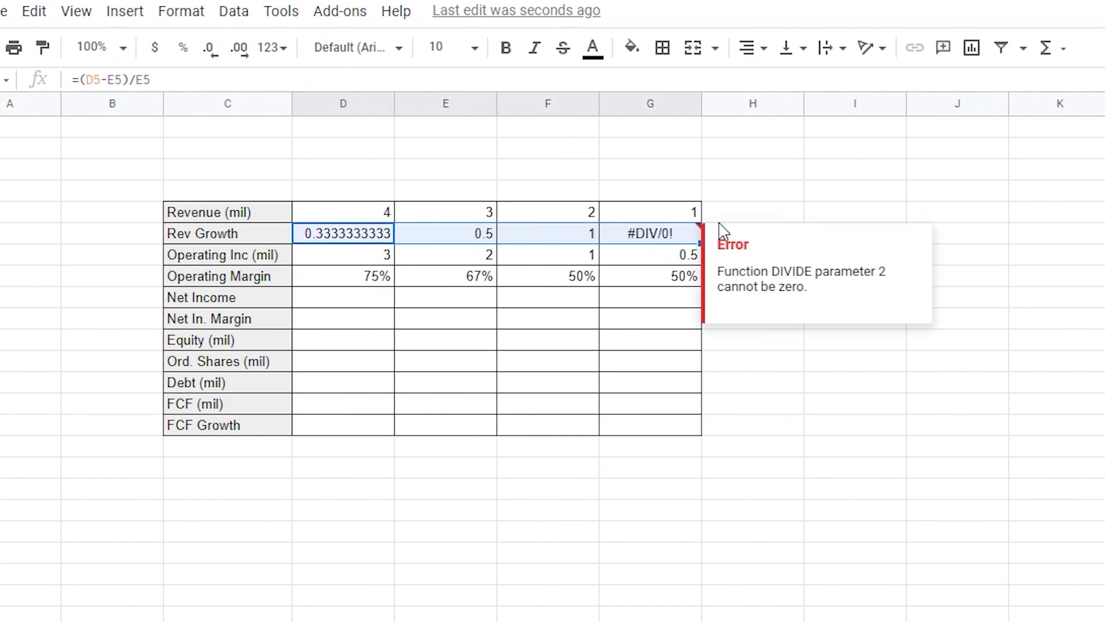
pyautogui.click(739, 218)
pyautogui.click(666, 238)
pyautogui.press('Delete')
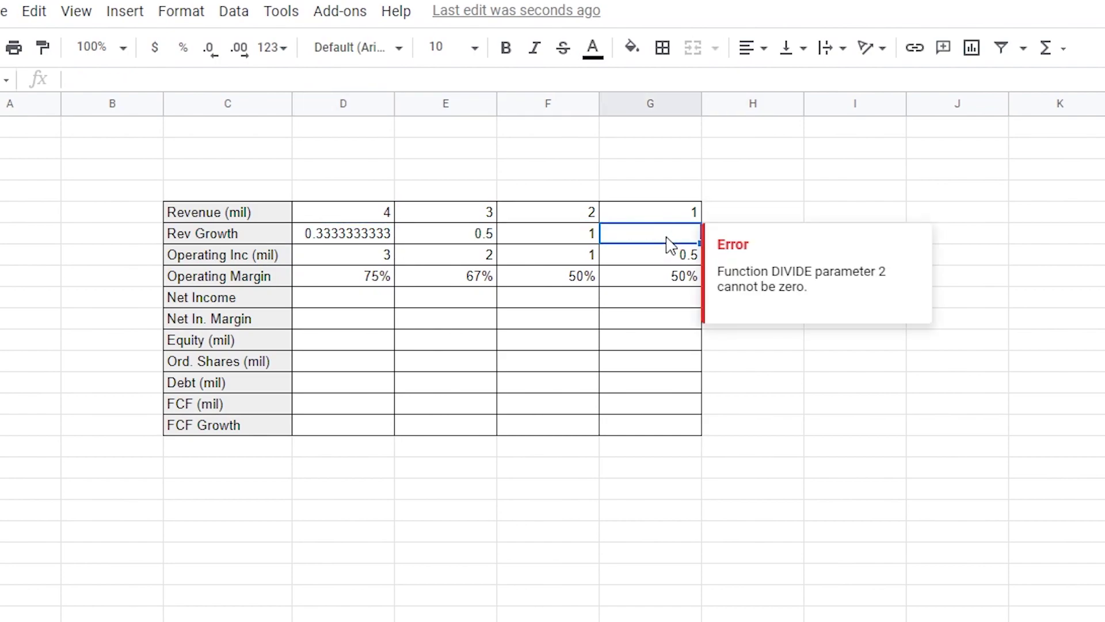
# Format the revenue growth values in D6:F6 as percentages without decimal places
pyautogui.moveTo(546, 240); pyautogui.dragTo(374, 231)
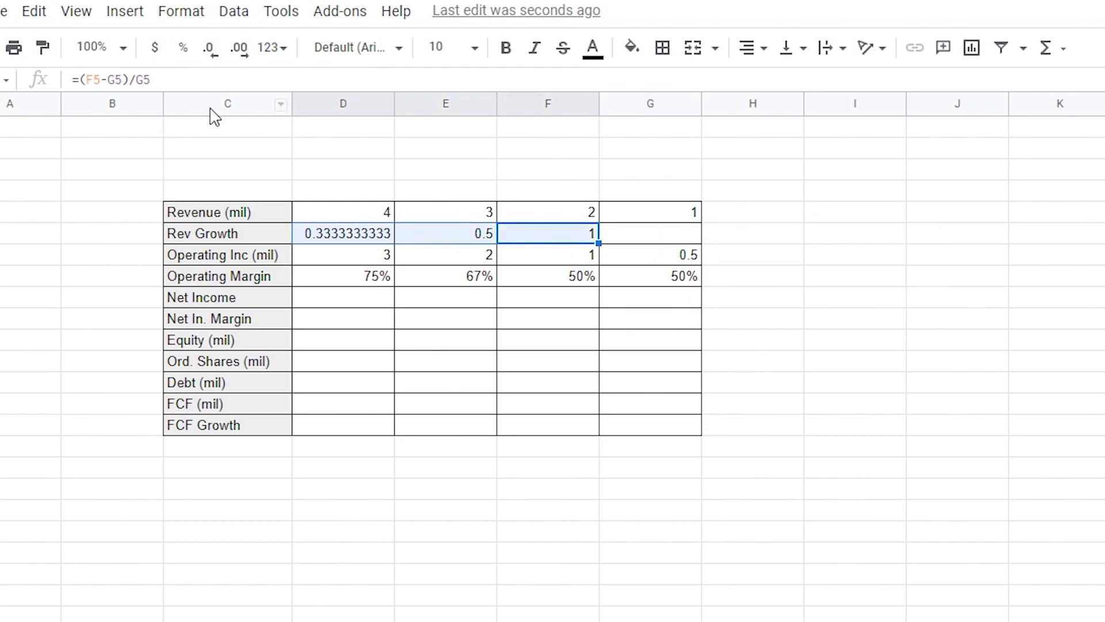
pyautogui.click(183, 47)
pyautogui.click(208, 49)
pyautogui.click(209, 48)
pyautogui.click(452, 426)
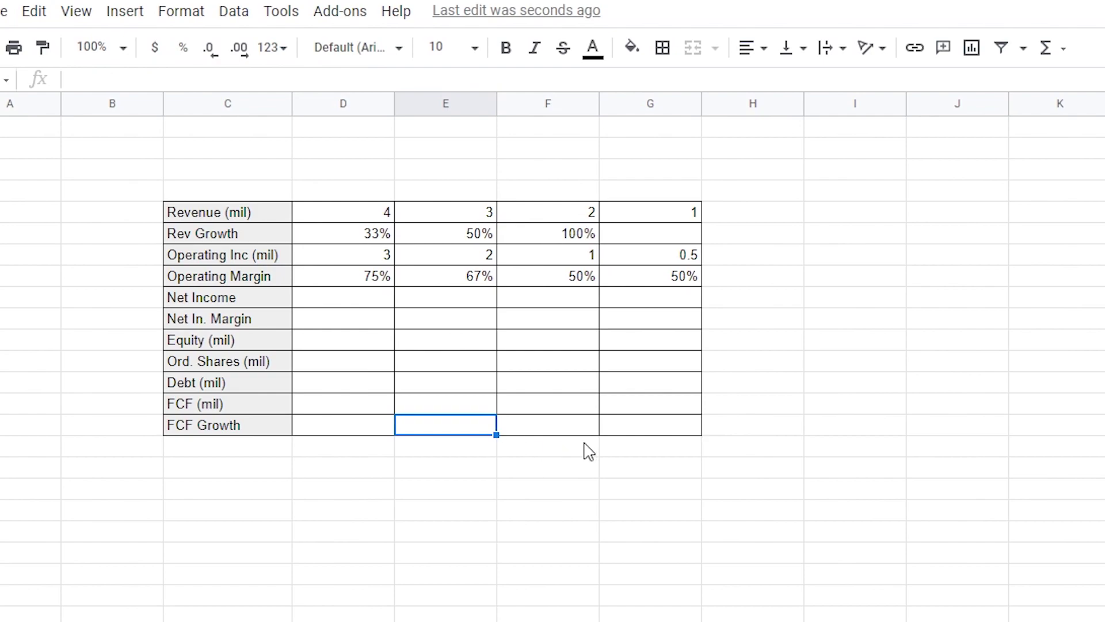
pyautogui.moveTo(354, 304); pyautogui.dragTo(698, 318)
pyautogui.click(387, 324)
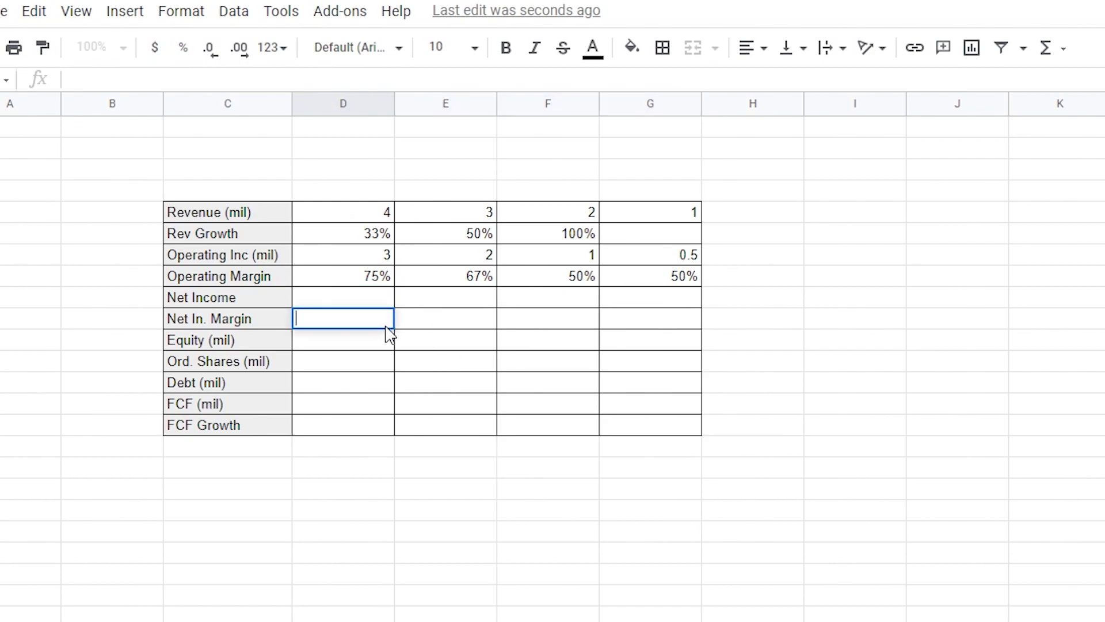
pyautogui.click(322, 304)
pyautogui.click(358, 221)
pyautogui.click(344, 306)
pyautogui.doubleClick(344, 305)
pyautogui.click(343, 321)
pyautogui.click(331, 392)
pyautogui.click(325, 405)
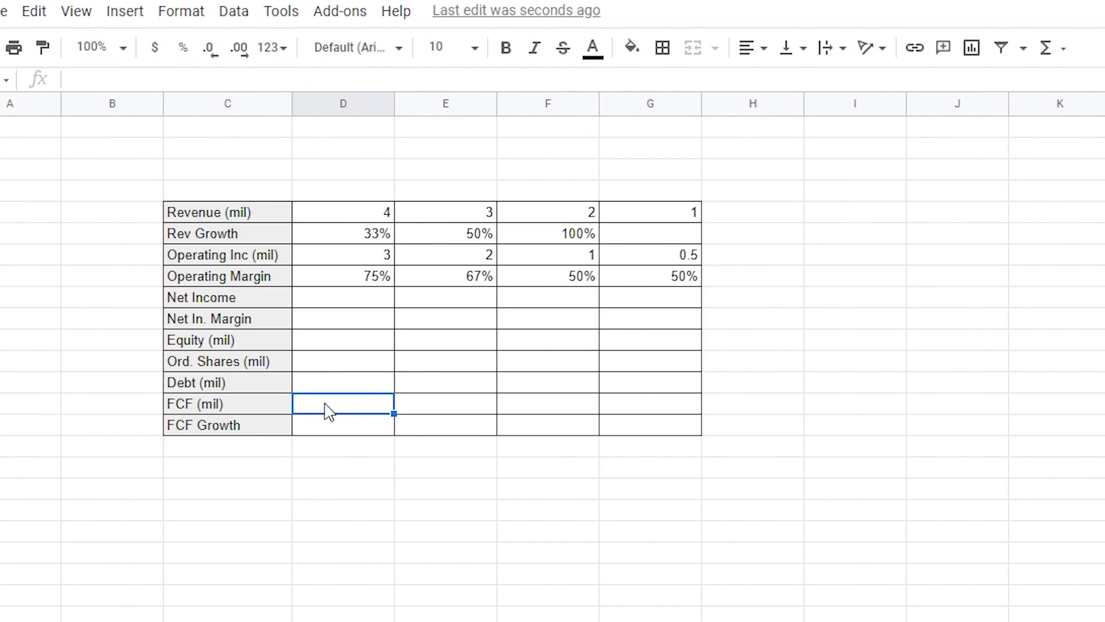
# Enter the sample values 10, 7, 6 and 3 across D14:G14 in the FCF (mil) row
pyautogui.doubleClick(362, 403)
pyautogui.write('10')
pyautogui.press('Tab')
pyautogui.write('7')
pyautogui.press('Tab')
pyautogui.write('6')
pyautogui.press('Tab')
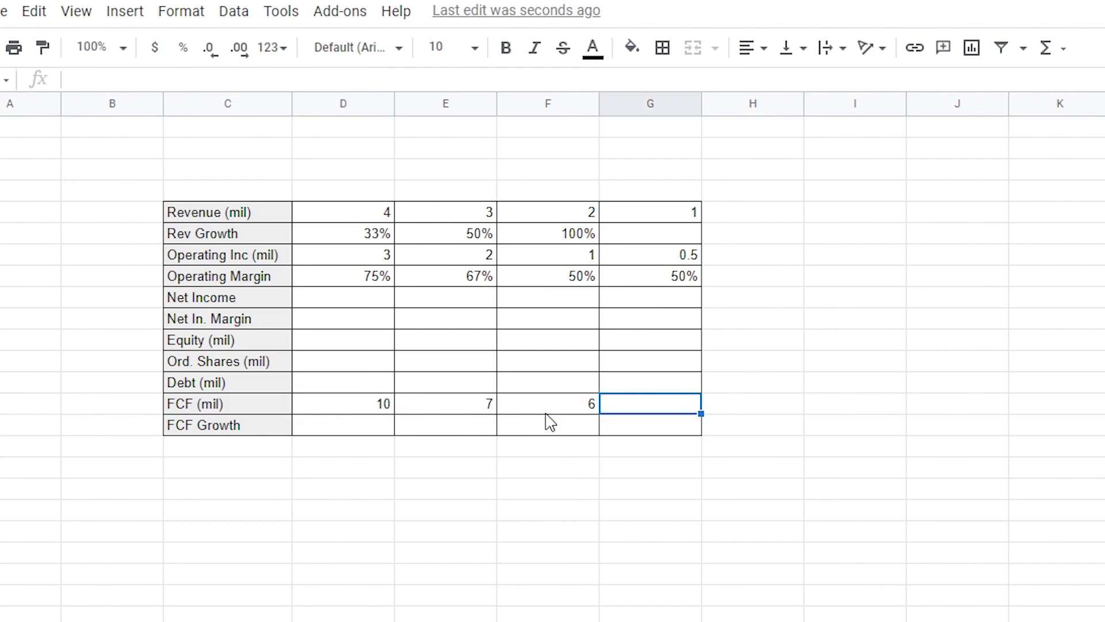
pyautogui.write('3')
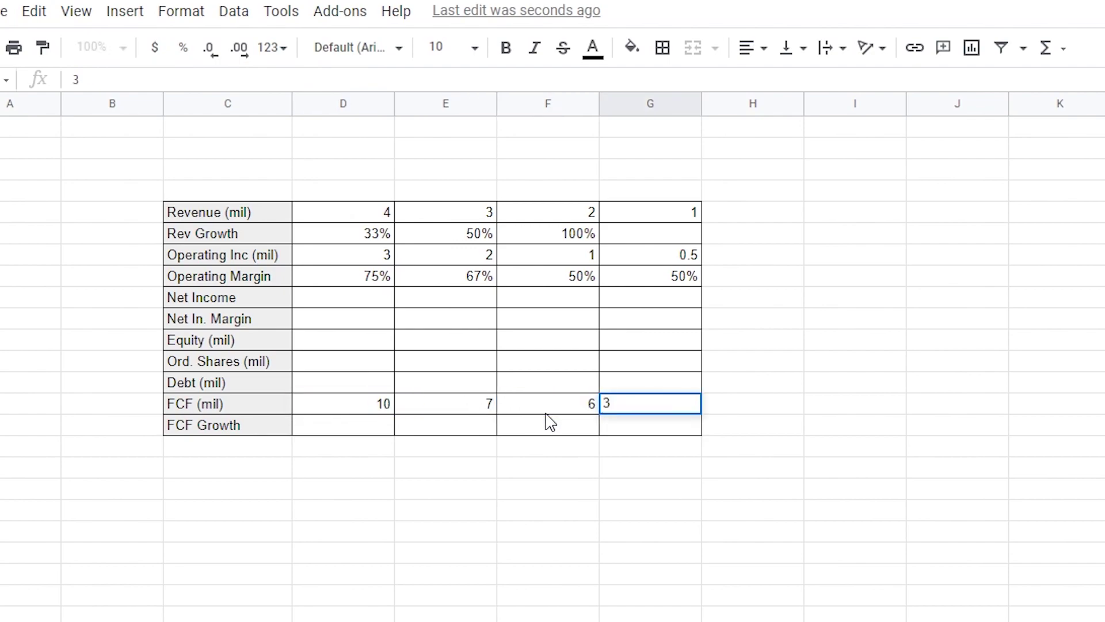
pyautogui.press('Return')
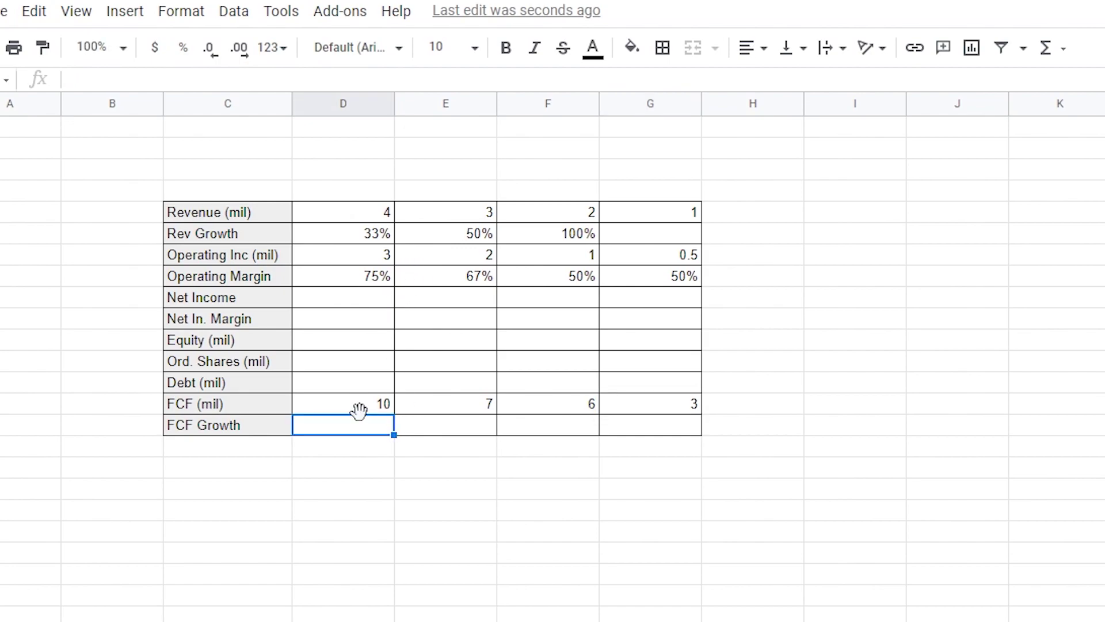
# Calculate the free cash flow growth in D15 with the formula =(D14-E14)/E14
pyautogui.write('=')
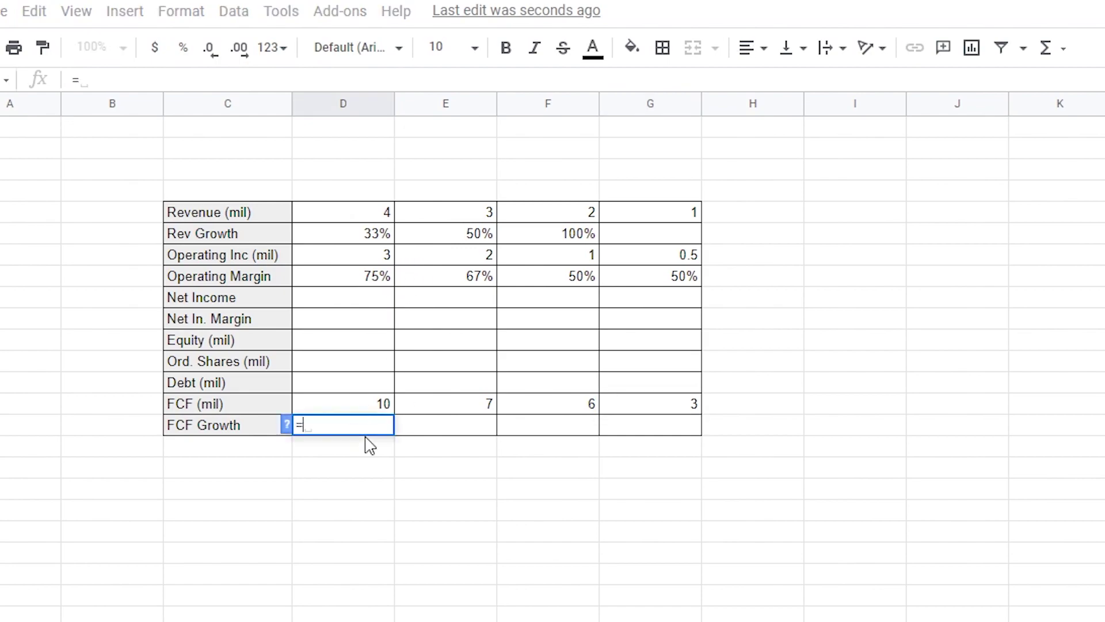
pyautogui.click(343, 409)
pyautogui.press('BackSpace')
pyautogui.press('BackSpace')
pyautogui.press('BackSpace')
pyautogui.write('(')
pyautogui.click(342, 409)
pyautogui.write('-')
pyautogui.click(435, 409)
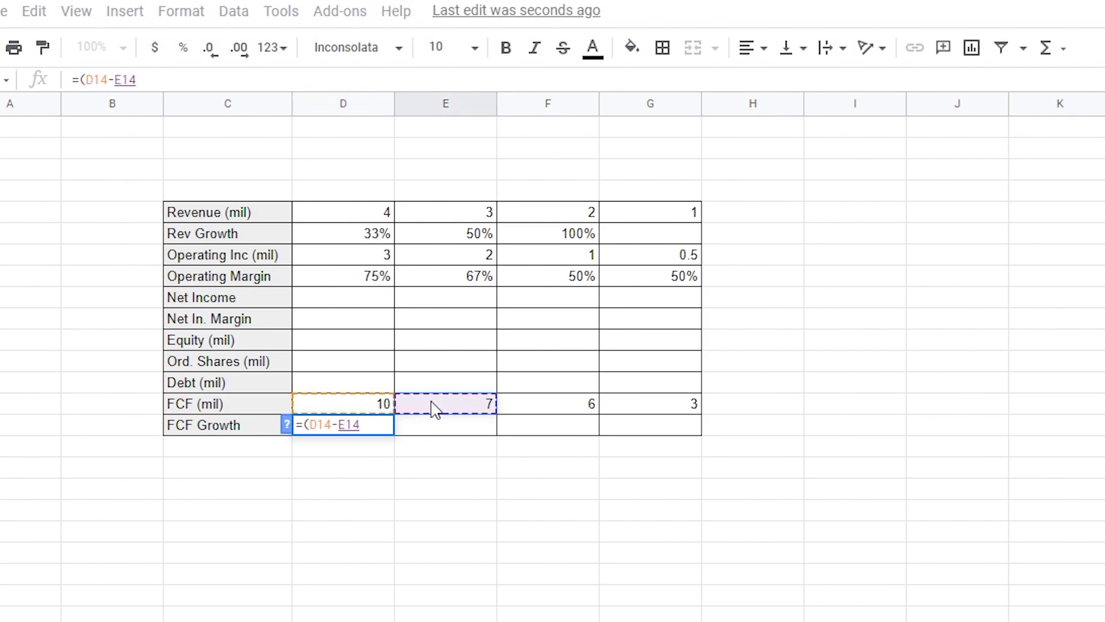
pyautogui.write(')/')
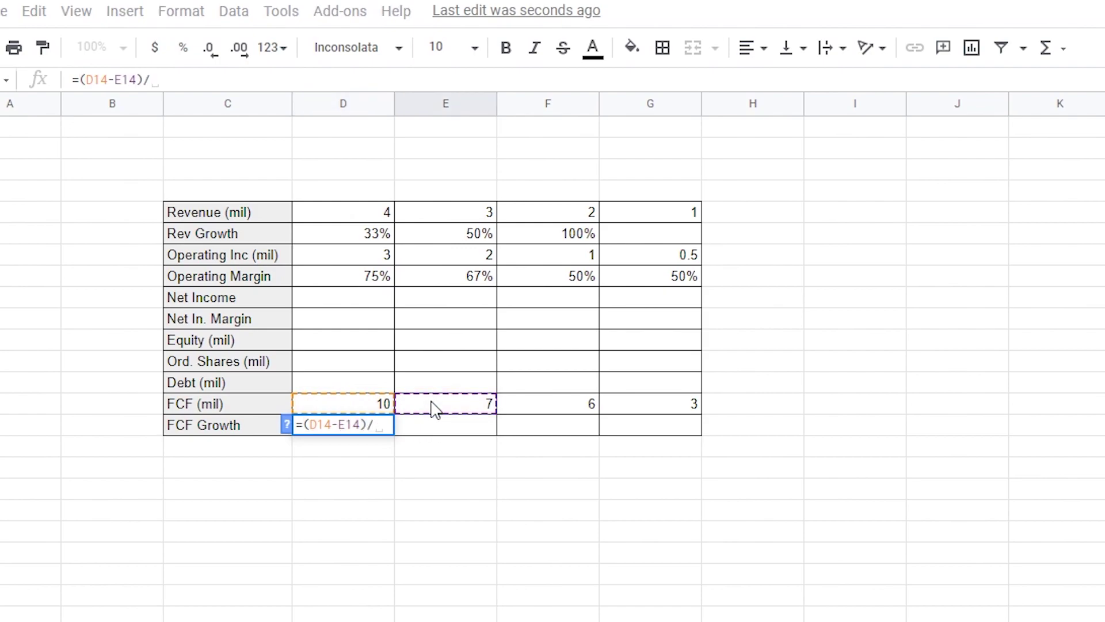
pyautogui.click(434, 409)
pyautogui.press('Return')
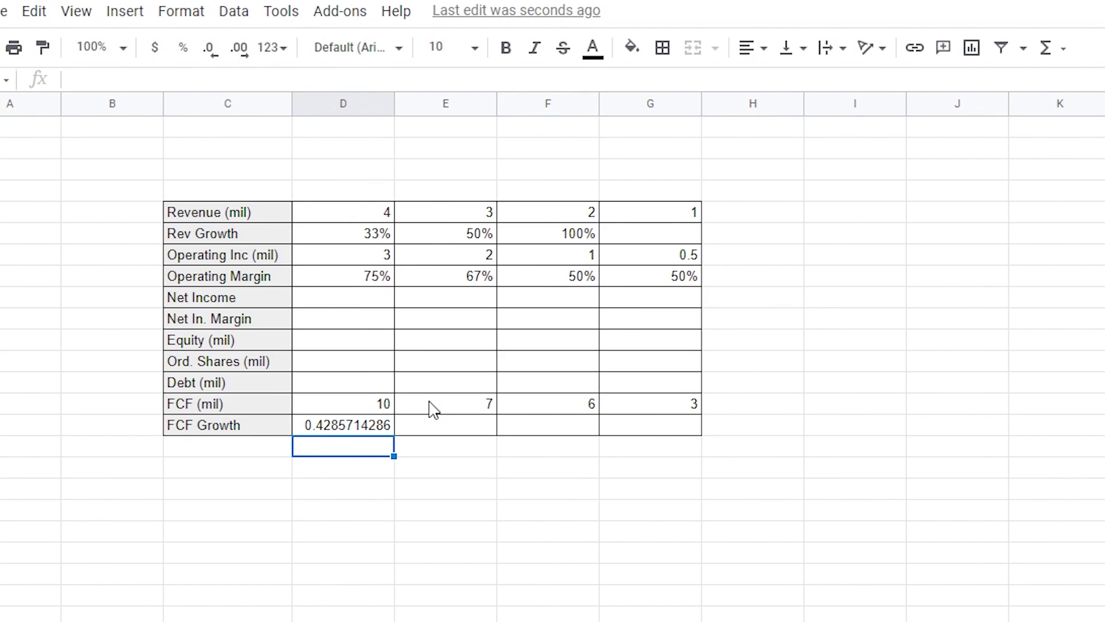
# Extend the FCF Growth formula from D15 across the row to G15
pyautogui.moveTo(370, 427); pyautogui.dragTo(662, 429)
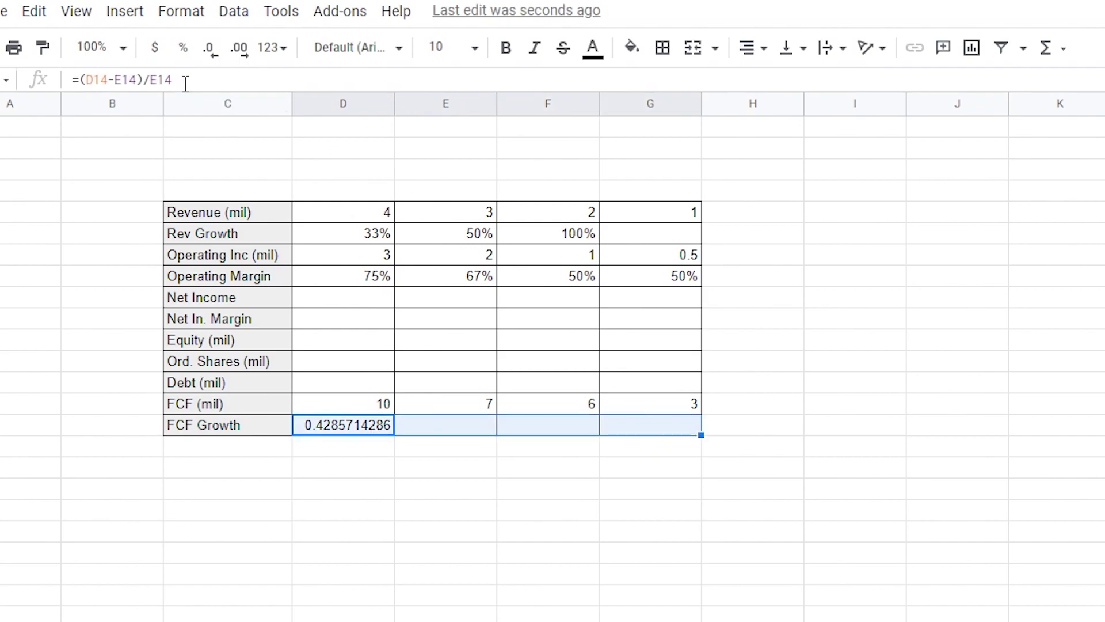
pyautogui.click(365, 434)
pyautogui.moveTo(394, 435); pyautogui.dragTo(668, 432)
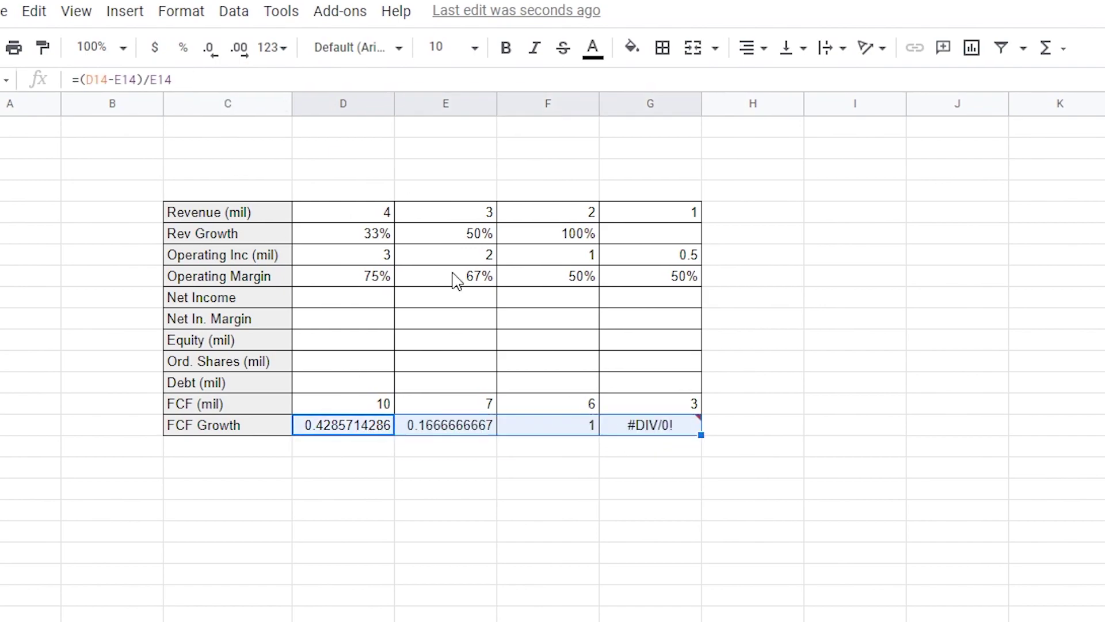
# Format the FCF Growth values in D15:G15 as percentages with one decimal place
pyautogui.click(183, 48)
pyautogui.click(208, 48)
pyautogui.click(208, 47)
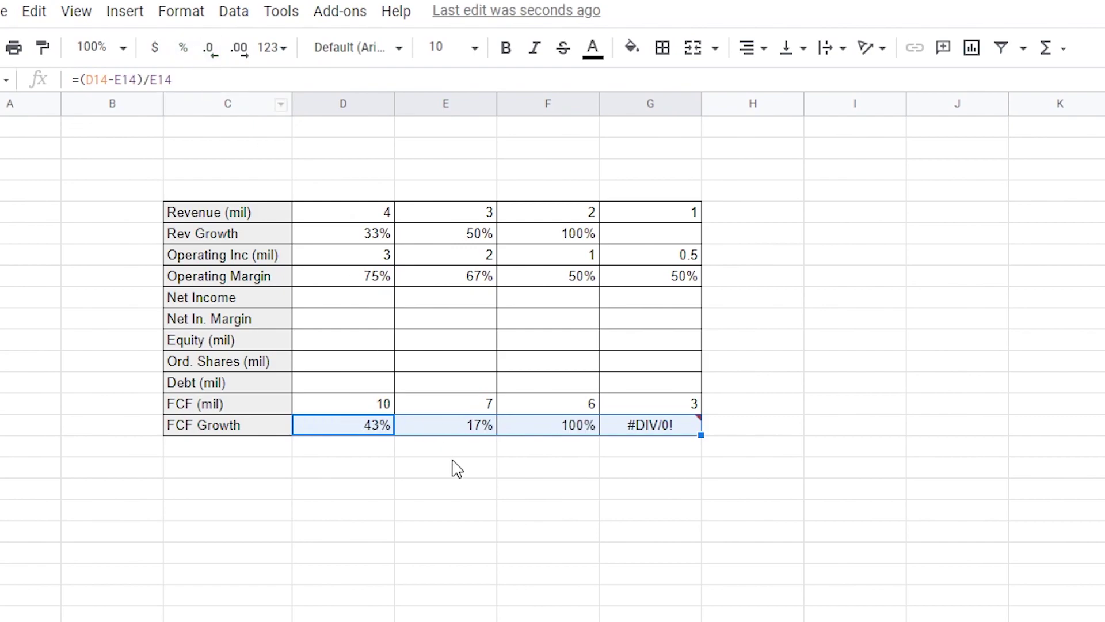
pyautogui.click(239, 47)
pyautogui.click(458, 490)
# Delete the FCF Growth formula from G15, the oldest period with no earlier value to compare
pyautogui.click(633, 432)
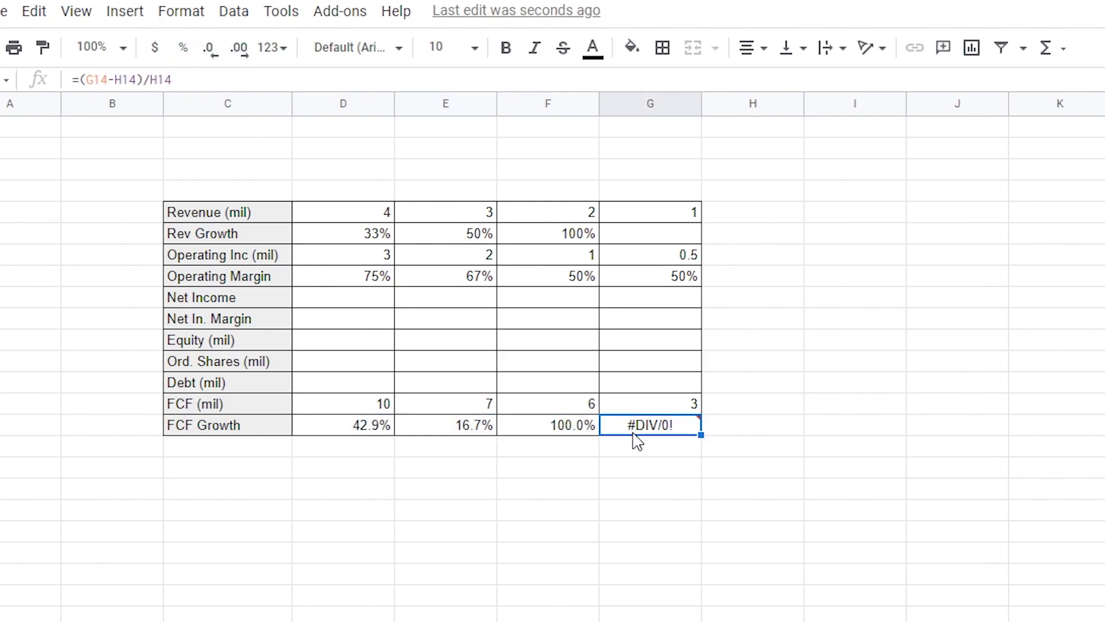
pyautogui.moveTo(637, 441)
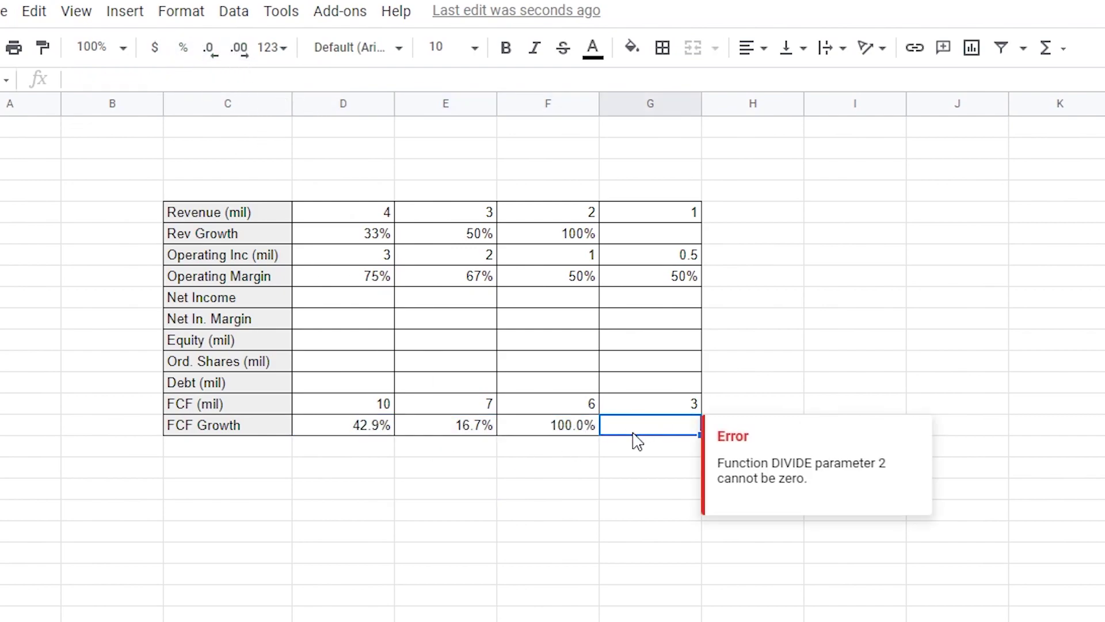
pyautogui.click(340, 434)
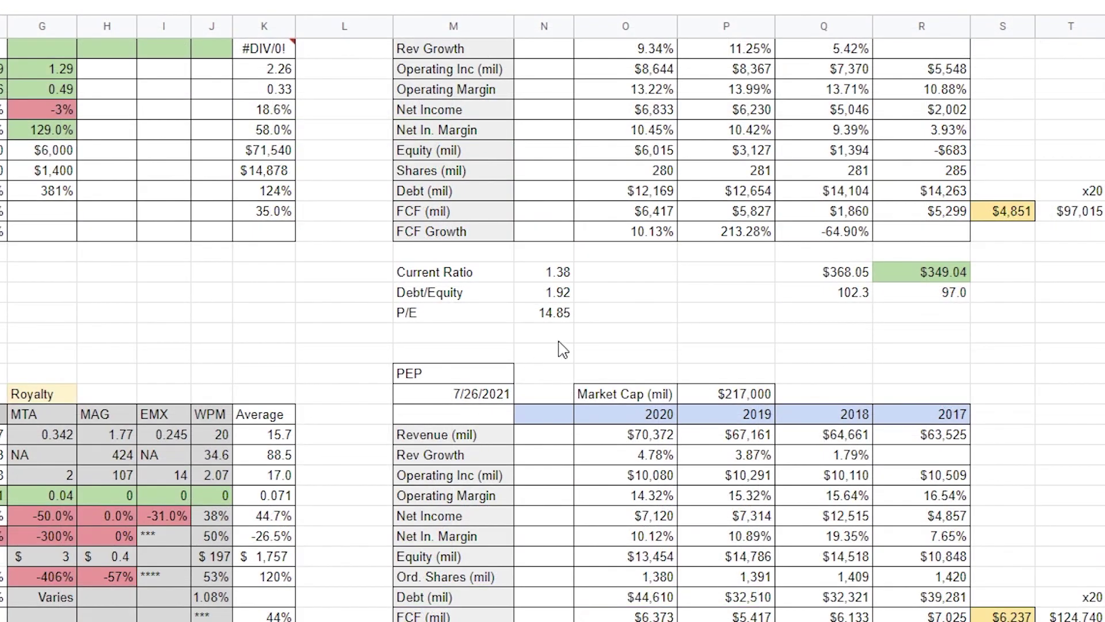
# Examine the Current Ratio, Debt/Equity and P/E rows below the LMT table and the MRNA tables on the completed analysis sheet
pyautogui.moveTo(556, 271); pyautogui.dragTo(552, 315)
pyautogui.click(592, 331)
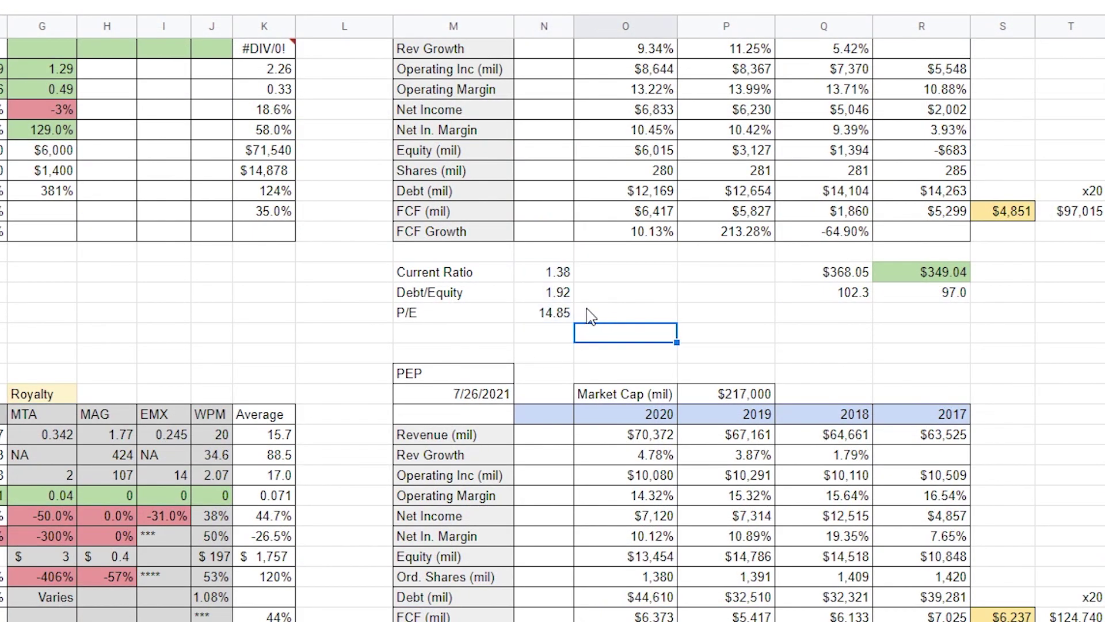
pyautogui.scroll(2, 591, 316)
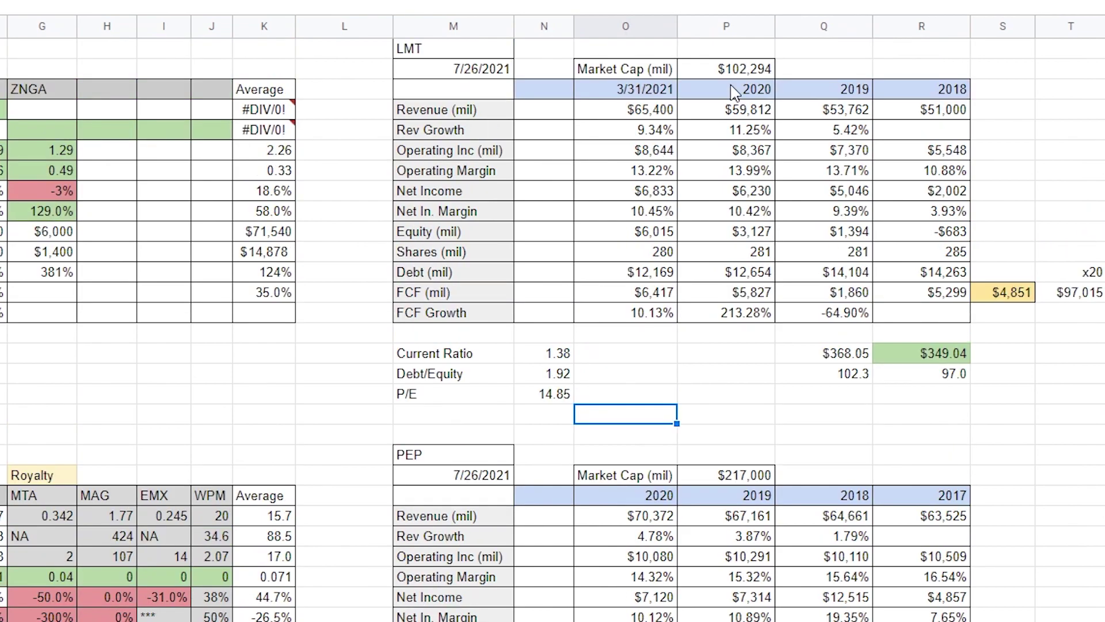
pyautogui.click(566, 379)
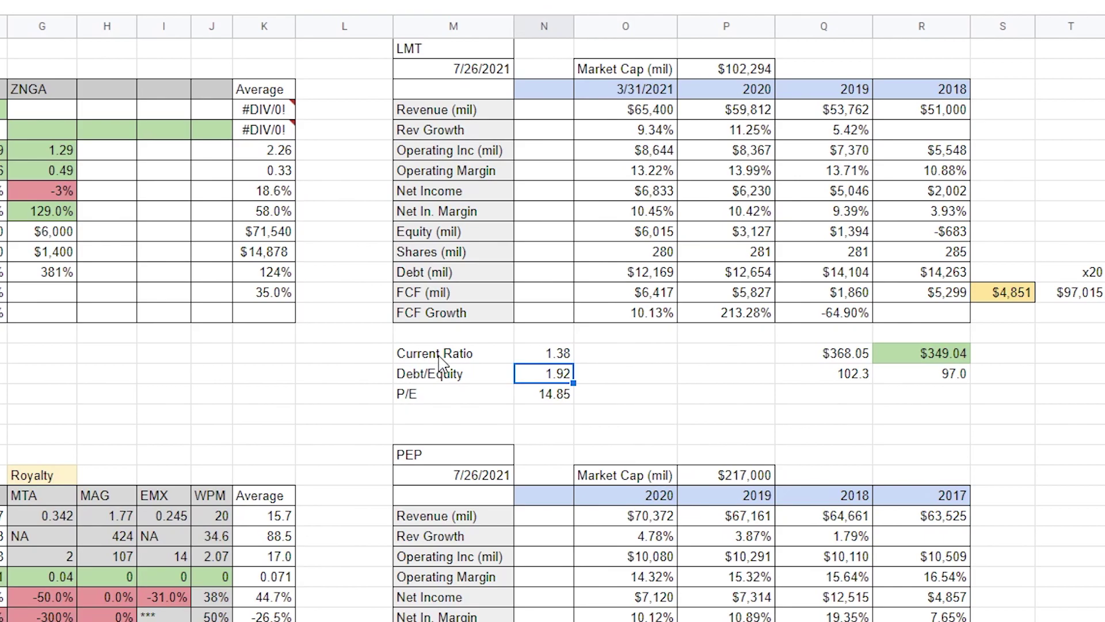
pyautogui.scroll(-15, 442, 363)
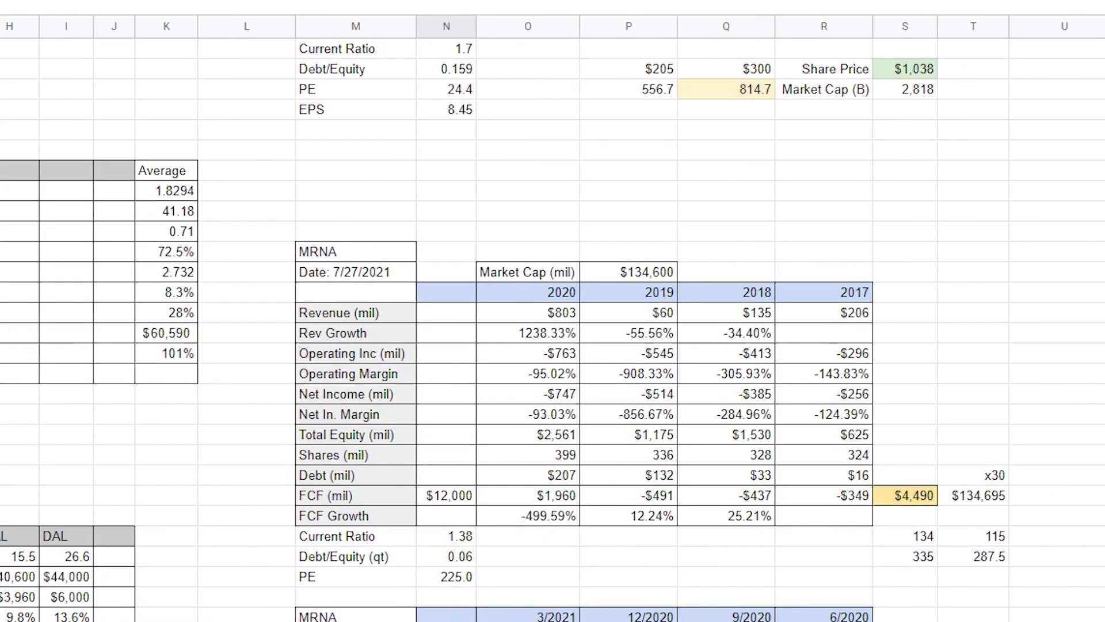
pyautogui.scroll(-3, 544, 518)
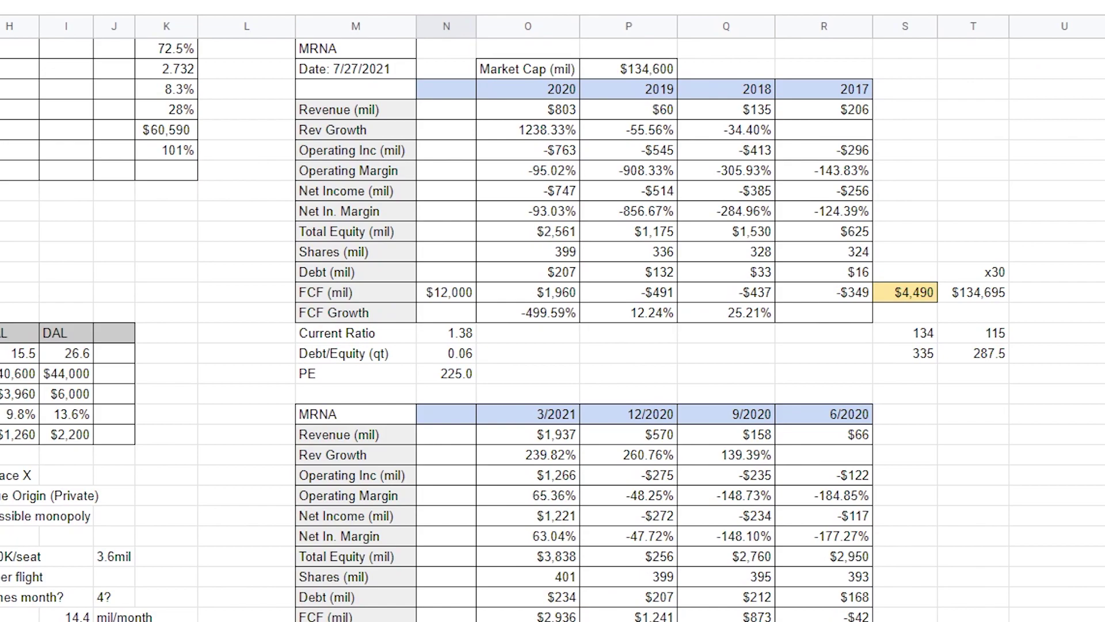
pyautogui.scroll(-2, 538, 498)
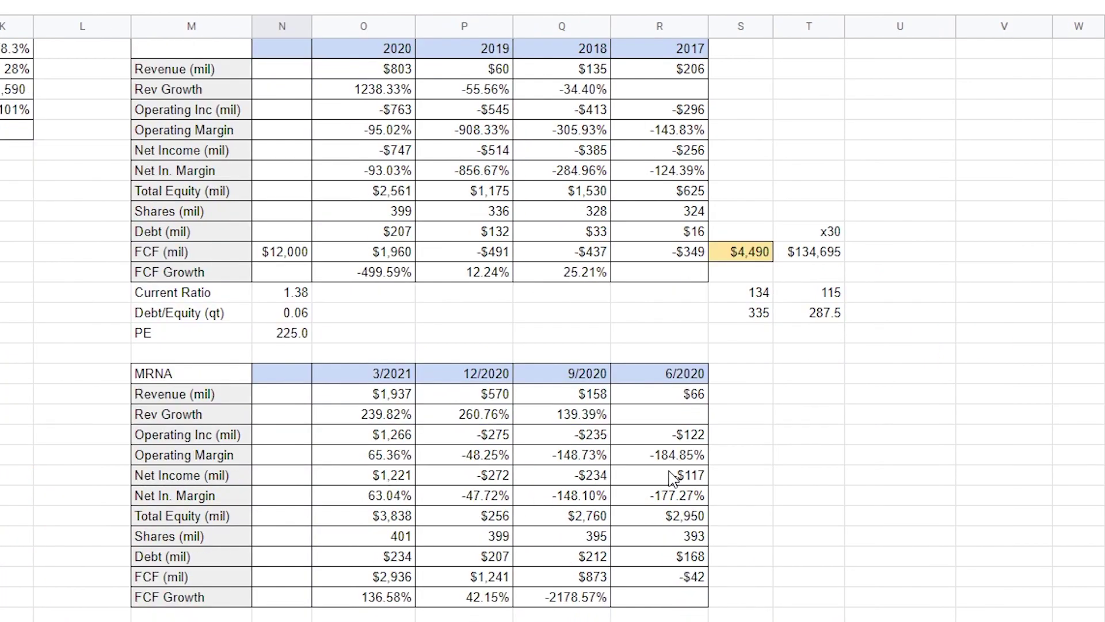
pyautogui.click(795, 397)
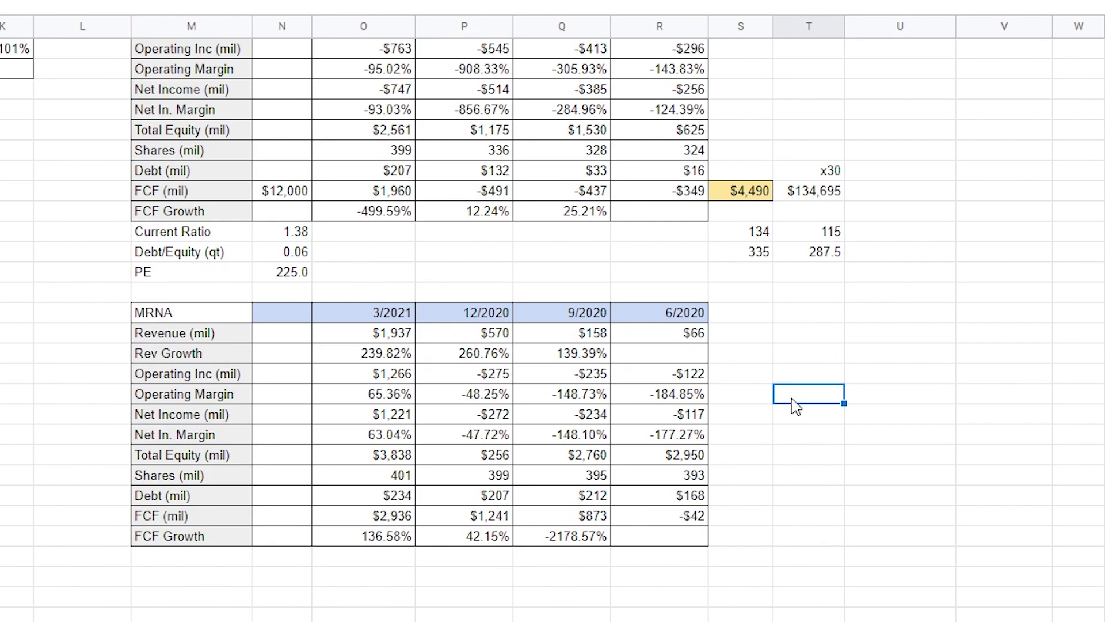
pyautogui.write('=')
pyautogui.press('BackSpace')
pyautogui.press('Return')
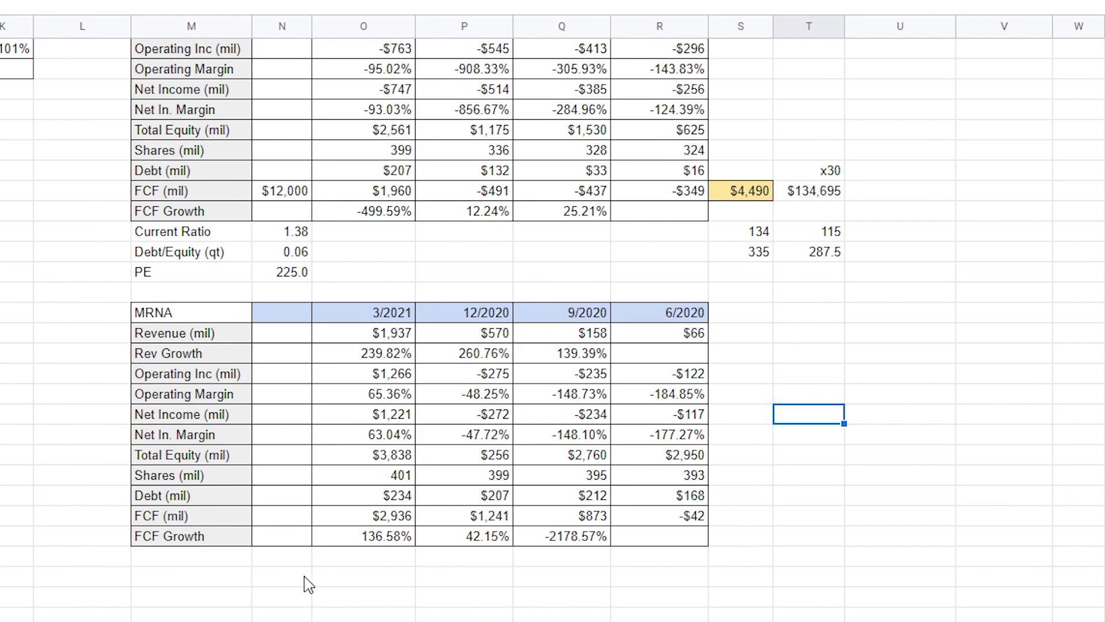
# Calculate the 3/2021 debt-to-equity ratio in O98 below the quarterly MRNA table with the formula =O94/O92
pyautogui.click(334, 584)
pyautogui.write('=')
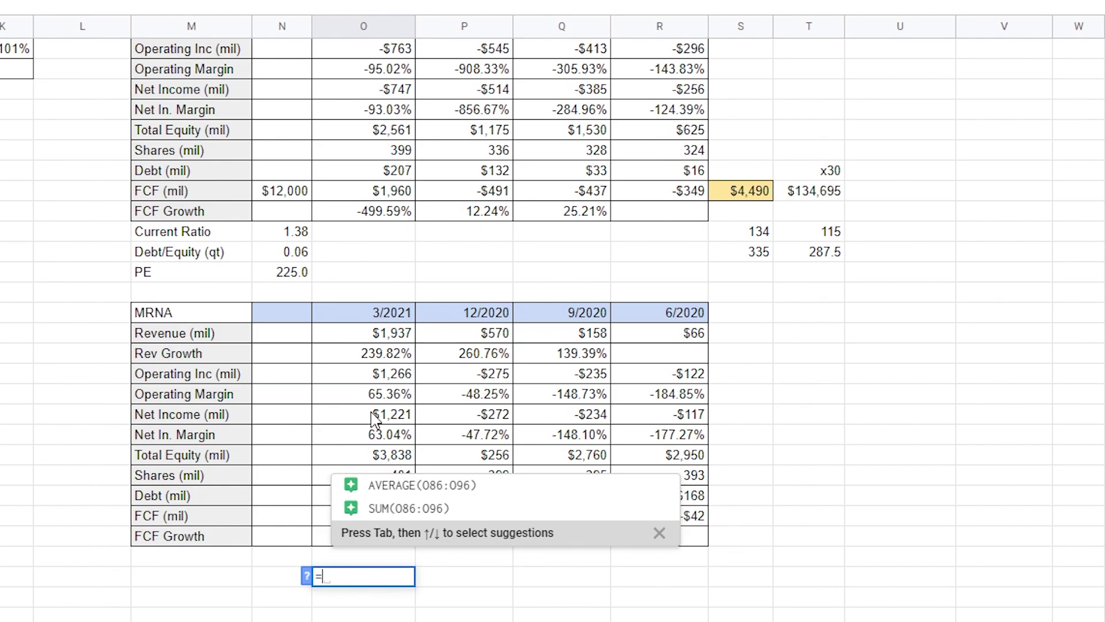
pyautogui.click(324, 500)
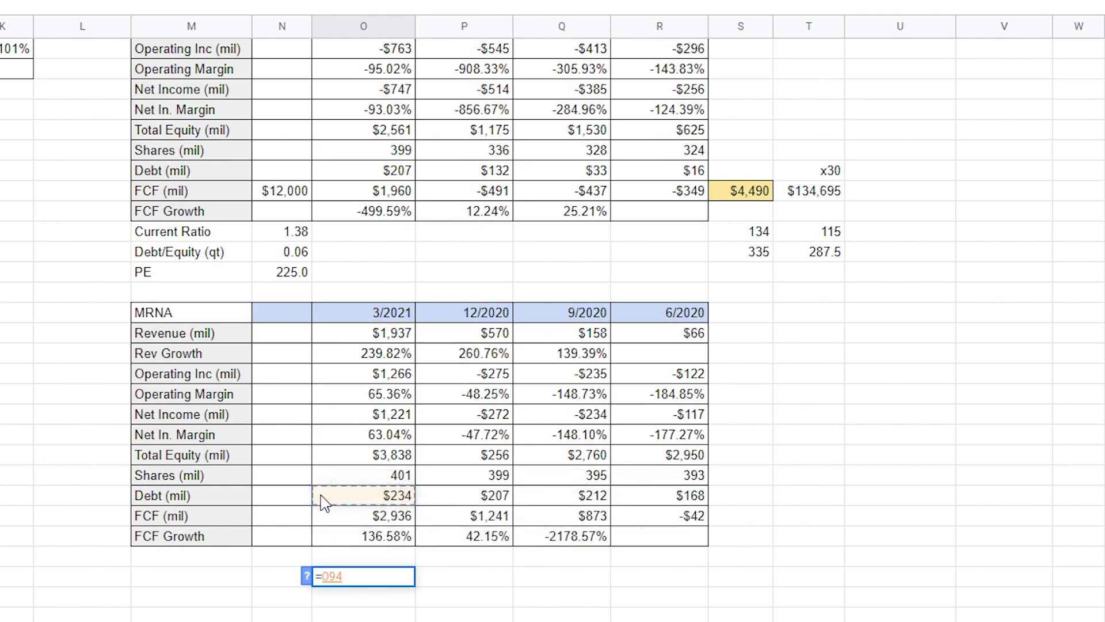
pyautogui.write('/')
pyautogui.click(357, 462)
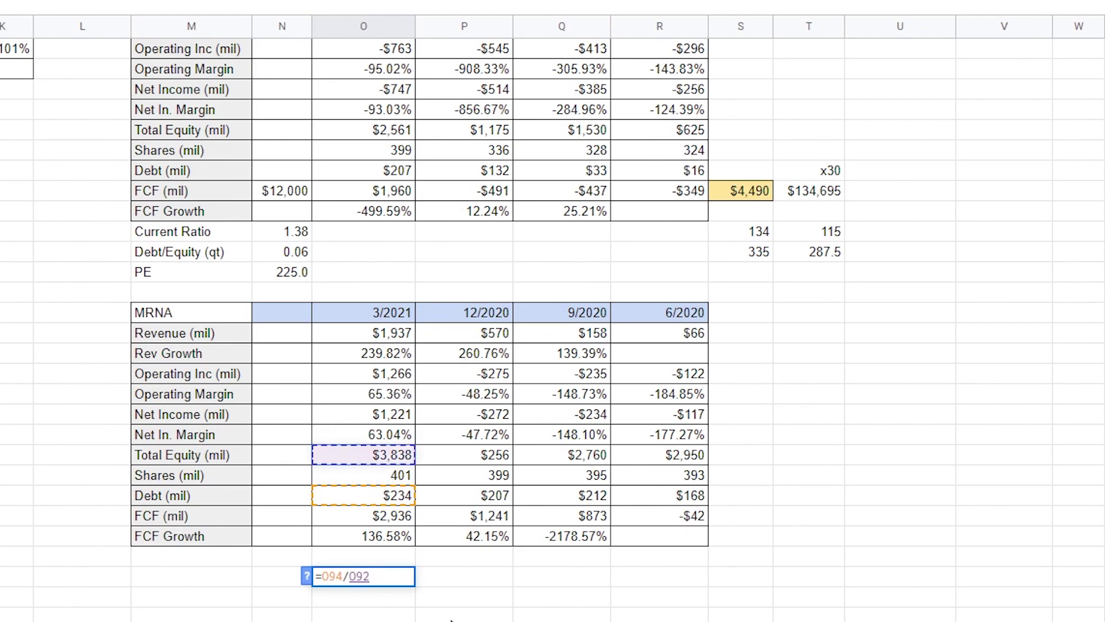
pyautogui.press('Return')
# Extend the debt-to-equity formula from O98 across to R98 to cover the remaining MRNA quarters
pyautogui.click(351, 570)
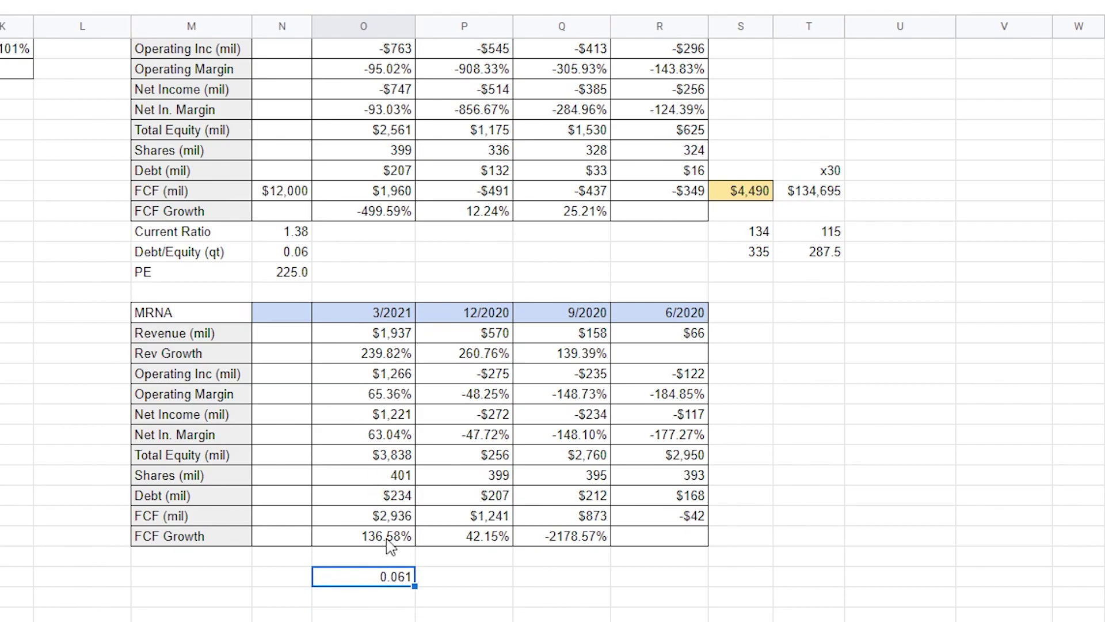
pyautogui.click(377, 601)
pyautogui.click(406, 577)
pyautogui.moveTo(414, 586); pyautogui.dragTo(636, 585)
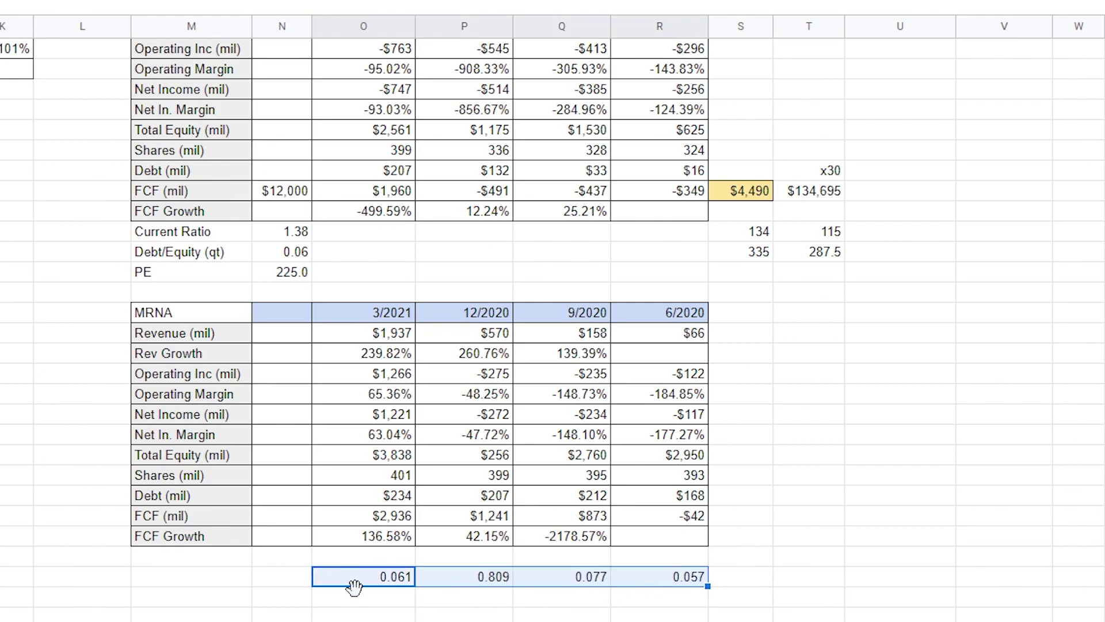
# Check which debt and equity cells the copied ratio formulas below the quarterly MRNA table reference
pyautogui.click(487, 579)
pyautogui.doubleClick(486, 579)
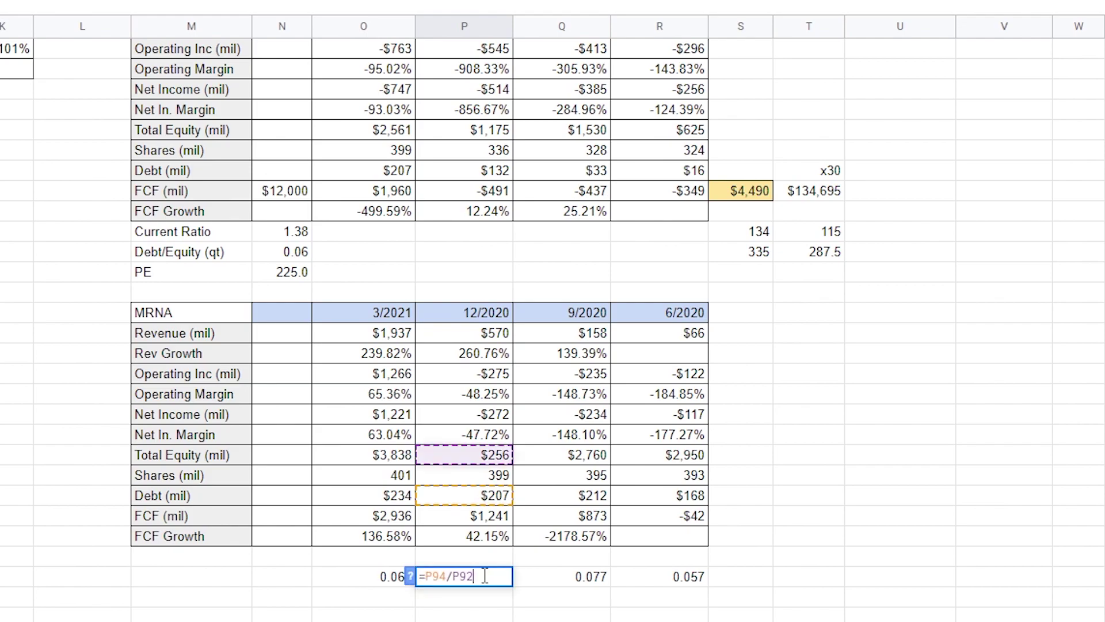
pyautogui.click(561, 584)
pyautogui.doubleClick(562, 584)
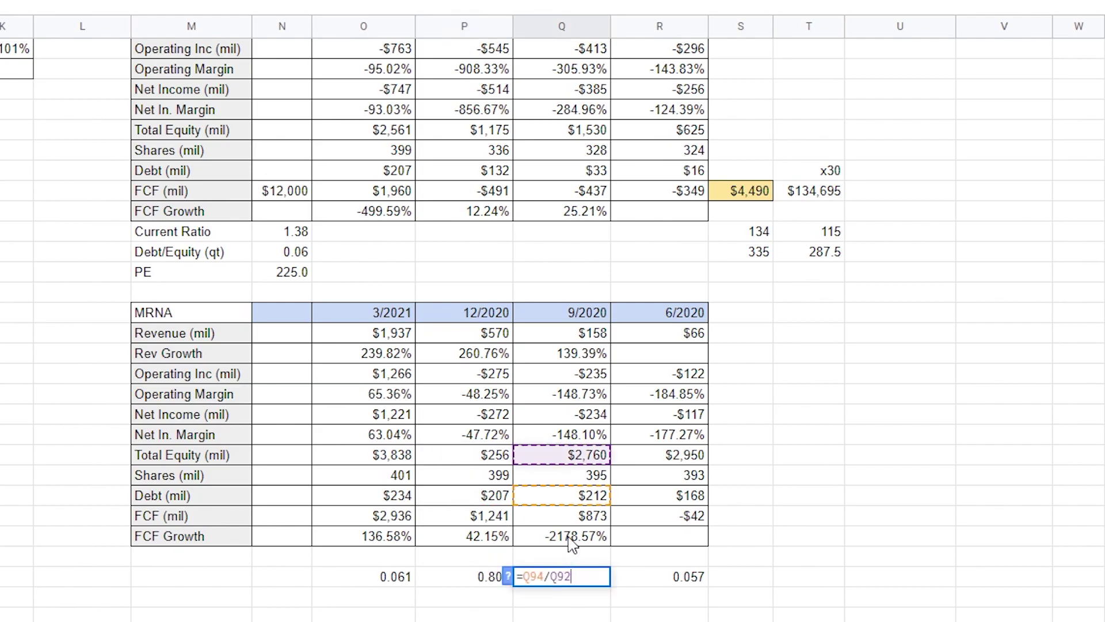
pyautogui.click(636, 577)
pyautogui.doubleClick(636, 577)
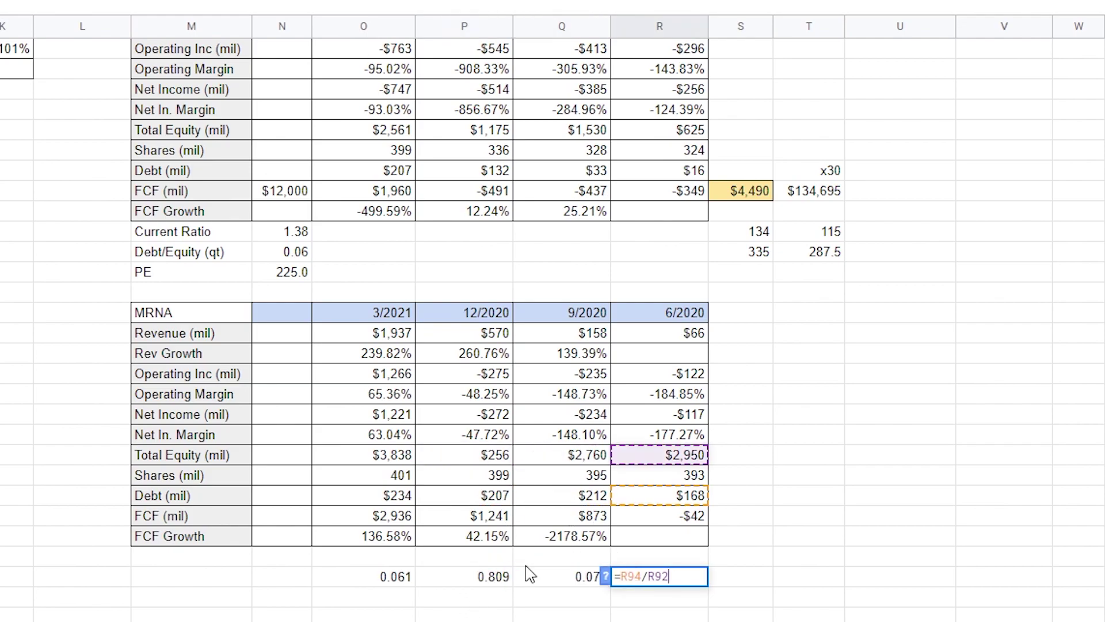
pyautogui.click(357, 574)
pyautogui.click(440, 577)
pyautogui.doubleClick(395, 579)
pyautogui.press('Return')
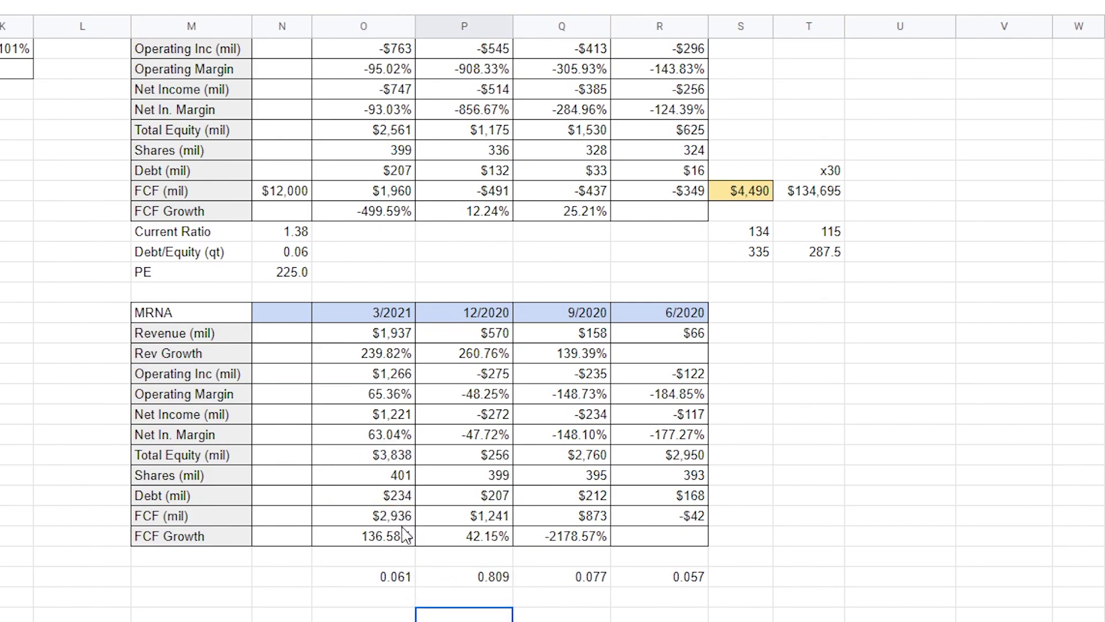
# Clear the trial debt-to-equity ratios in O98:S98 below the quarterly MRNA table
pyautogui.moveTo(739, 578); pyautogui.dragTo(363, 586)
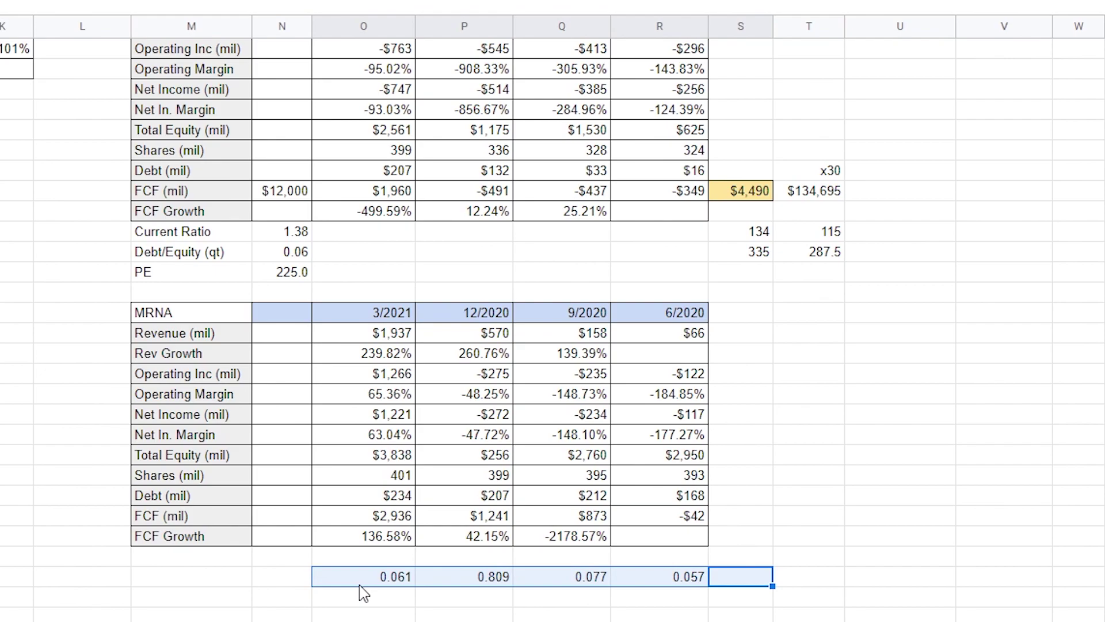
pyautogui.press('Delete')
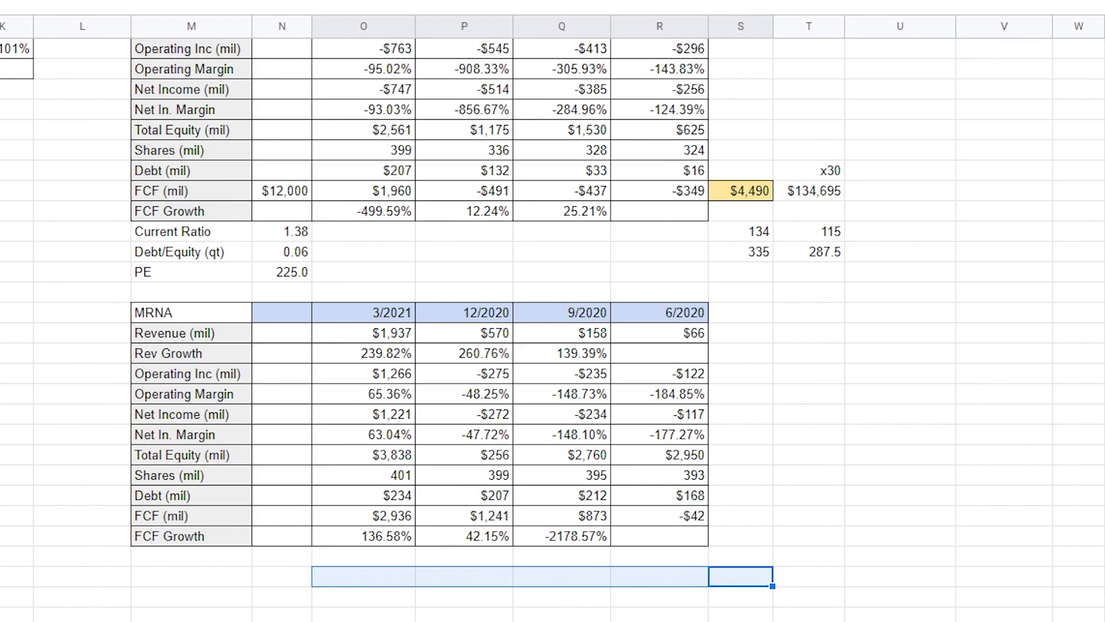
pyautogui.hotkey('ctrl', 'shift', 'pagedown')
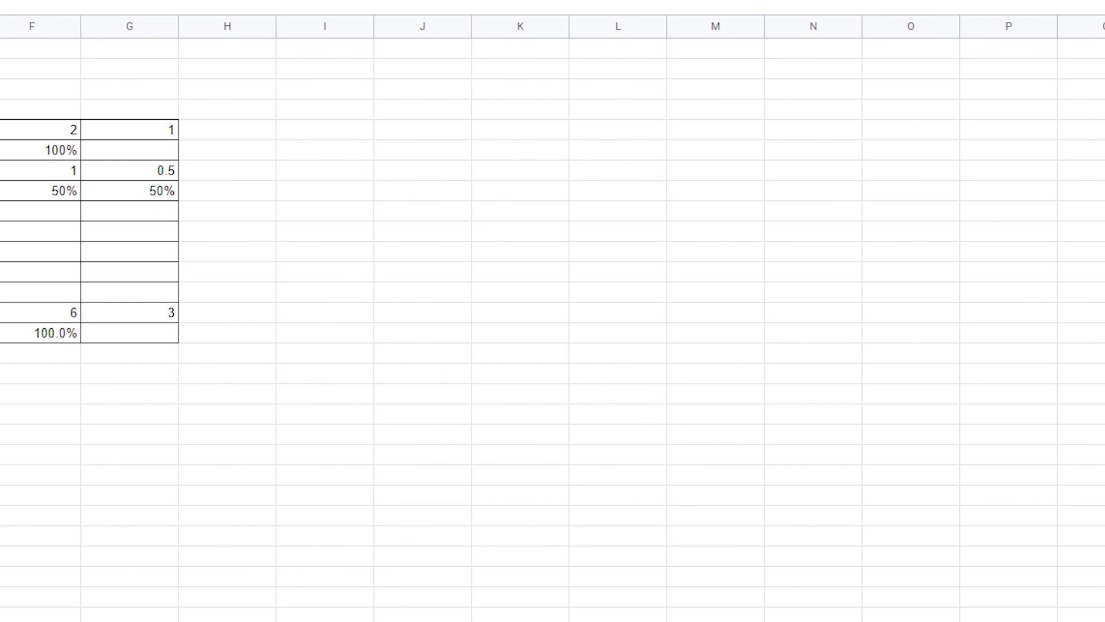
pyautogui.hotkey('ctrl', 'shift', 'pageup')
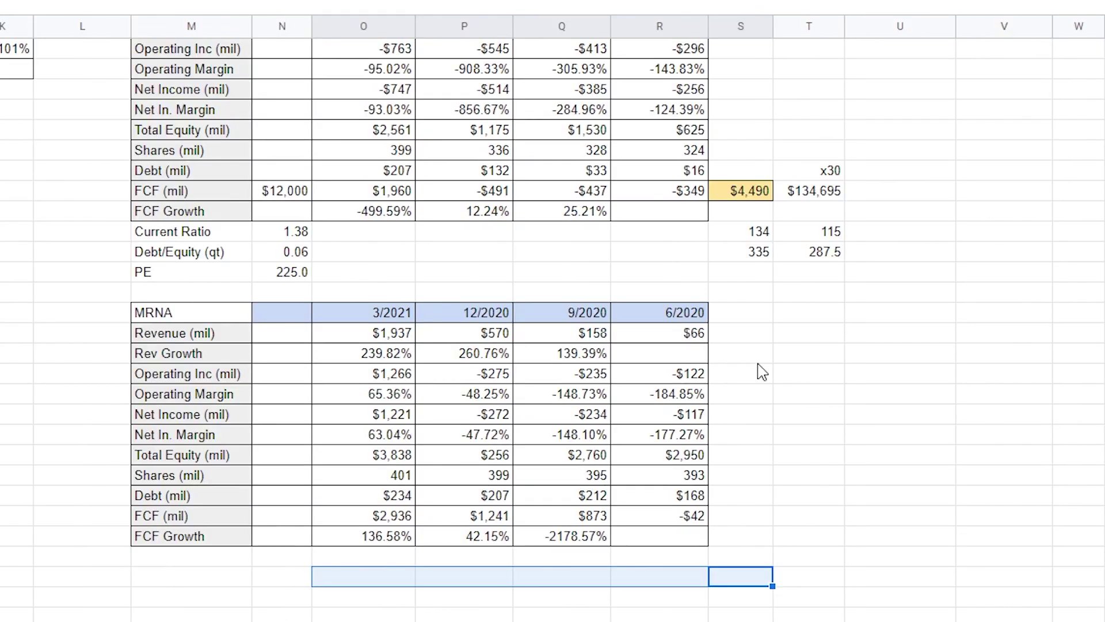
# Examine the Debt/Equity (qt) ratio under the annual MRNA table and return to the template sheet
pyautogui.click(290, 252)
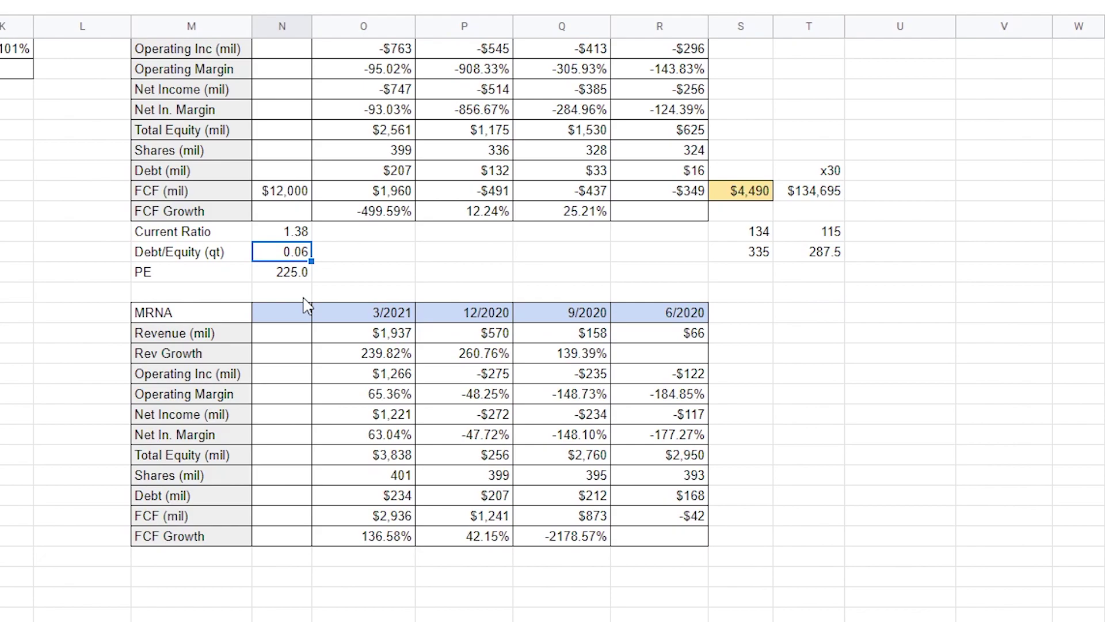
pyautogui.scroll(5, 306, 305)
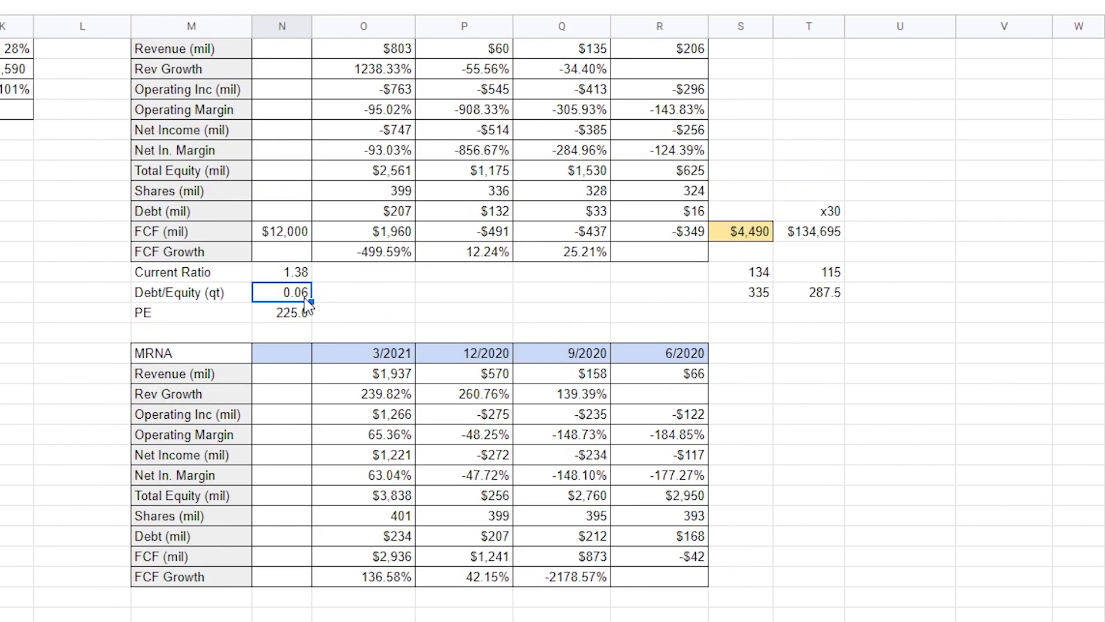
pyautogui.click(751, 336)
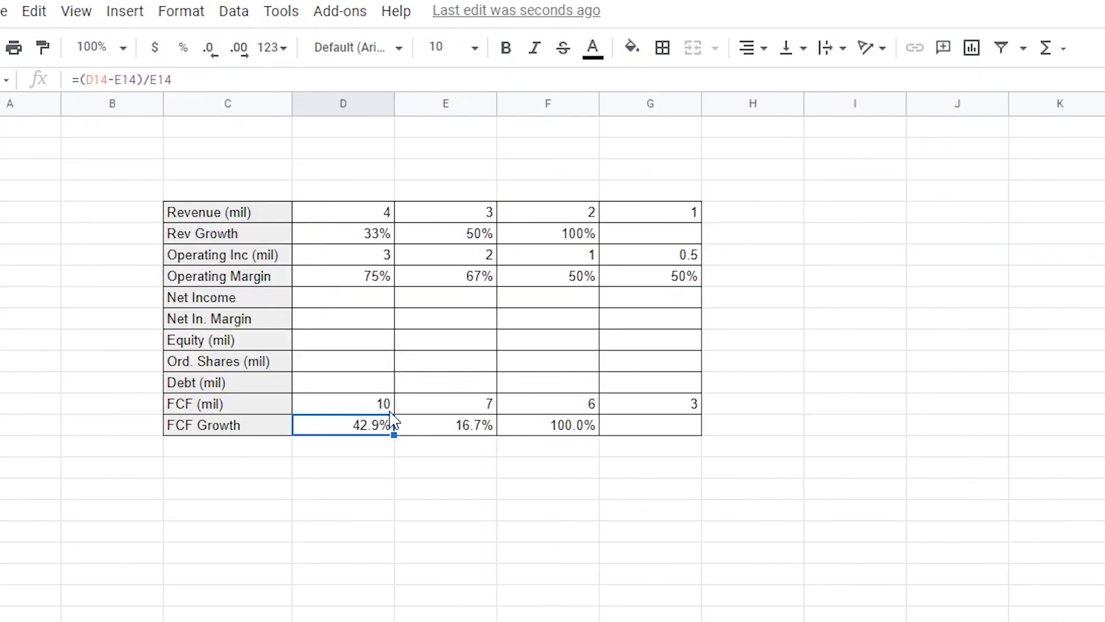
# Calculate the average free cash flow in H14 beside the FCF (mil) row with the formula =AVERAGE(D14:G14)
pyautogui.moveTo(345, 410); pyautogui.dragTo(604, 409)
pyautogui.click(719, 410)
pyautogui.doubleClick(718, 409)
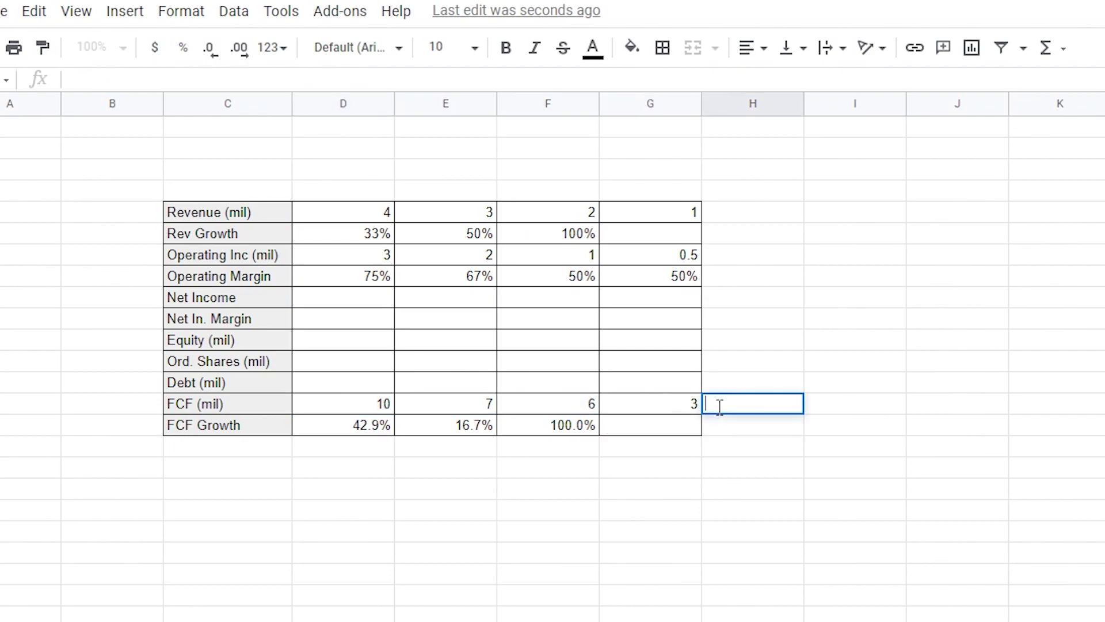
pyautogui.write('=')
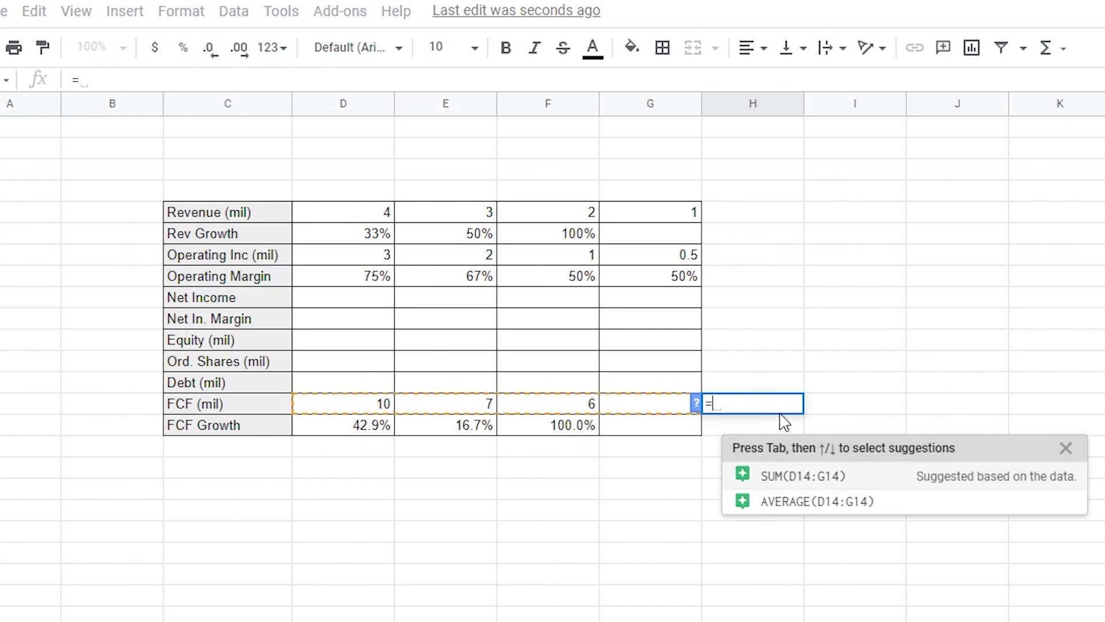
pyautogui.write('av')
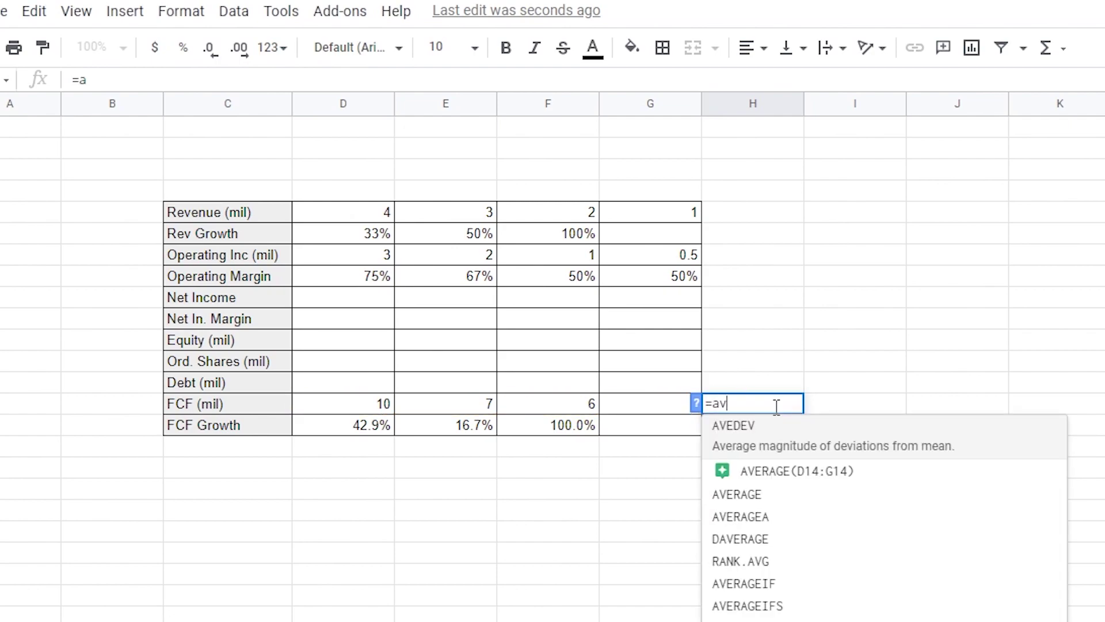
pyautogui.press('Down')
pyautogui.press('Down')
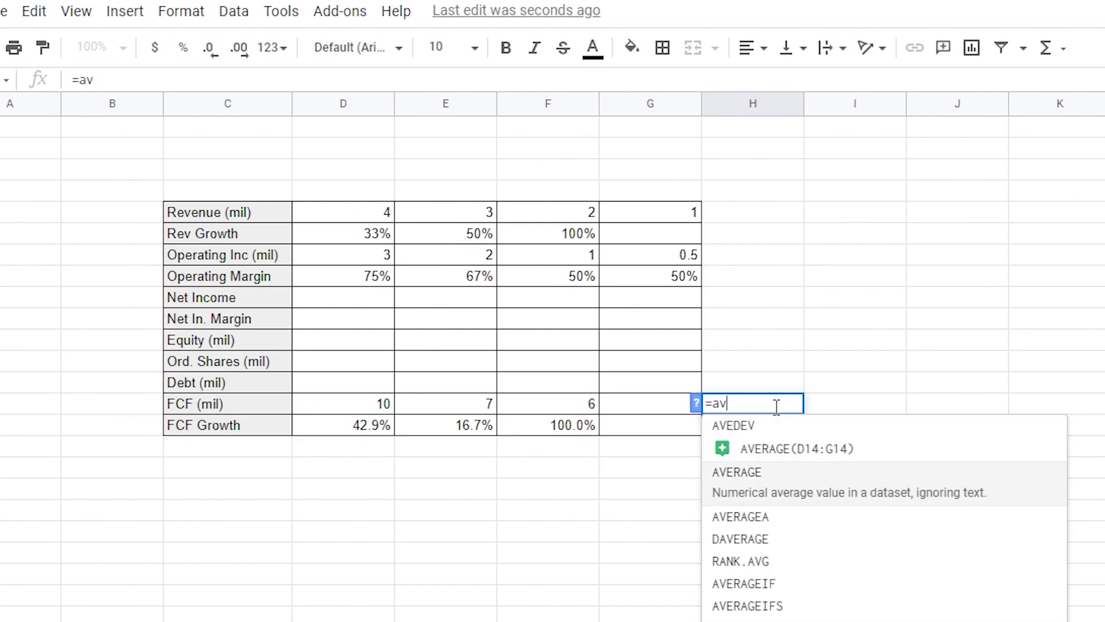
pyautogui.press('Tab')
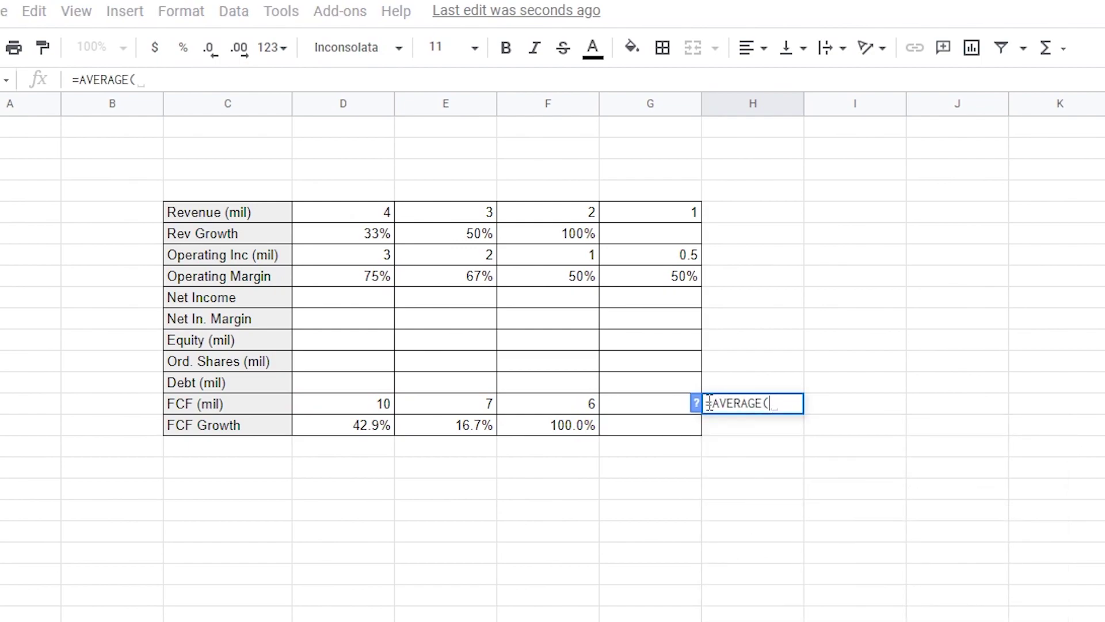
pyautogui.moveTo(365, 403); pyautogui.dragTo(647, 421)
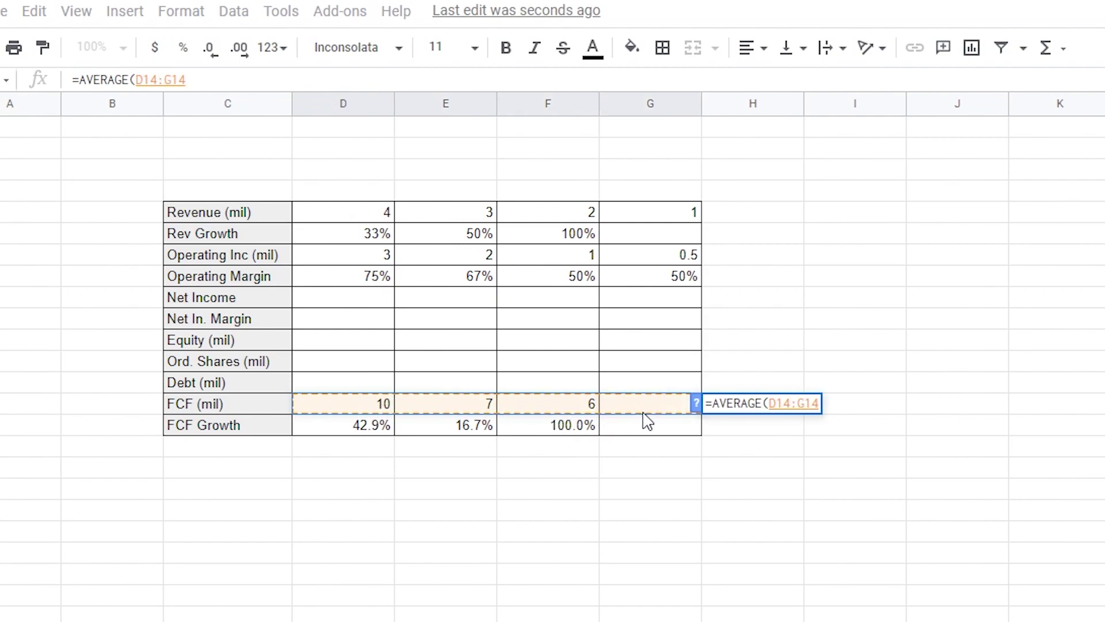
pyautogui.write(')')
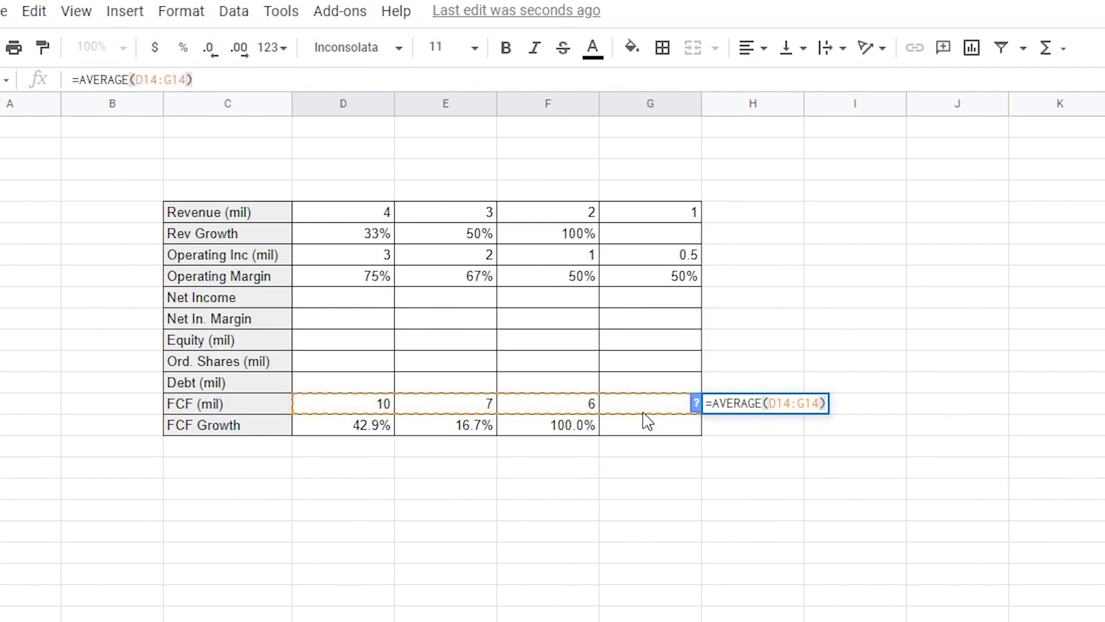
pyautogui.press('Return')
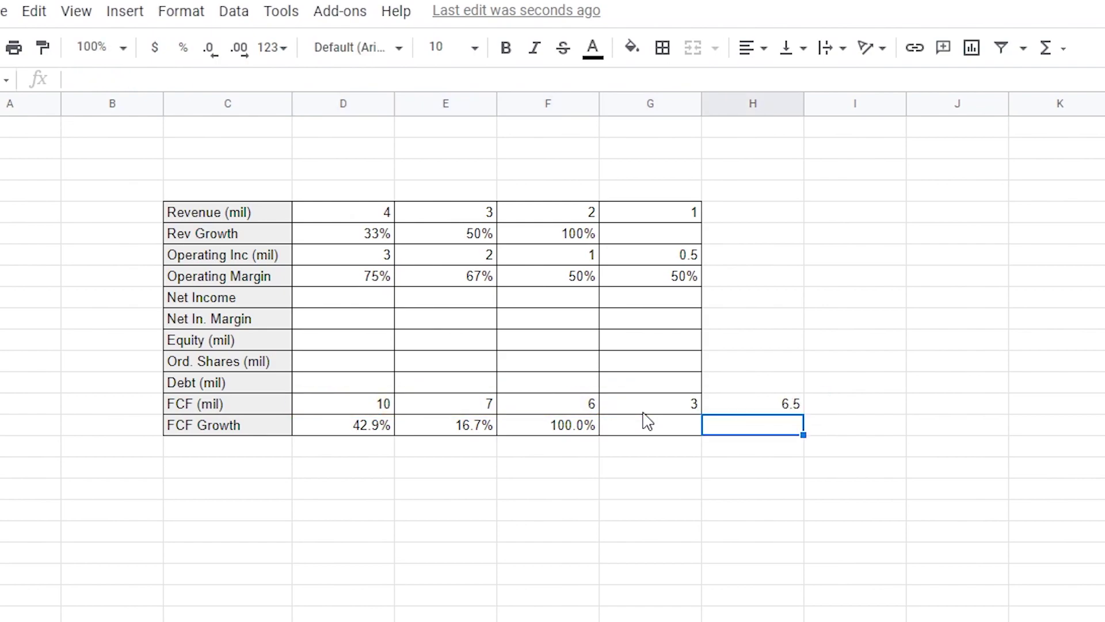
# Enter a trial value of 10 in E4 above the Revenue row and replace it with 20
pyautogui.click(734, 411)
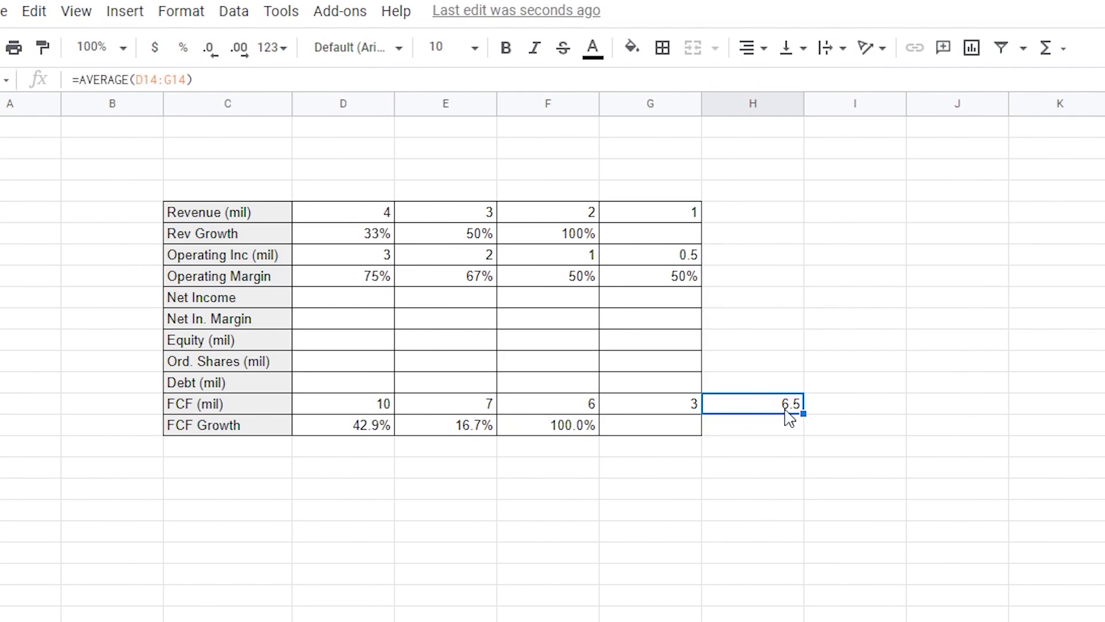
pyautogui.click(447, 194)
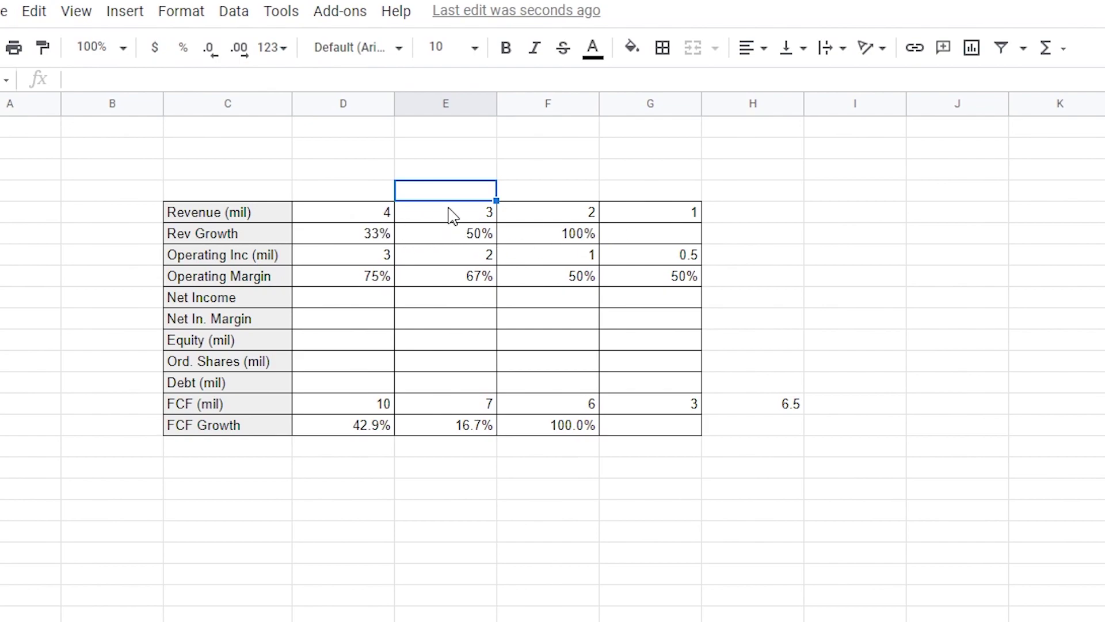
pyautogui.write('10')
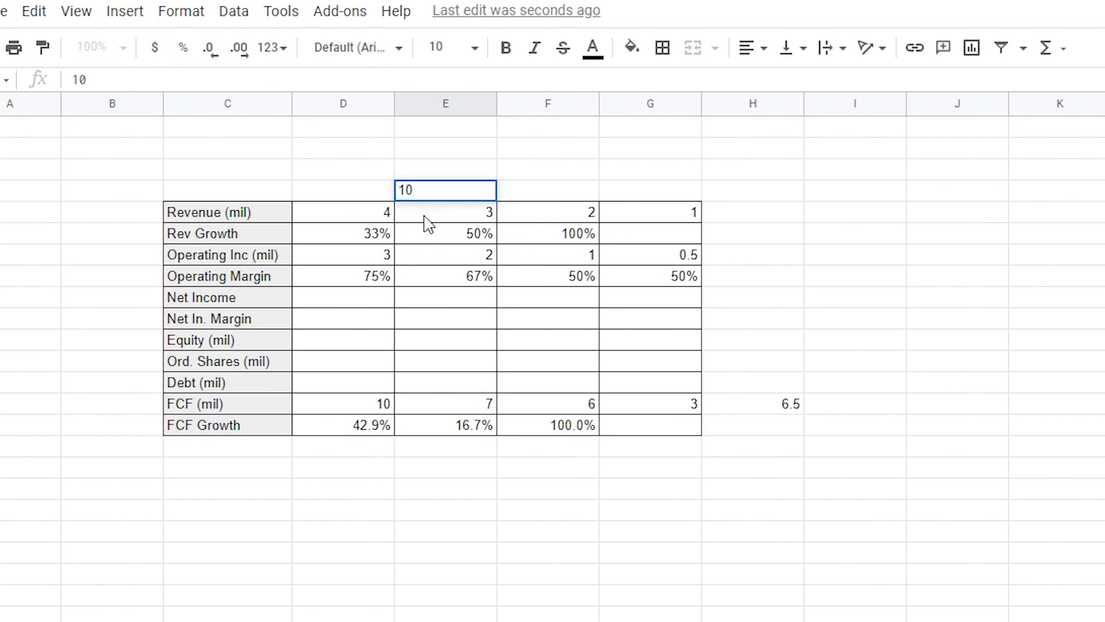
pyautogui.press('Return')
pyautogui.click(447, 192)
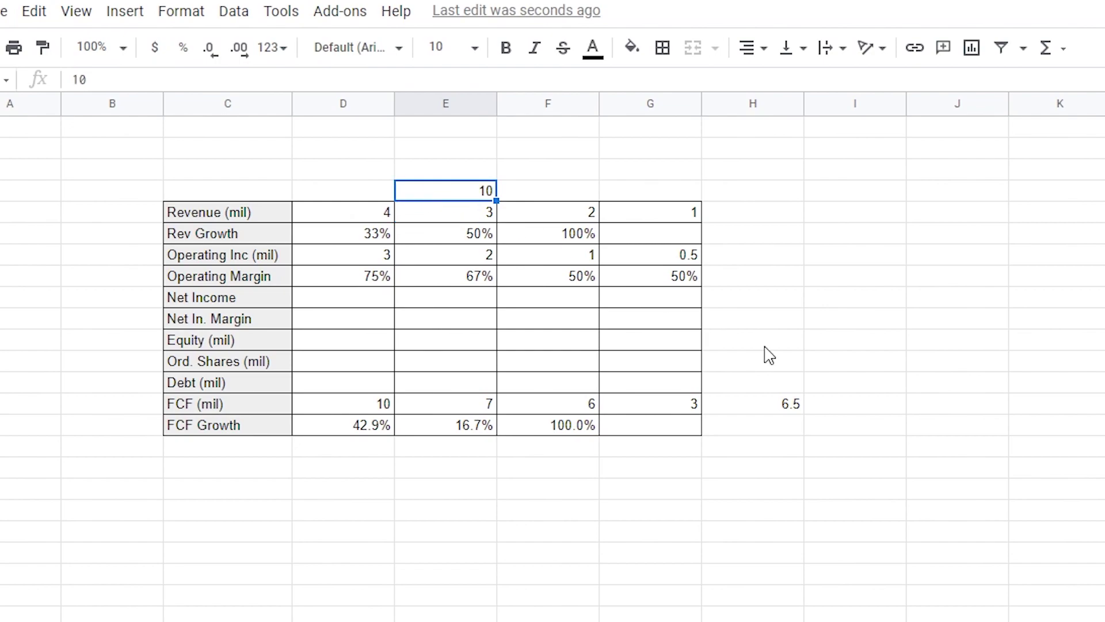
pyautogui.doubleClick(466, 194)
pyautogui.write('2')
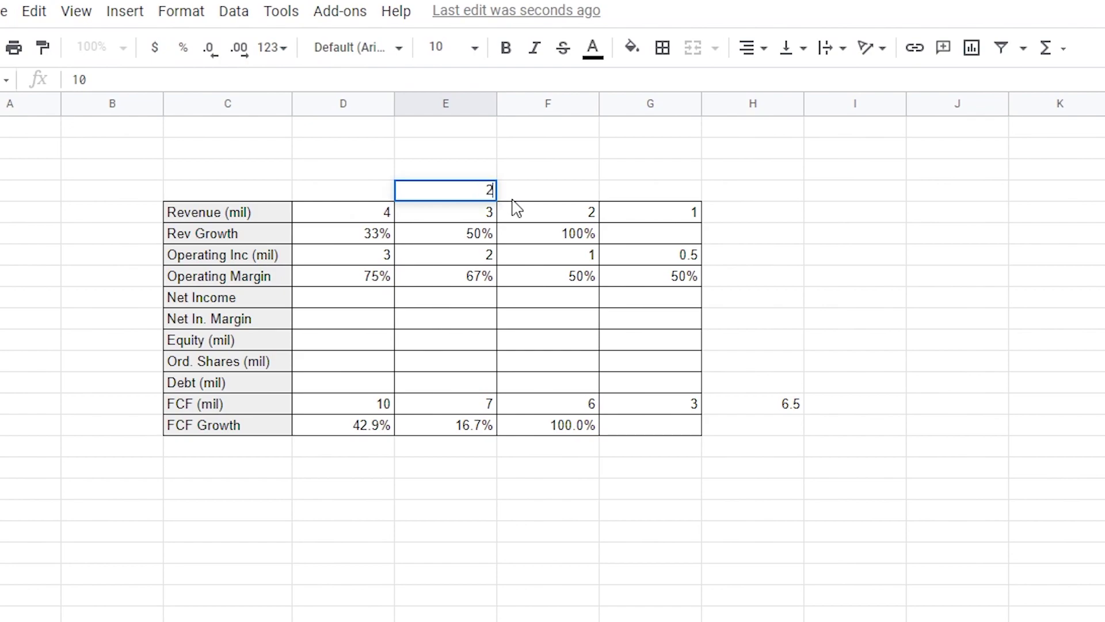
pyautogui.press('Return')
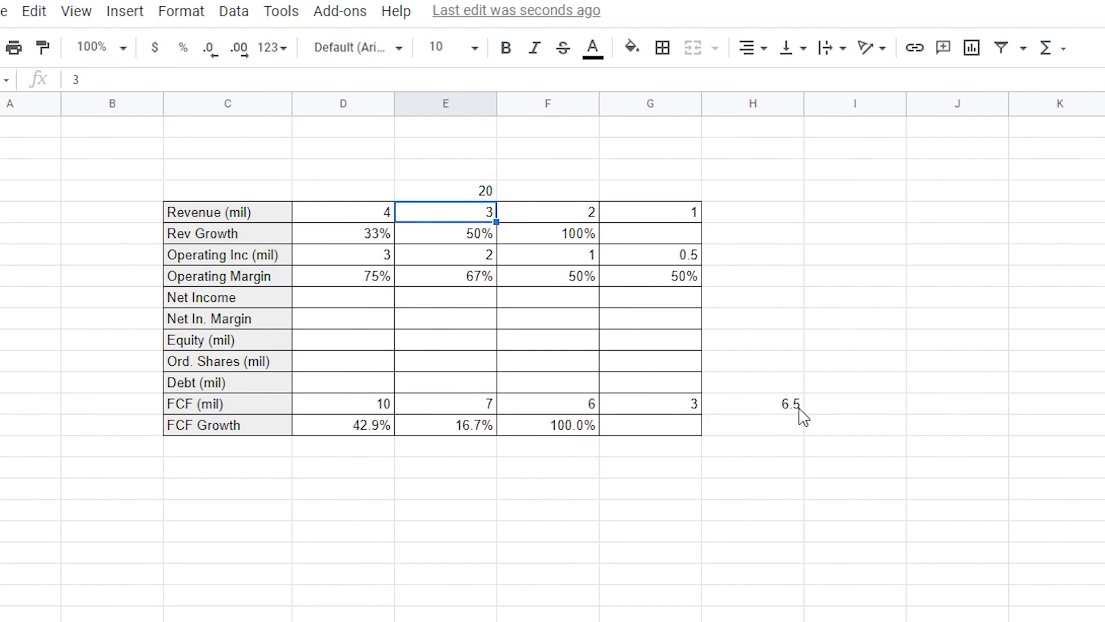
# Narrow column H to fit the average FCF value with a little spare room
pyautogui.click(824, 407)
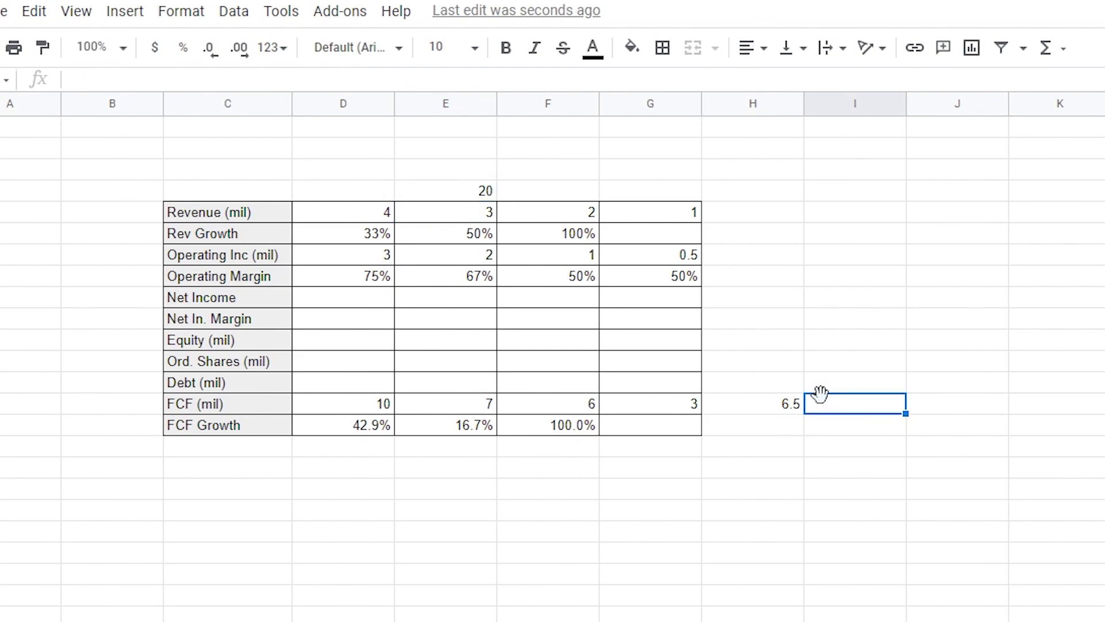
pyautogui.doubleClick(819, 406)
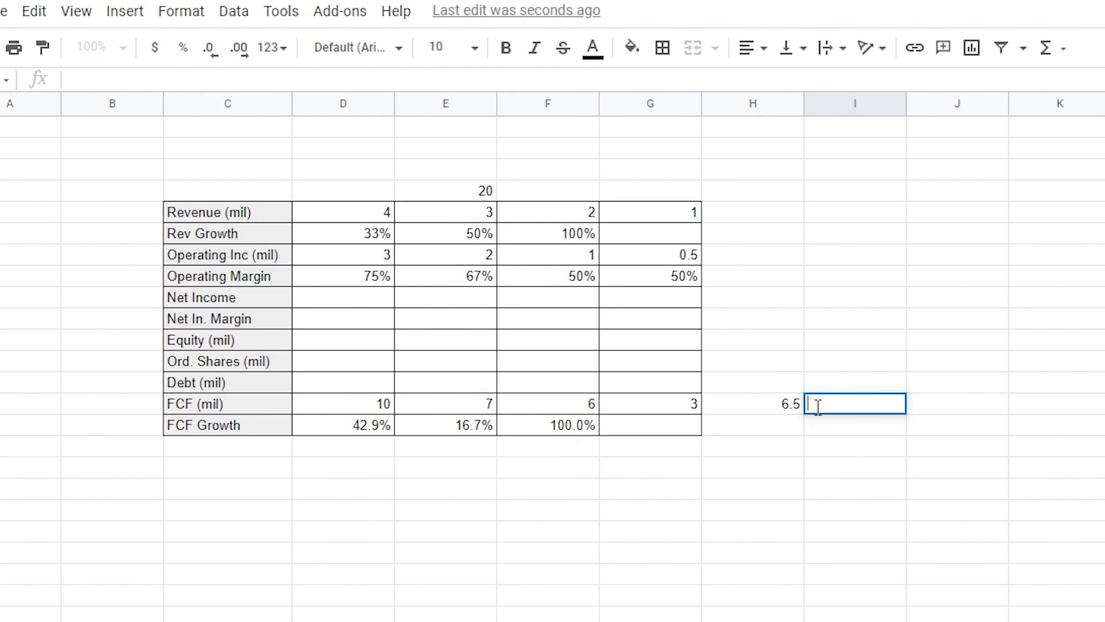
pyautogui.doubleClick(804, 104)
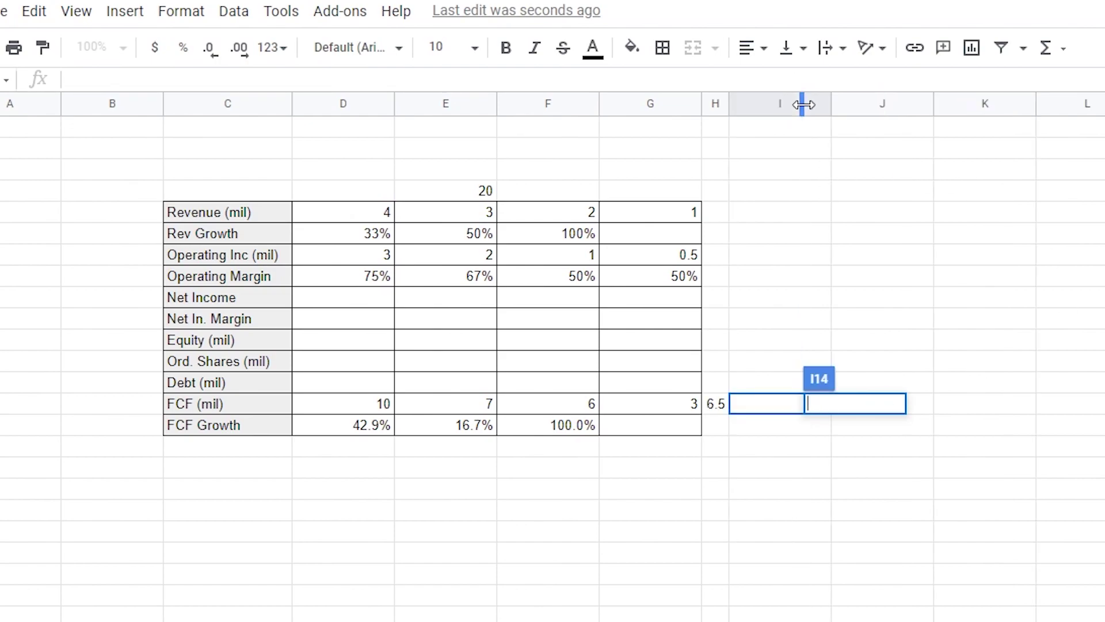
pyautogui.moveTo(730, 105); pyautogui.dragTo(751, 109)
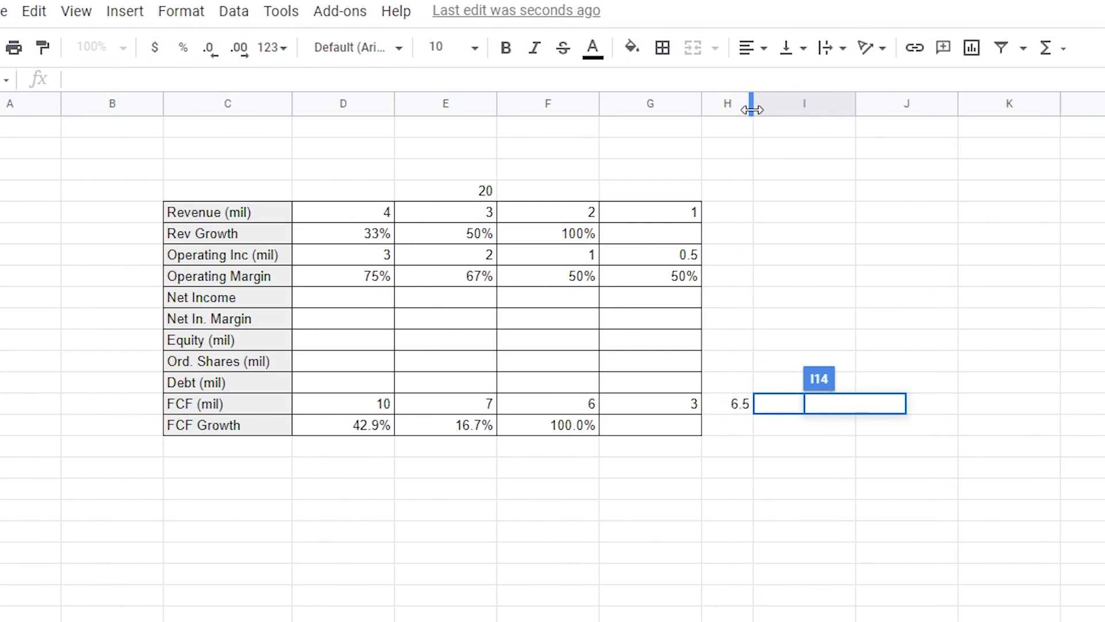
pyautogui.click(797, 407)
pyautogui.doubleClick(787, 403)
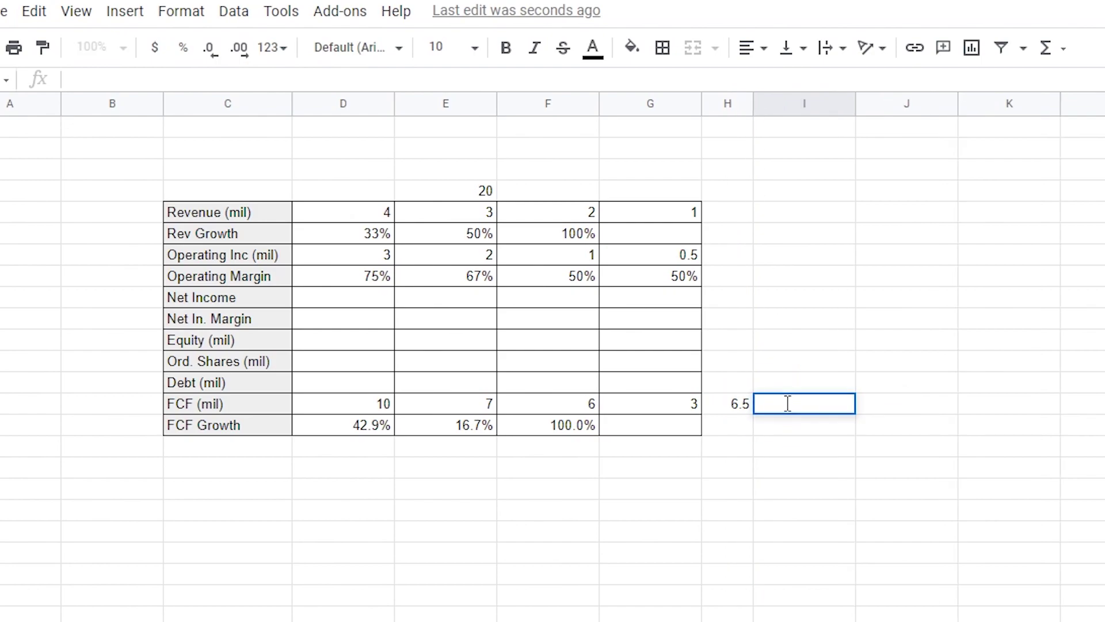
pyautogui.click(750, 409)
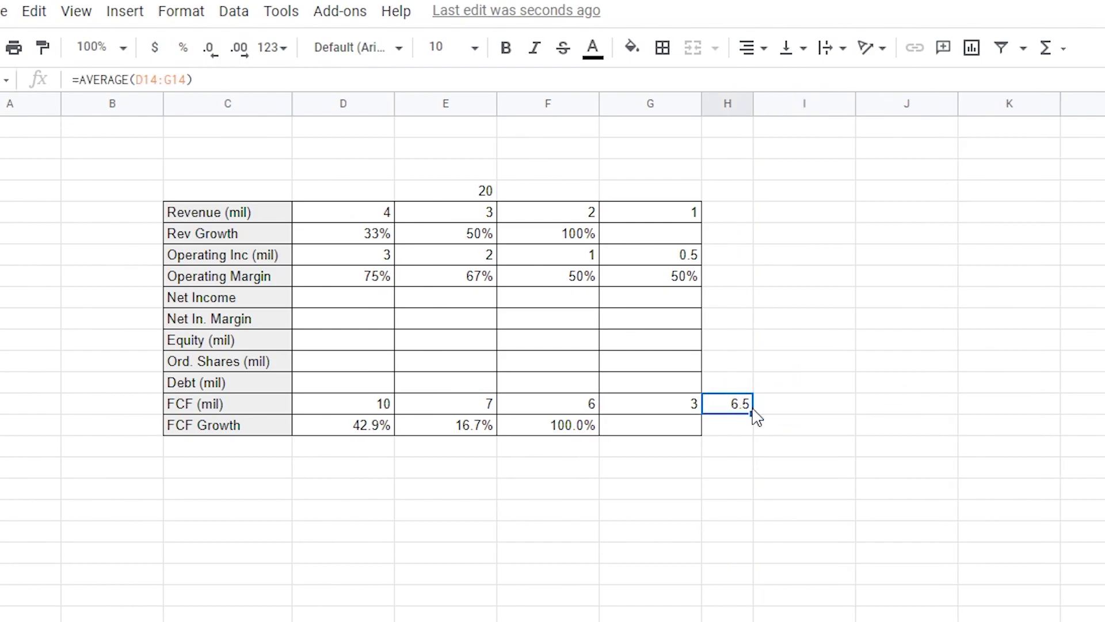
# Calculate 20 times the average free cash flow in I14 with the formula =H14*20
pyautogui.click(785, 427)
pyautogui.doubleClick(792, 402)
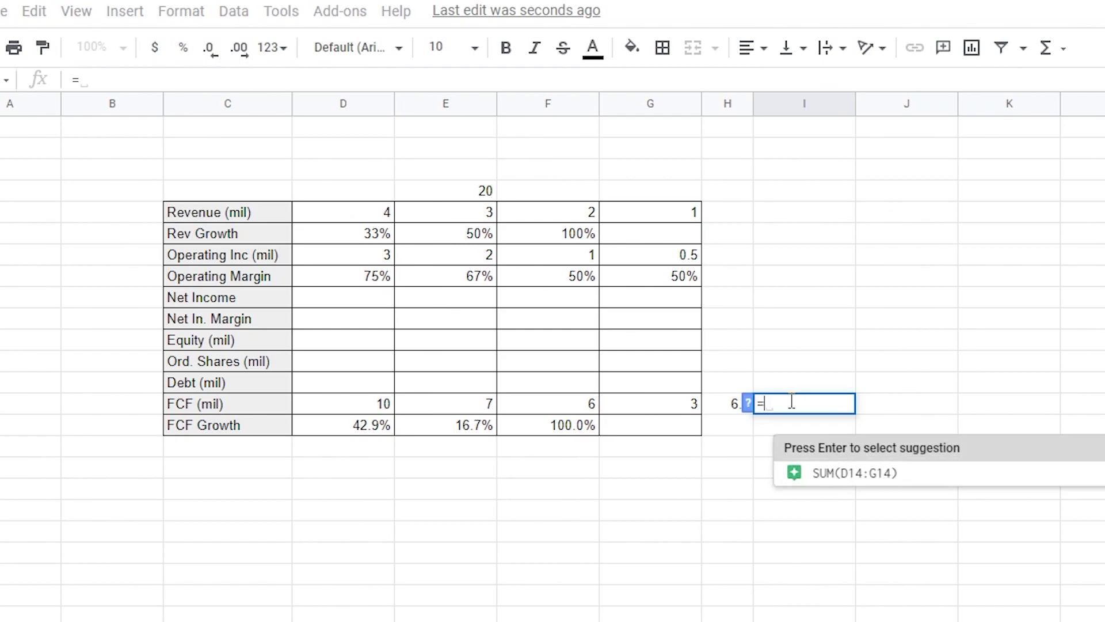
pyautogui.click(730, 404)
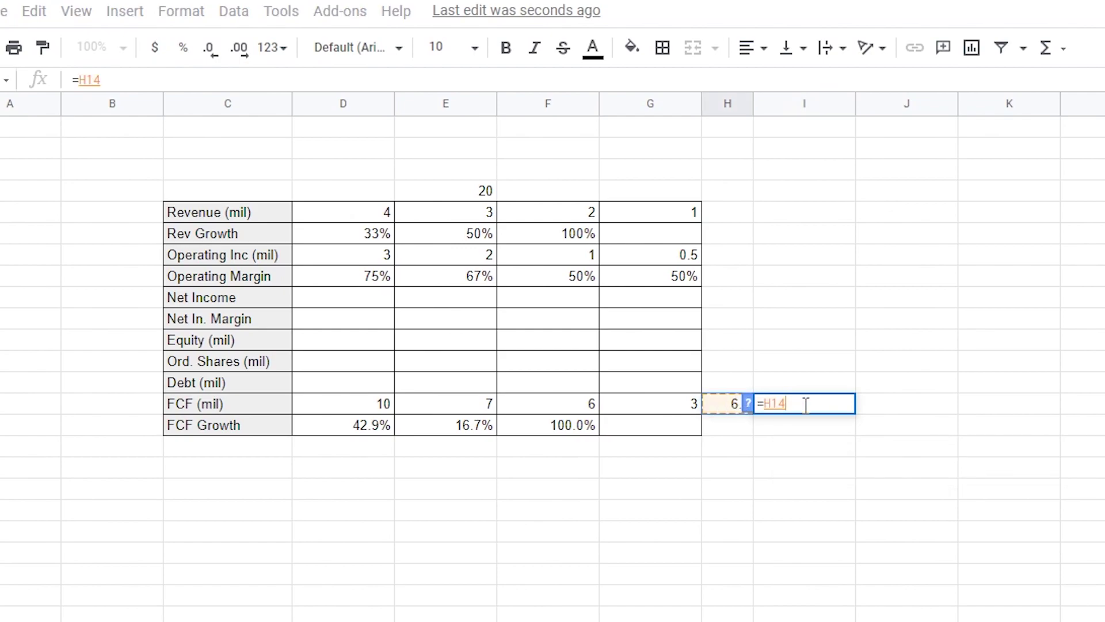
pyautogui.write('/2')
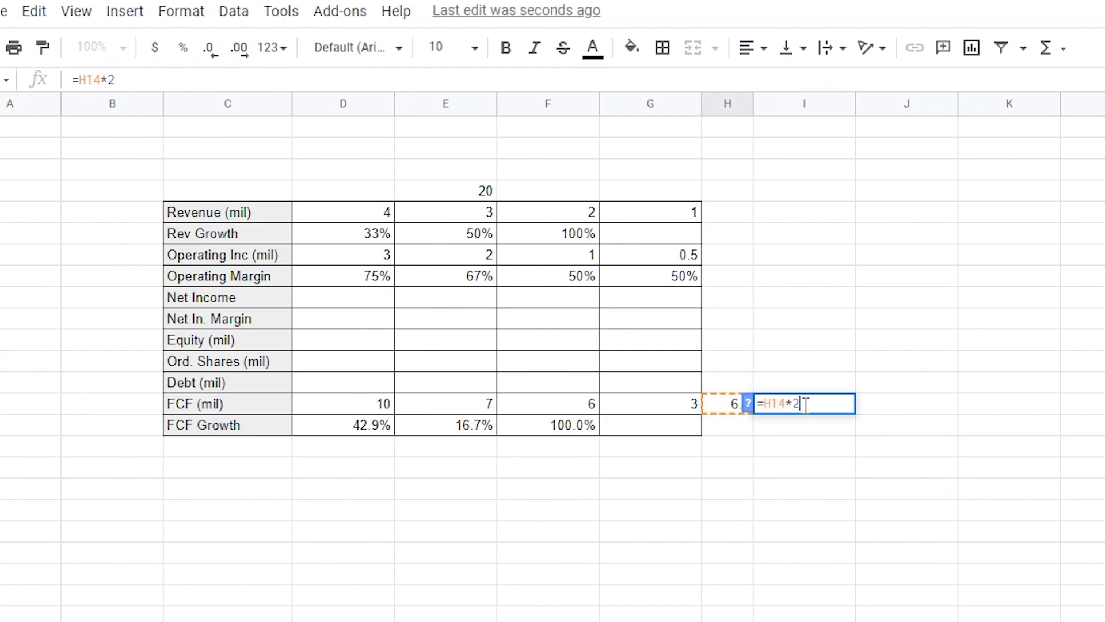
pyautogui.press('Return')
# Enter the label x20 in I13 above the multiplied free cash flow value
pyautogui.click(786, 368)
pyautogui.click(778, 390)
pyautogui.write('x20')
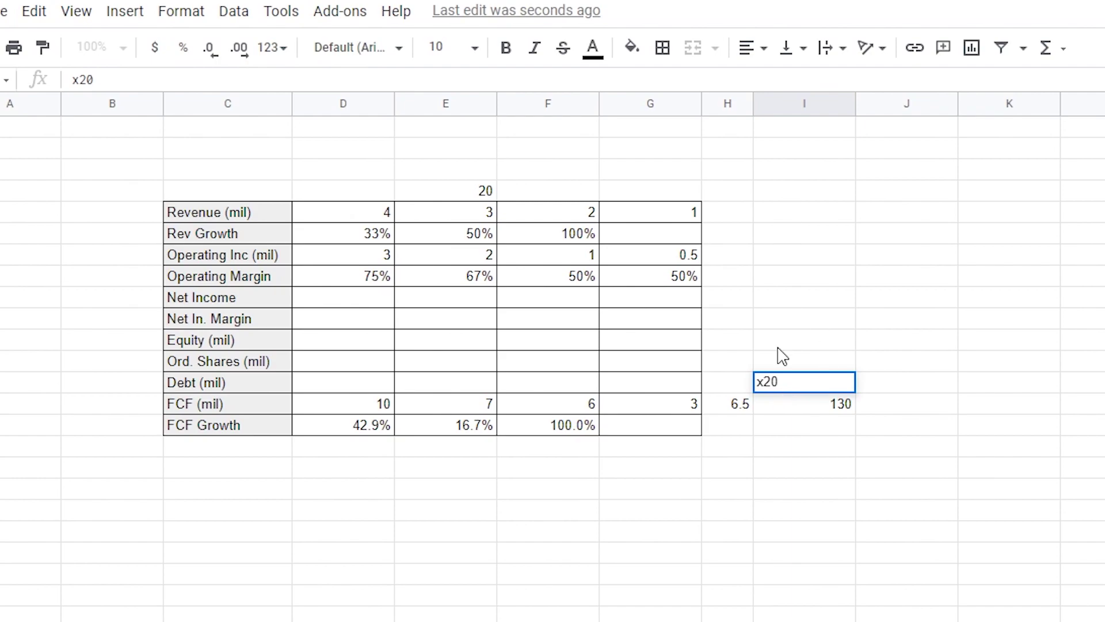
pyautogui.press('Return')
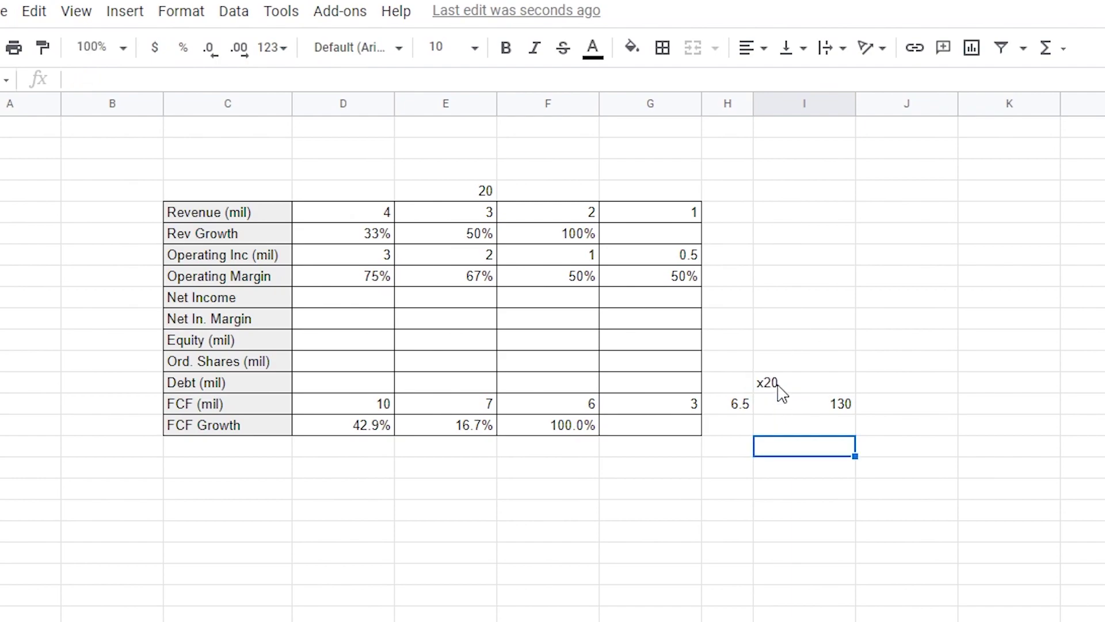
# Right-align the x20 label in I13 and narrow column I to about the width of column H
pyautogui.click(778, 385)
pyautogui.click(748, 47)
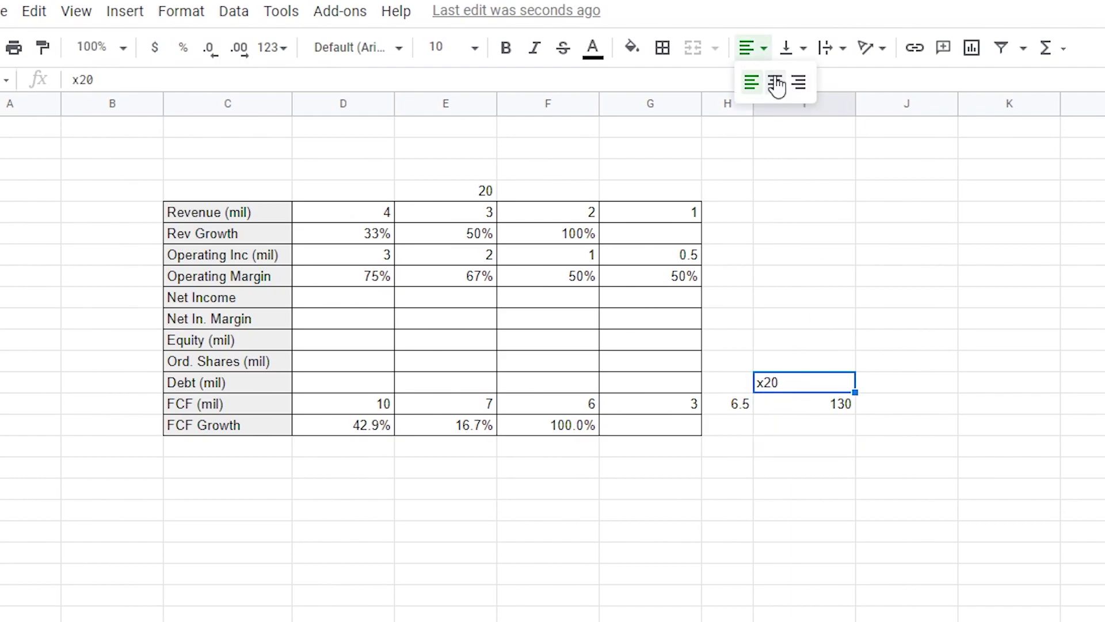
pyautogui.click(829, 366)
pyautogui.click(790, 384)
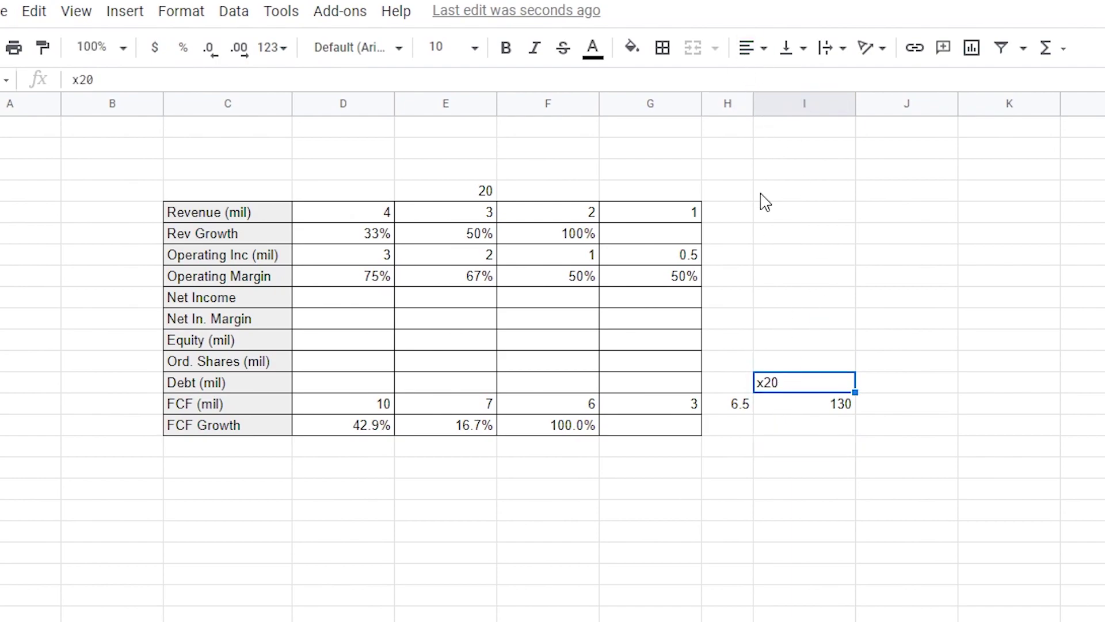
pyautogui.click(748, 48)
pyautogui.click(798, 82)
pyautogui.moveTo(856, 104); pyautogui.dragTo(804, 105)
pyautogui.click(819, 276)
pyautogui.click(778, 404)
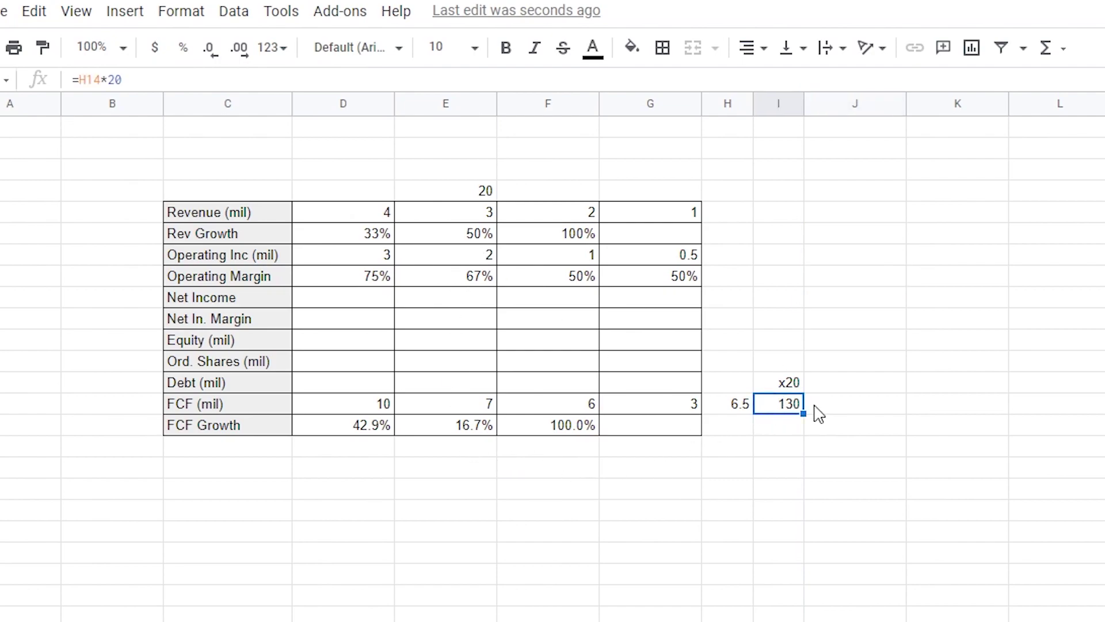
# Change the value in E4 above the Revenue row to 150
pyautogui.click(474, 194)
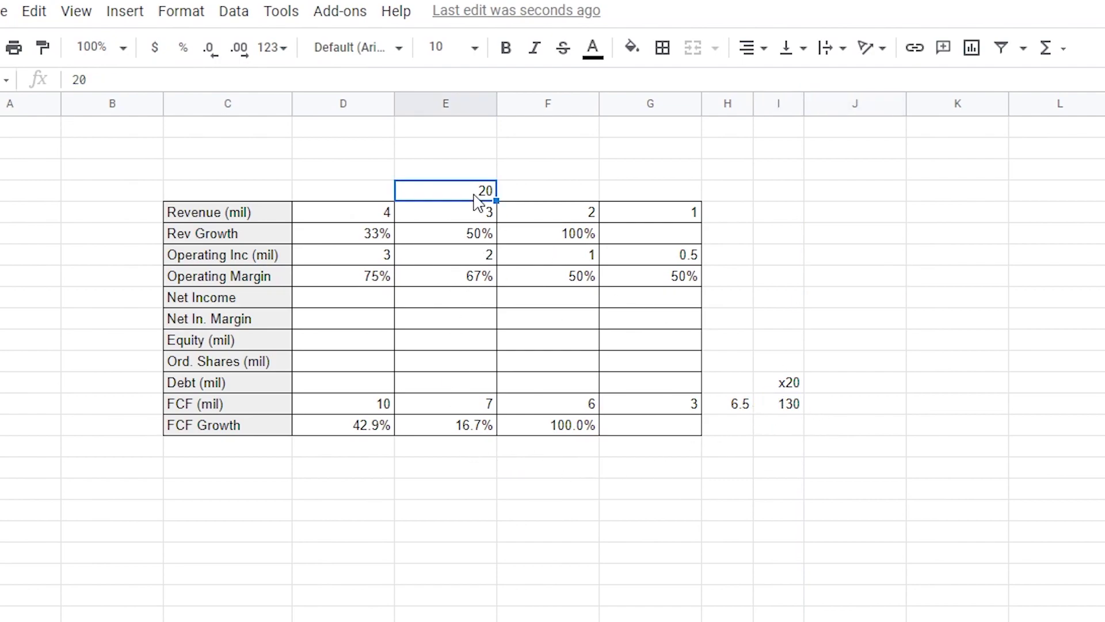
pyautogui.doubleClick(475, 195)
pyautogui.write('1')
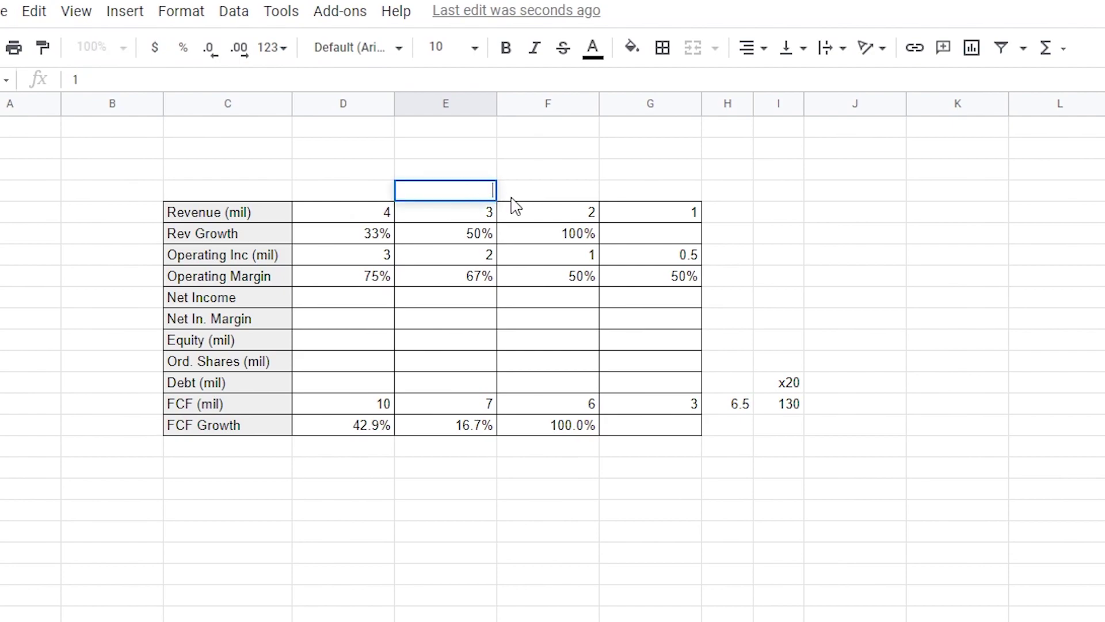
pyautogui.write('50')
pyautogui.press('Return')
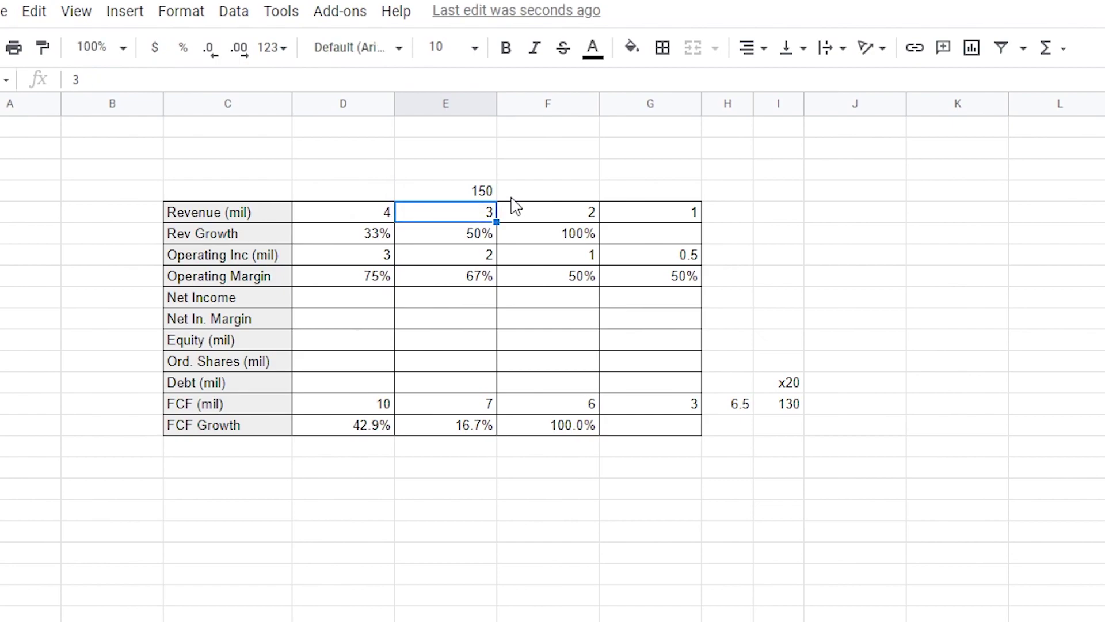
pyautogui.click(450, 196)
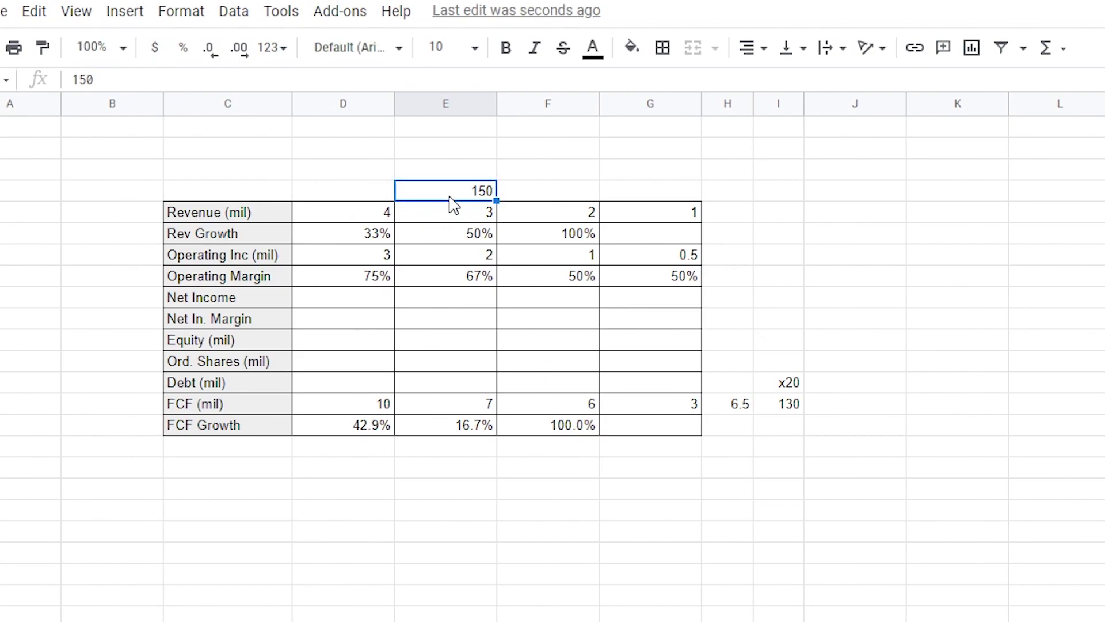
# Widen column I slightly and format the multiplied free cash flow in I14 with borders and a light yellow fill
pyautogui.click(567, 488)
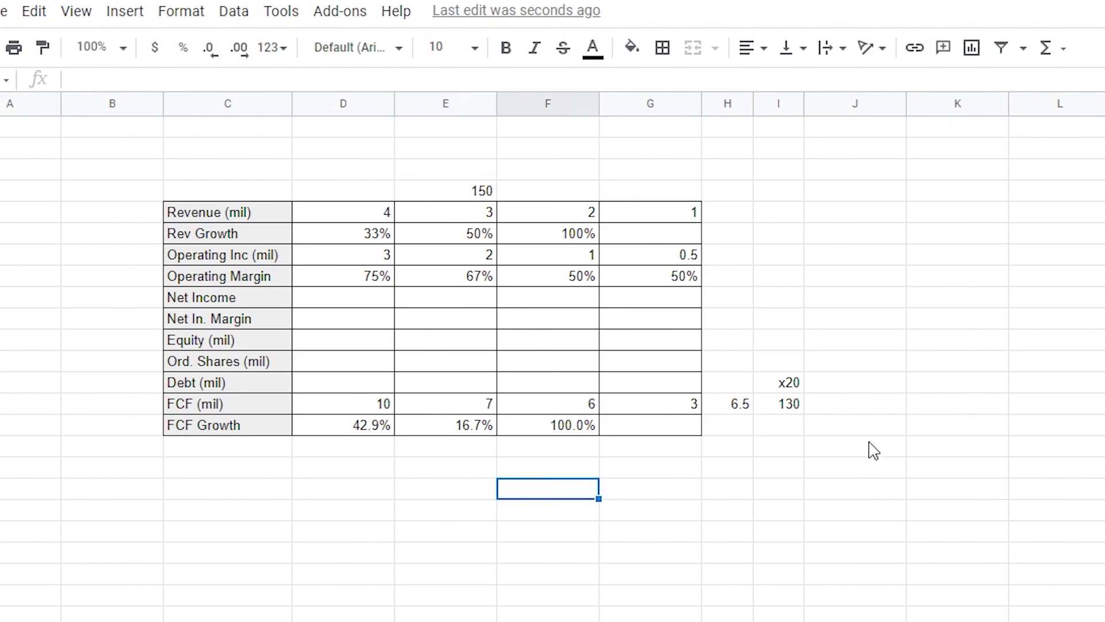
pyautogui.moveTo(804, 104); pyautogui.dragTo(815, 103)
pyautogui.click(380, 192)
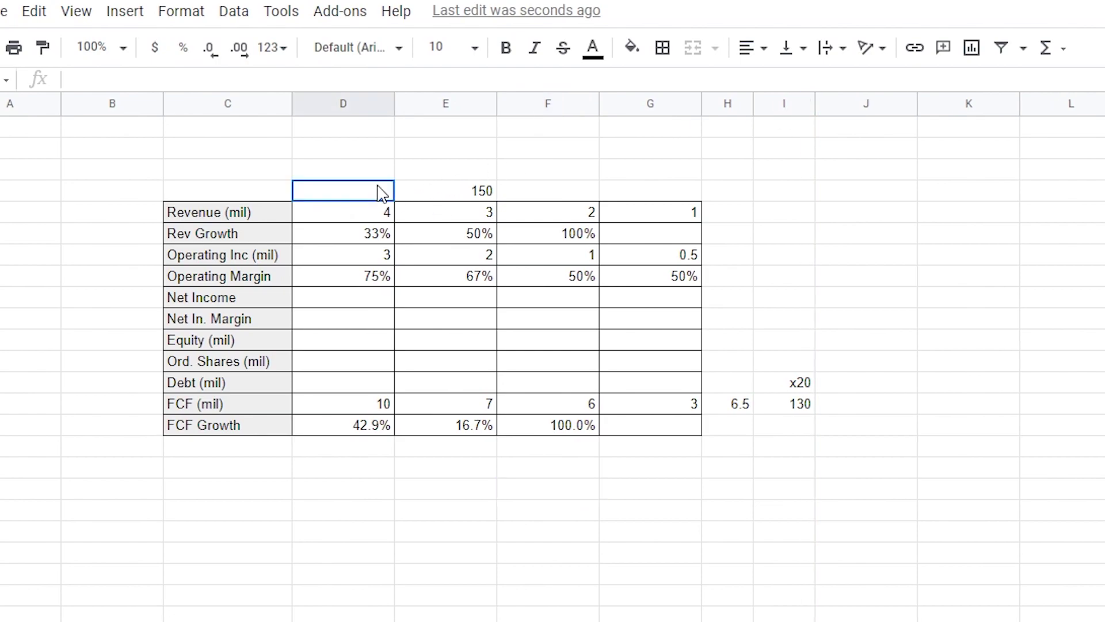
pyautogui.click(783, 411)
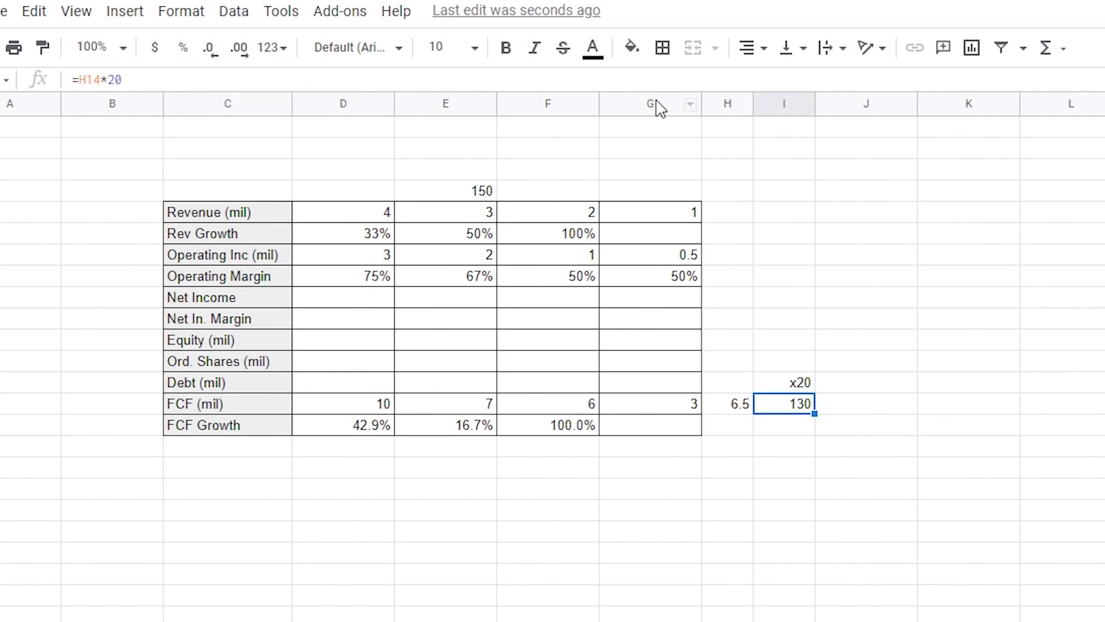
pyautogui.click(663, 48)
pyautogui.click(630, 48)
pyautogui.click(706, 190)
pyautogui.click(772, 493)
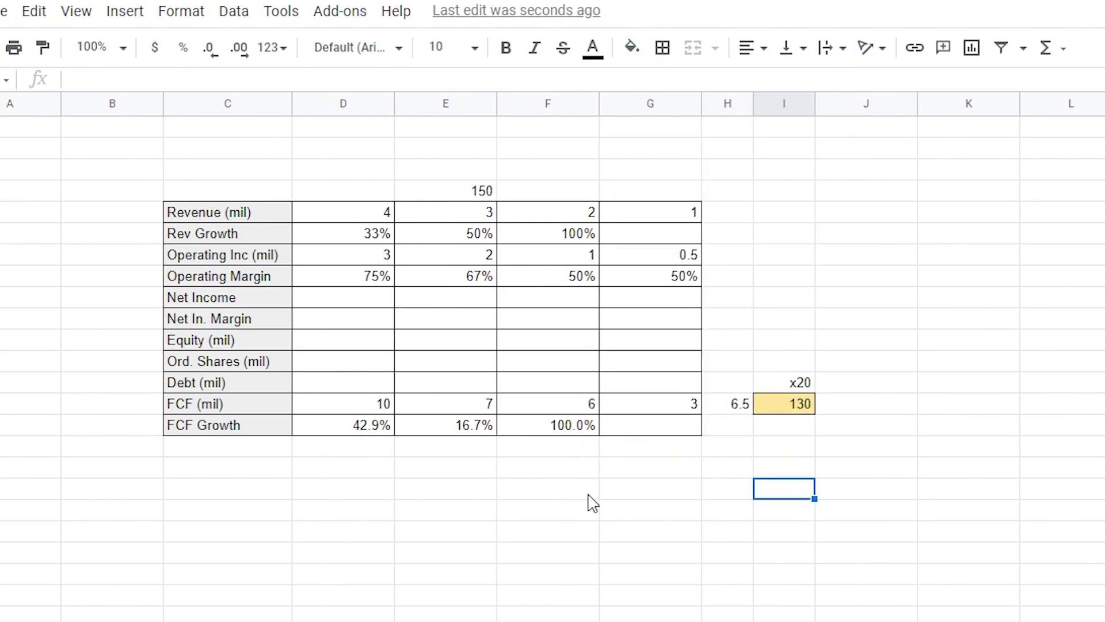
# Examine the valuation figures and highlighted cell below the BABA table on the stock sheet and return to the template sheet
pyautogui.click(481, 494)
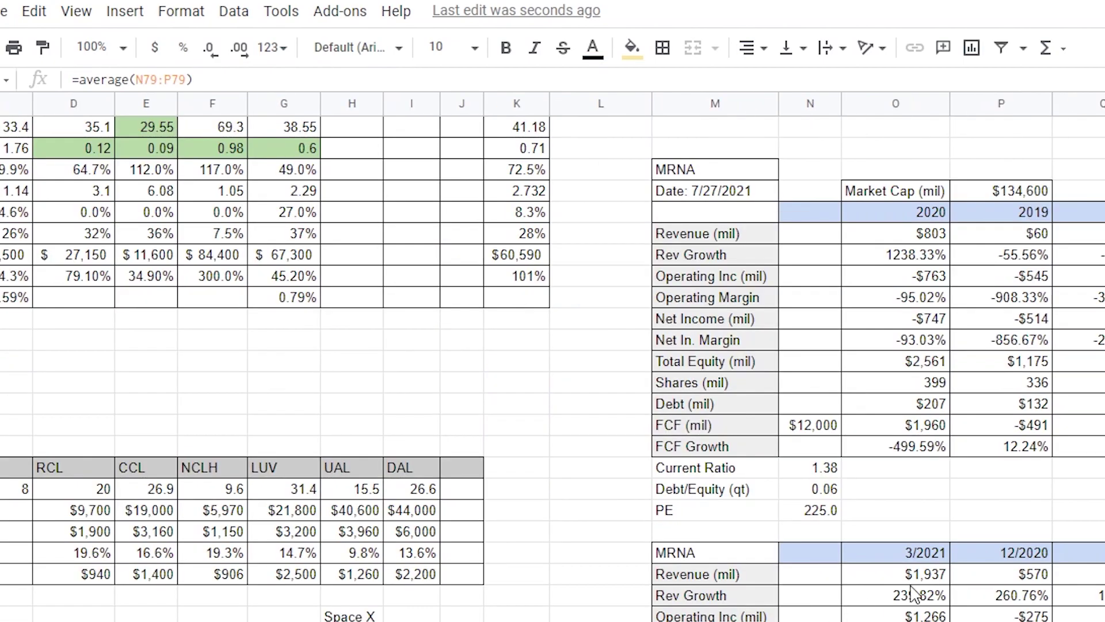
pyautogui.scroll(7, 870, 608)
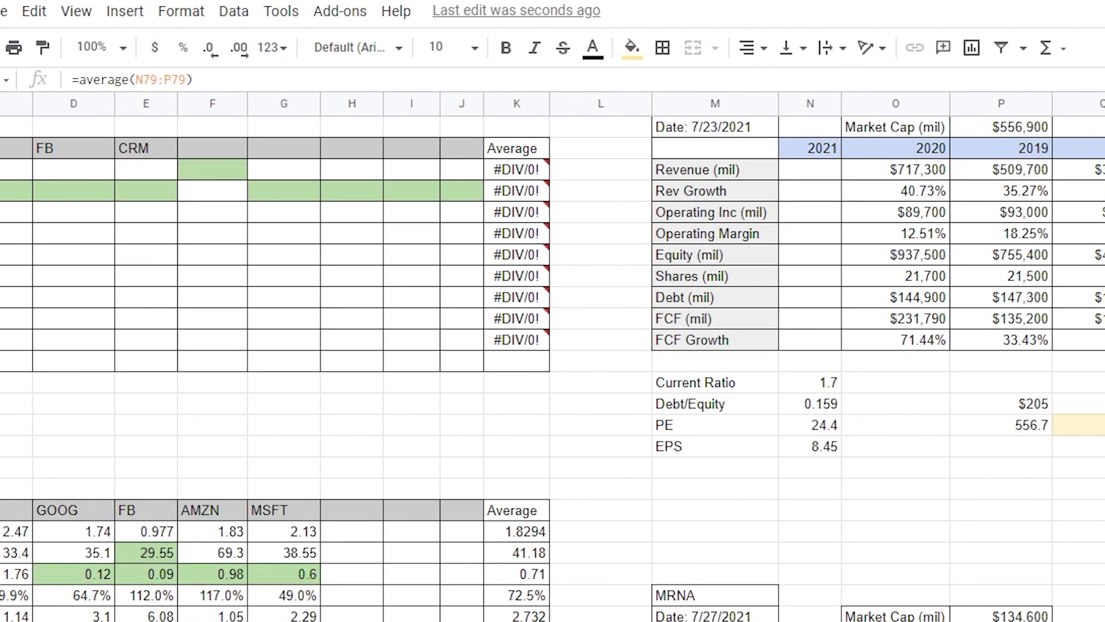
pyautogui.scroll(1, 996, 452)
pyautogui.moveTo(998, 426); pyautogui.dragTo(1076, 533)
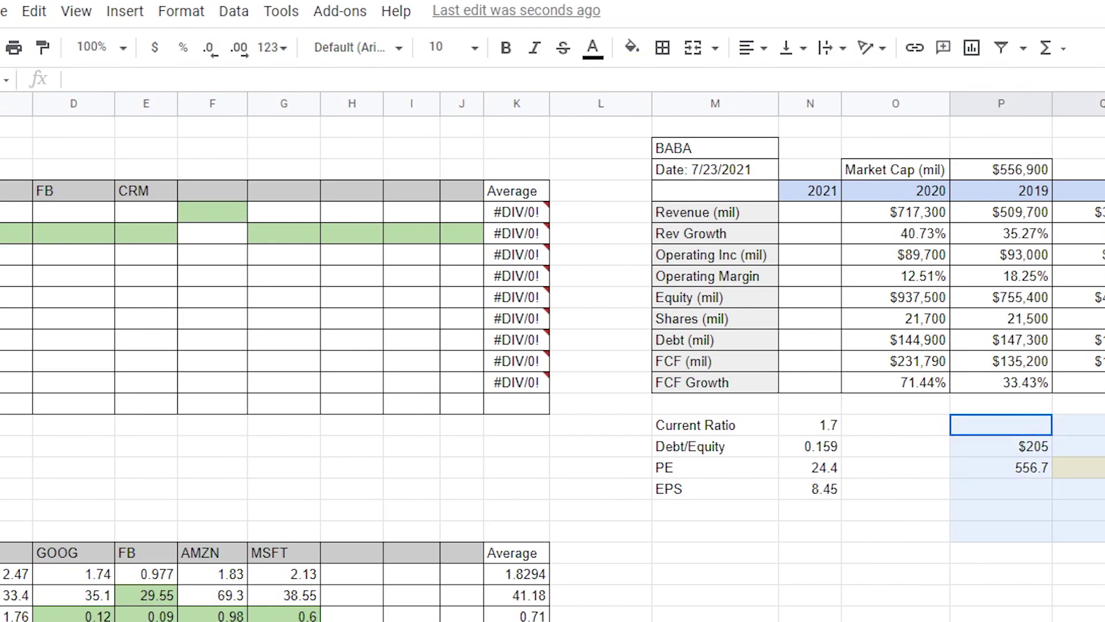
pyautogui.click(1073, 467)
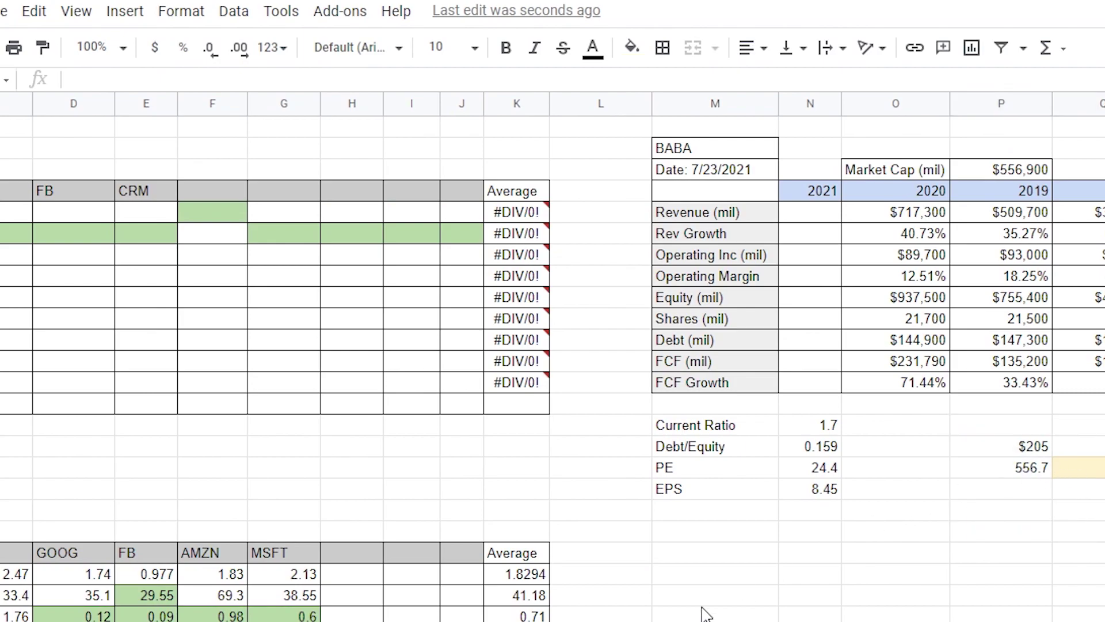
pyautogui.click(442, 620)
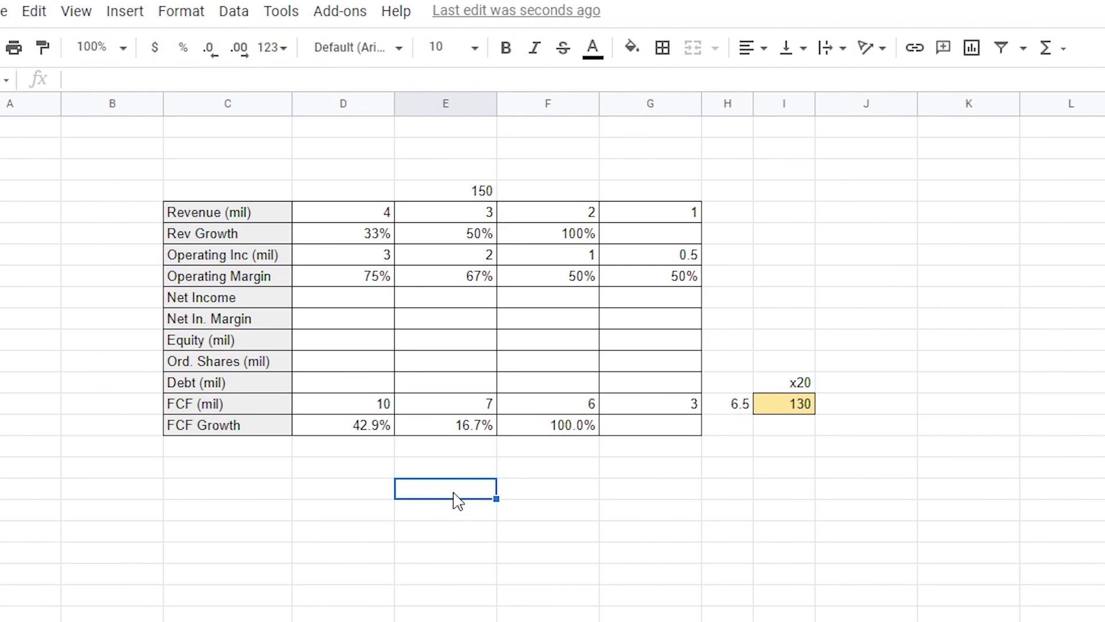
# Label E17 "market cap" and E18 "price" below the table
pyautogui.click(431, 471)
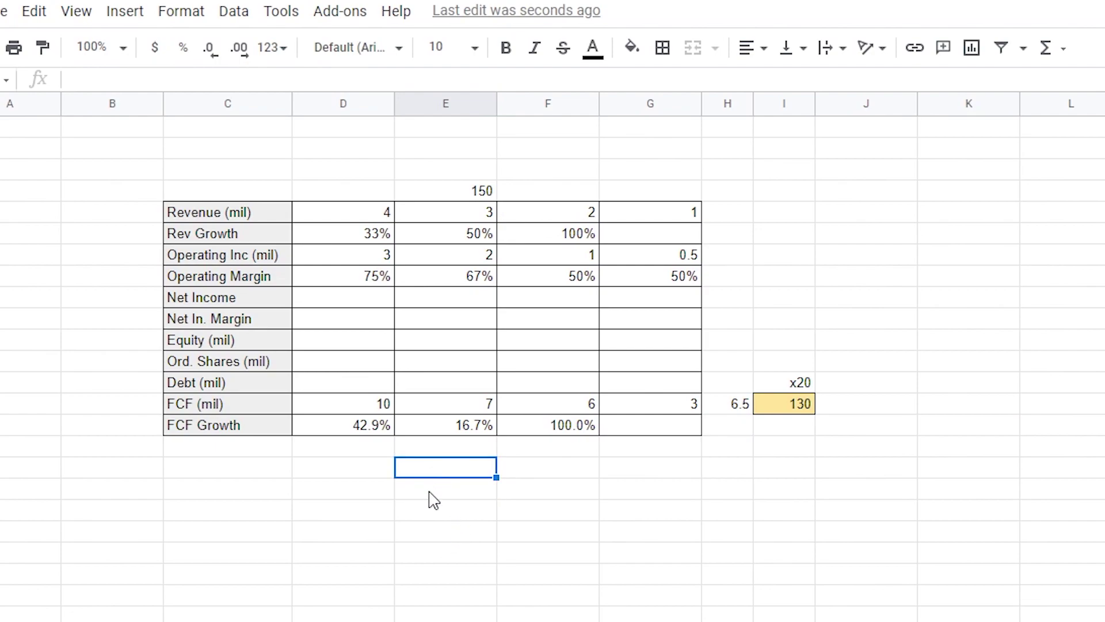
pyautogui.write('market cap')
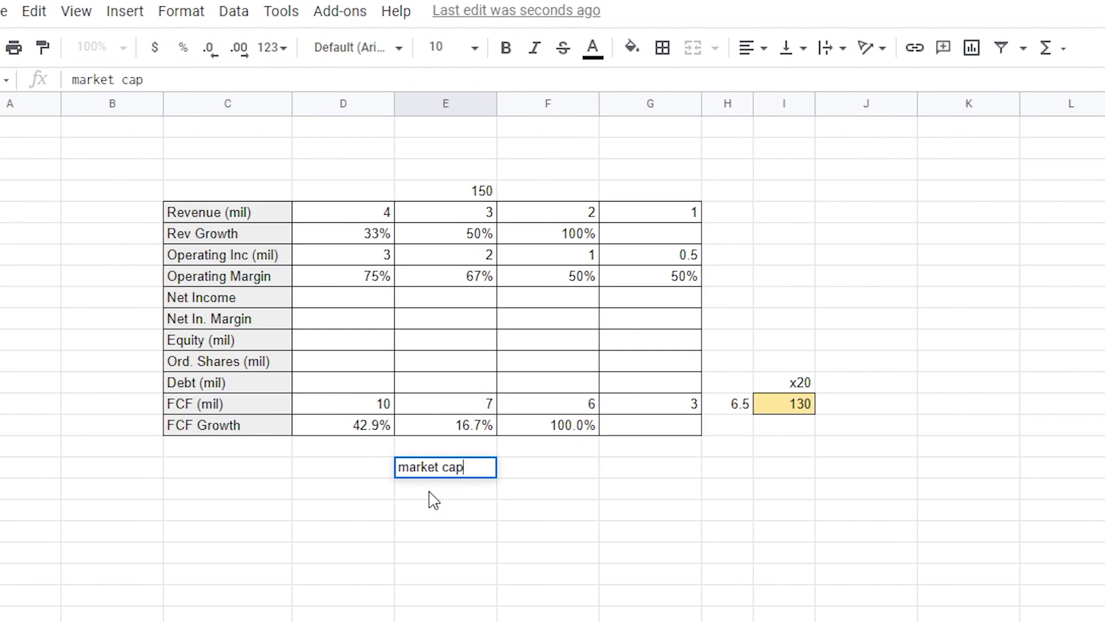
pyautogui.press('Return')
pyautogui.write('sg')
pyautogui.press('BackSpace')
pyautogui.press('BackSpace')
pyautogui.write('price')
pyautogui.press('Return')
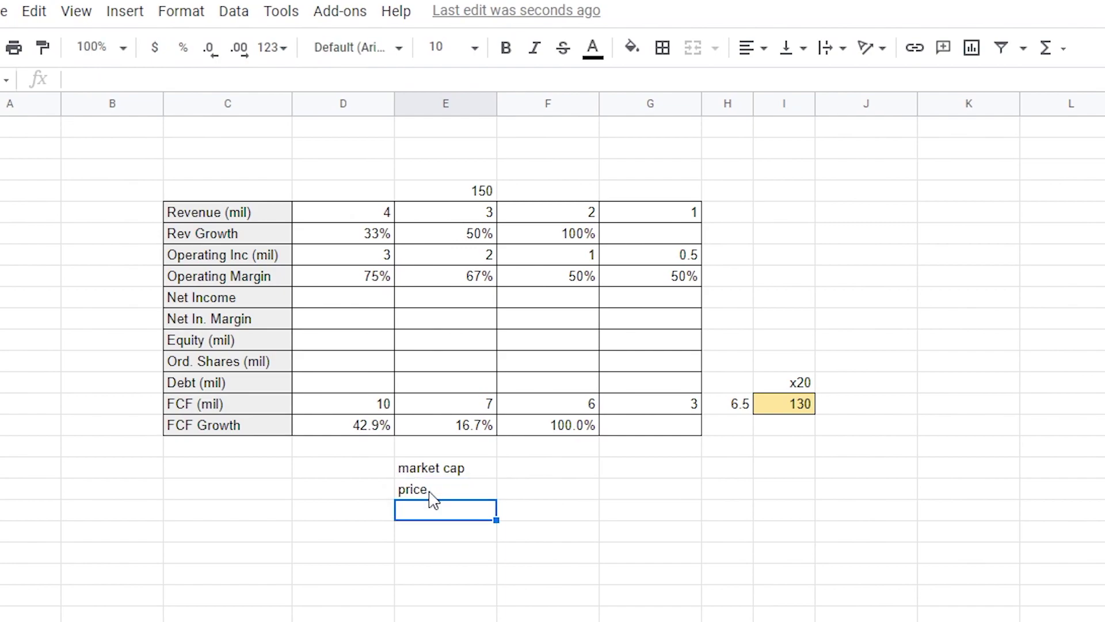
# Link the market cap value in F17 to cell E4 above the Revenue row
pyautogui.click(527, 471)
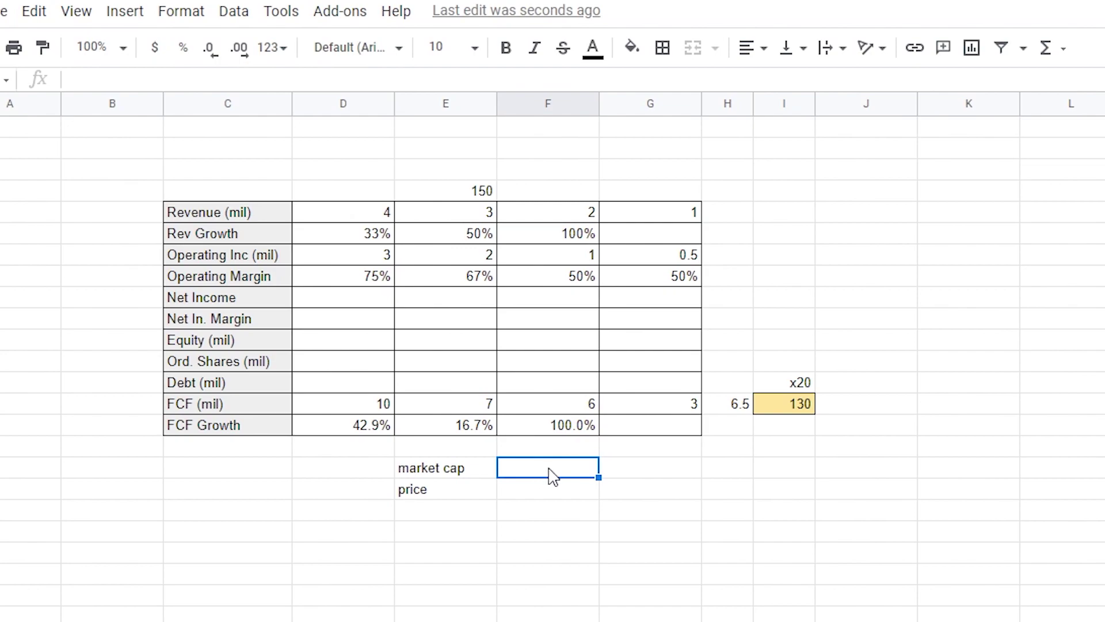
pyautogui.write('=')
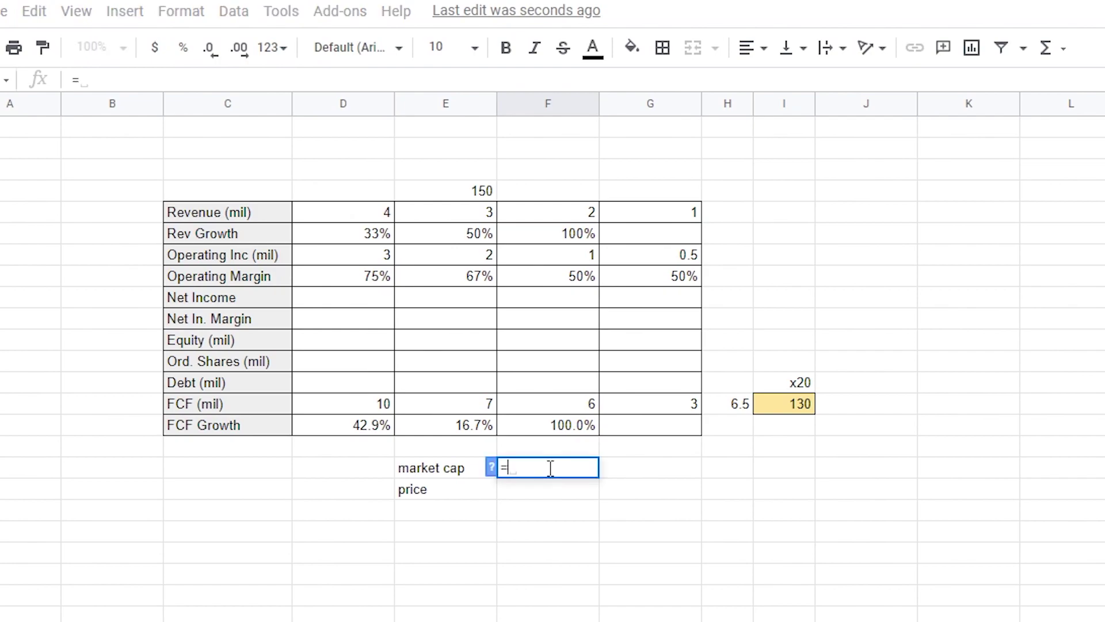
pyautogui.click(470, 195)
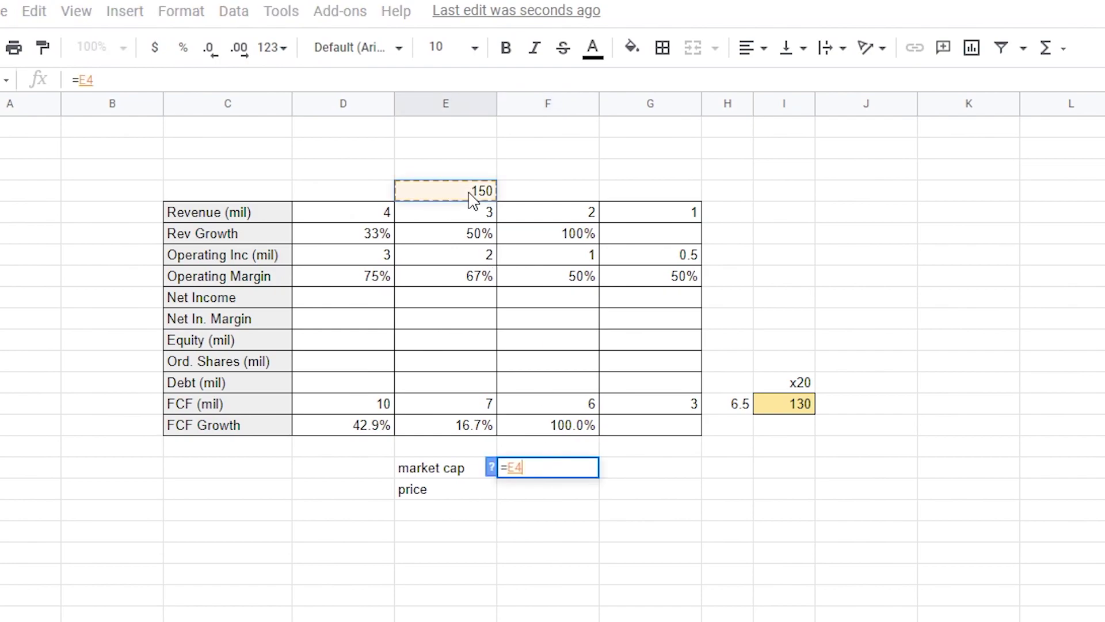
pyautogui.press('Return')
pyautogui.click(576, 468)
# Enter 75 as the current price in F18
pyautogui.click(563, 492)
pyautogui.doubleClick(563, 491)
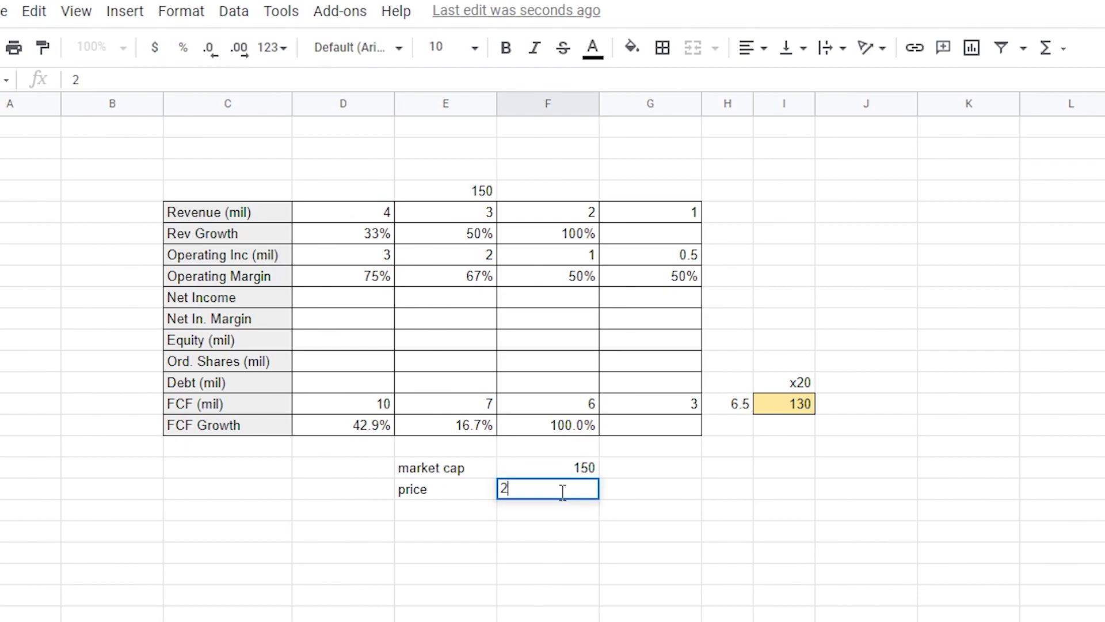
pyautogui.press('BackSpace')
pyautogui.press('BackSpace')
pyautogui.write('75')
pyautogui.click(569, 572)
# Format the price in F18 as dollar currency with no decimal places
pyautogui.click(580, 495)
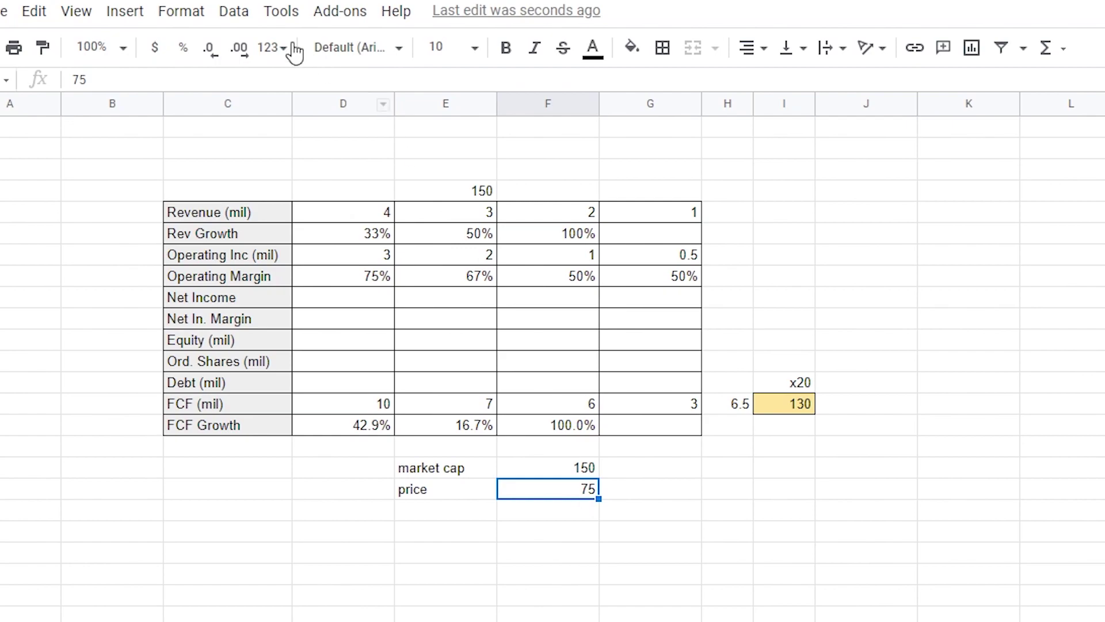
pyautogui.click(155, 49)
pyautogui.click(209, 53)
pyautogui.click(209, 53)
pyautogui.click(638, 557)
# Link G17 to the multiplied free cash flow in I14 and rename the E17 label to "market cap B"
pyautogui.doubleClick(637, 470)
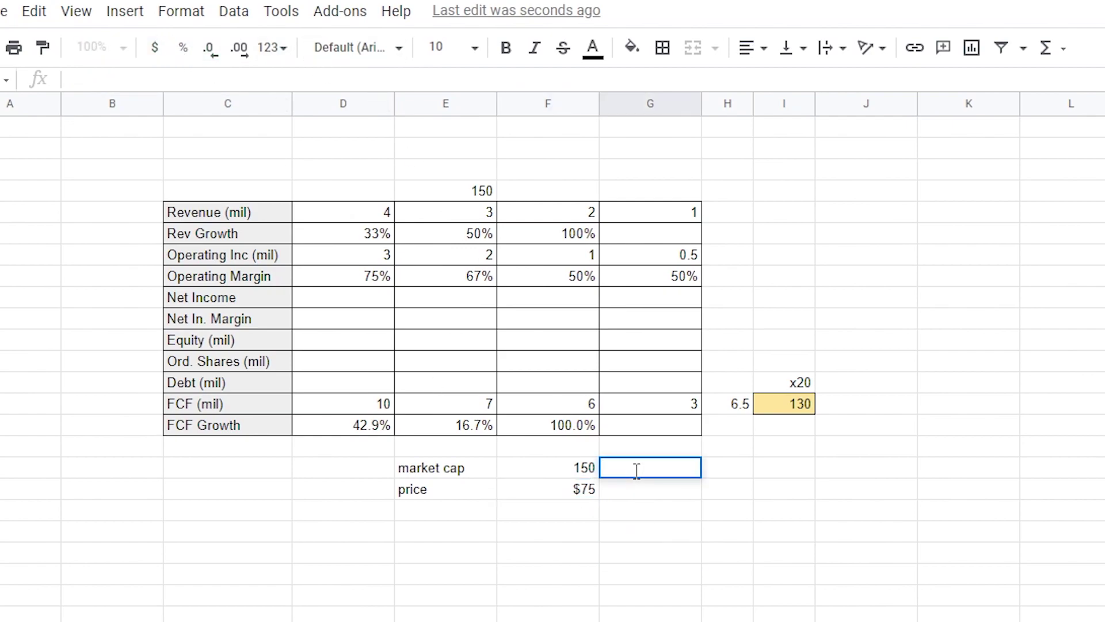
pyautogui.write('=')
pyautogui.click(771, 404)
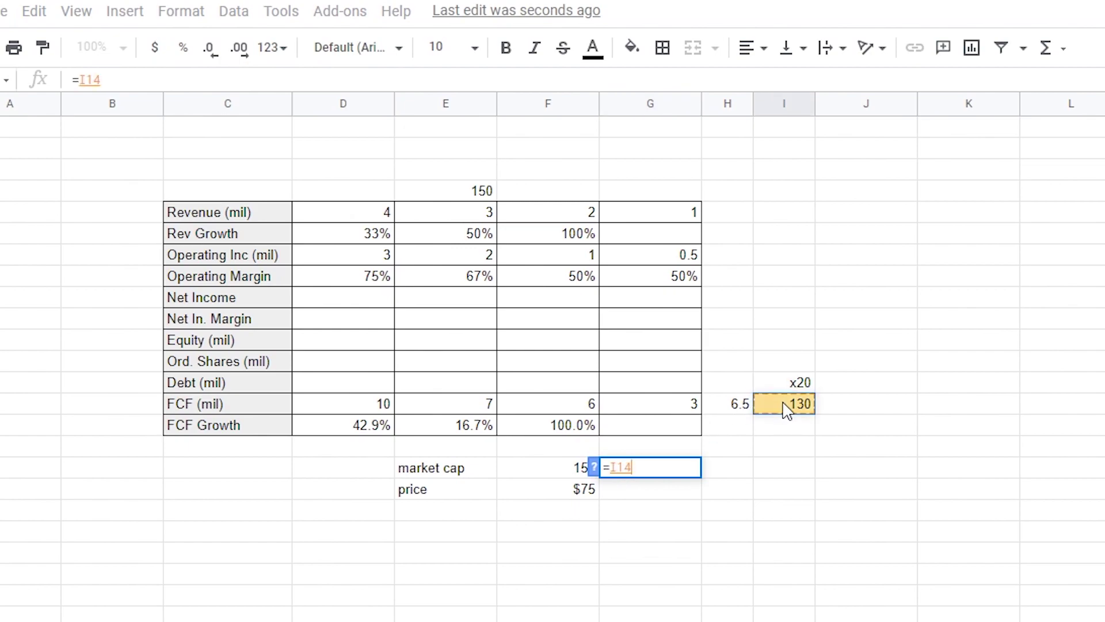
pyautogui.press('Return')
pyautogui.write('\\')
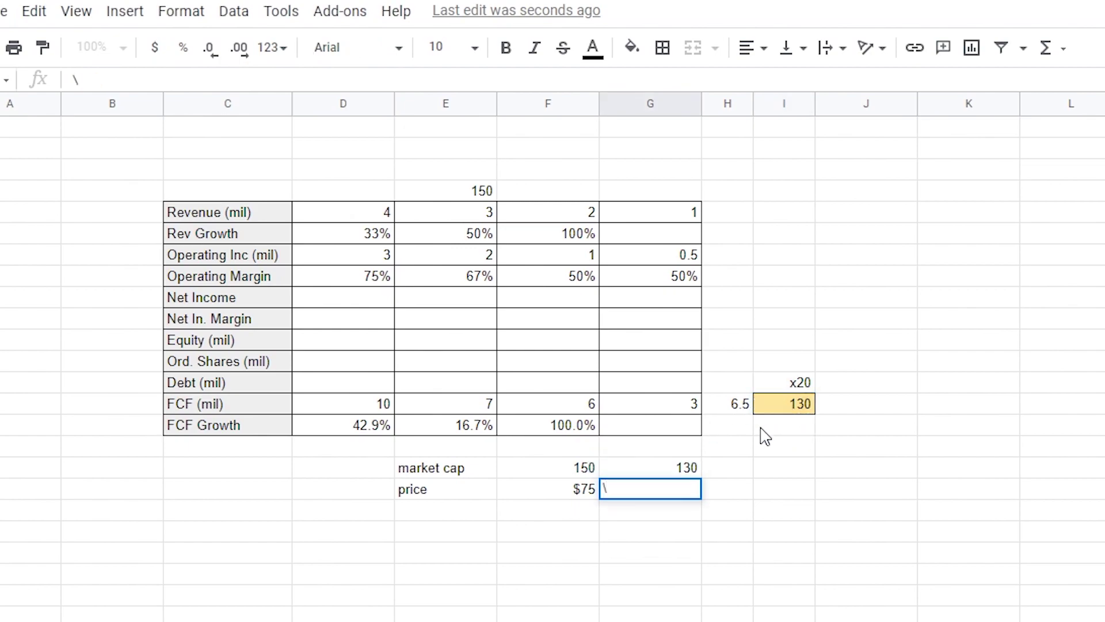
pyautogui.doubleClick(477, 468)
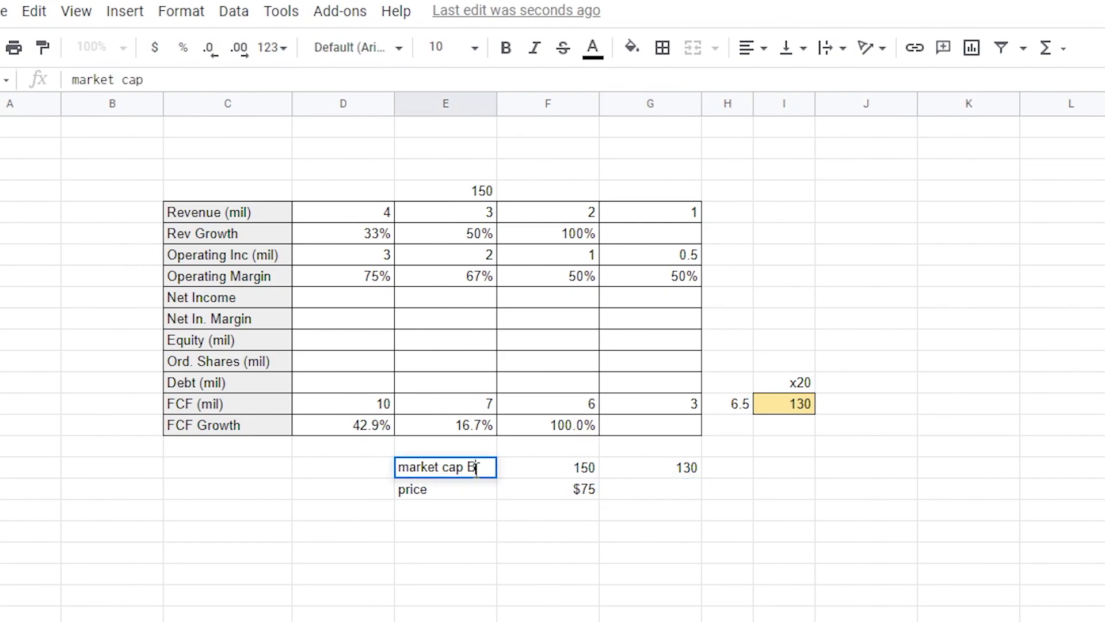
pyautogui.press('Return')
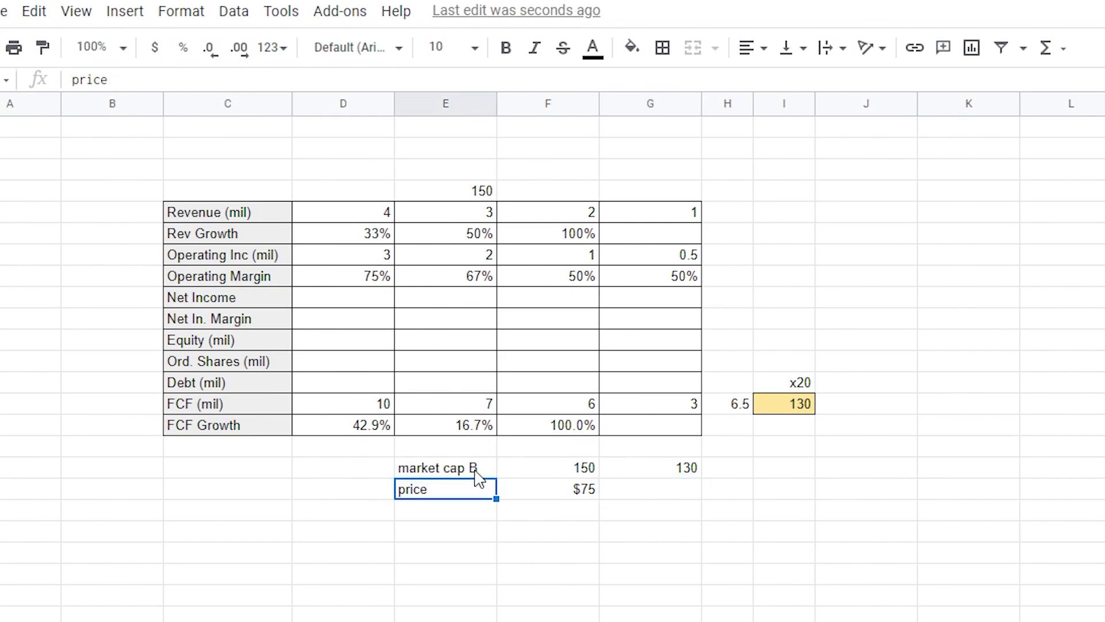
pyautogui.click(666, 498)
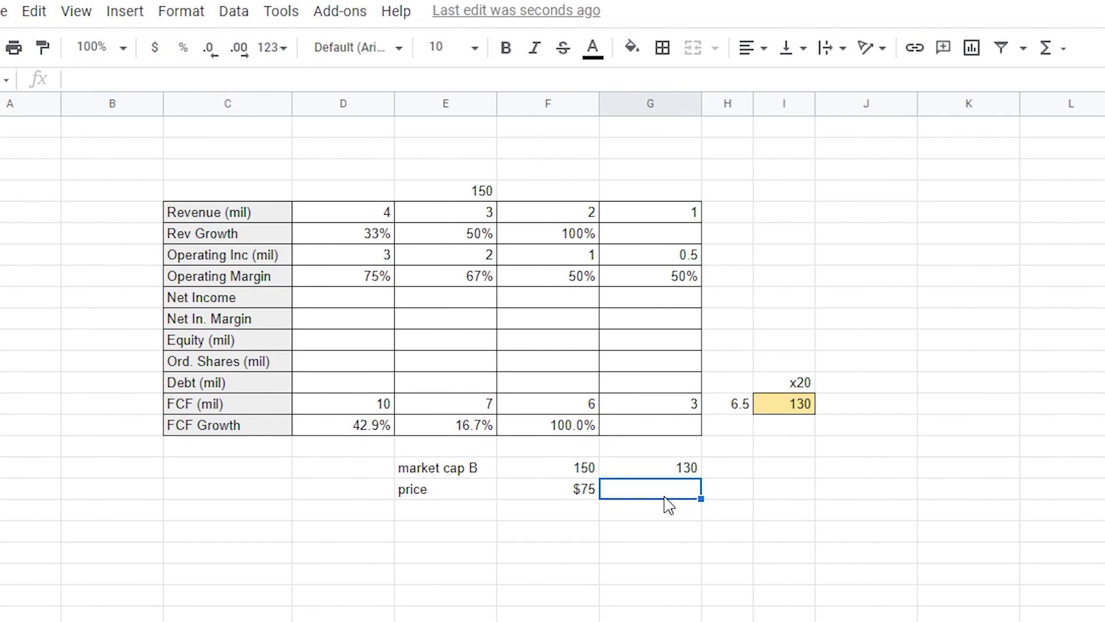
pyautogui.write('=')
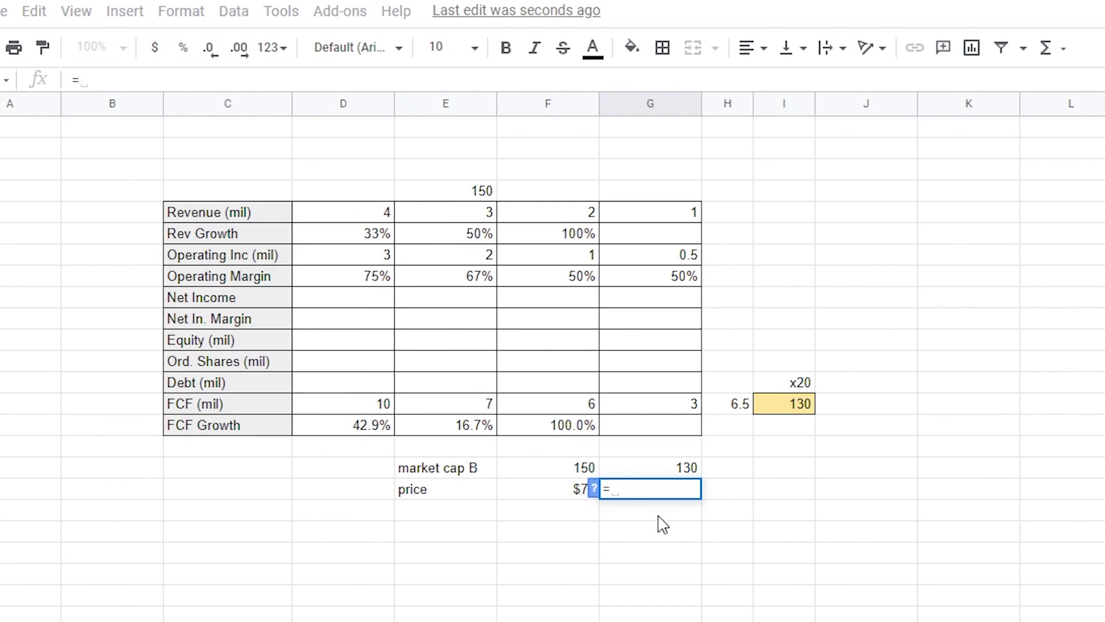
pyautogui.press('Home')
pyautogui.write('G19')
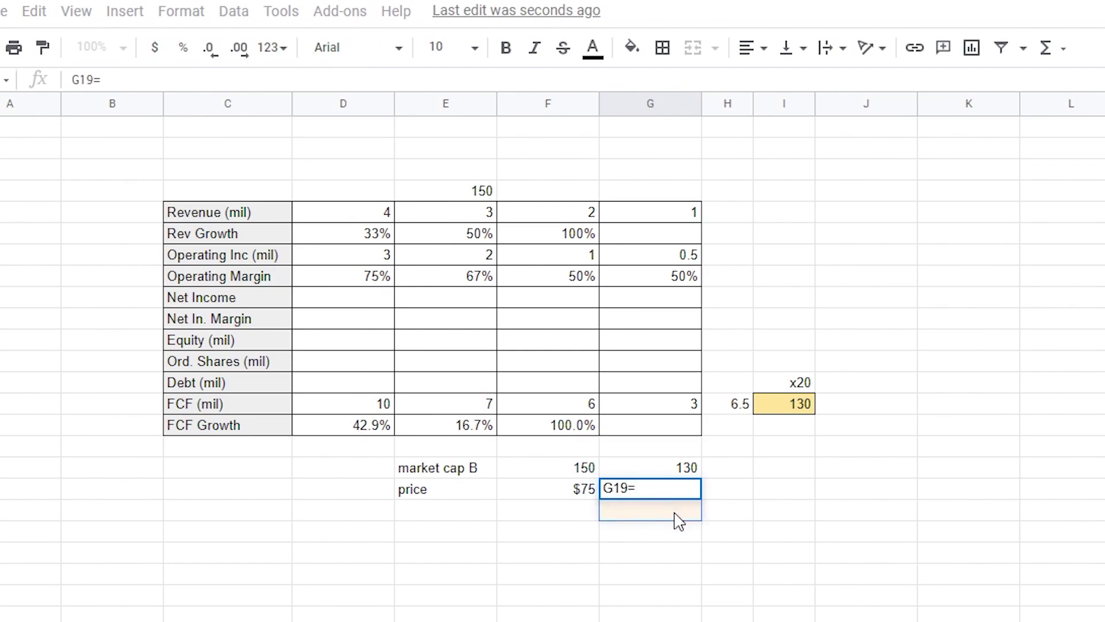
pyautogui.press('BackSpace')
pyautogui.press('BackSpace')
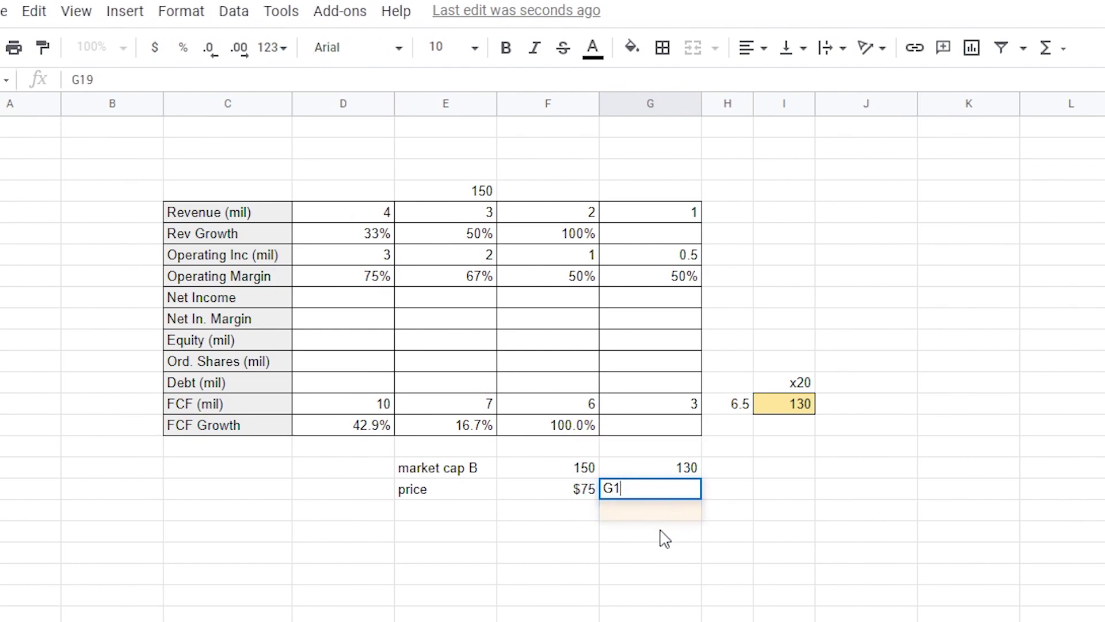
# Calculate the fair price in G18 with the formula =F18*G17/F17
pyautogui.write('=')
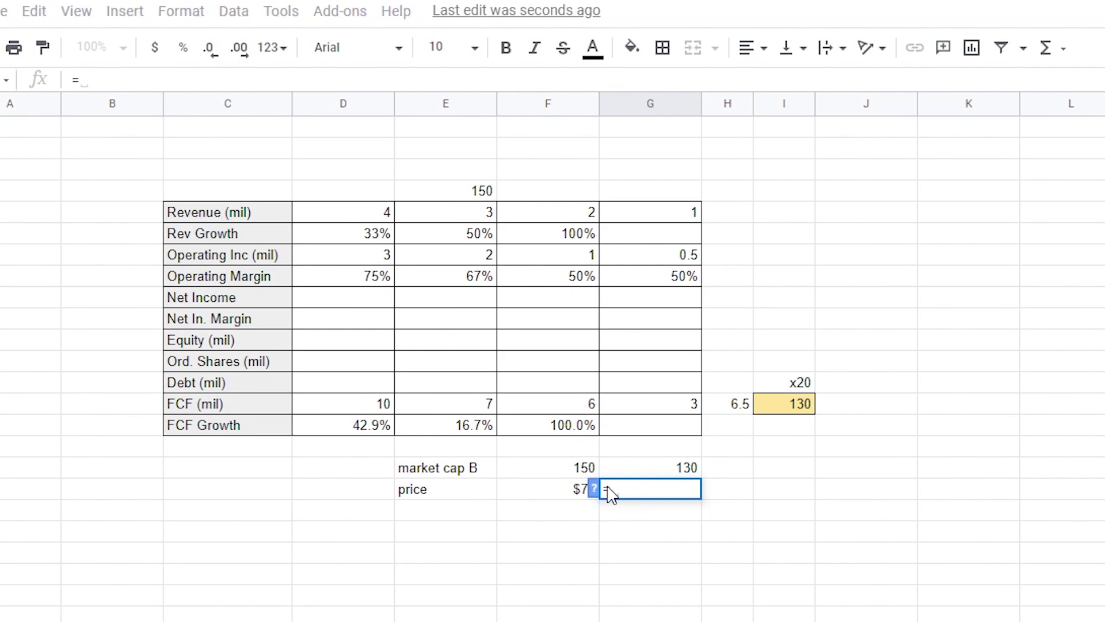
pyautogui.click(583, 498)
pyautogui.write('*')
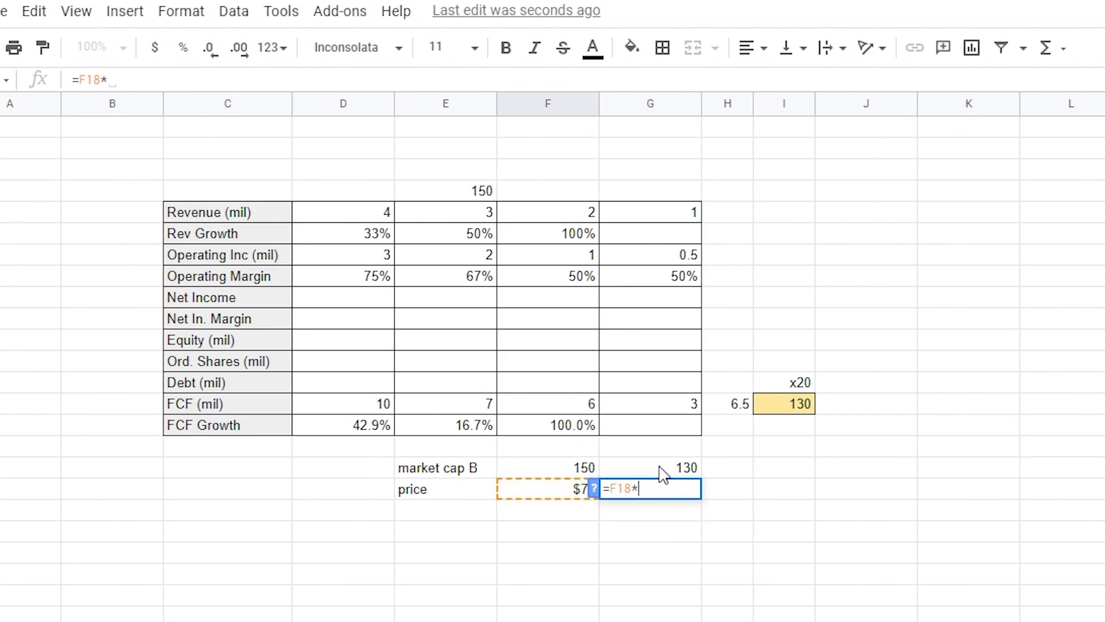
pyautogui.click(662, 471)
pyautogui.write('/')
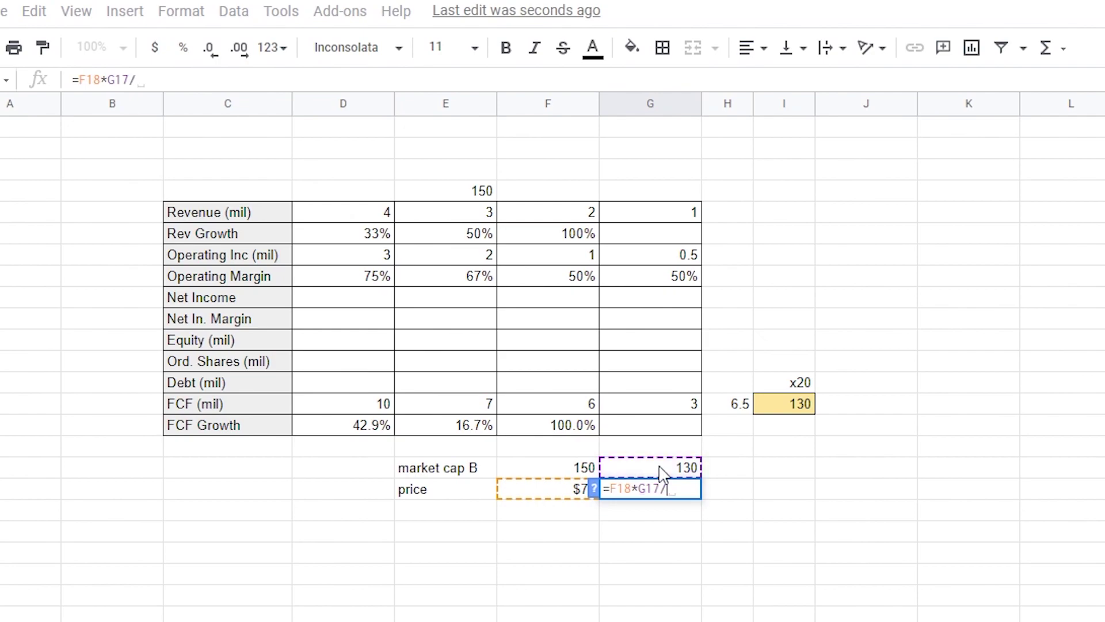
pyautogui.click(582, 468)
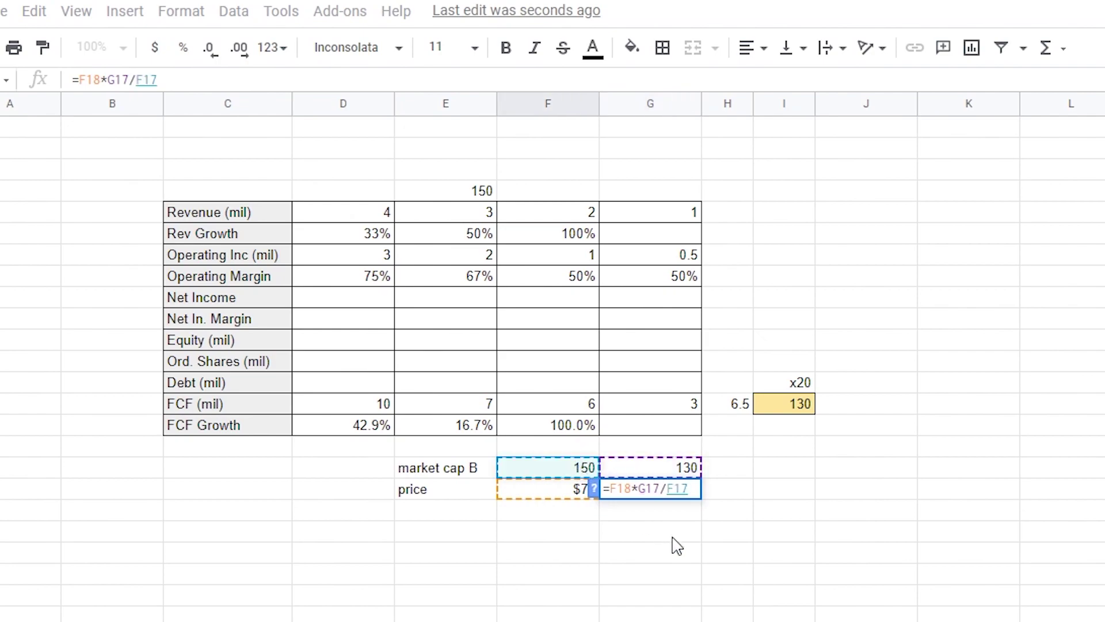
pyautogui.press('Return')
# Fill the calculated price cell G18 with a pale green color
pyautogui.click(681, 494)
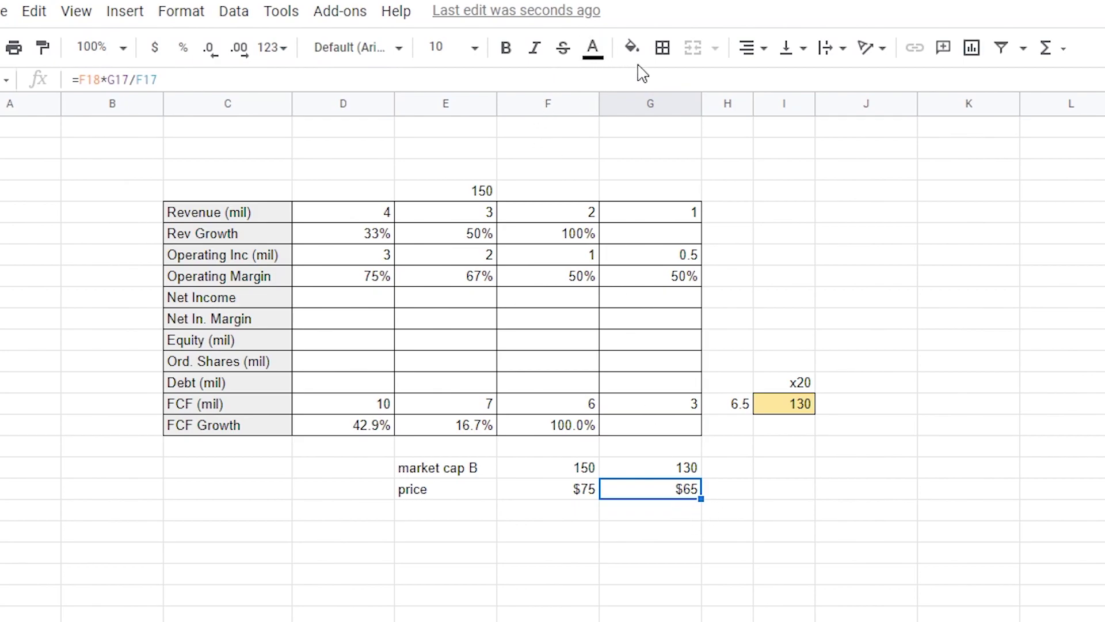
pyautogui.click(632, 47)
pyautogui.click(723, 190)
pyautogui.click(811, 560)
pyautogui.click(647, 492)
pyautogui.click(631, 47)
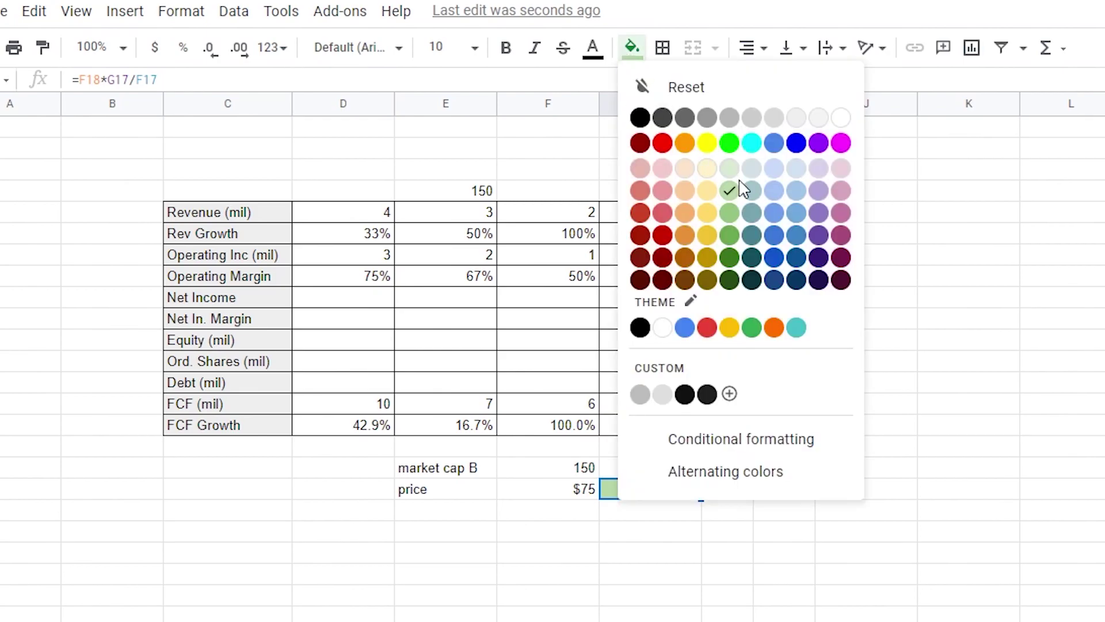
pyautogui.click(730, 190)
pyautogui.click(711, 536)
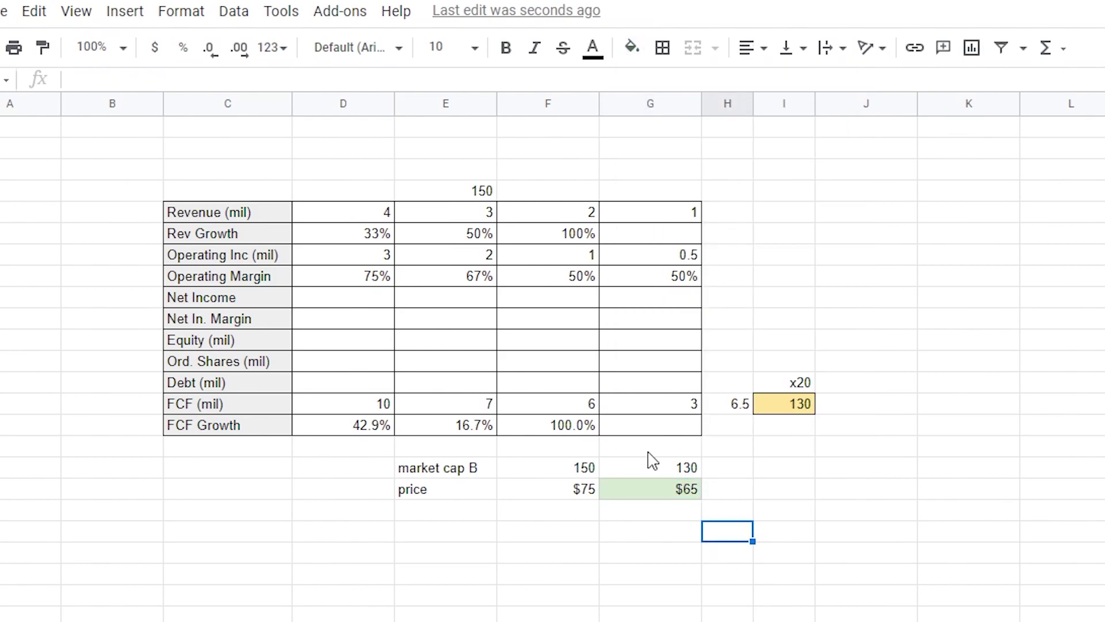
# Change the market cap value in E4 to 170
pyautogui.doubleClick(582, 495)
pyautogui.press('Return')
pyautogui.click(479, 191)
pyautogui.doubleClick(479, 191)
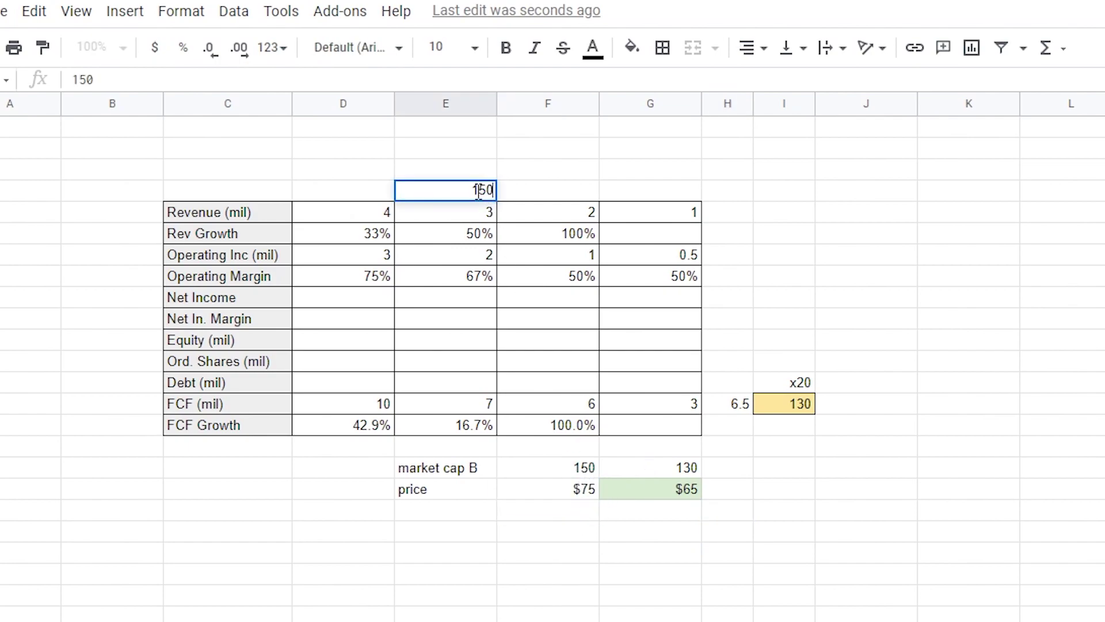
pyautogui.press('BackSpace')
pyautogui.press('BackSpace')
pyautogui.write('70')
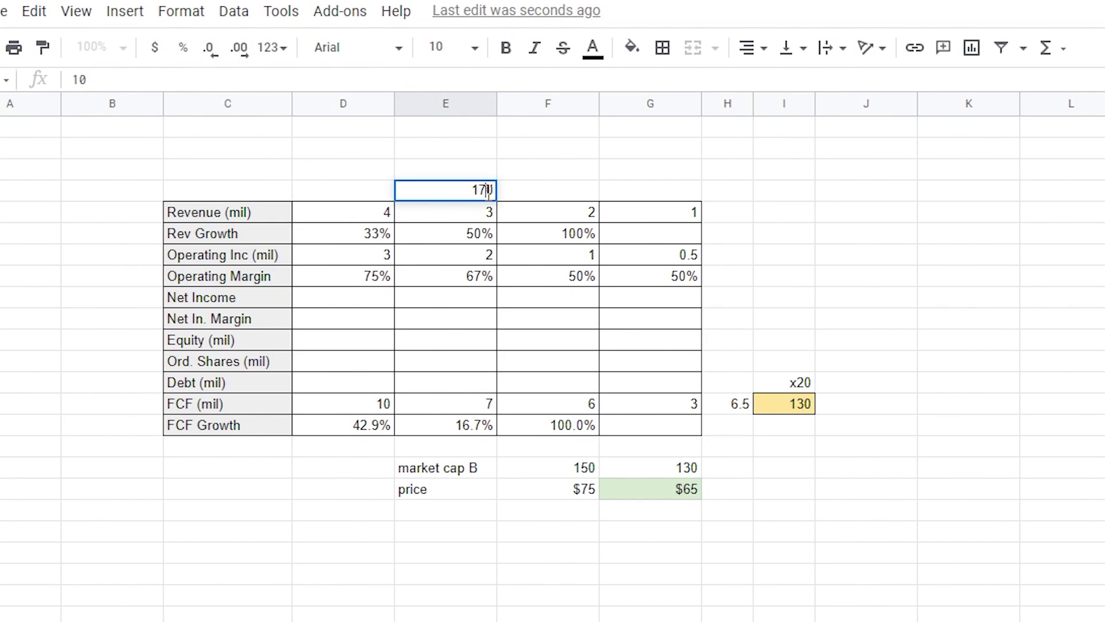
pyautogui.press('Return')
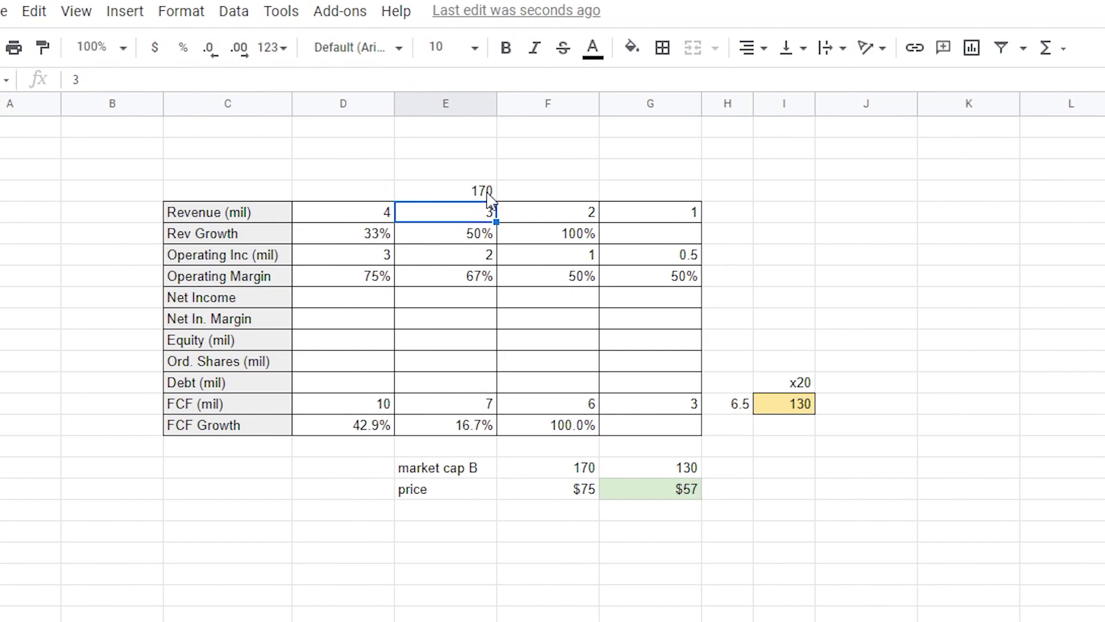
# Compare the price cells F18 and G18 and undo the last change to the market cap in E4
pyautogui.doubleClick(593, 489)
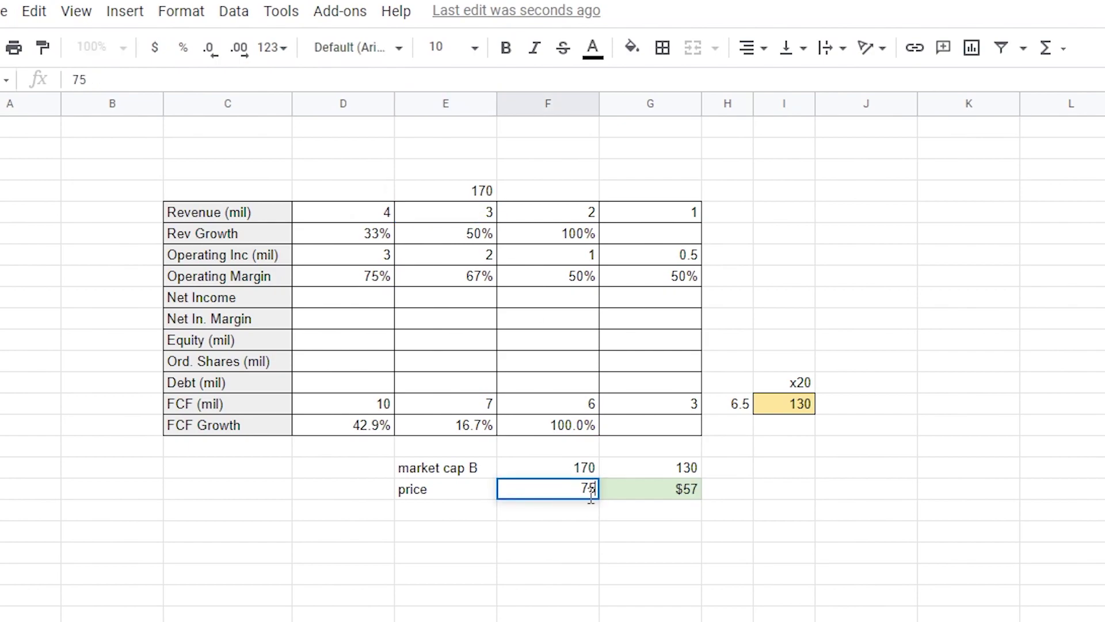
pyautogui.doubleClick(582, 487)
pyautogui.click(628, 493)
pyautogui.click(566, 494)
pyautogui.click(638, 494)
pyautogui.click(581, 488)
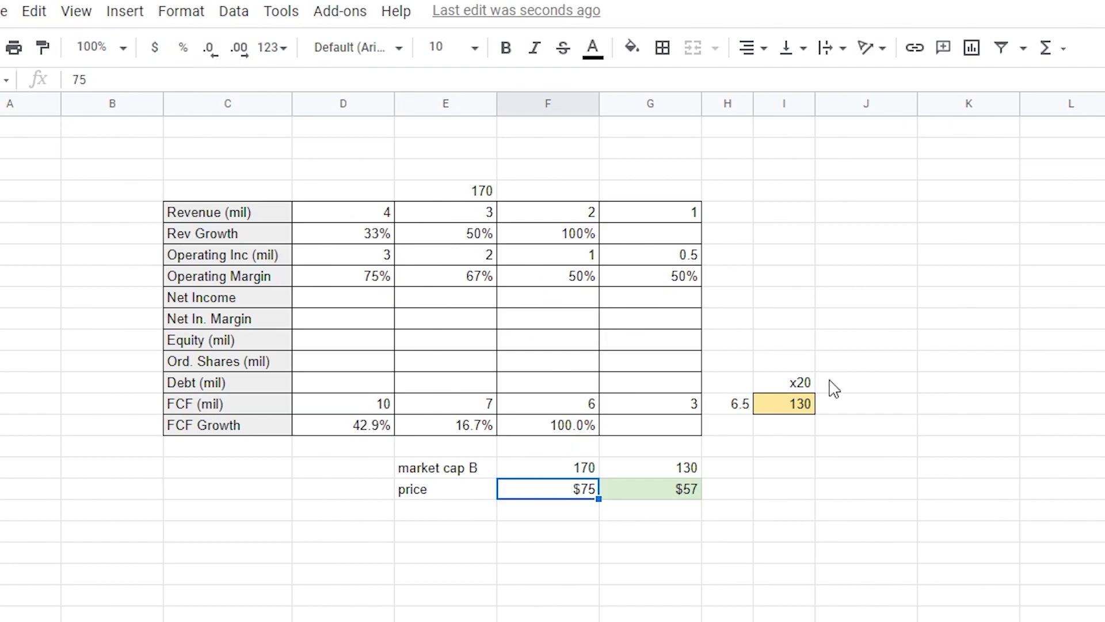
pyautogui.hotkey('ctrl', 'z')
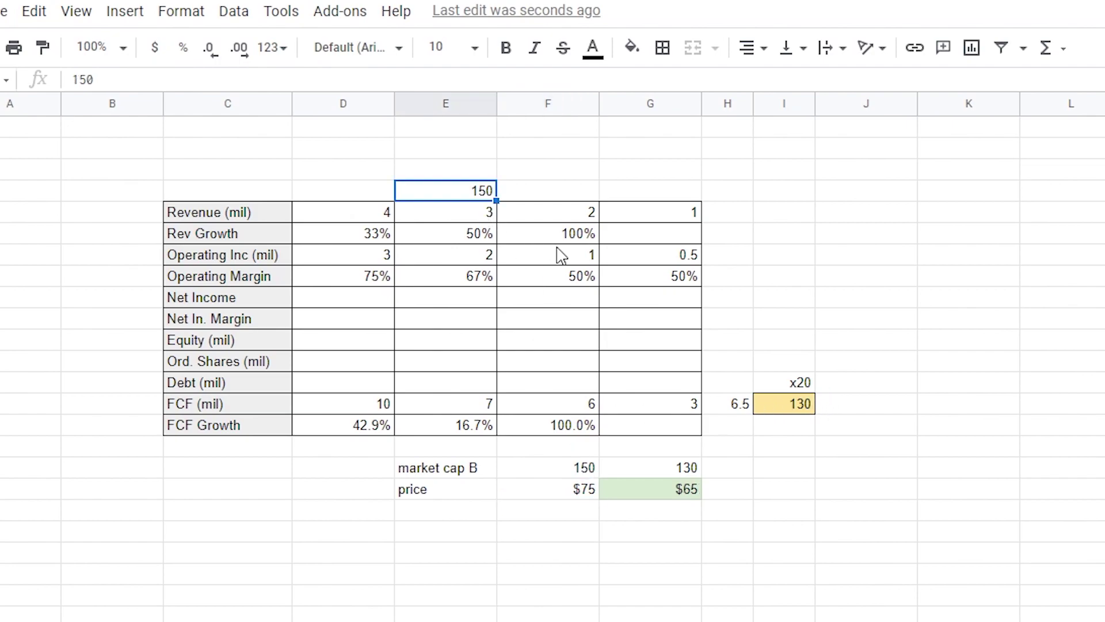
# Change the free cash flow multiplier in I14 so the formula reads =H14*25, and check G17 and G18
pyautogui.doubleClick(809, 404)
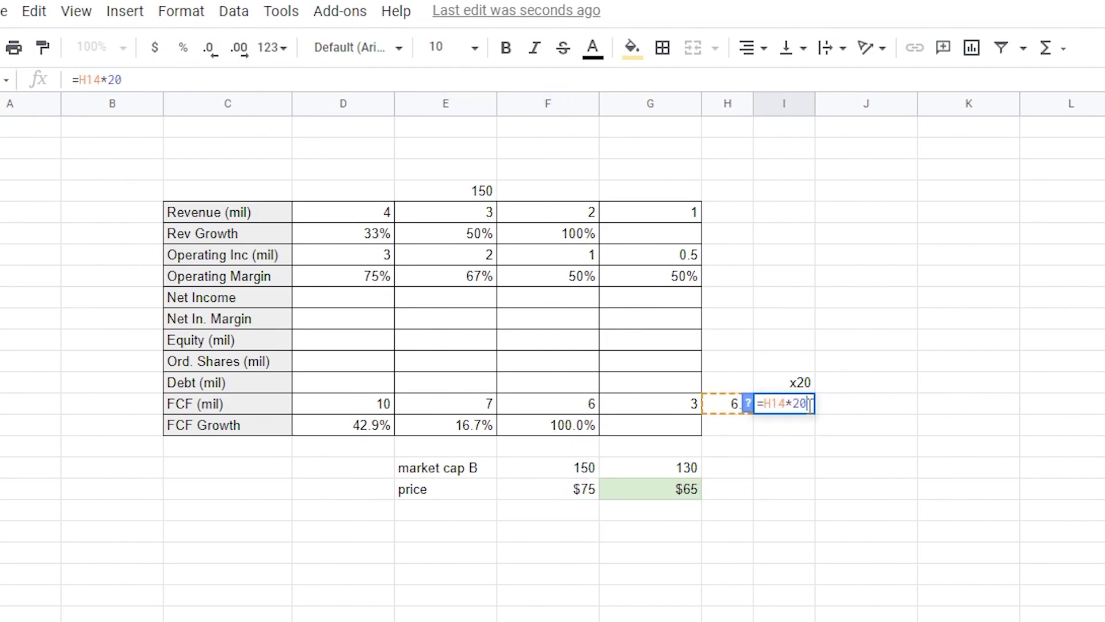
pyautogui.press('Return')
pyautogui.click(808, 407)
pyautogui.doubleClick(809, 407)
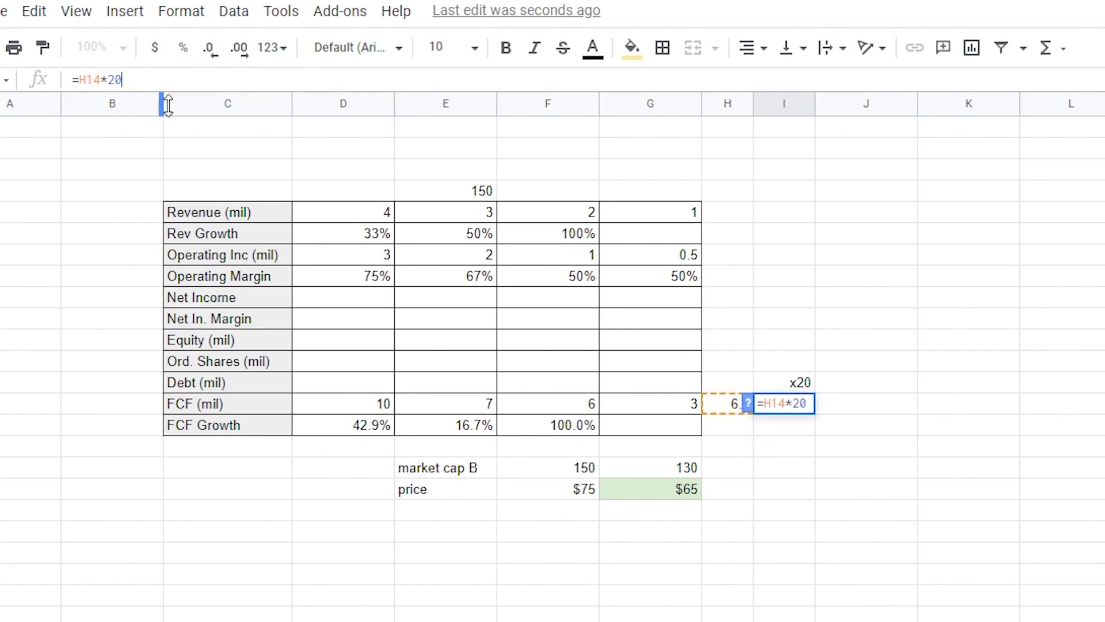
pyautogui.click(810, 403)
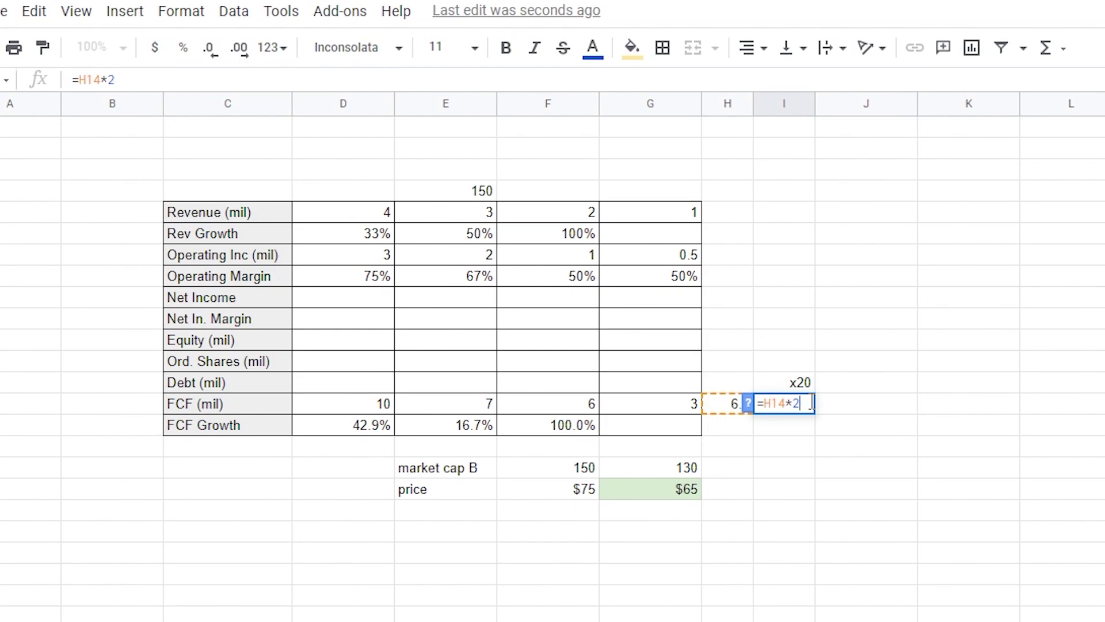
pyautogui.press('Return')
pyautogui.click(672, 469)
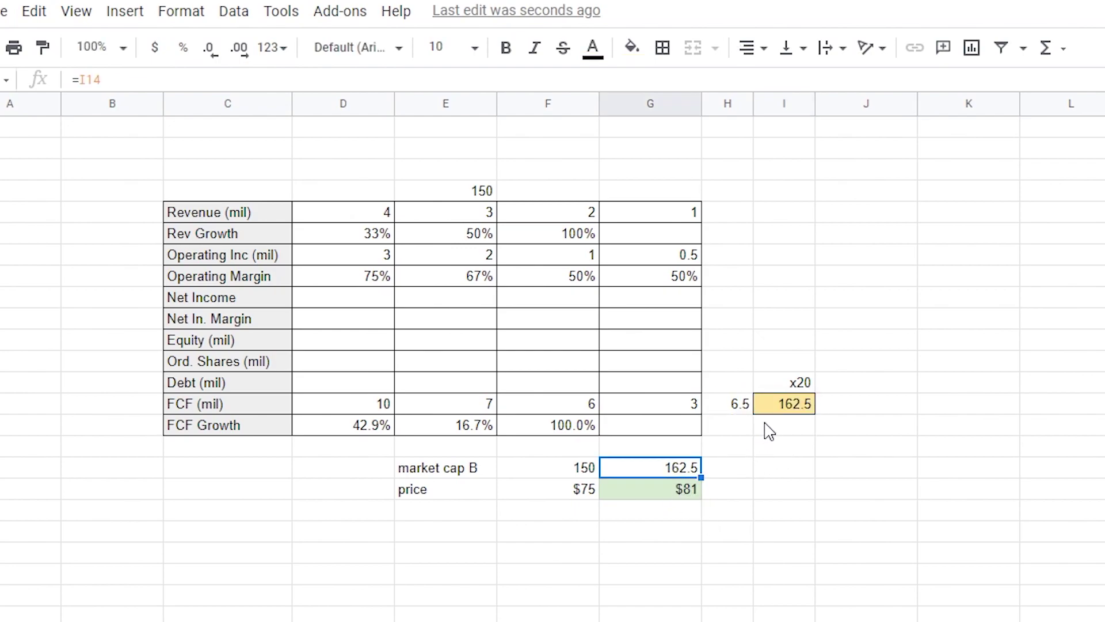
pyautogui.click(694, 488)
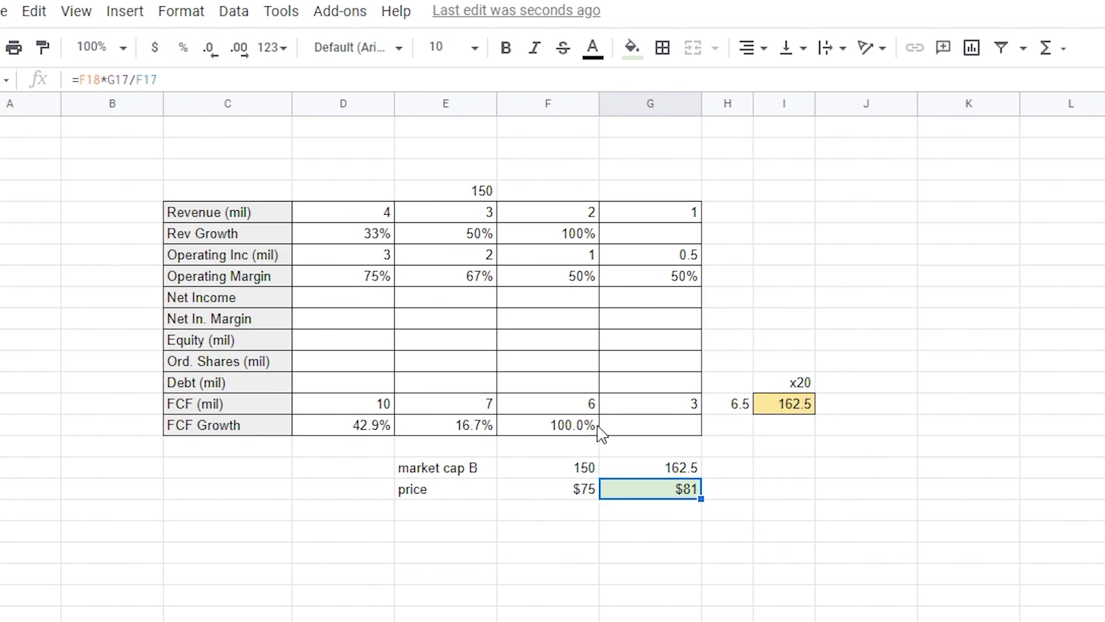
# Review the FCF row of the example table, and look through the company comparison and valuation tables on the metrics sheet
pyautogui.moveTo(629, 406); pyautogui.dragTo(370, 407)
pyautogui.click(770, 406)
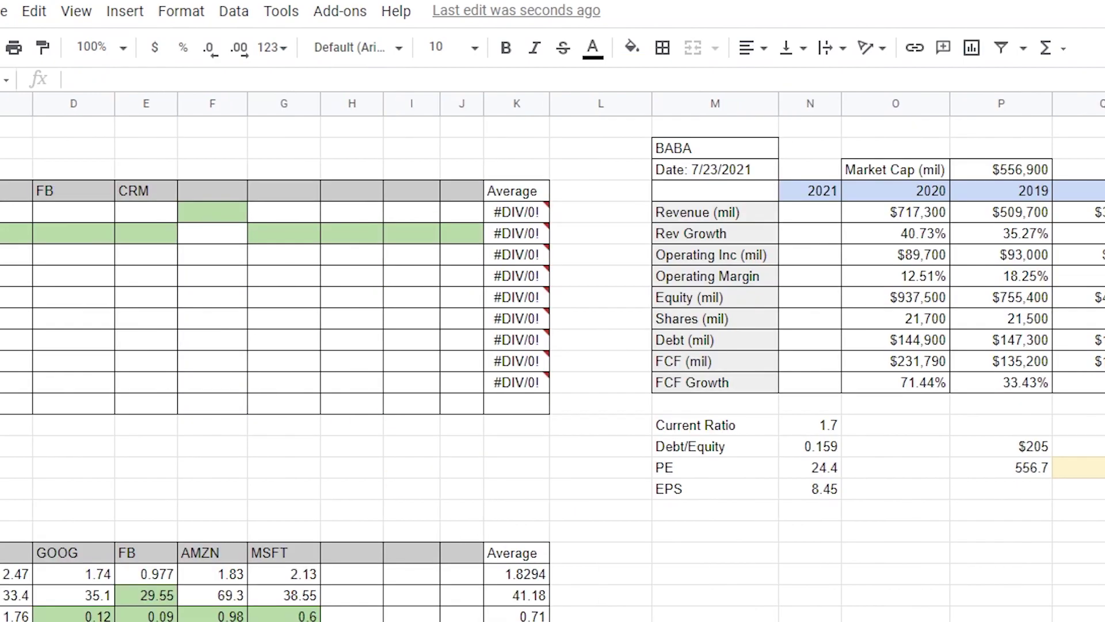
pyautogui.hscroll(-3, 552, 368)
pyautogui.scroll(-5, 109, 442)
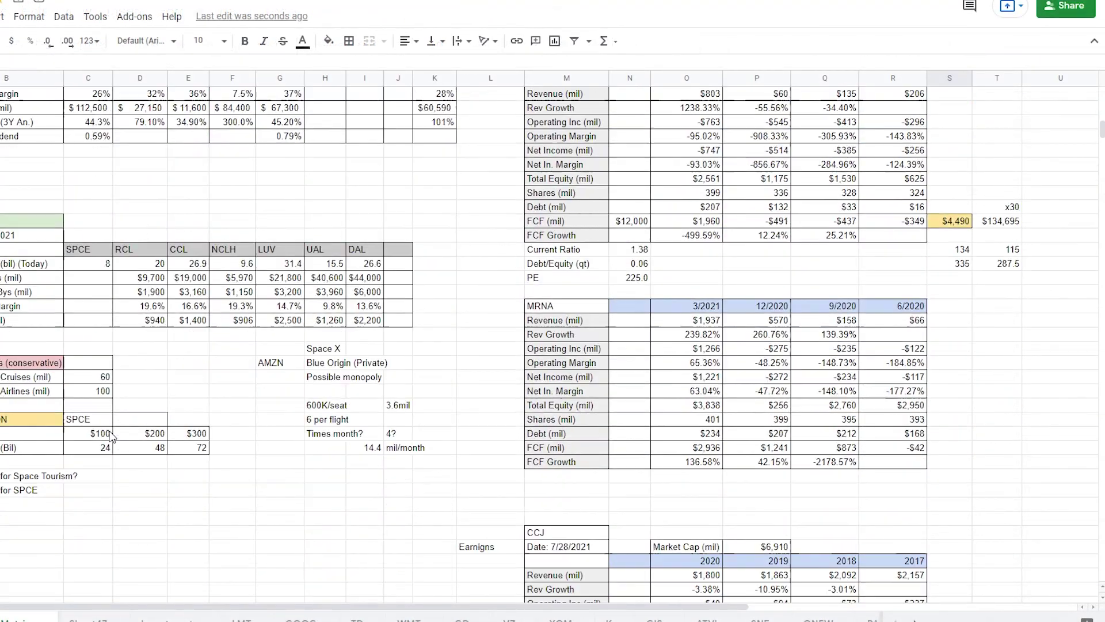
pyautogui.scroll(8, 109, 442)
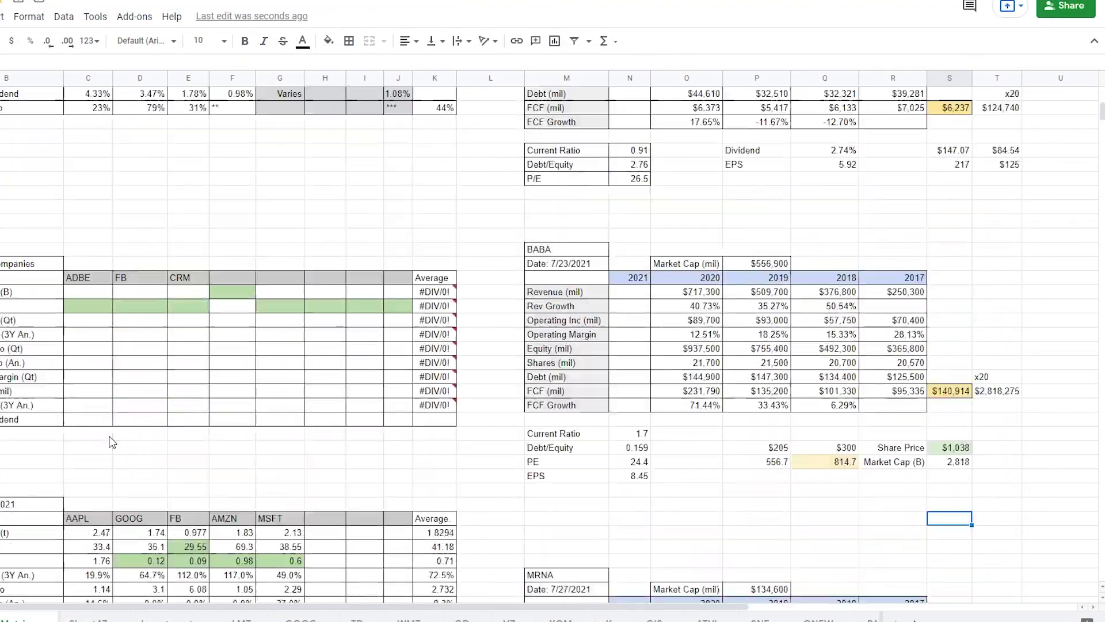
pyautogui.scroll(10, 112, 443)
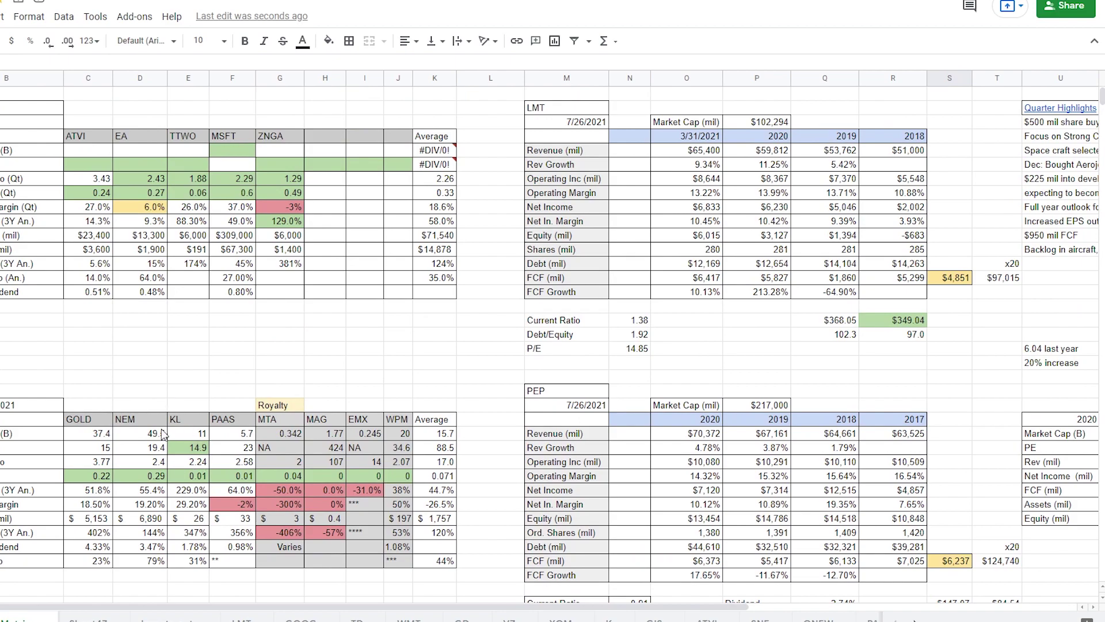
pyautogui.scroll(-3, 173, 464)
# Open the green custom-formula conditional formatting rule that covers the PE row of the GOLD, NEM, KL and PAAS comparison table
pyautogui.click(186, 308)
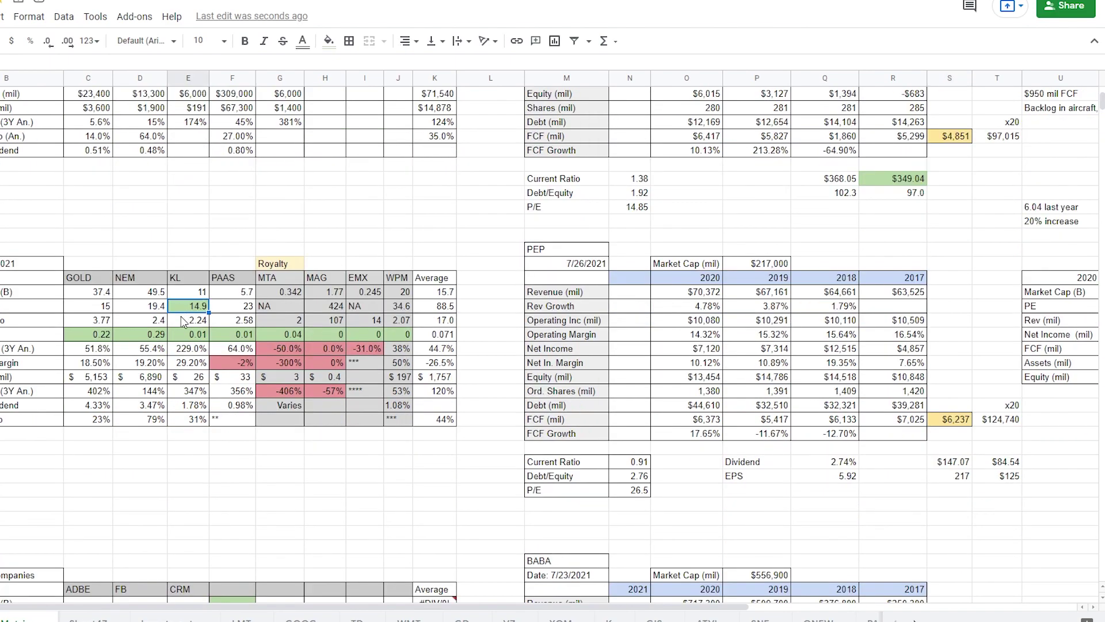
pyautogui.rightClick(186, 324)
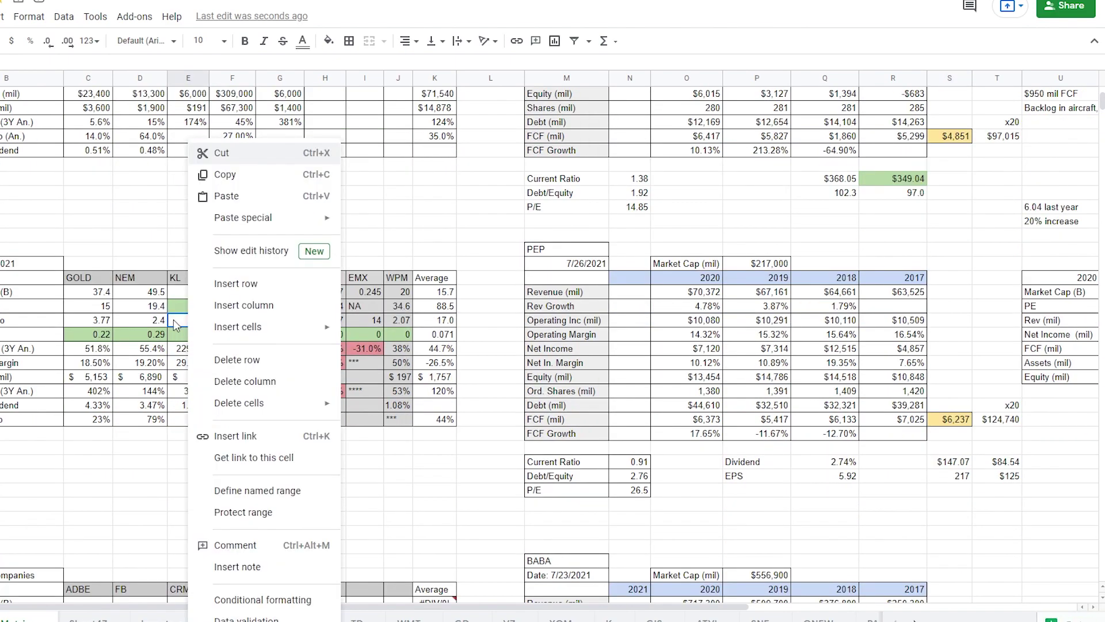
pyautogui.rightClick(151, 305)
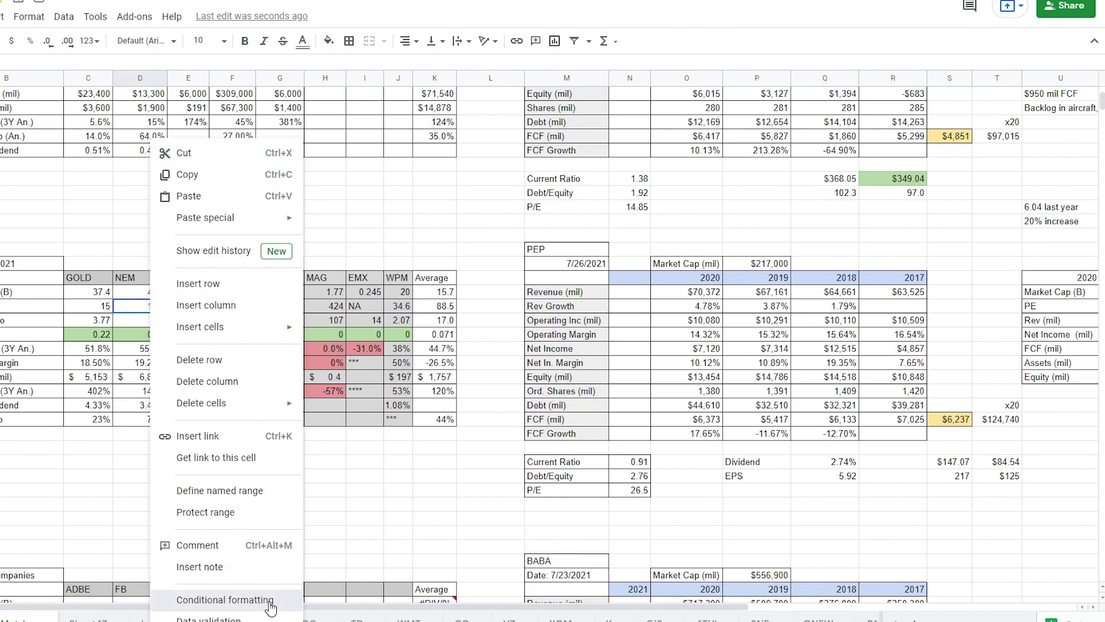
pyautogui.click(270, 600)
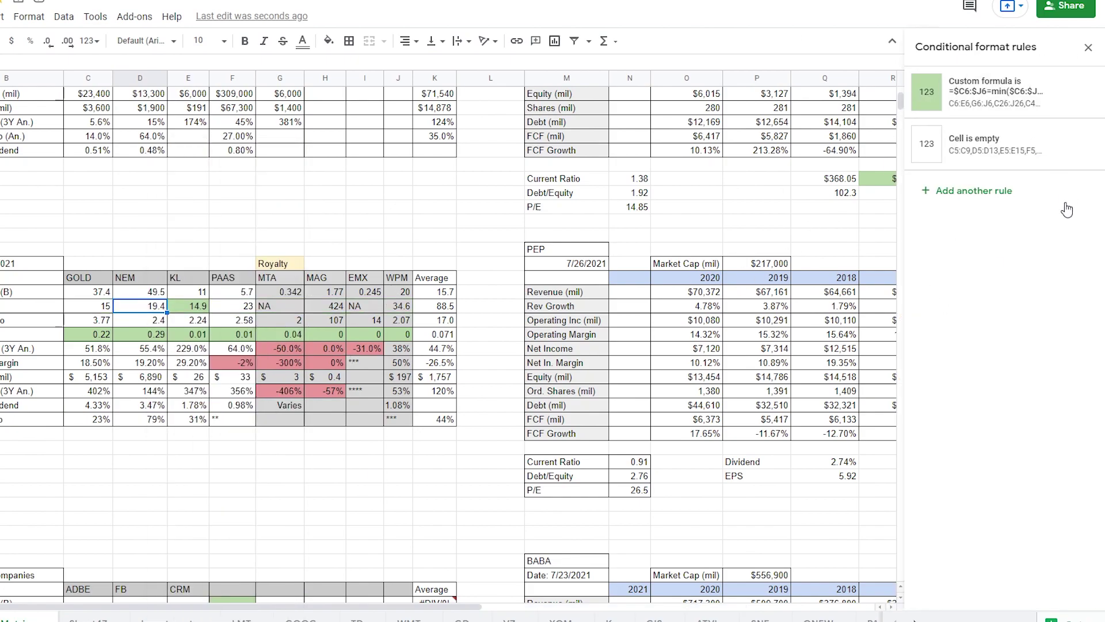
pyautogui.click(92, 306)
pyautogui.click(996, 111)
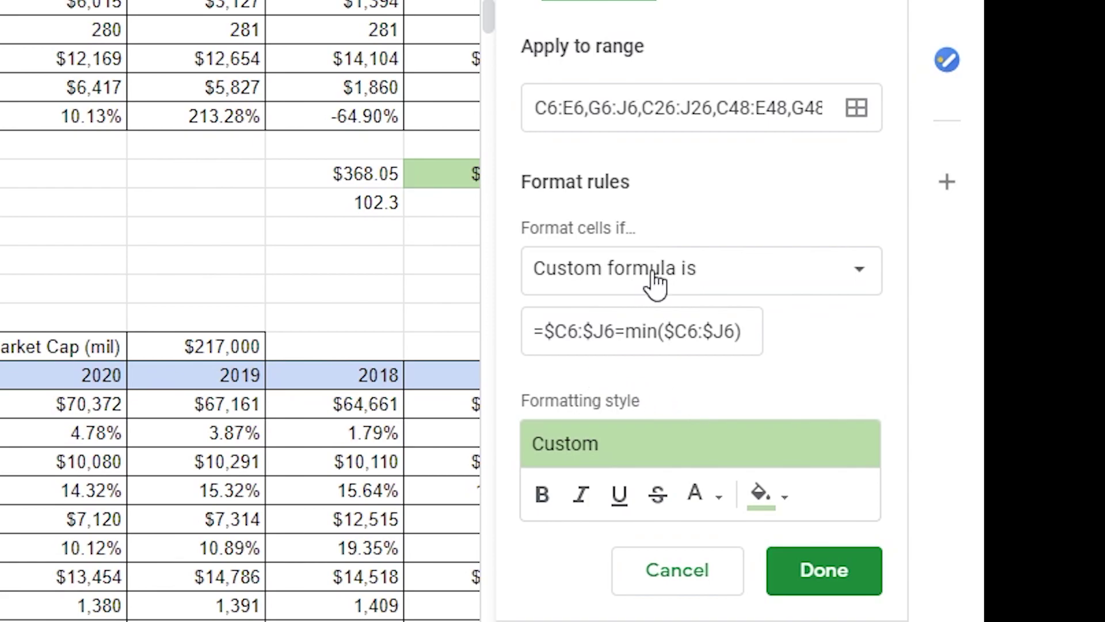
# Examine the cell ranges the green rule applies to, such as C6:E6, G6:J6 and C26:J26
pyautogui.click(593, 118)
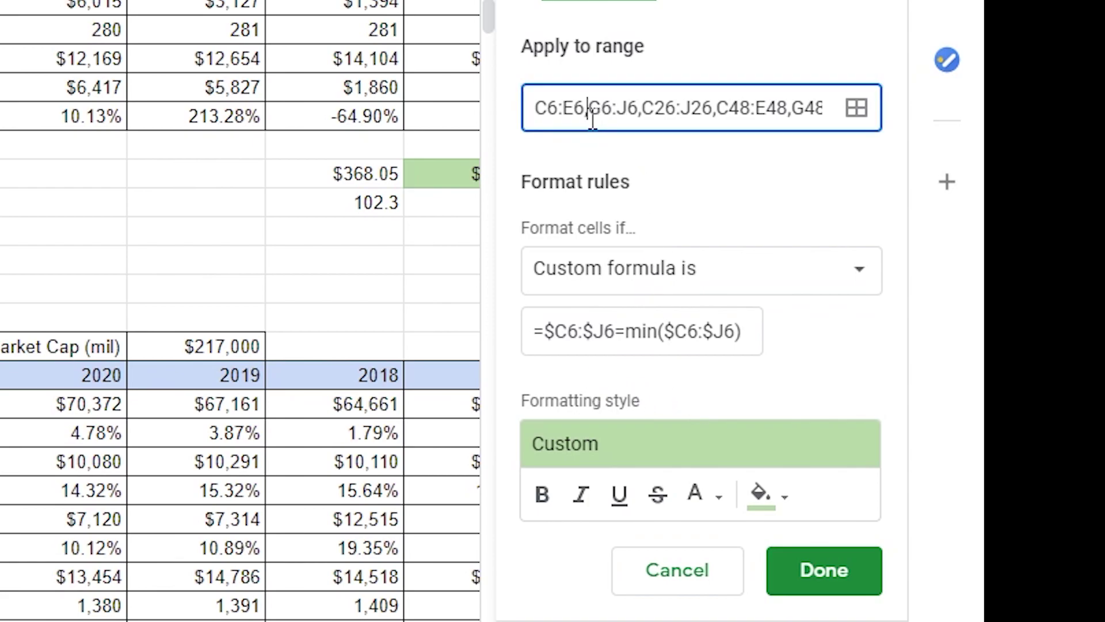
pyautogui.moveTo(591, 115); pyautogui.dragTo(272, 123)
pyautogui.scroll(-2, 240, 311)
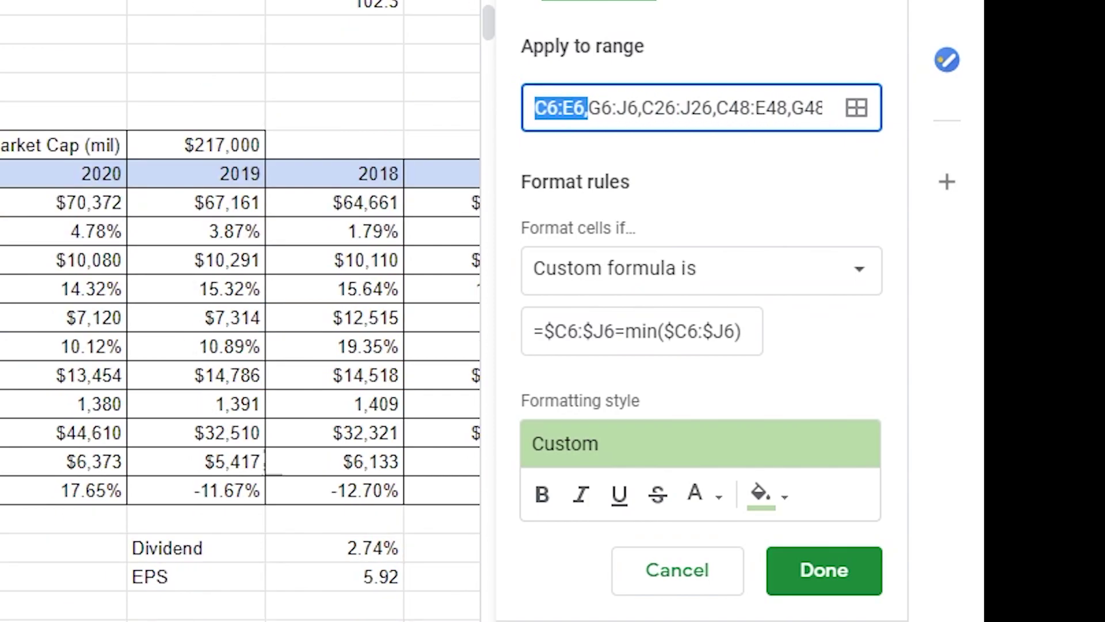
pyautogui.scroll(3, 240, 311)
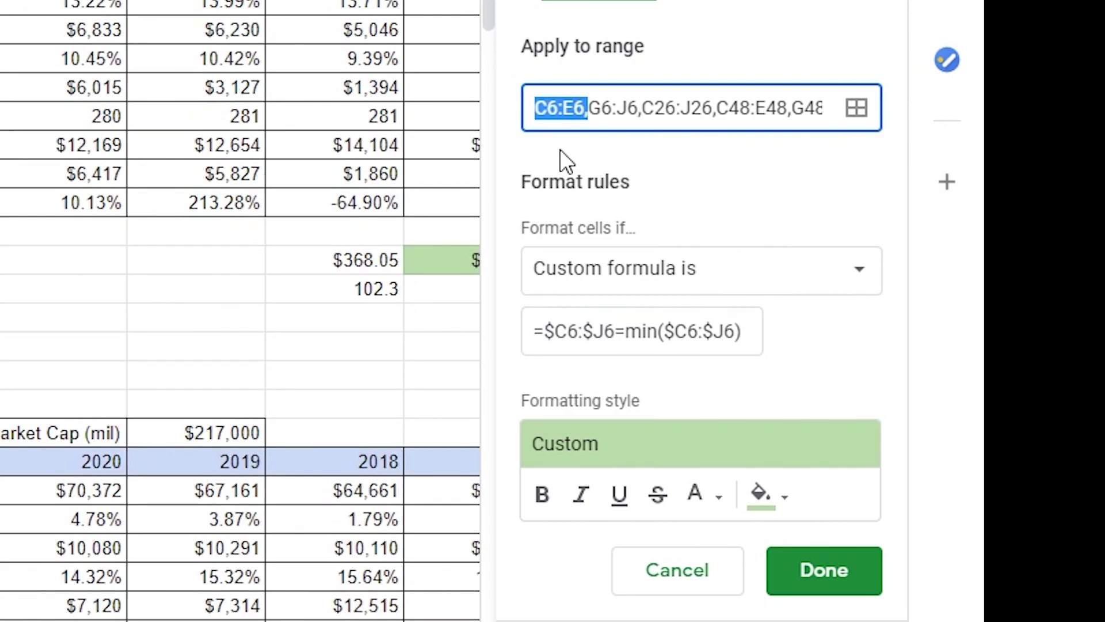
pyautogui.click(558, 113)
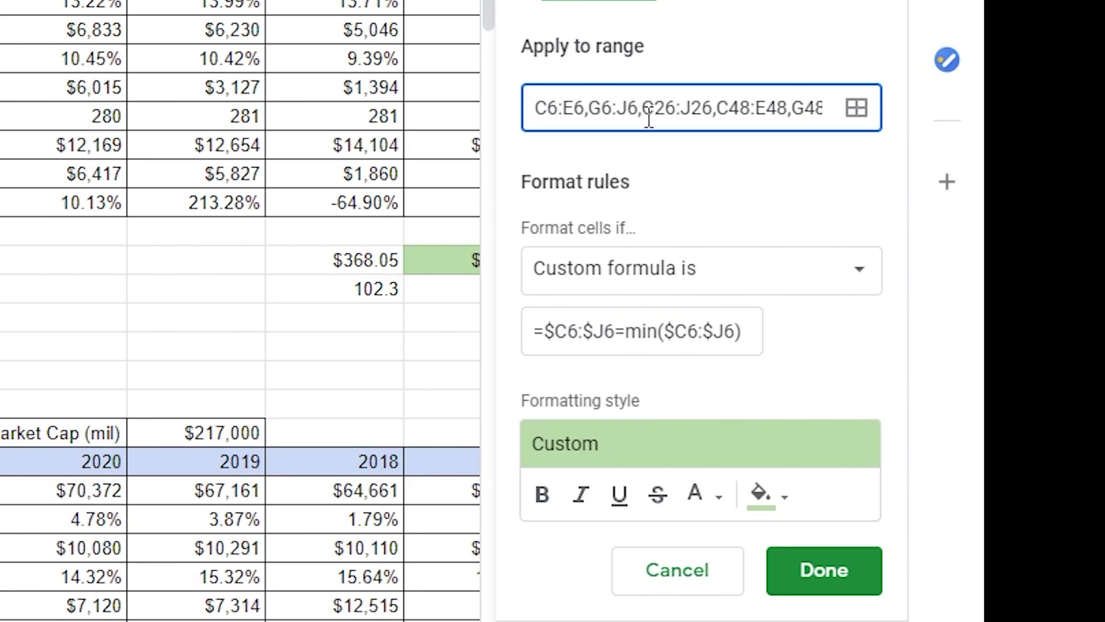
pyautogui.moveTo(641, 109); pyautogui.dragTo(714, 111)
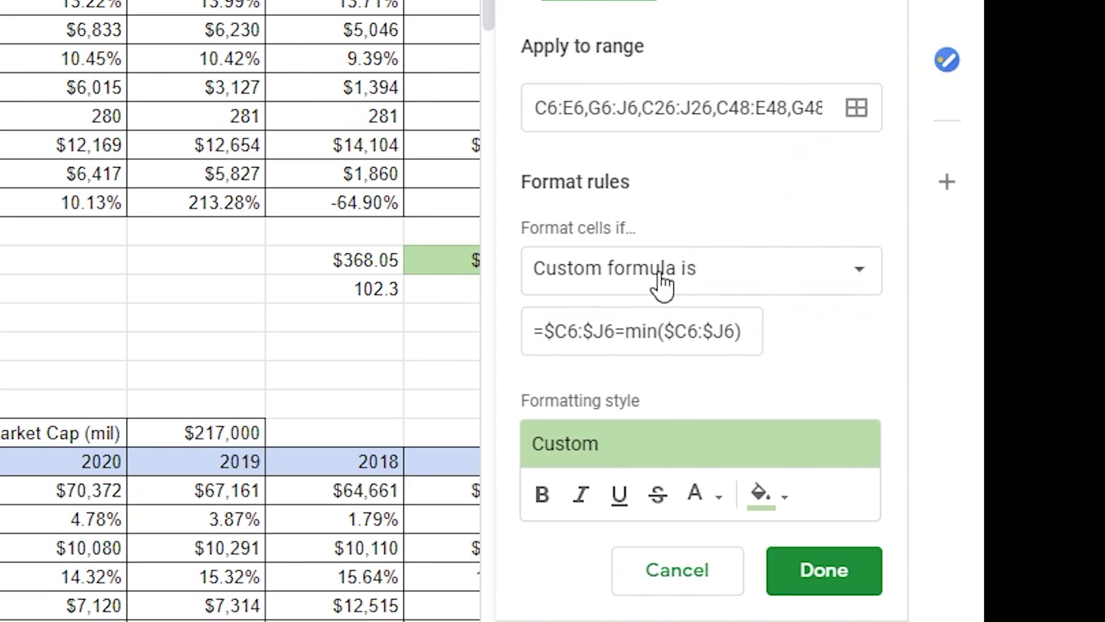
# Examine the rule's custom formula =$C6:$J6=min($C6:$J6), close the rule, and select KL's PE cell
pyautogui.moveTo(548, 345); pyautogui.dragTo(582, 343)
pyautogui.click(547, 345)
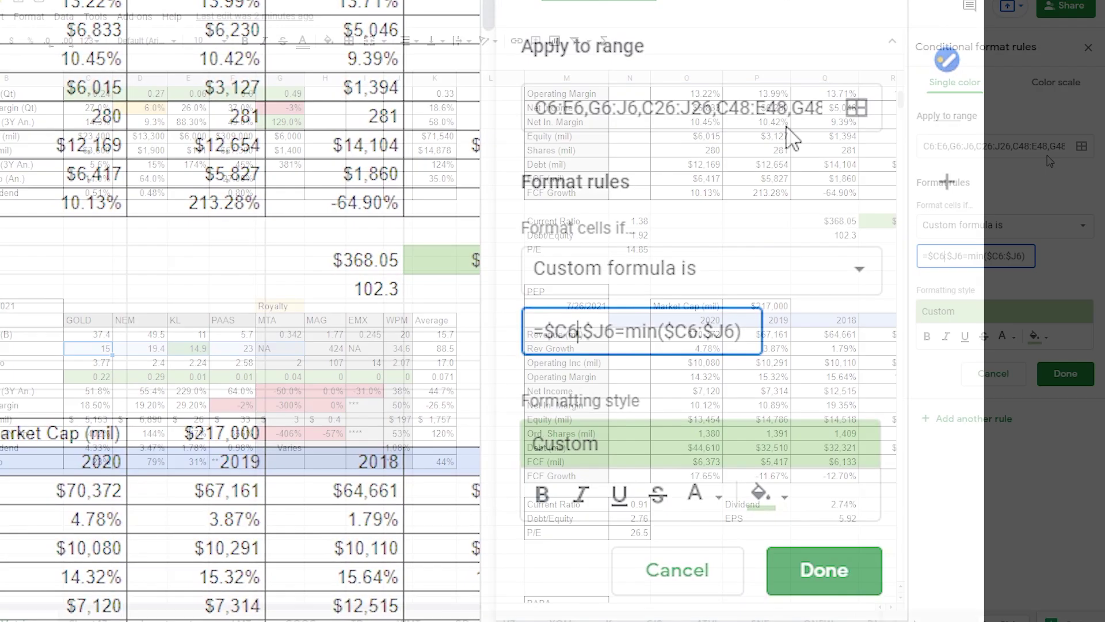
pyautogui.click(1065, 373)
pyautogui.click(191, 352)
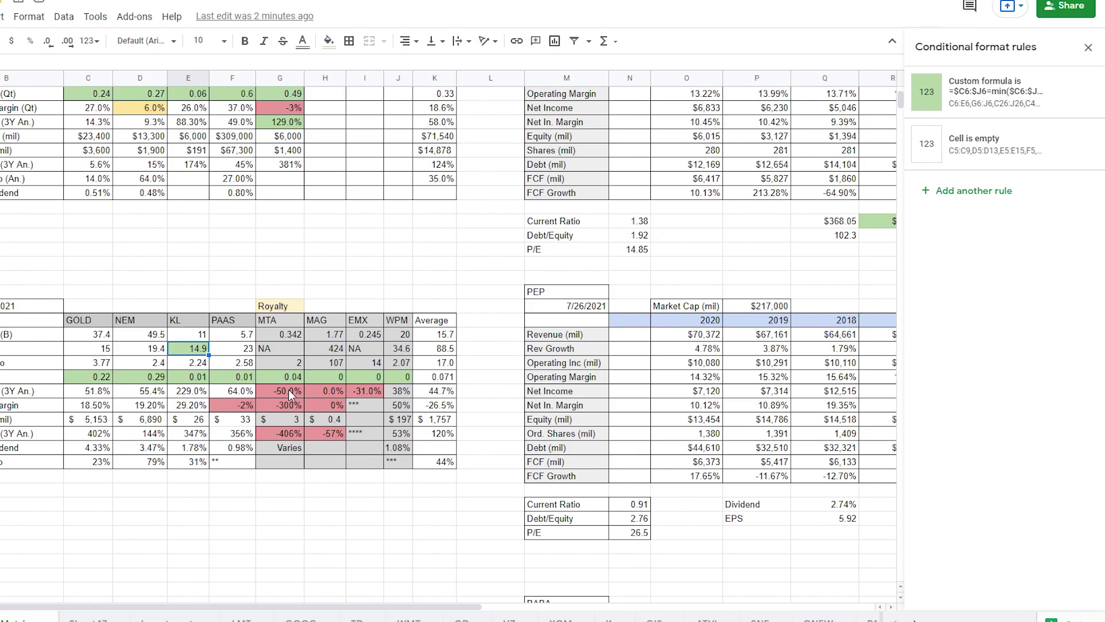
# Open the red "Less than or equal to 0" rule from KL's FCF growth cell and examine the ranges it applies to
pyautogui.click(192, 436)
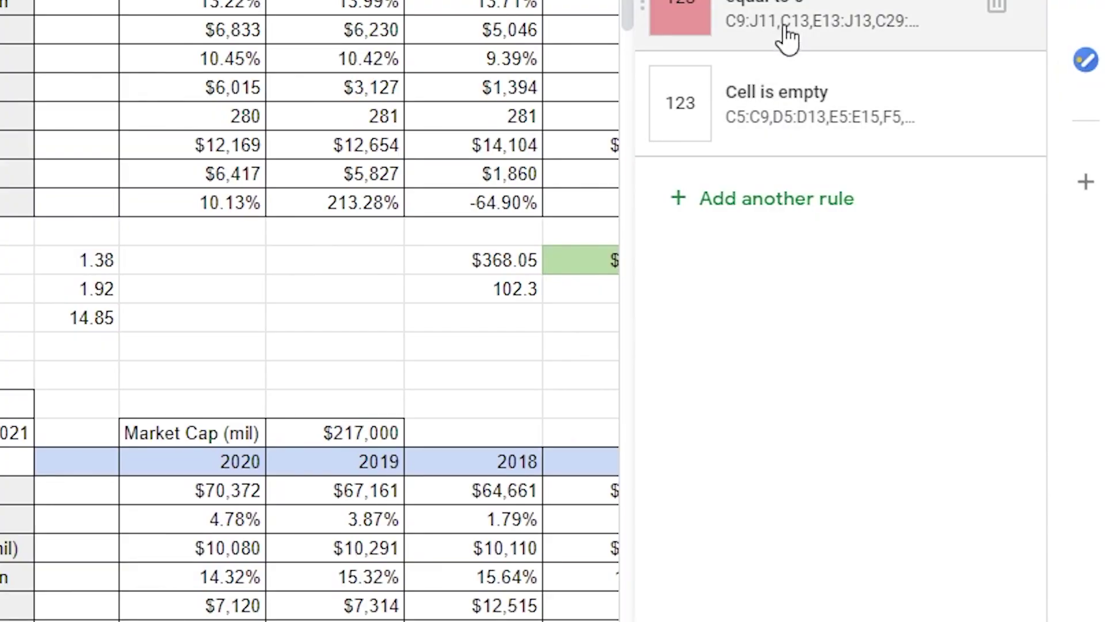
pyautogui.click(982, 105)
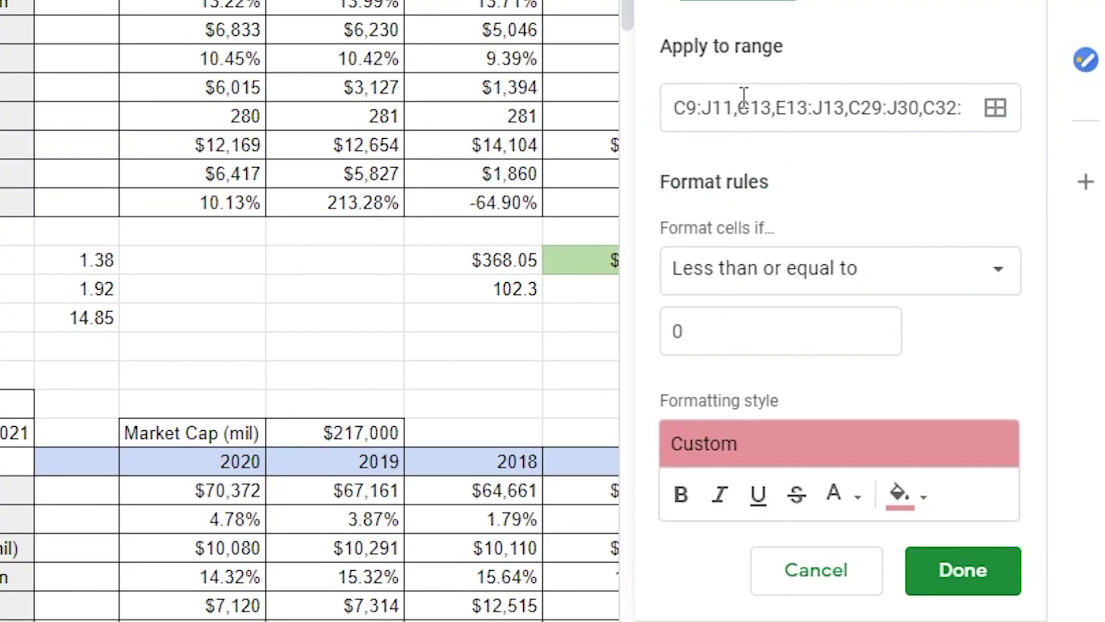
pyautogui.moveTo(672, 108); pyautogui.dragTo(715, 109)
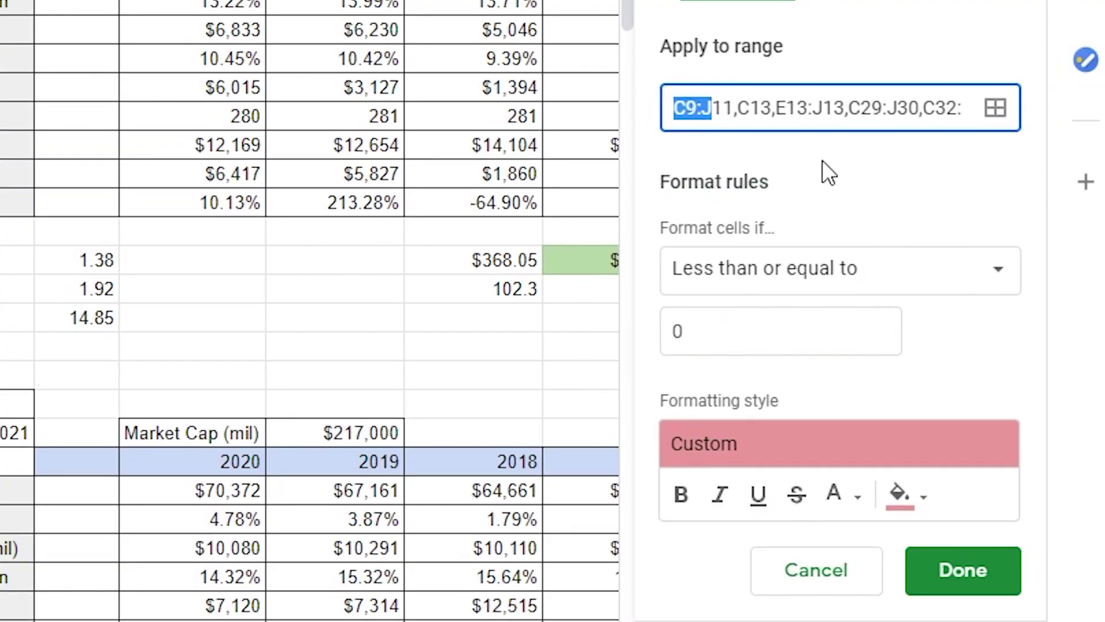
pyautogui.click(802, 141)
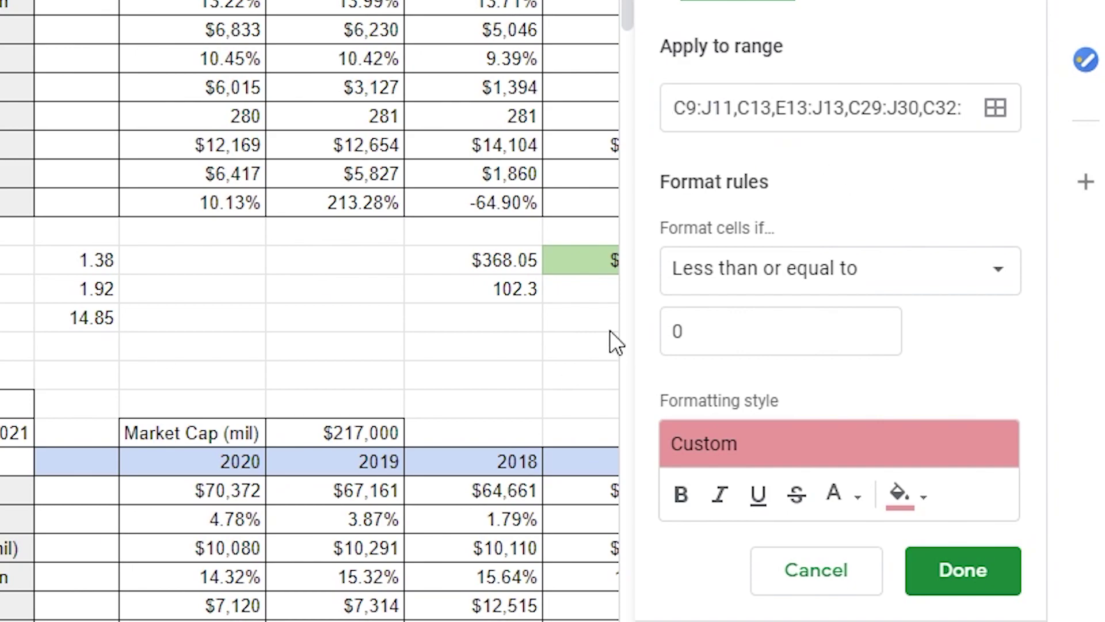
pyautogui.click(688, 111)
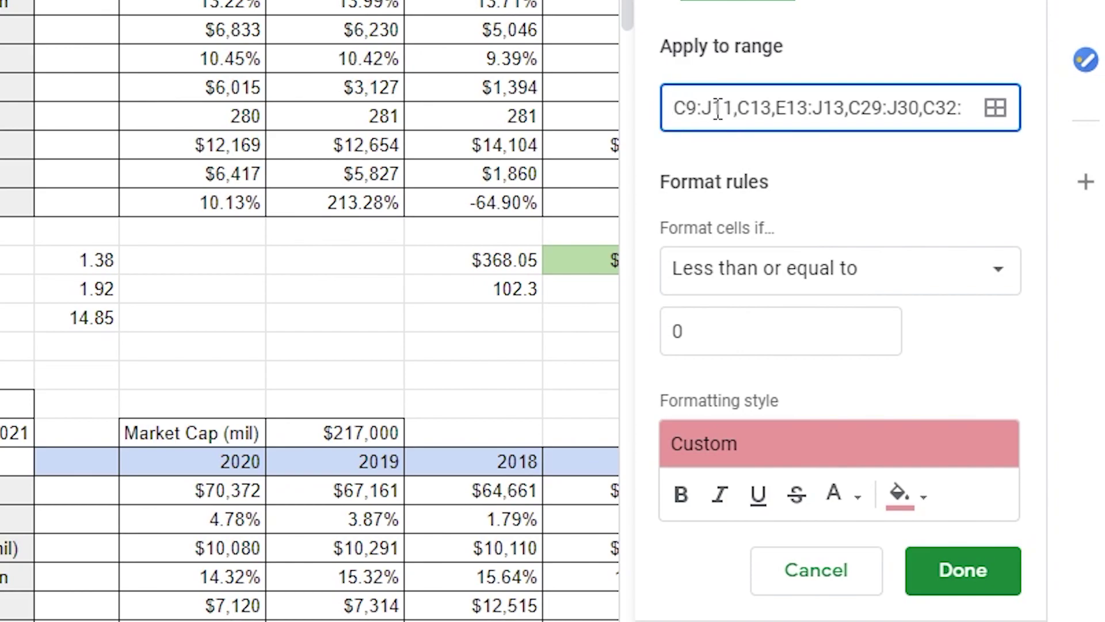
pyautogui.click(697, 107)
pyautogui.scroll(3, 267, 247)
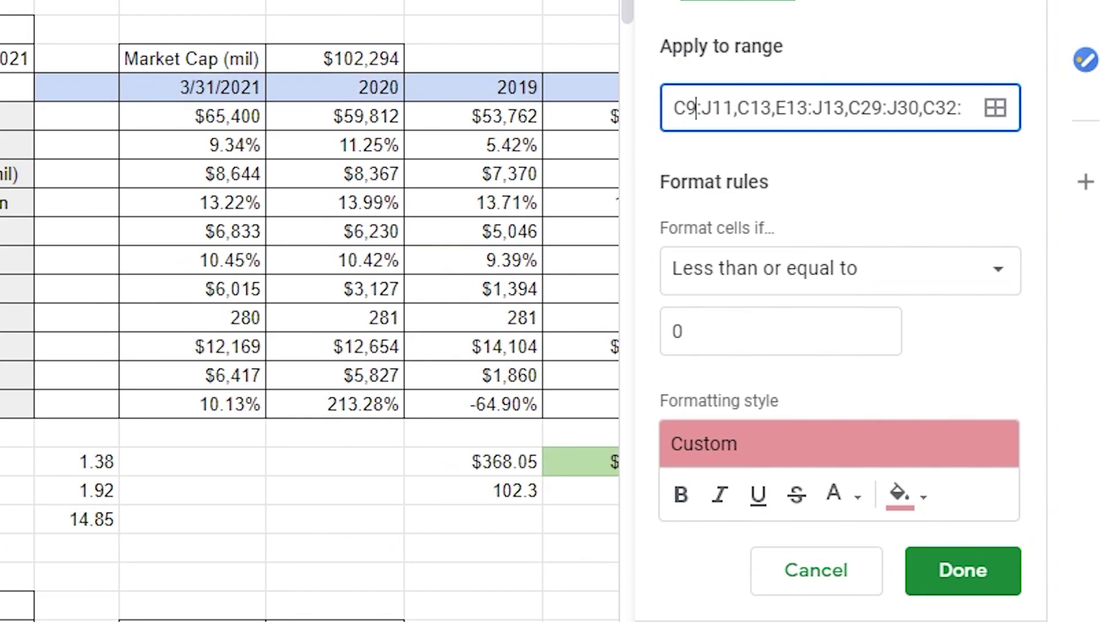
pyautogui.scroll(-5, 472, 258)
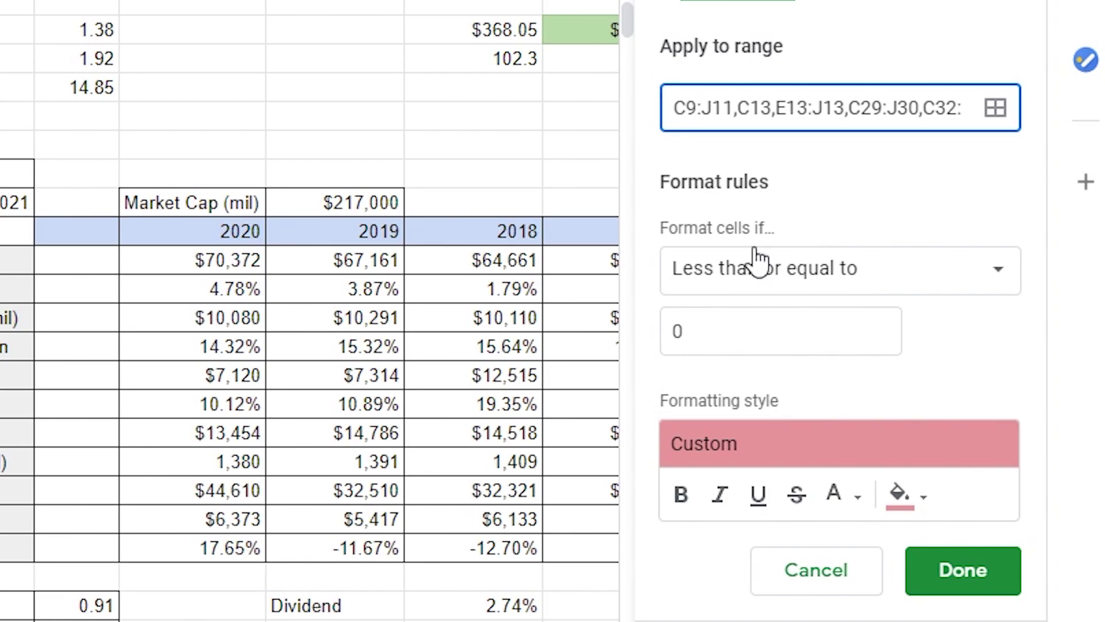
# Reopen the red rule, view the available comparison conditions, and leave the rule without changing it
pyautogui.click(835, 588)
pyautogui.click(846, 4)
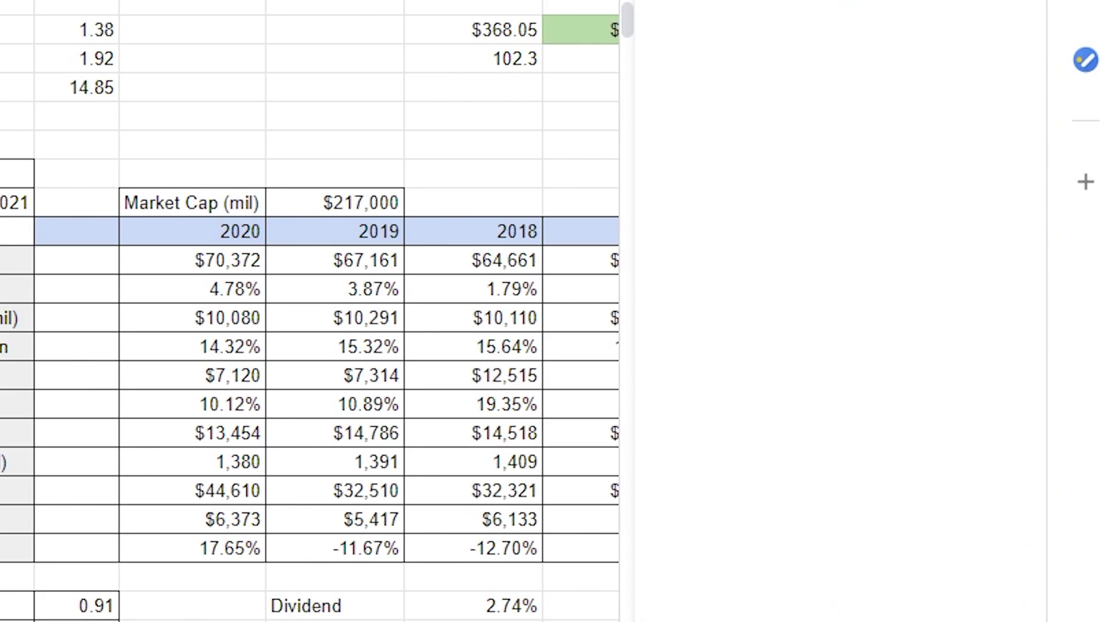
pyautogui.click(809, 34)
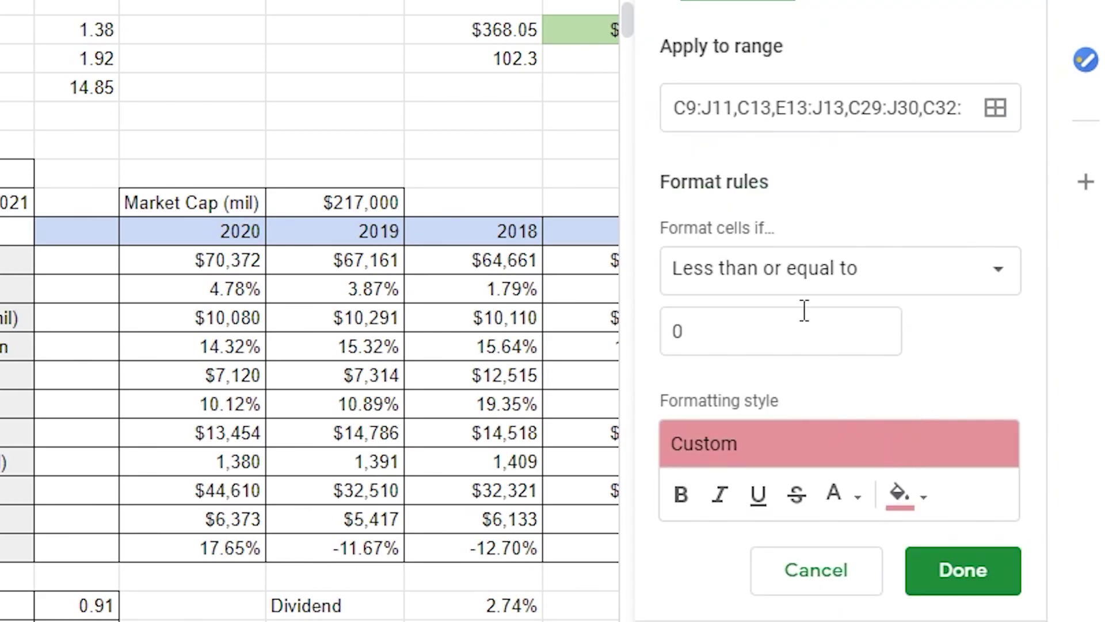
pyautogui.click(772, 271)
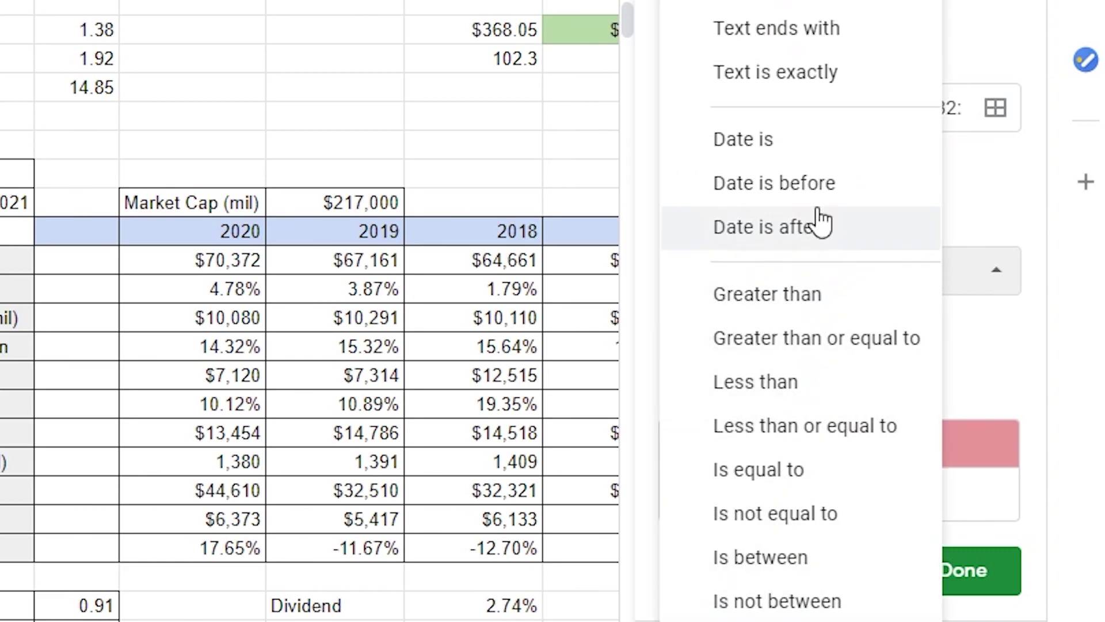
pyautogui.click(824, 620)
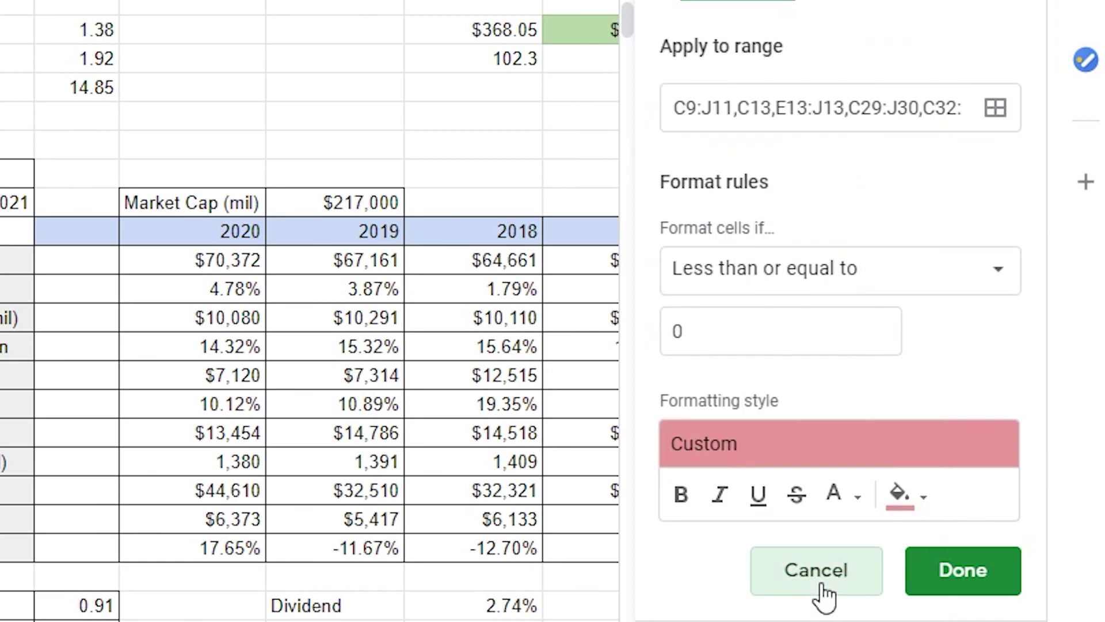
pyautogui.click(816, 570)
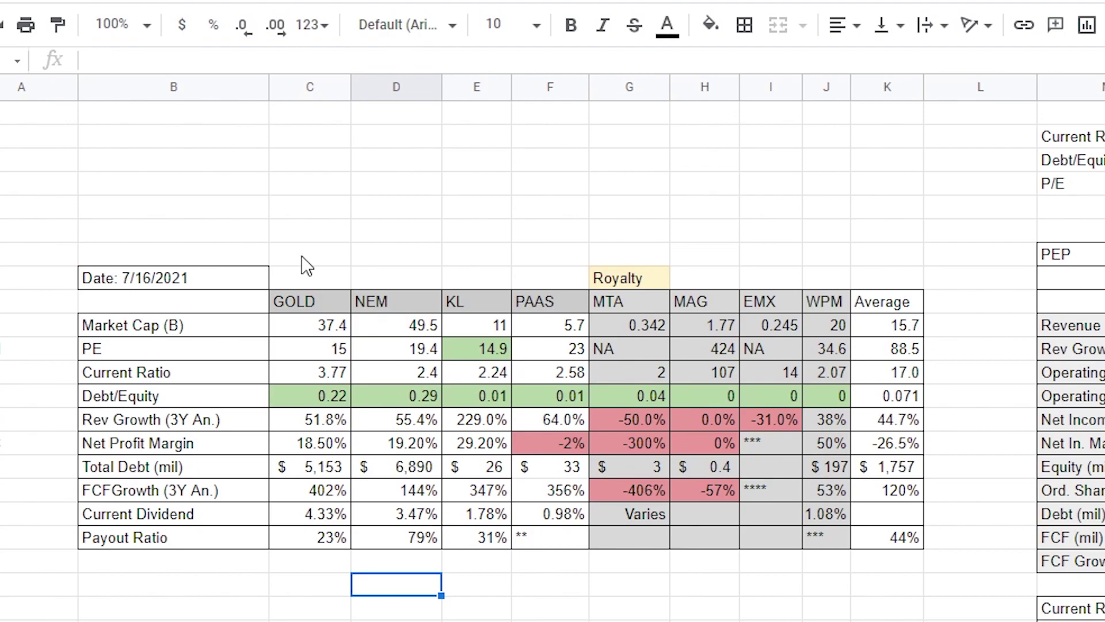
# Examine the fill color of EA's Net Profit Margin cell in the ATVI, EA and TTWO comparison table
pyautogui.scroll(2, 397, 363)
pyautogui.scroll(3, 374, 478)
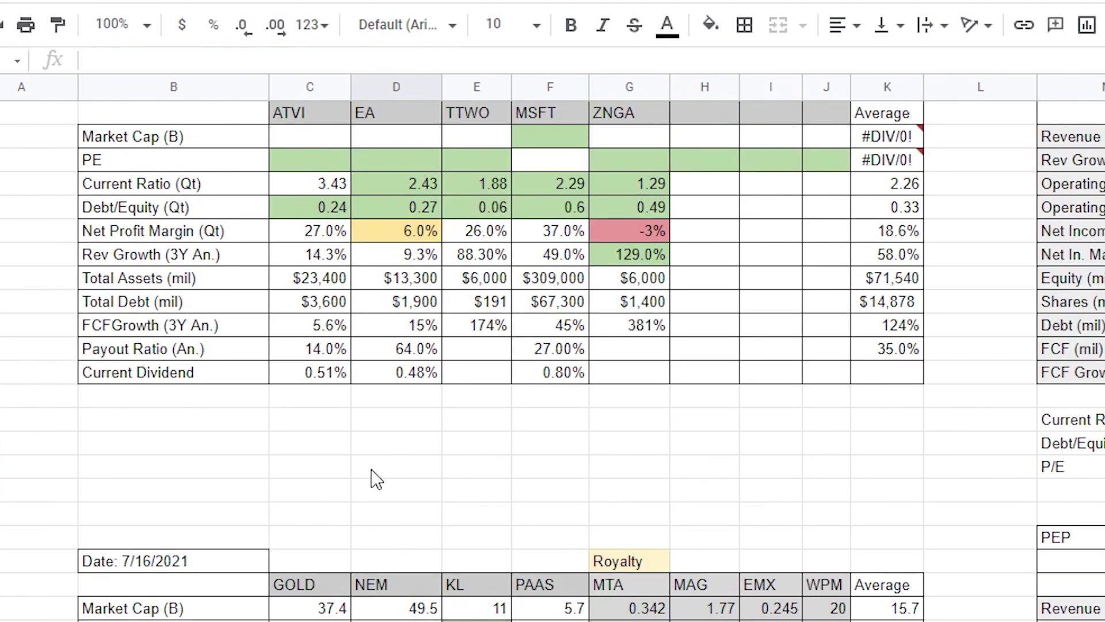
pyautogui.scroll(2, 375, 477)
pyautogui.click(382, 299)
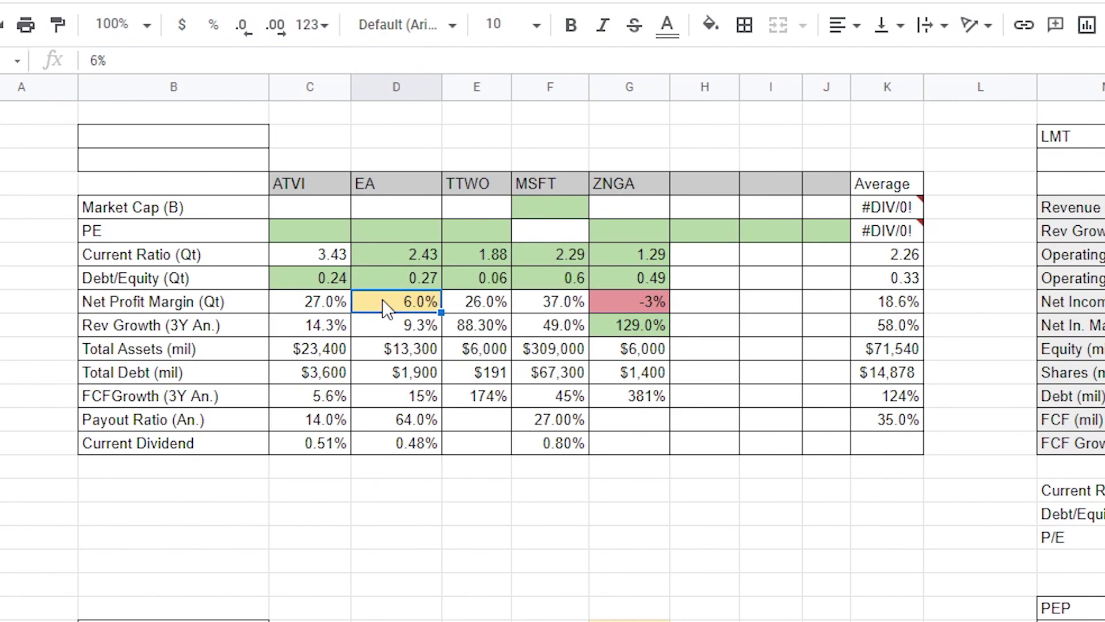
pyautogui.click(710, 25)
pyautogui.click(457, 352)
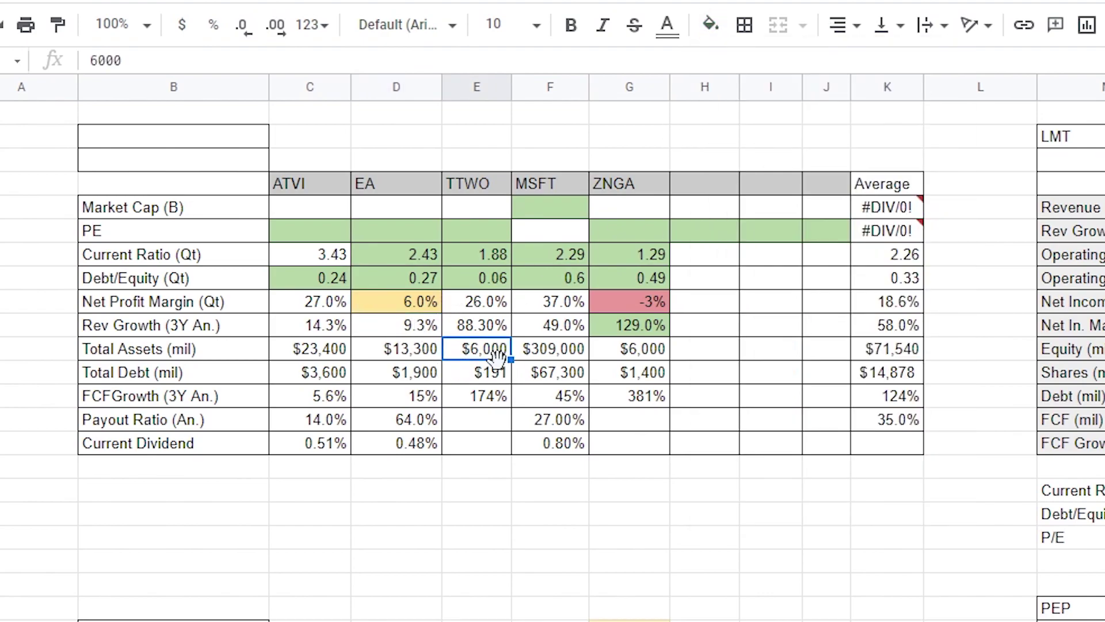
# View the conditional formatting data ranges for the empty PE cell under G in the Software Companies table, and close the list
pyautogui.scroll(-10, 501, 368)
pyautogui.scroll(2, 507, 357)
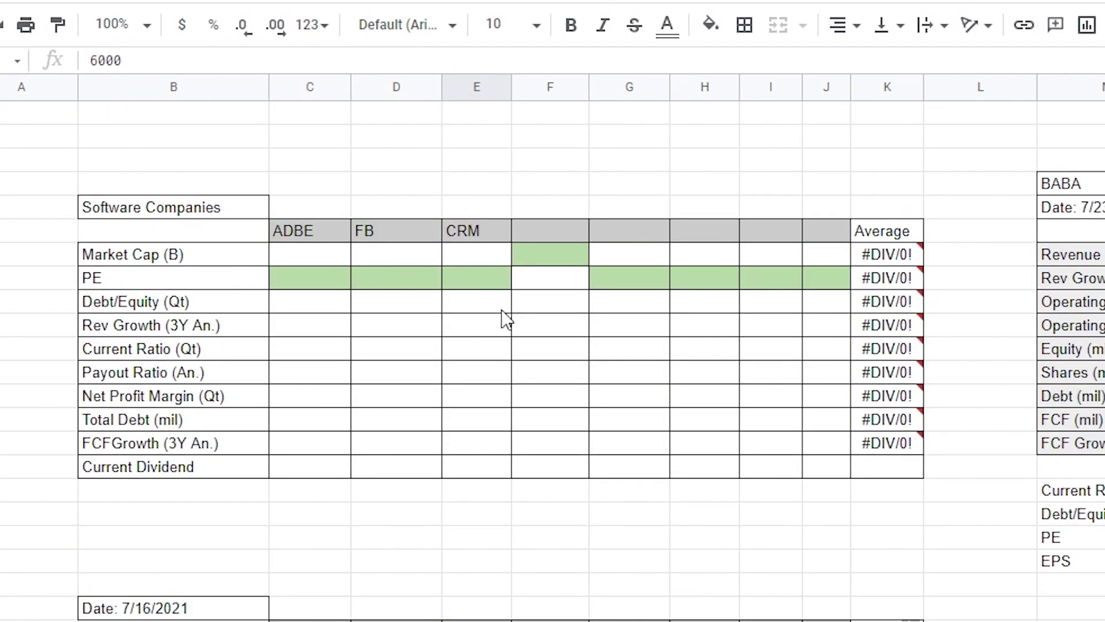
pyautogui.click(474, 355)
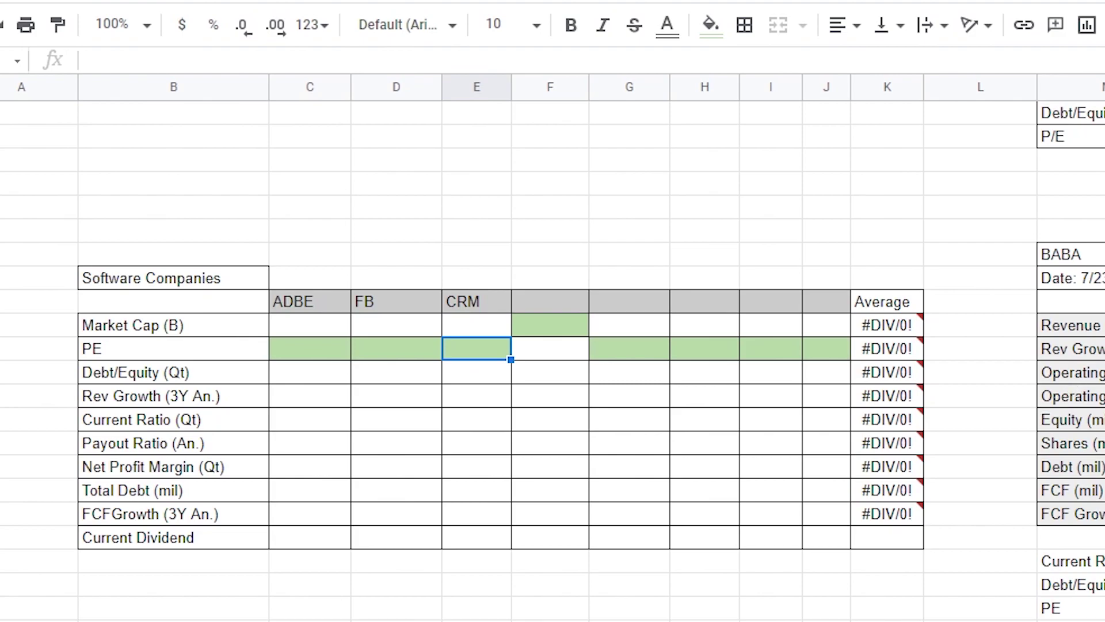
pyautogui.doubleClick(645, 344)
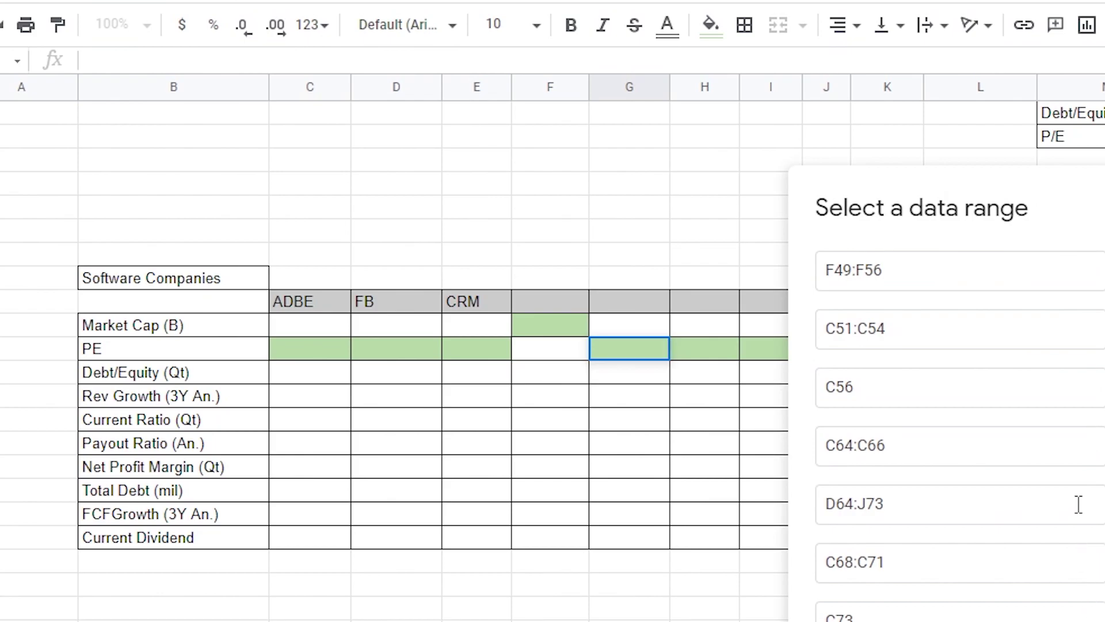
pyautogui.press('Escape')
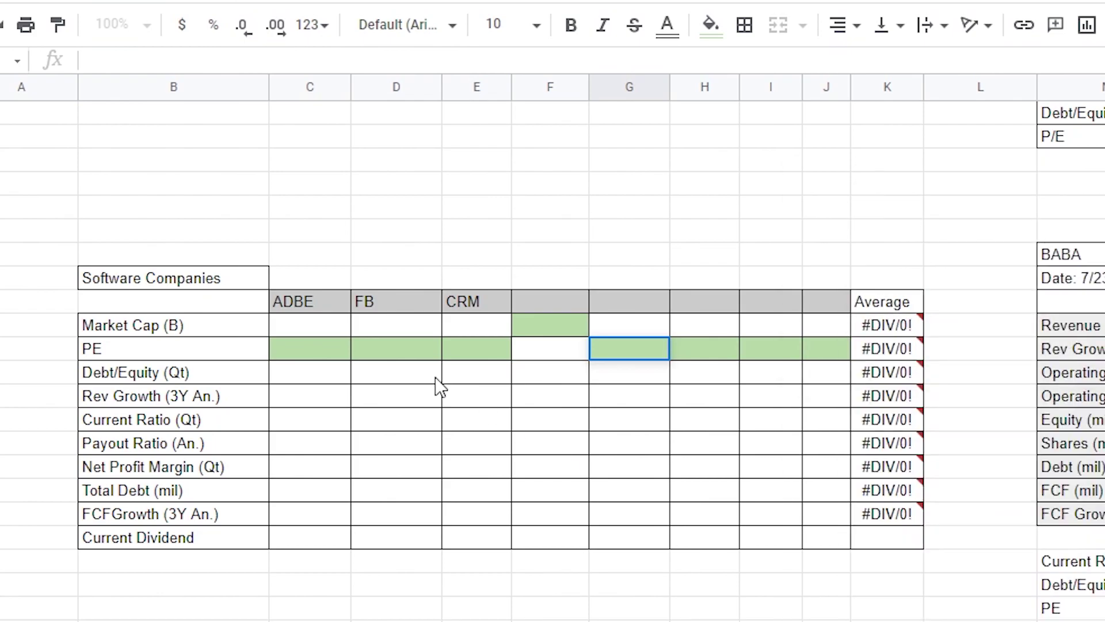
# Open the green custom-formula rule on the empty PE cell under G in the Software Companies table, and close it again
pyautogui.moveTo(326, 328); pyautogui.dragTo(820, 579)
pyautogui.click(770, 618)
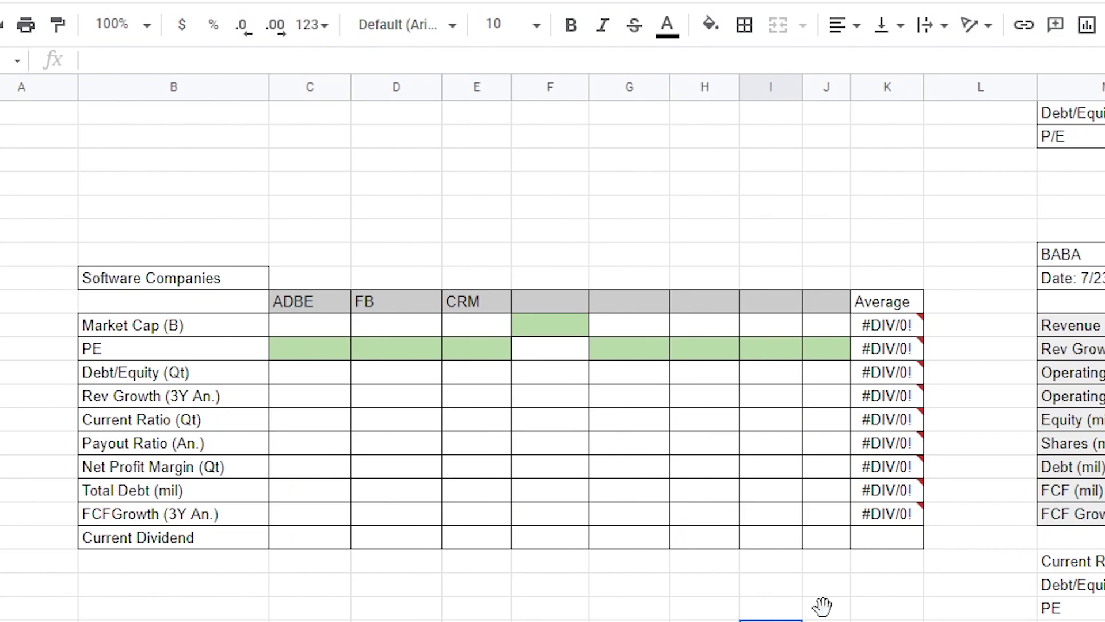
pyautogui.click(666, 349)
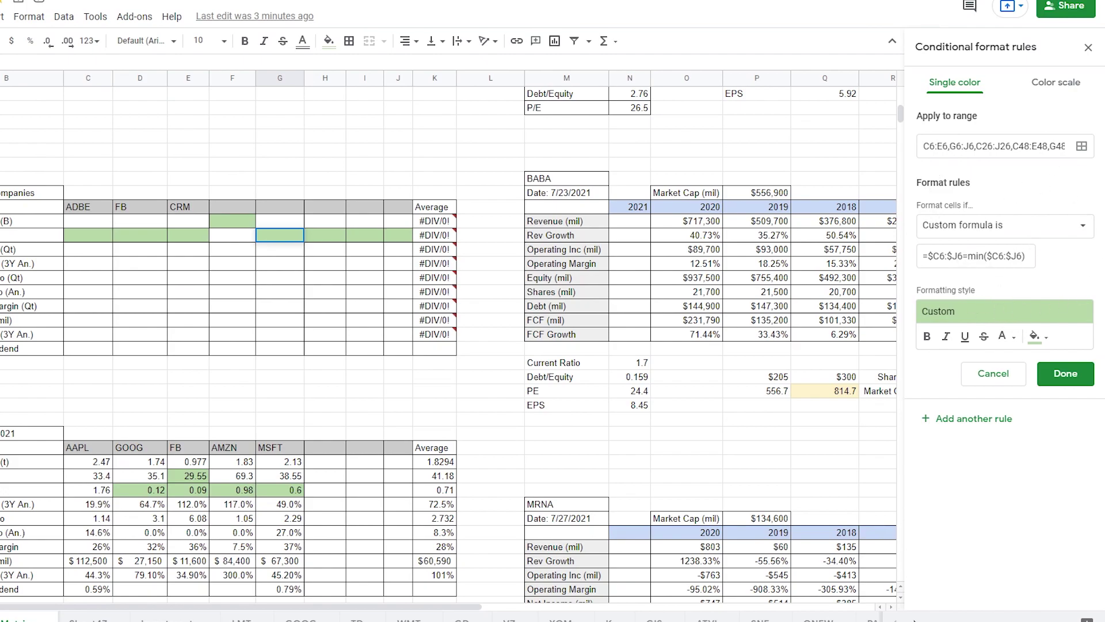
pyautogui.click(992, 373)
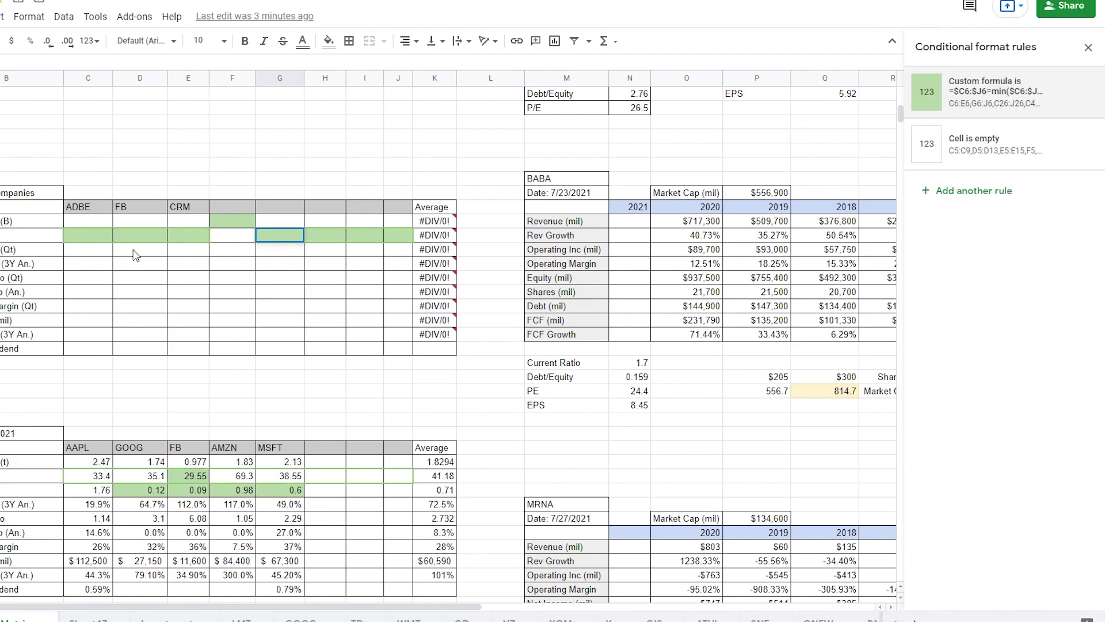
# Compare the conditional format rules on KL's Current Ratio and PE cells in the gold mining table
pyautogui.click(187, 392)
pyautogui.scroll(-1, 187, 395)
pyautogui.scroll(-3, 199, 366)
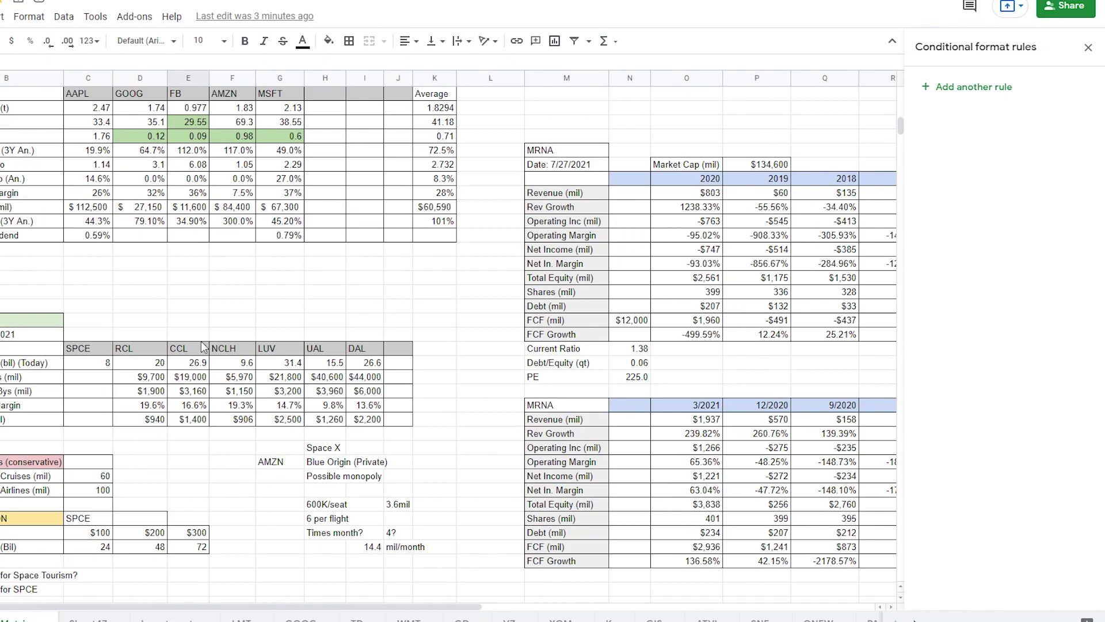
pyautogui.scroll(20, 204, 346)
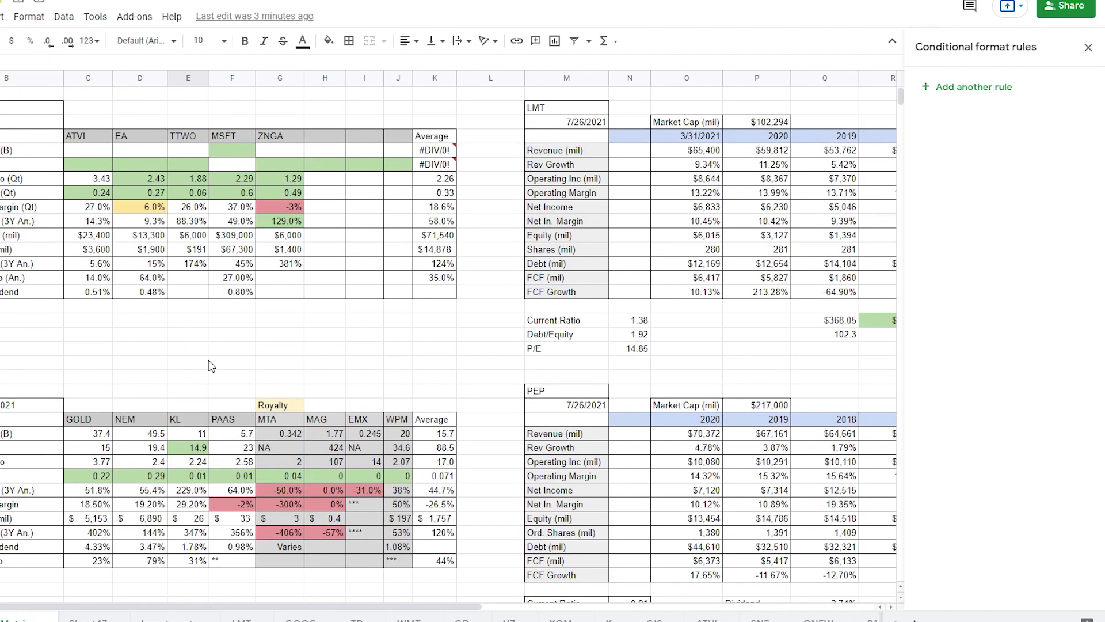
pyautogui.scroll(-2, 211, 366)
pyautogui.click(187, 391)
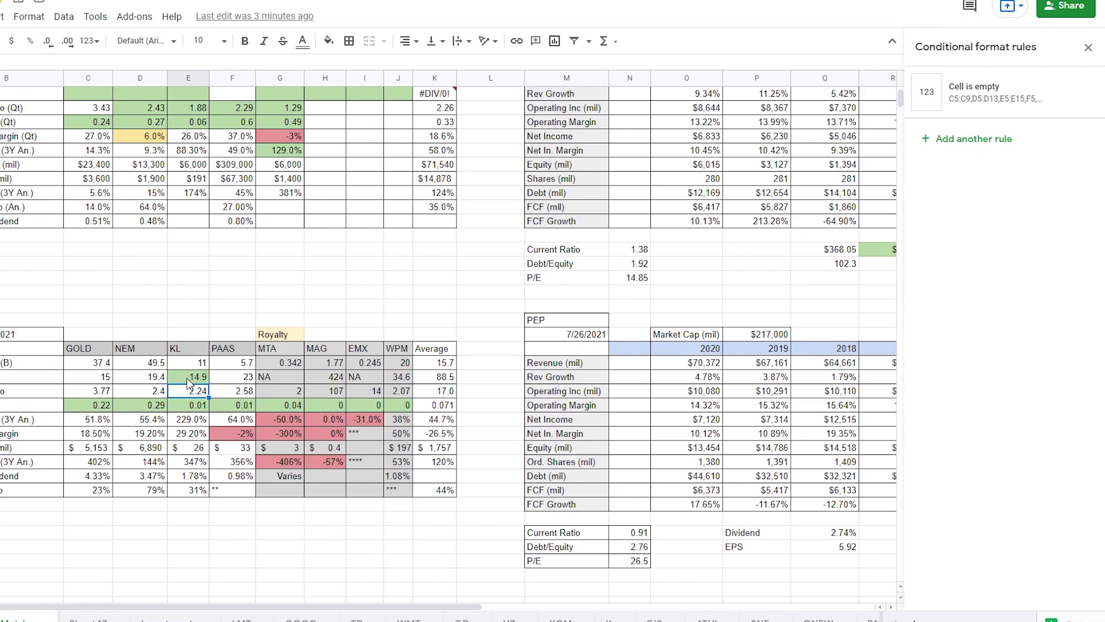
pyautogui.click(184, 379)
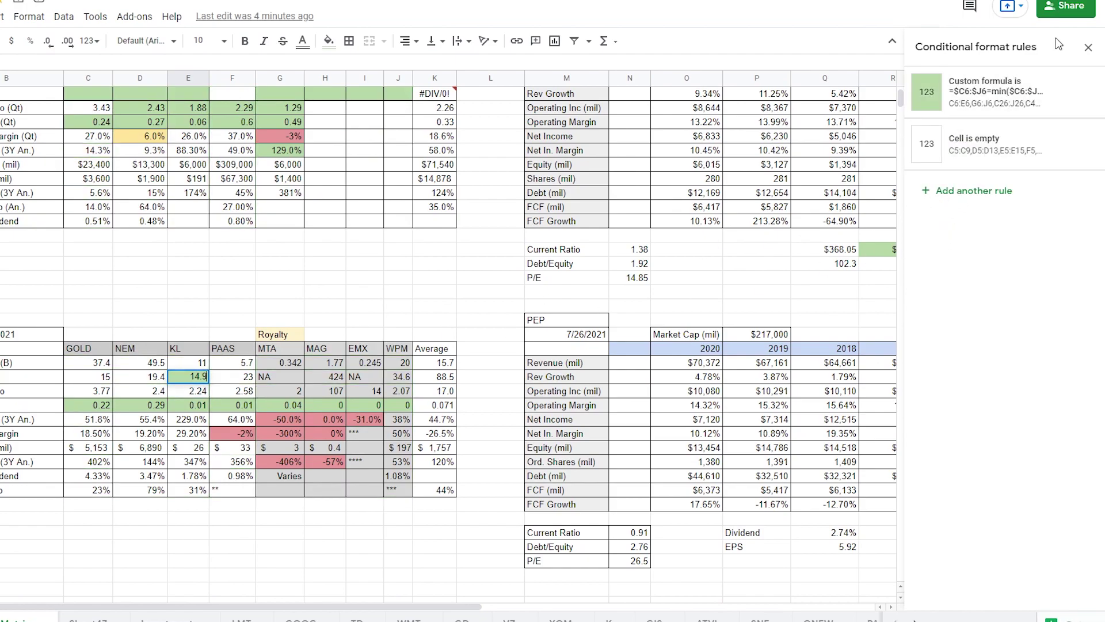
# Try a new "Is not empty" conditional format rule with the default style on C25:G29, and discard it
pyautogui.click(981, 199)
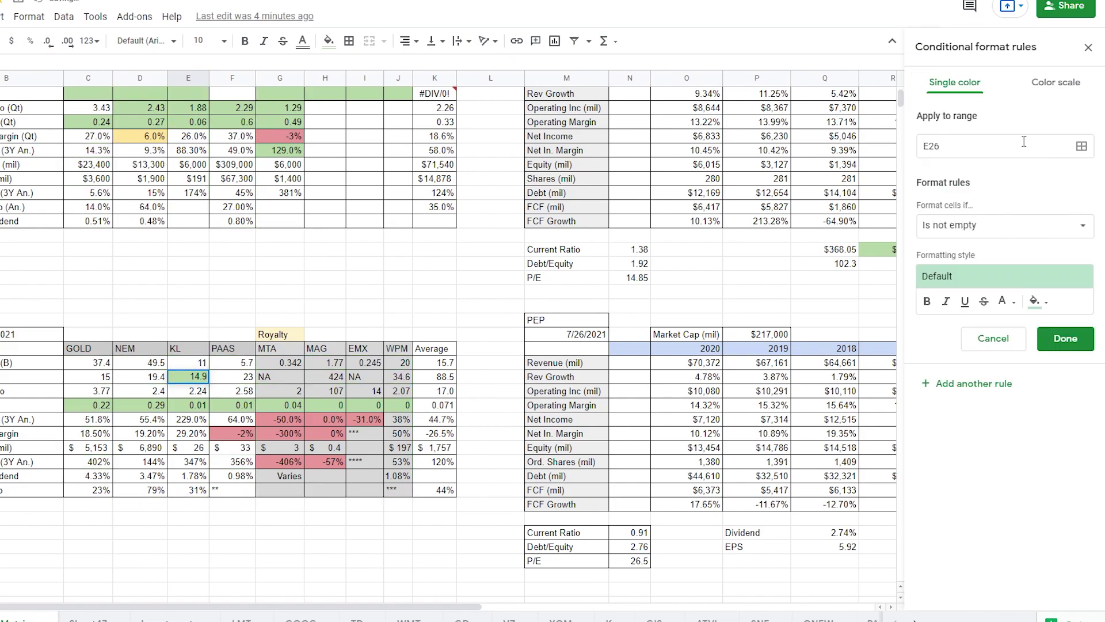
pyautogui.click(1064, 151)
pyautogui.click(1082, 146)
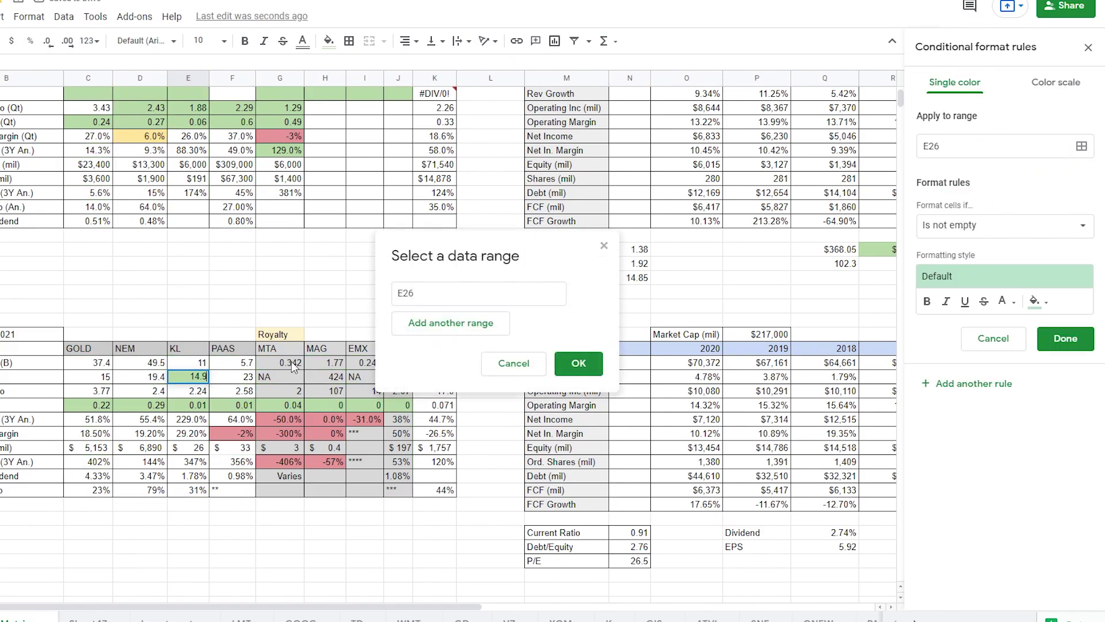
pyautogui.moveTo(92, 365); pyautogui.dragTo(288, 423)
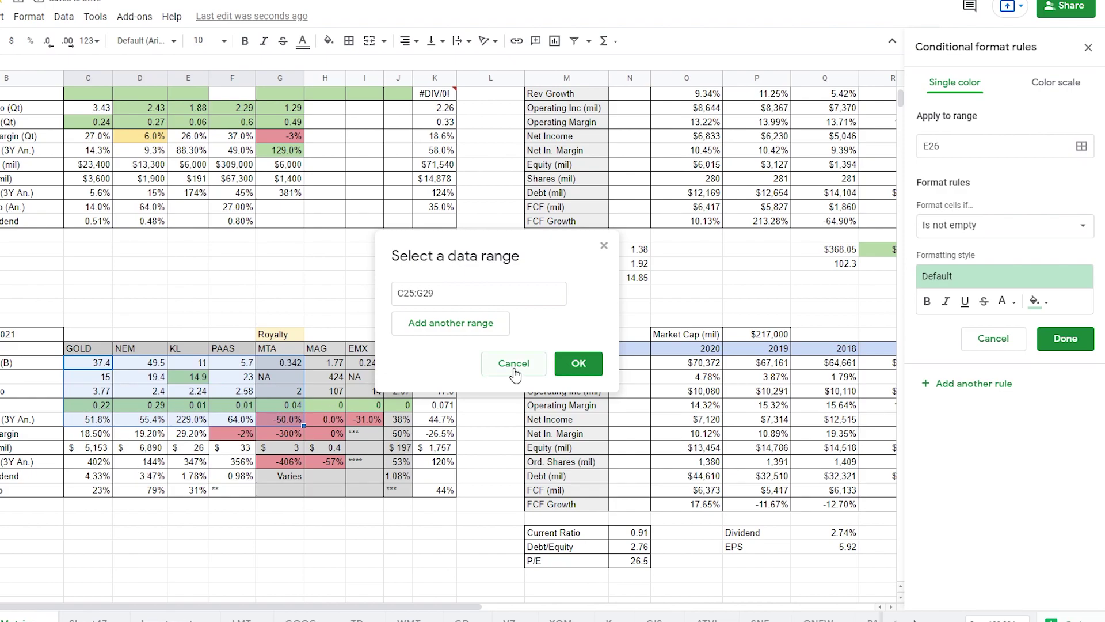
pyautogui.click(578, 364)
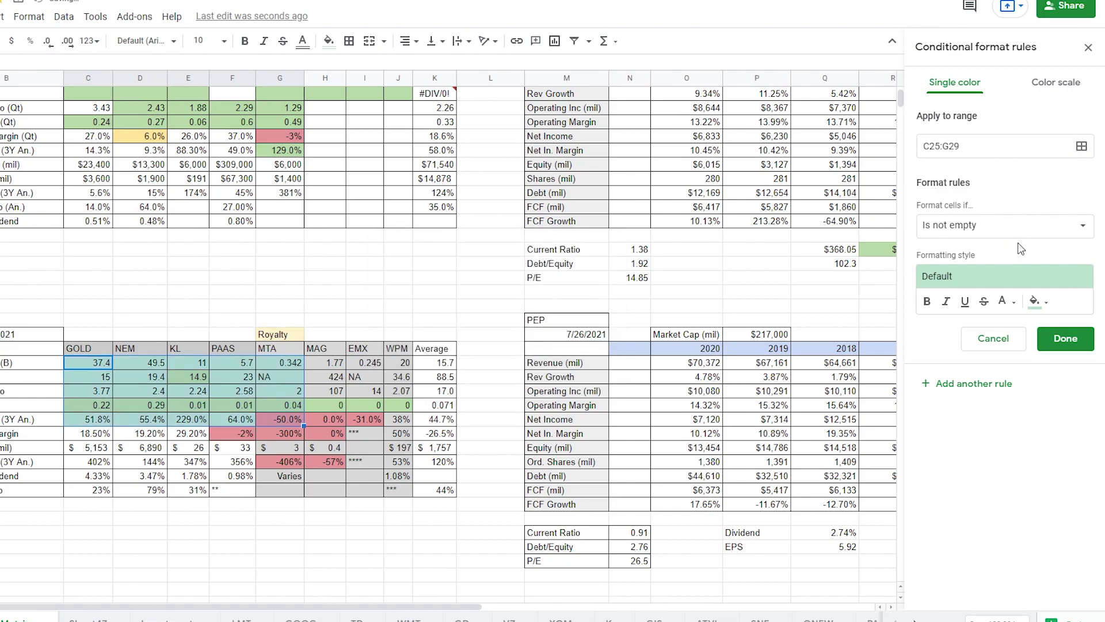
pyautogui.click(1036, 303)
pyautogui.click(1080, 310)
pyautogui.click(1005, 339)
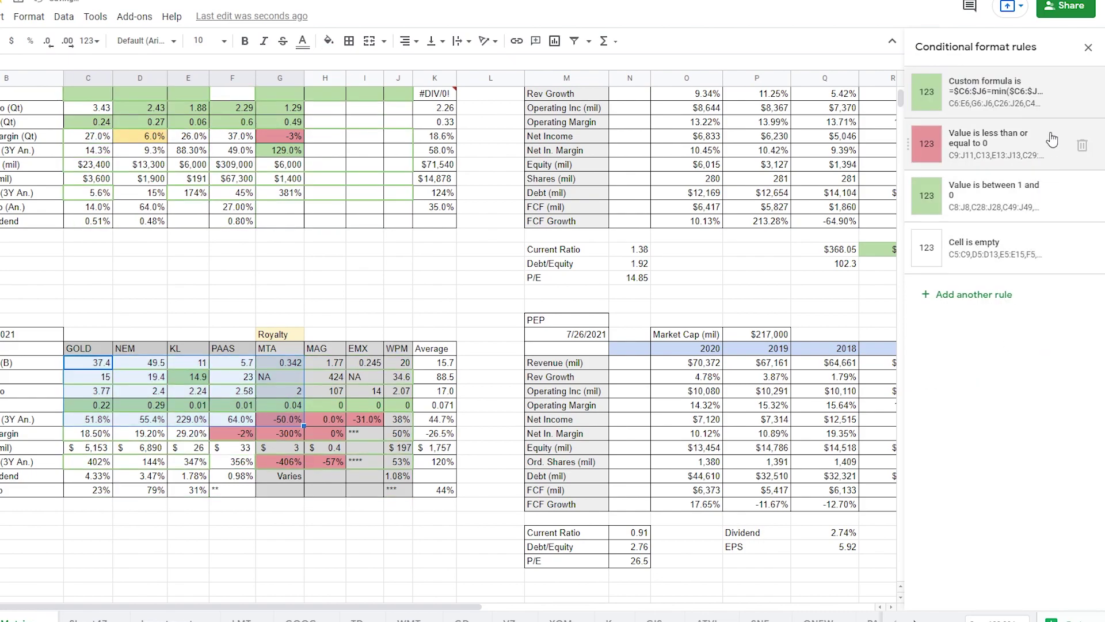
# View the conditional format rules on MAG's Net Profit Margin and GOLD's Debt/Equity cells, and close the rules list
pyautogui.click(152, 377)
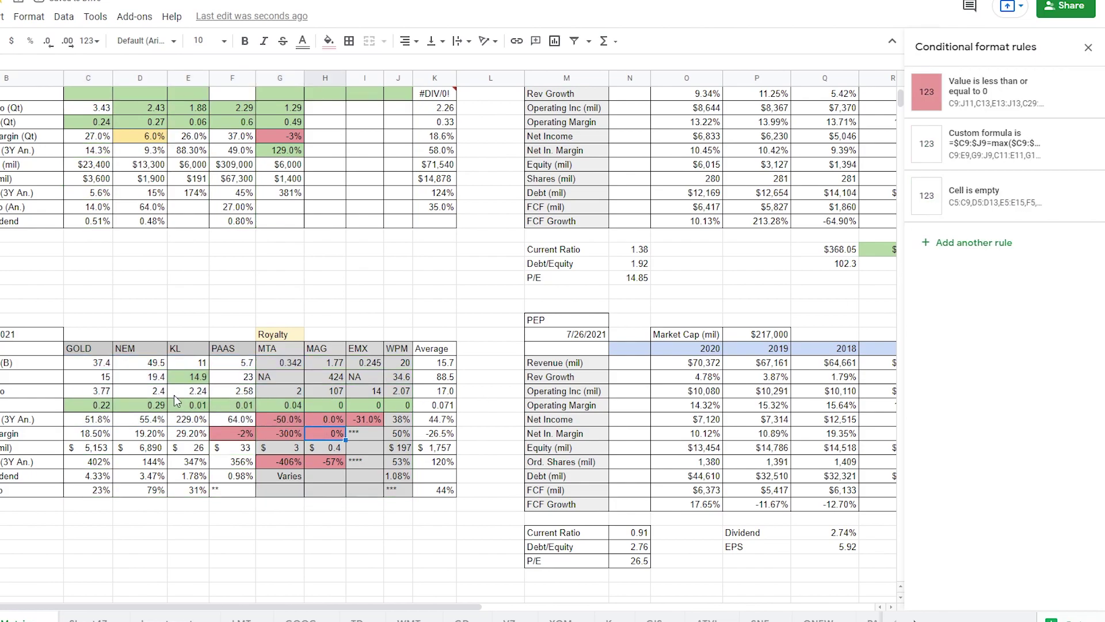
pyautogui.click(87, 405)
pyautogui.scroll(3, 145, 373)
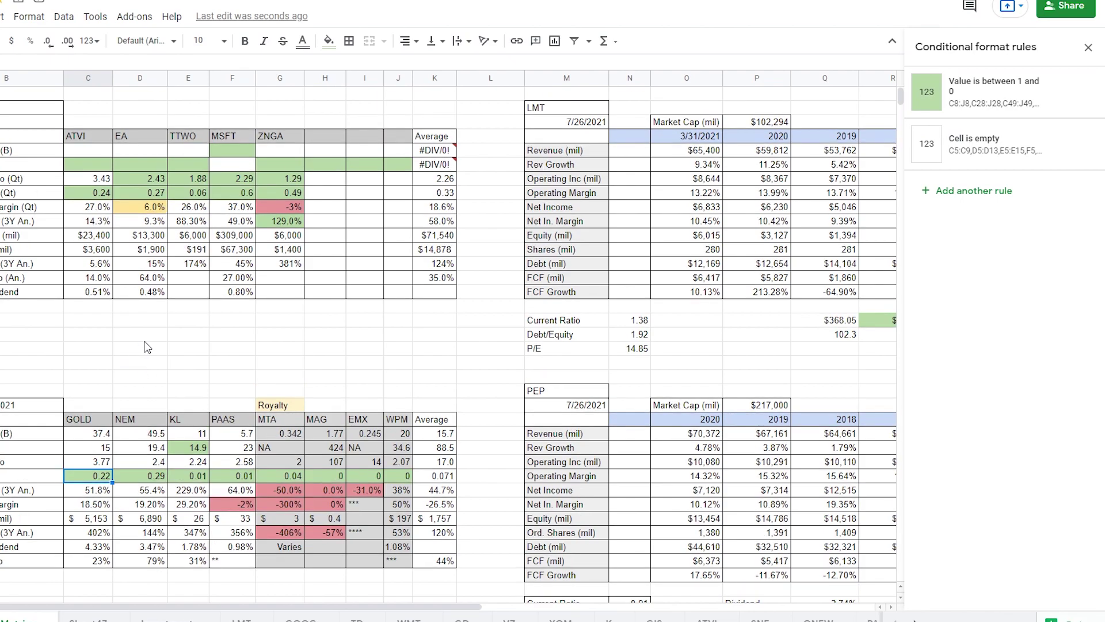
pyautogui.click(1088, 47)
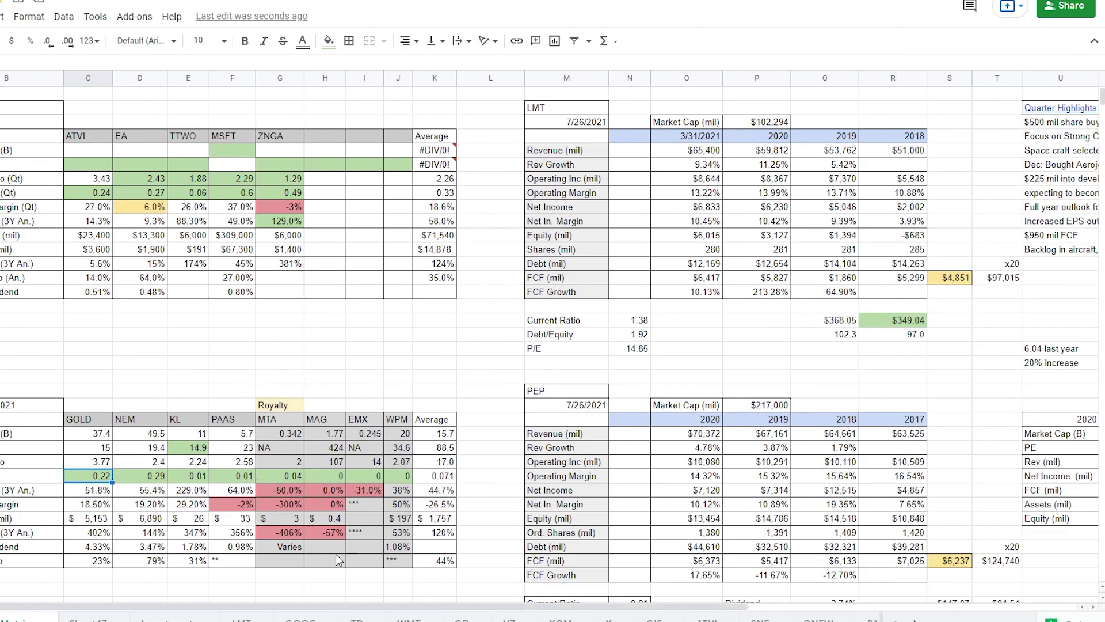
# Examine PEP's 2020 revenue and operating income in its company analysis table
pyautogui.moveTo(344, 607)
pyautogui.mouseDown()
pyautogui.moveTo(520, 607)
pyautogui.moveTo(345, 593)
pyautogui.mouseUp()
pyautogui.scroll(-3, 341, 475)
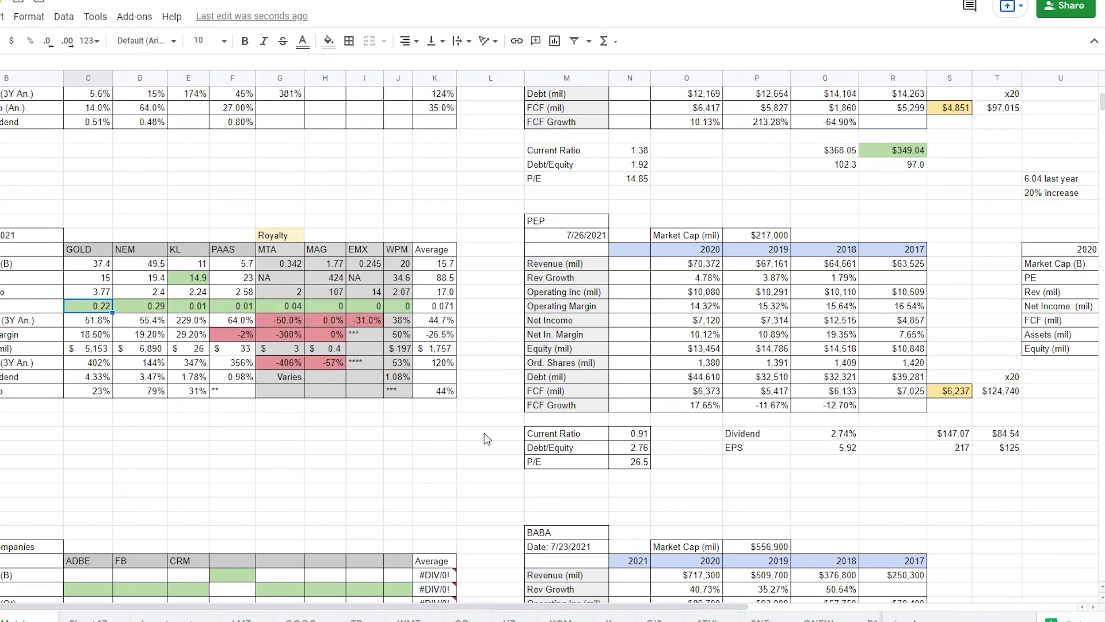
pyautogui.scroll(-1, 486, 439)
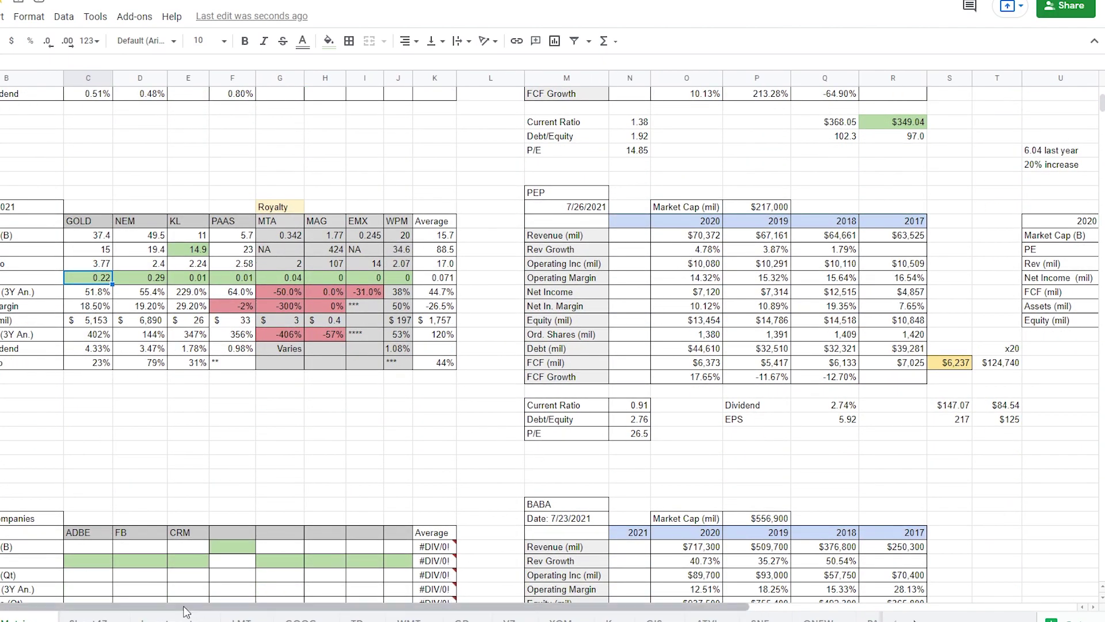
pyautogui.moveTo(530, 608); pyautogui.dragTo(666, 601)
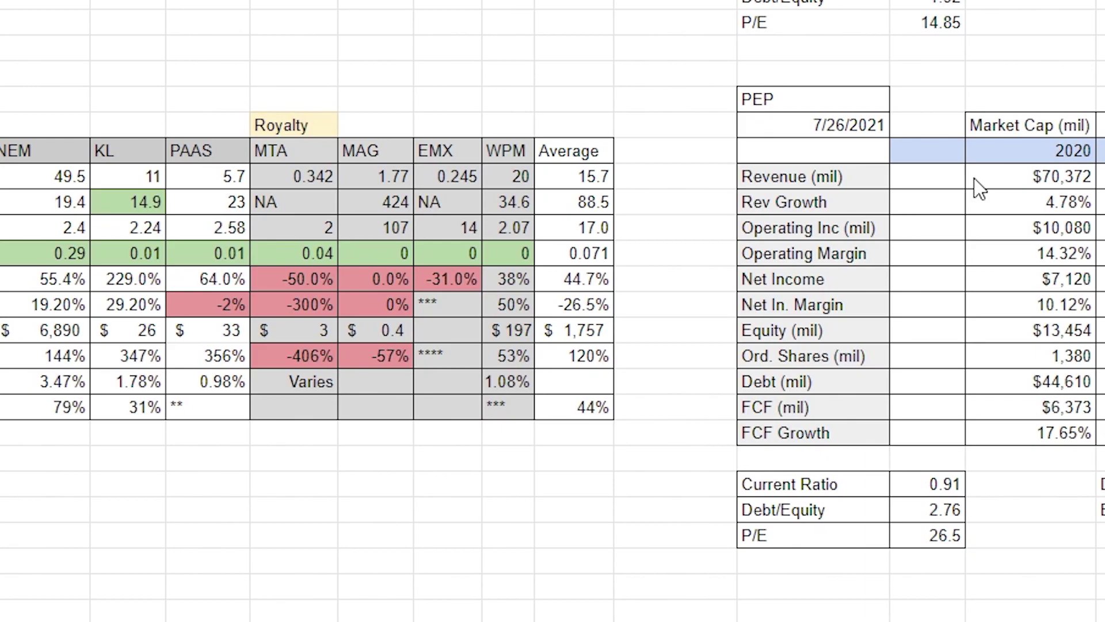
pyautogui.click(1018, 178)
pyautogui.click(998, 236)
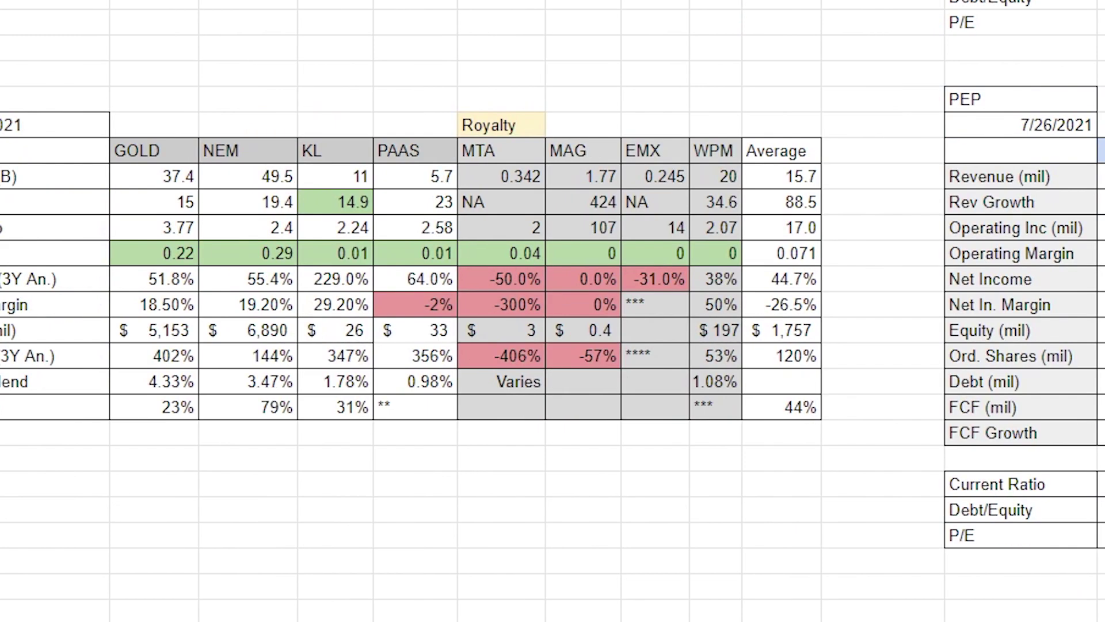
# Examine the FCFGrowth (3Y An.) row label and GOLD's entry in that row
pyautogui.click(173, 361)
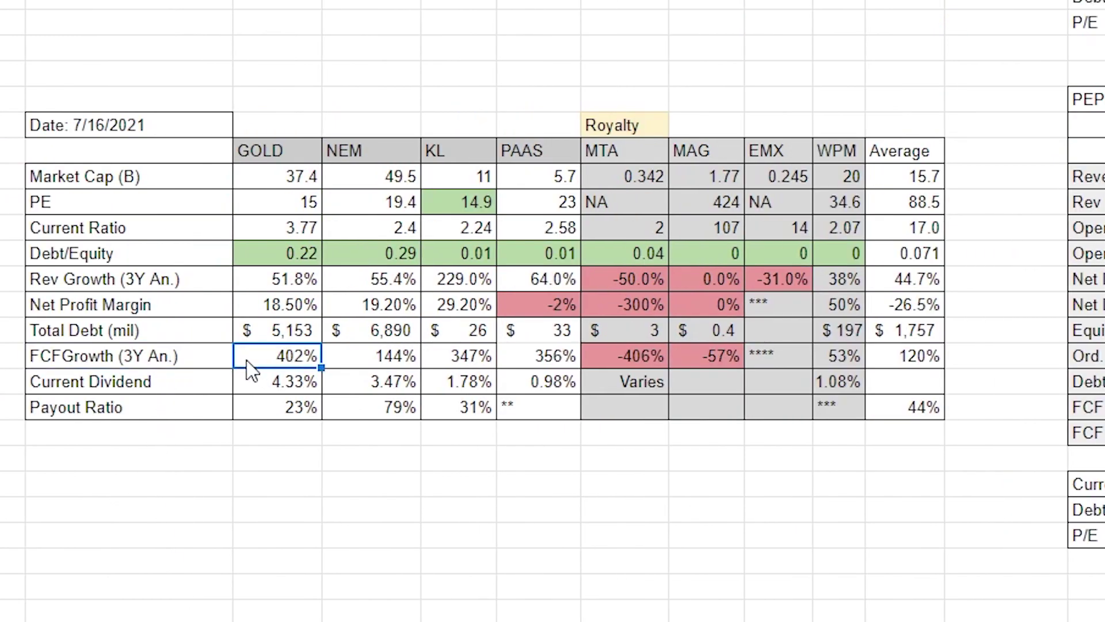
pyautogui.doubleClick(156, 356)
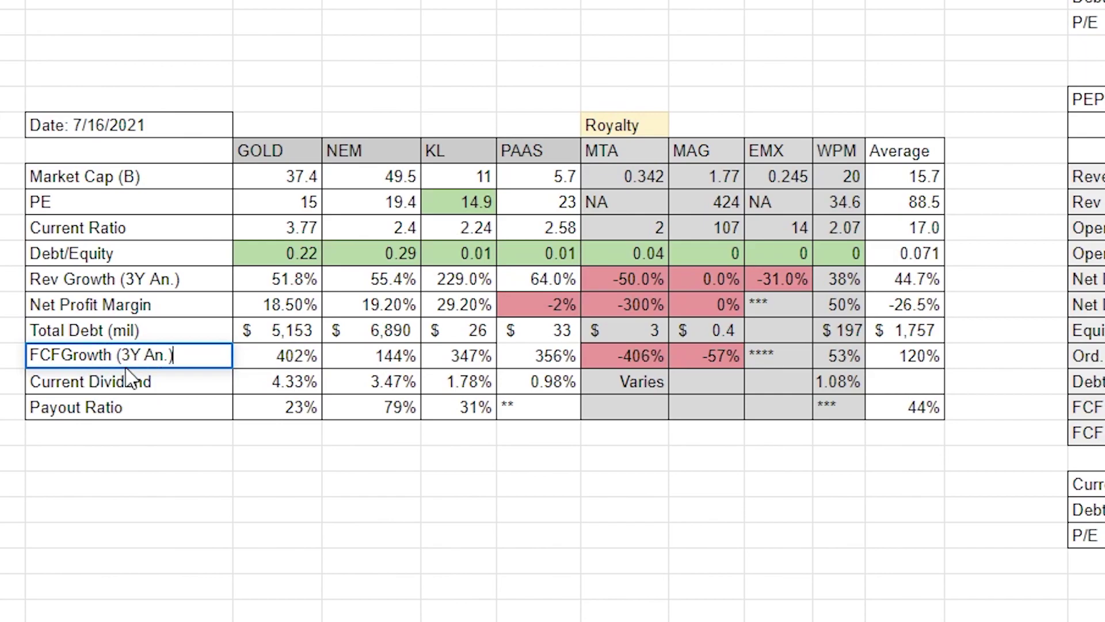
pyautogui.click(272, 453)
pyautogui.doubleClick(273, 363)
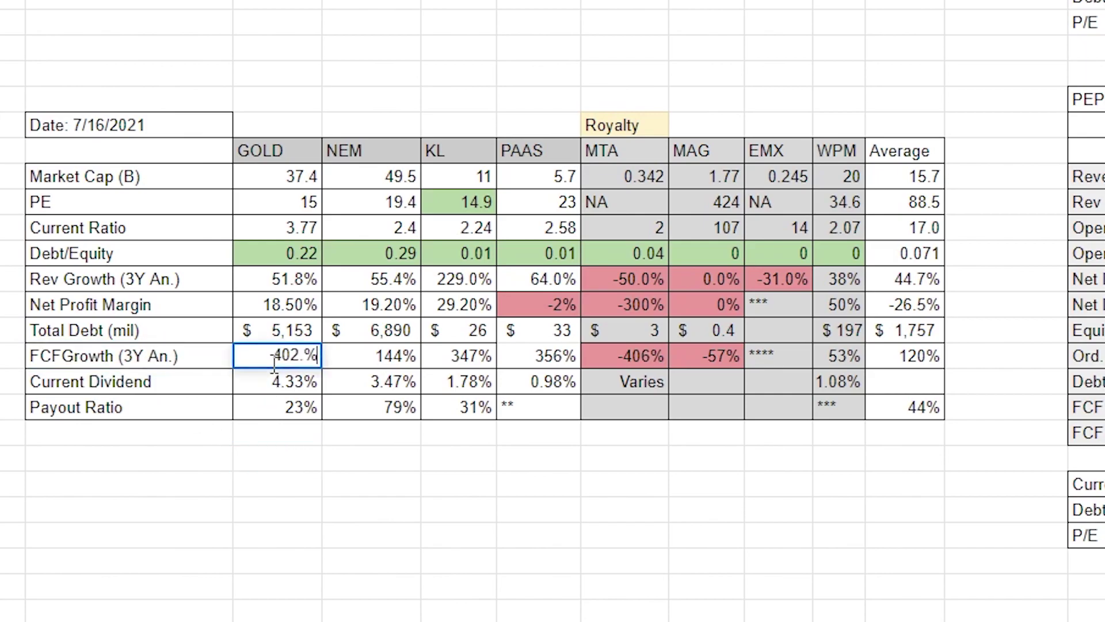
pyautogui.click(284, 465)
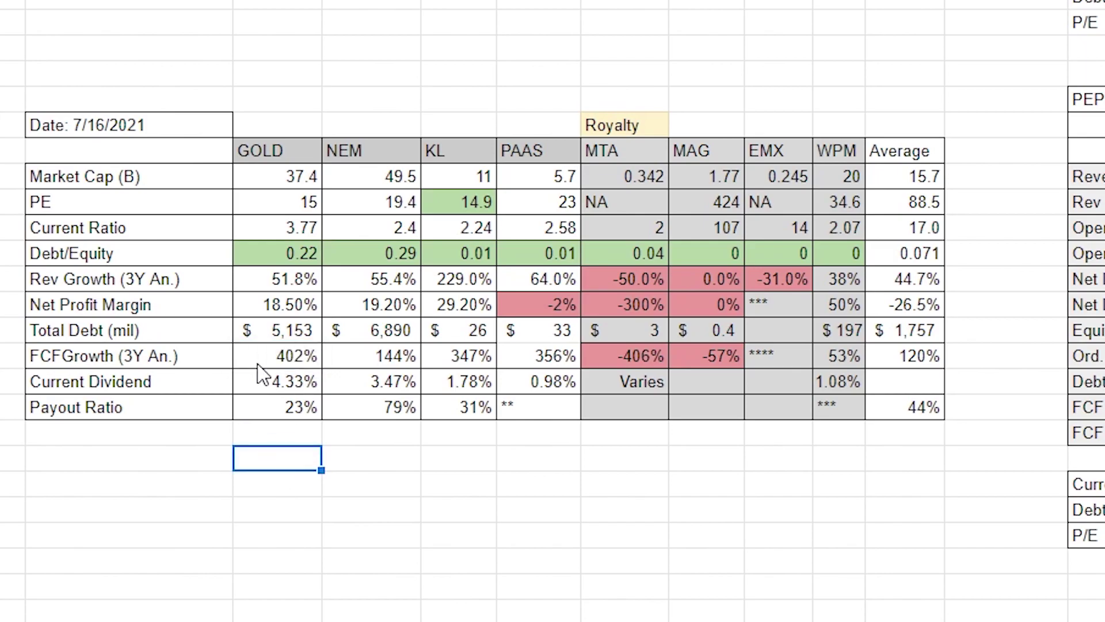
# Examine BABA's yearly FCF figures from 2017 to 2020 in its analysis table
pyautogui.scroll(-5, 512, 385)
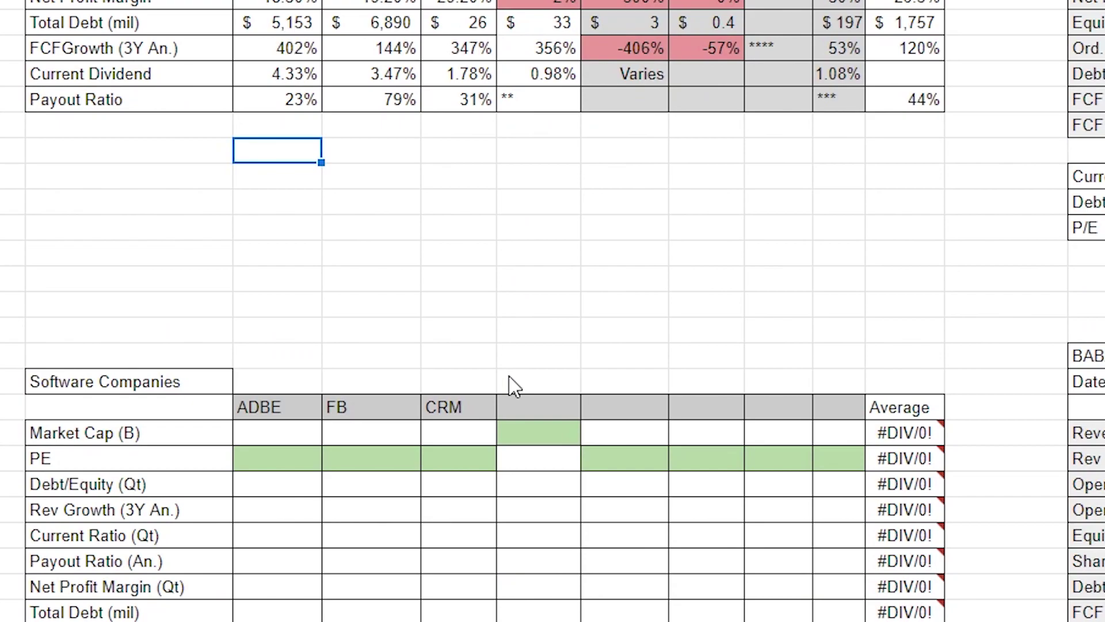
pyautogui.scroll(3, 512, 384)
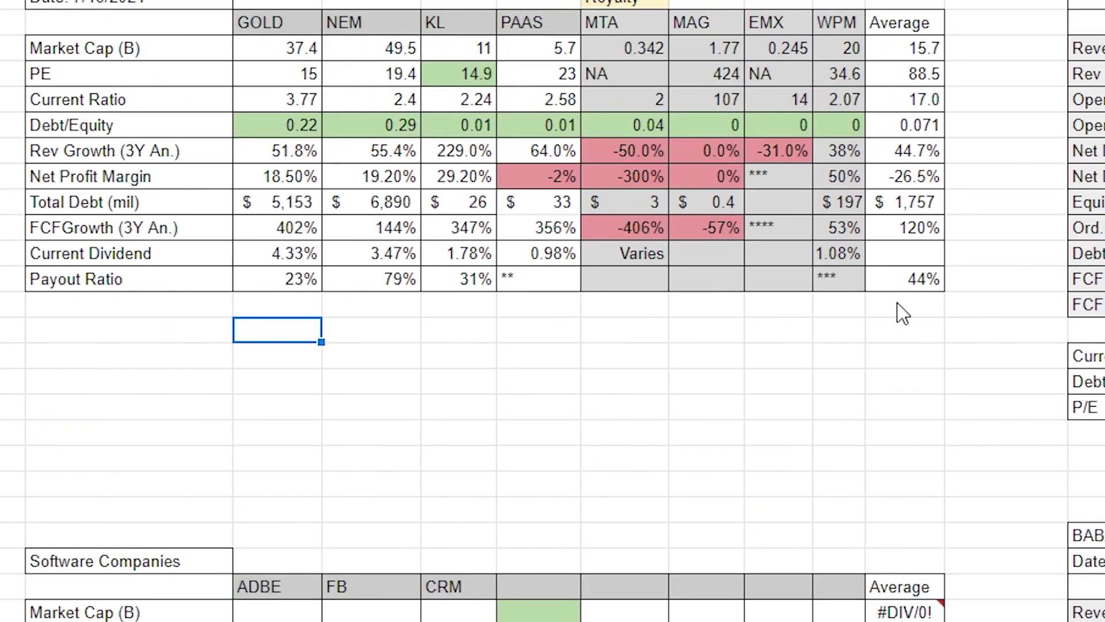
pyautogui.scroll(-5, 903, 314)
pyautogui.hscroll(5, 553, 311)
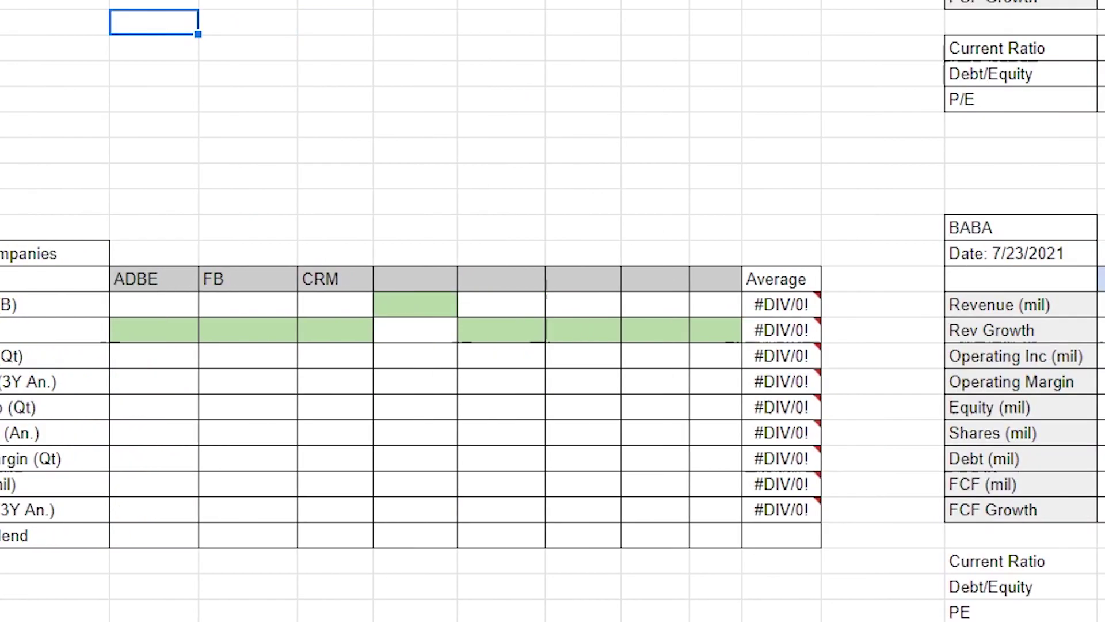
pyautogui.scroll(-3, 1079, 420)
pyautogui.scroll(-5, 1063, 470)
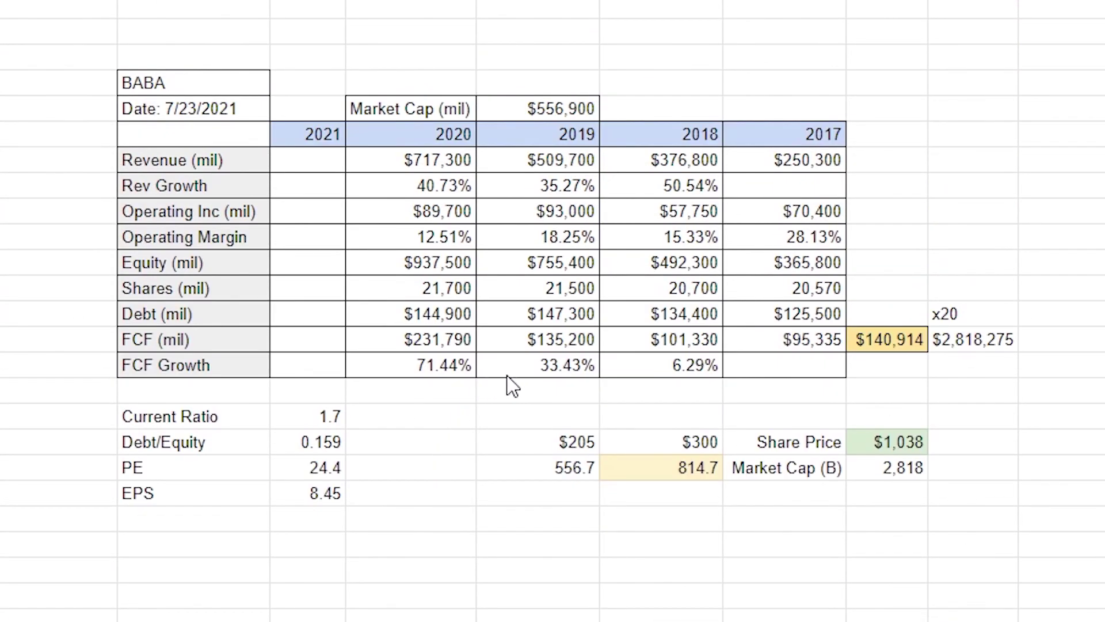
pyautogui.click(770, 346)
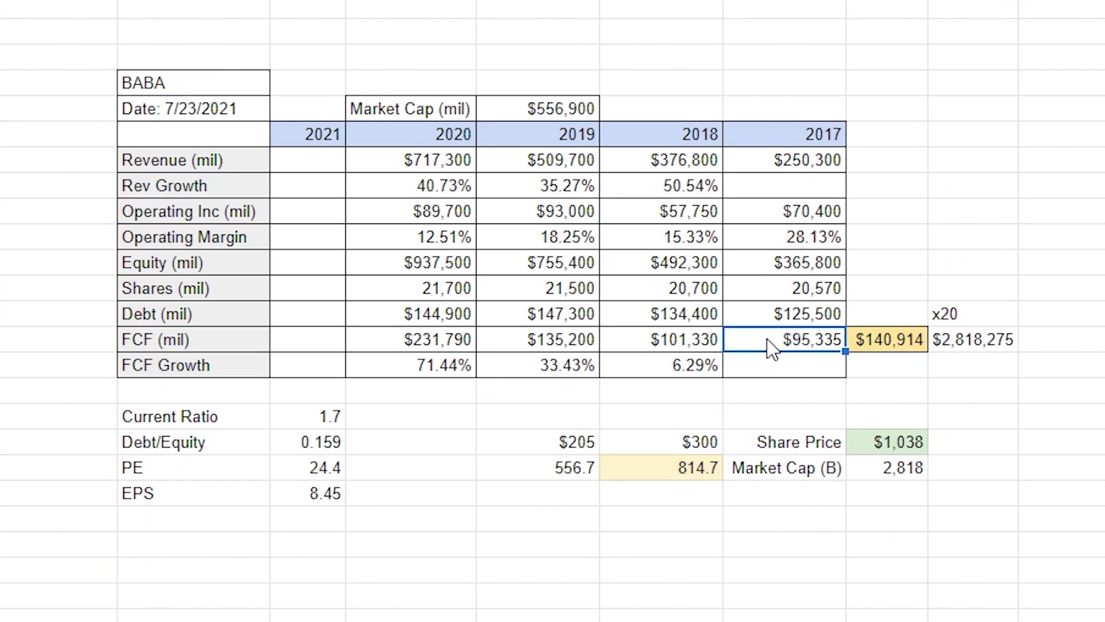
pyautogui.click(464, 351)
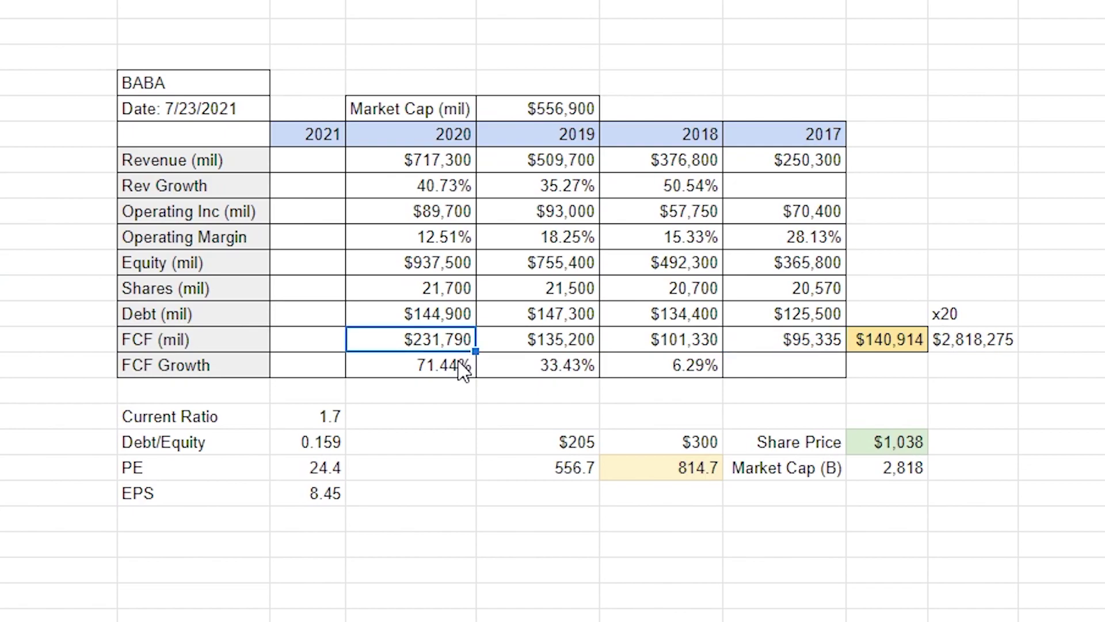
pyautogui.click(690, 347)
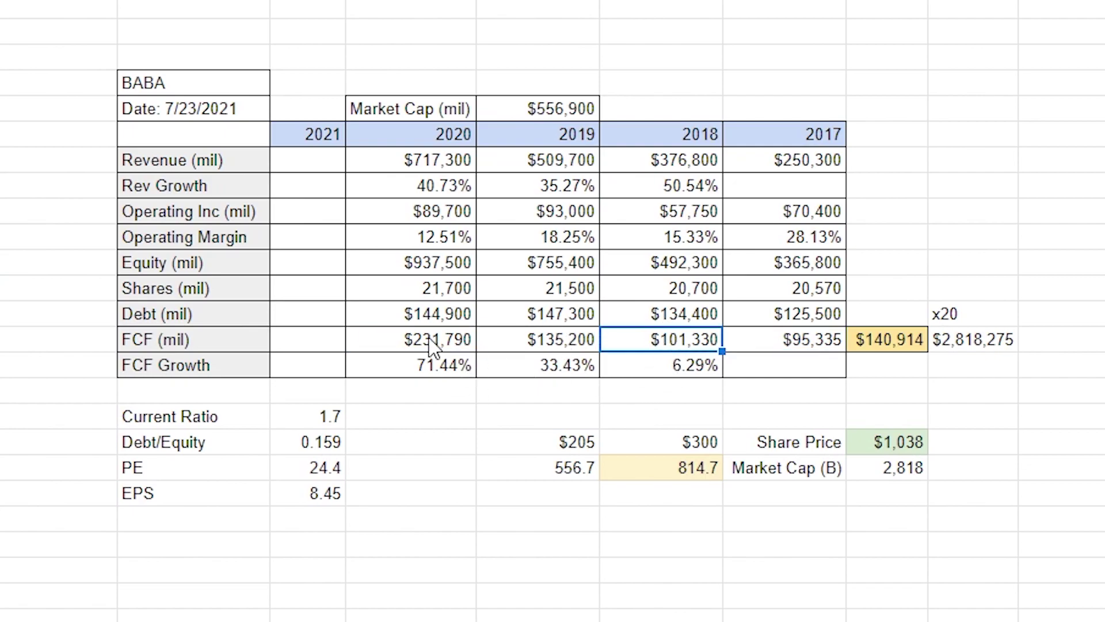
pyautogui.click(790, 348)
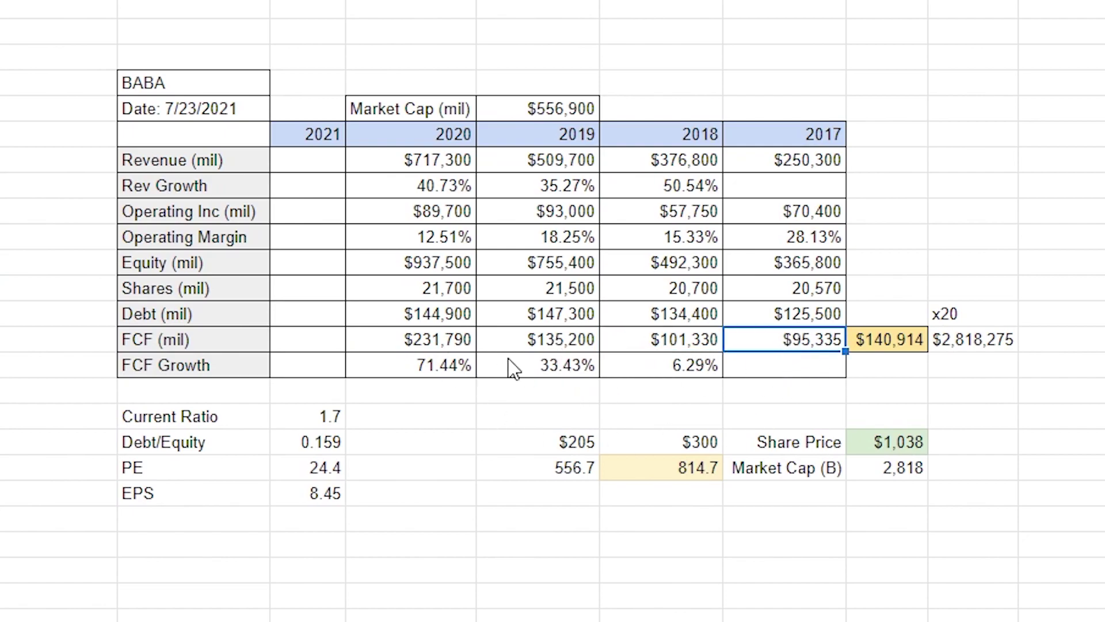
pyautogui.moveTo(806, 345); pyautogui.dragTo(415, 343)
pyautogui.click(805, 351)
pyautogui.click(403, 347)
# Calculate BABA's 2017 to 2020 FCF growth with =(O54-R54)/R54 in the Rev Growth row, two columns past 2017
pyautogui.doubleClick(952, 195)
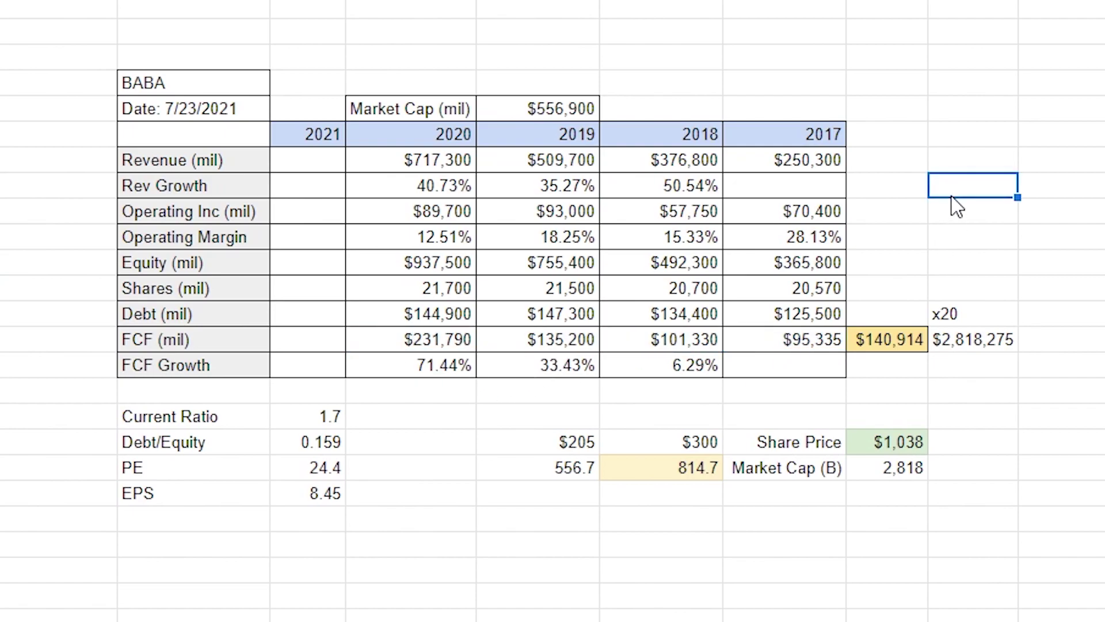
pyautogui.write('=')
pyautogui.click(414, 346)
pyautogui.write('-')
pyautogui.click(797, 352)
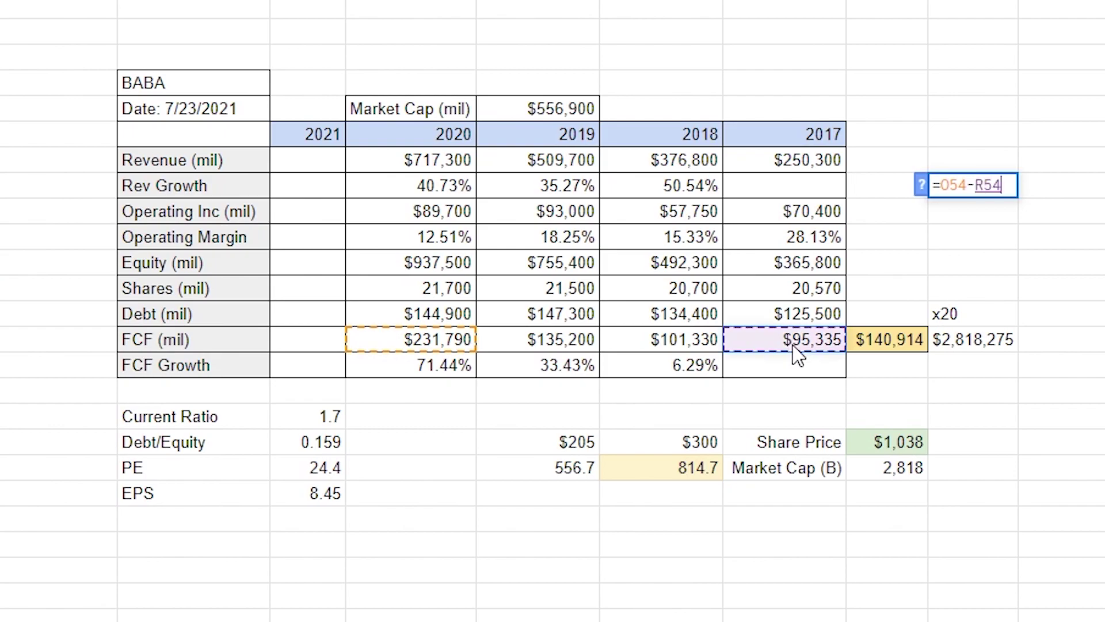
pyautogui.click(938, 185)
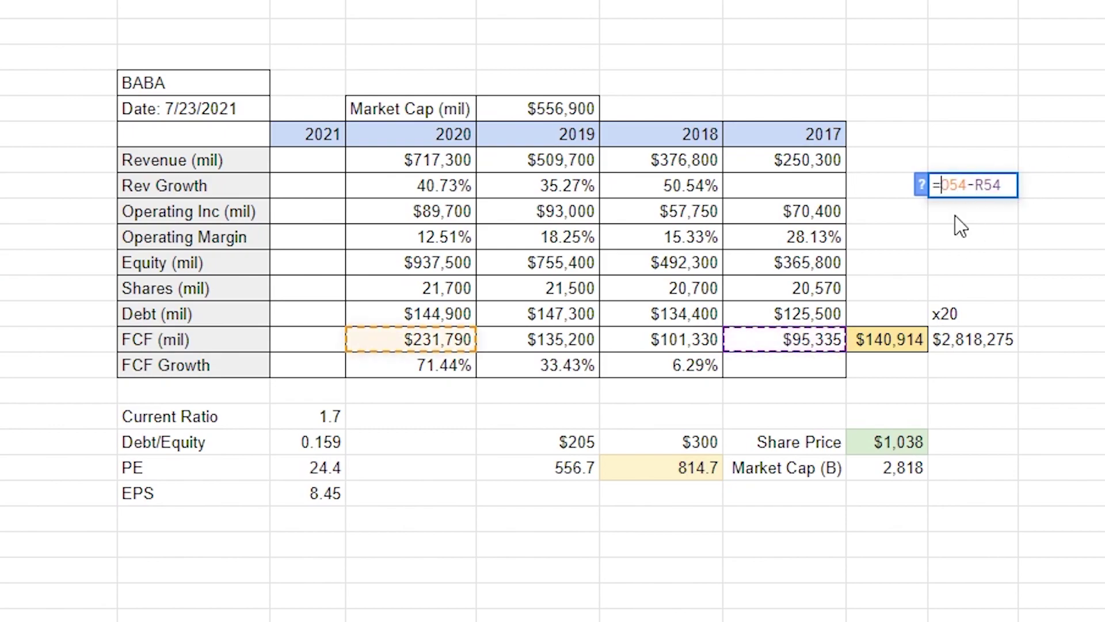
pyautogui.write('(')
pyautogui.click(1011, 185)
pyautogui.write(')/')
pyautogui.click(825, 343)
pyautogui.press('Return')
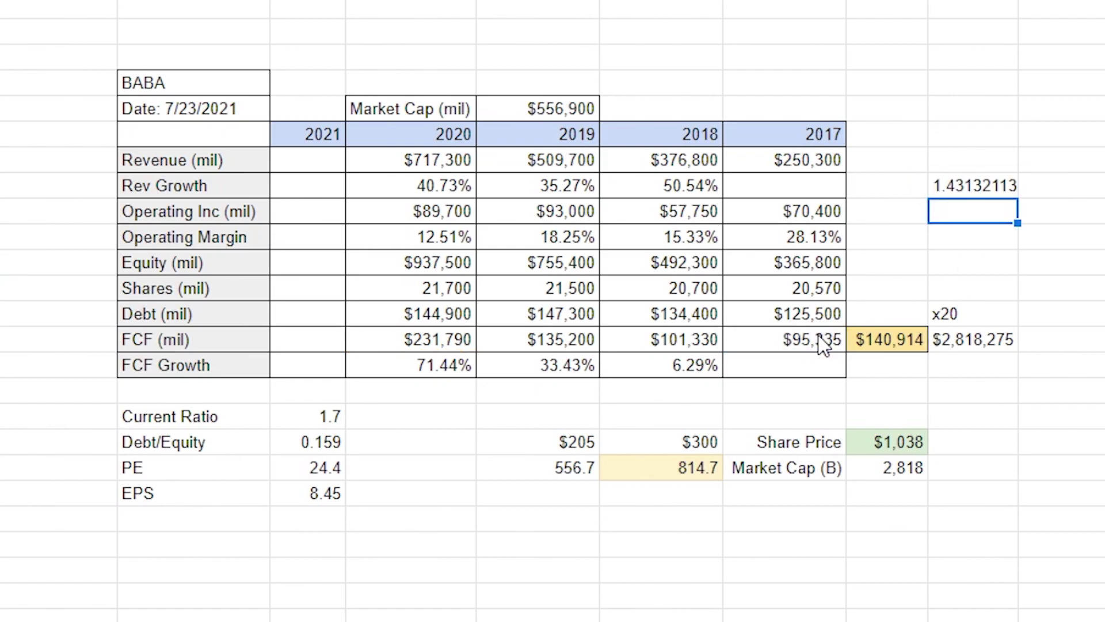
# Format the BABA 2017 to 2020 FCF growth result beside the table as a percentage
pyautogui.click(983, 191)
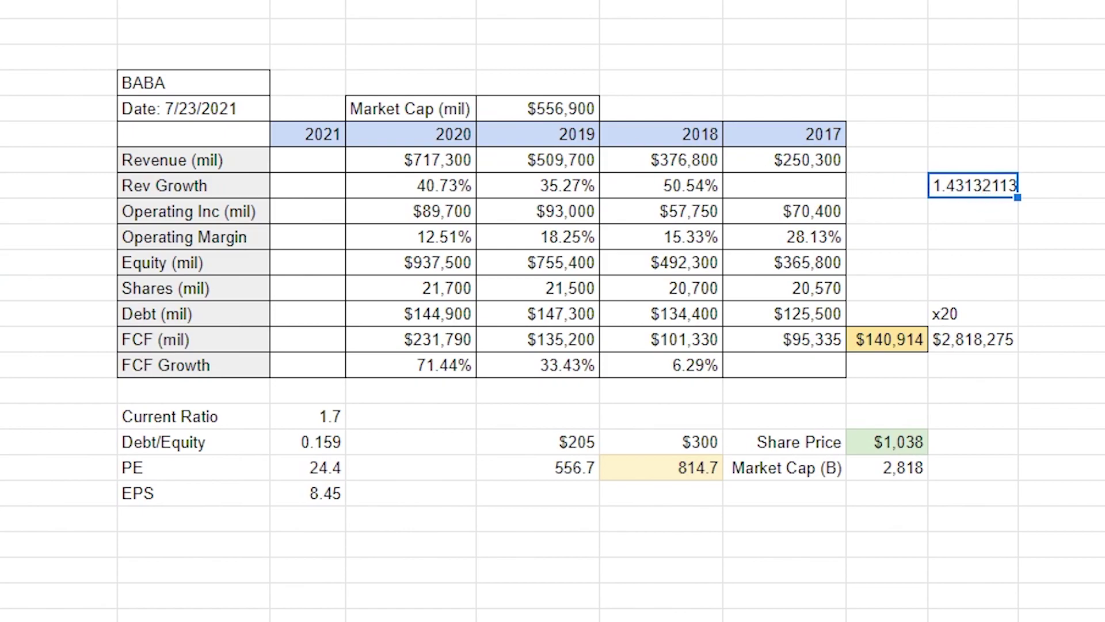
pyautogui.hotkey('ctrl', 'shift', '5')
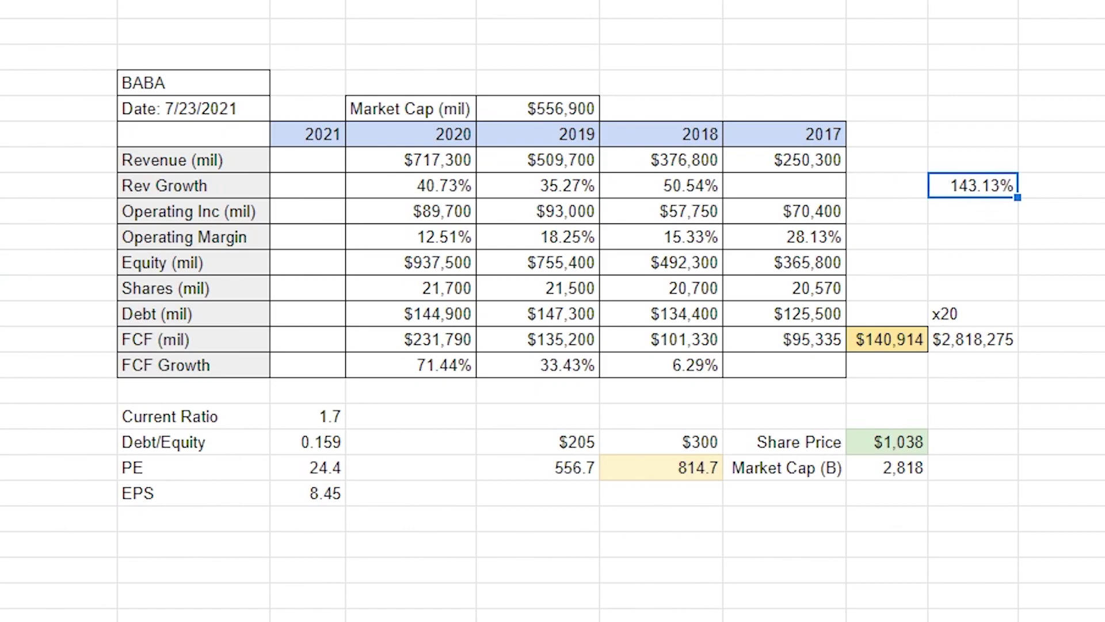
# Check the percentage's growth formula against BABA's 2017 and 2020 FCF figures
pyautogui.click(1059, 262)
pyautogui.click(771, 343)
pyautogui.click(446, 349)
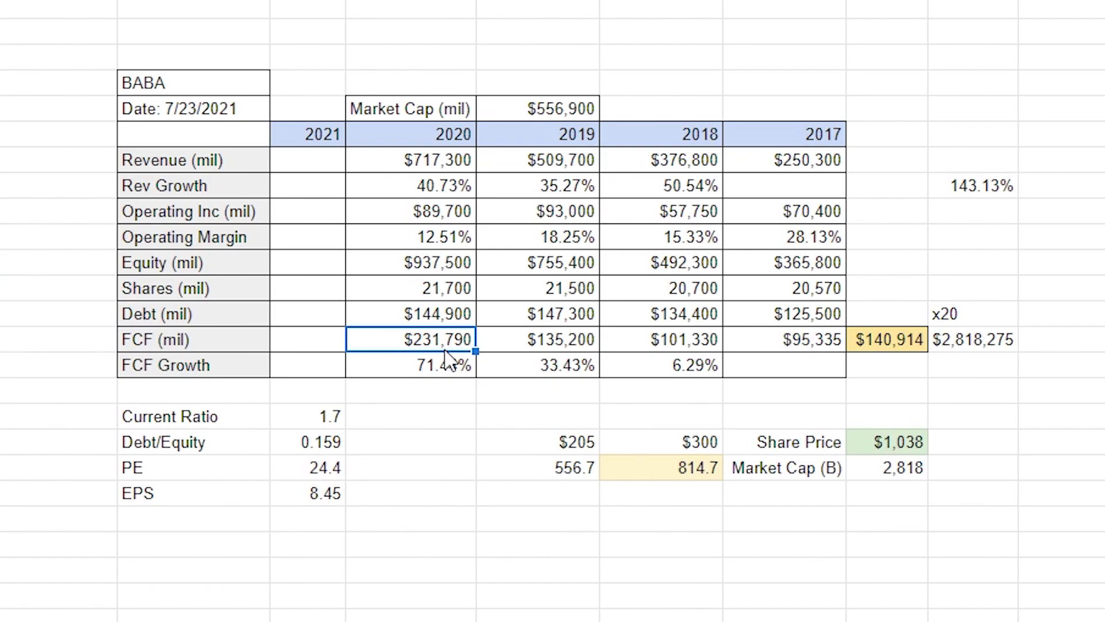
pyautogui.doubleClick(996, 187)
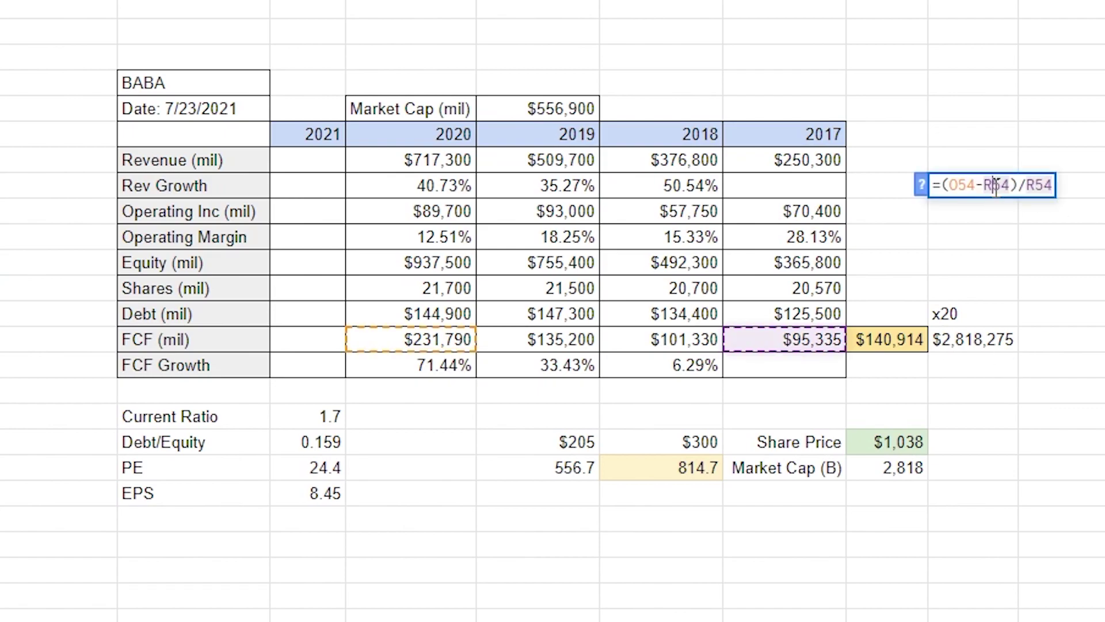
pyautogui.click(982, 246)
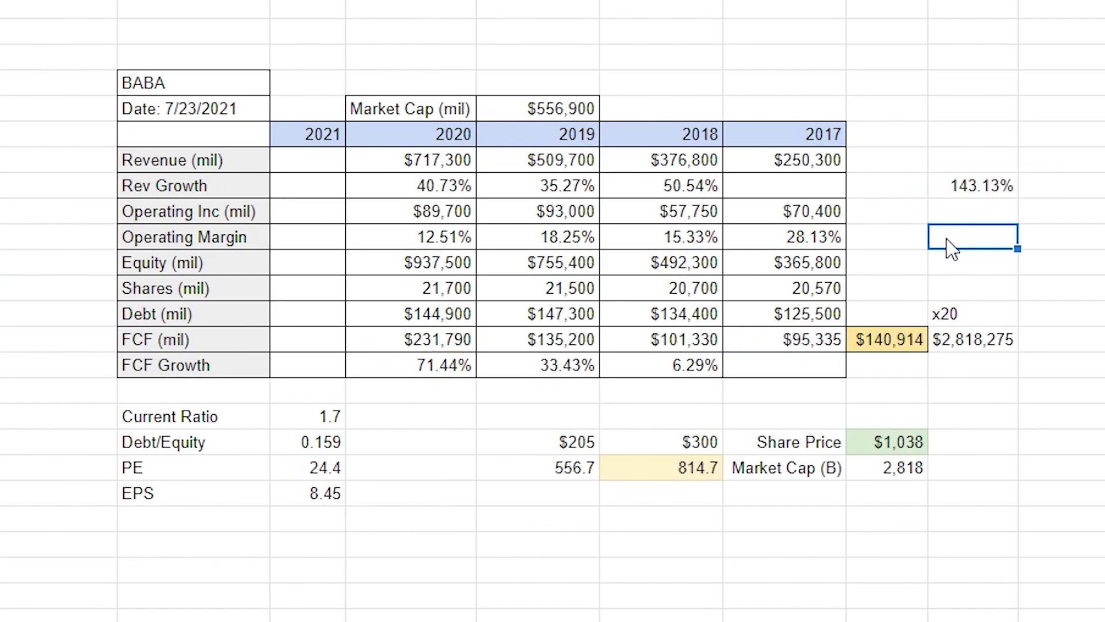
# Delete the FCF growth calculation beside BABA's Rev Growth row
pyautogui.click(993, 190)
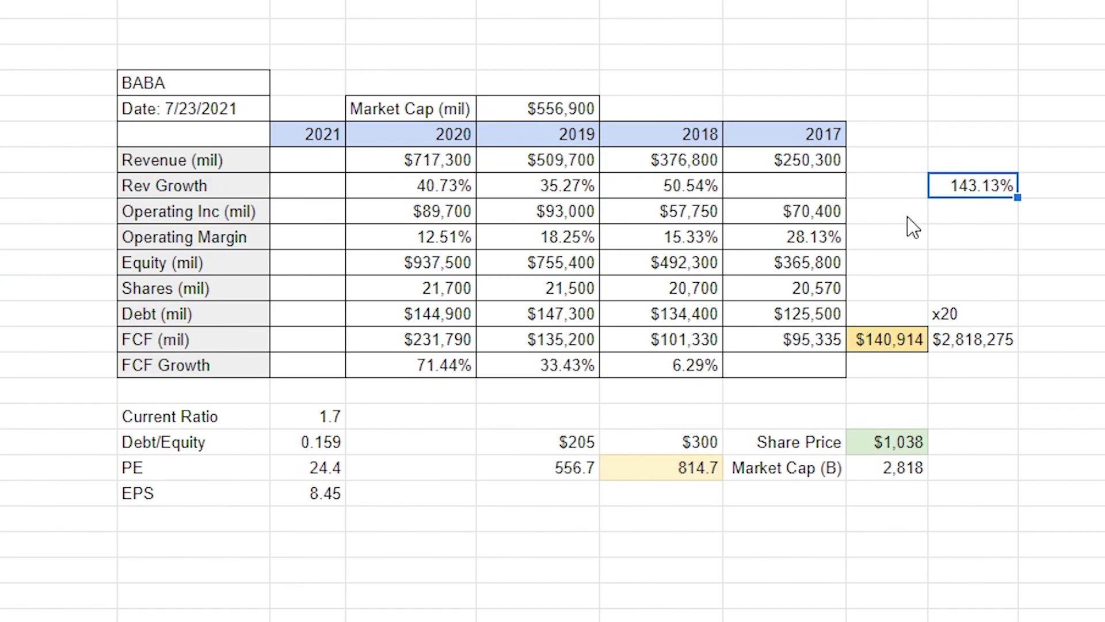
pyautogui.press('Delete')
# Copy the whole MRNA analysis table, from the row above its ticker through its PE row
pyautogui.scroll(2, 982, 217)
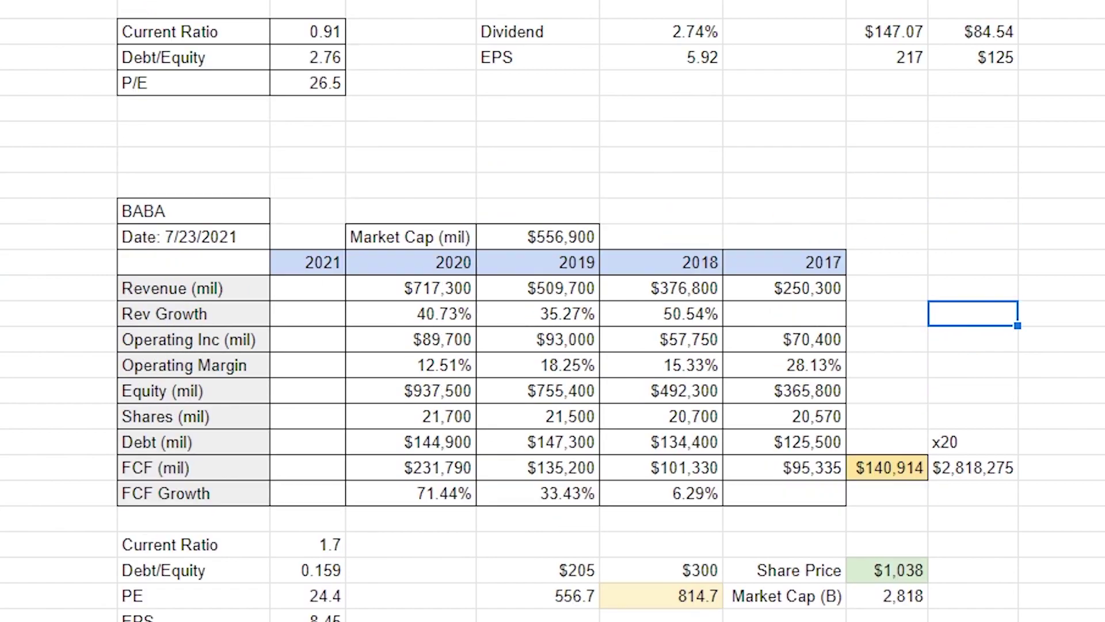
pyautogui.scroll(-1, 45, 395)
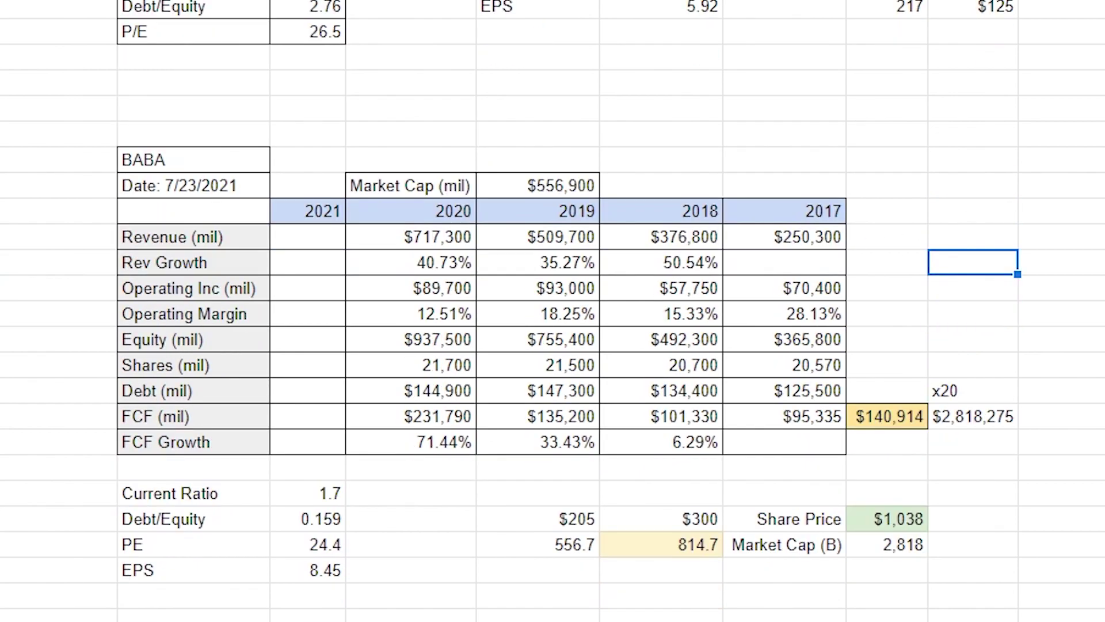
pyautogui.scroll(-5, 133, 234)
pyautogui.scroll(-6, 144, 244)
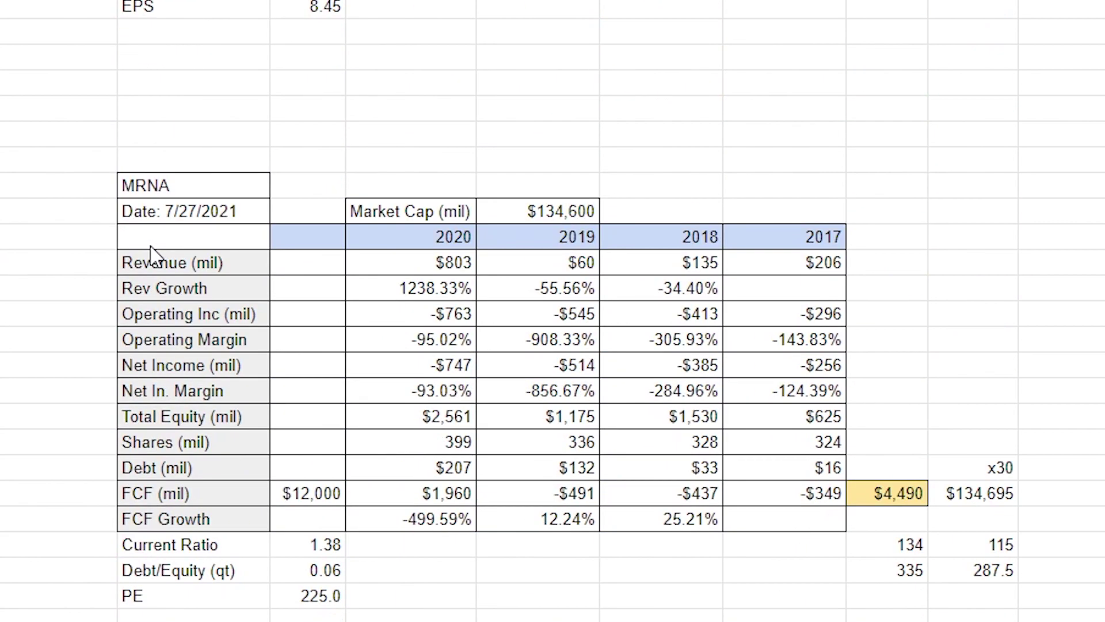
pyautogui.moveTo(148, 160); pyautogui.dragTo(998, 608)
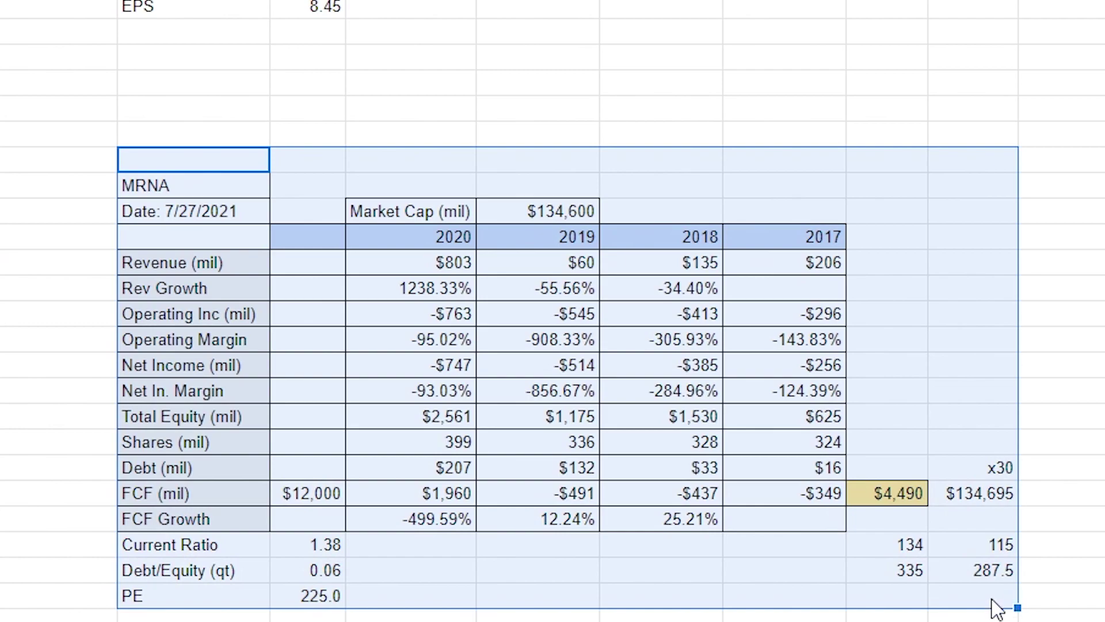
pyautogui.hotkey('ctrl', 'c')
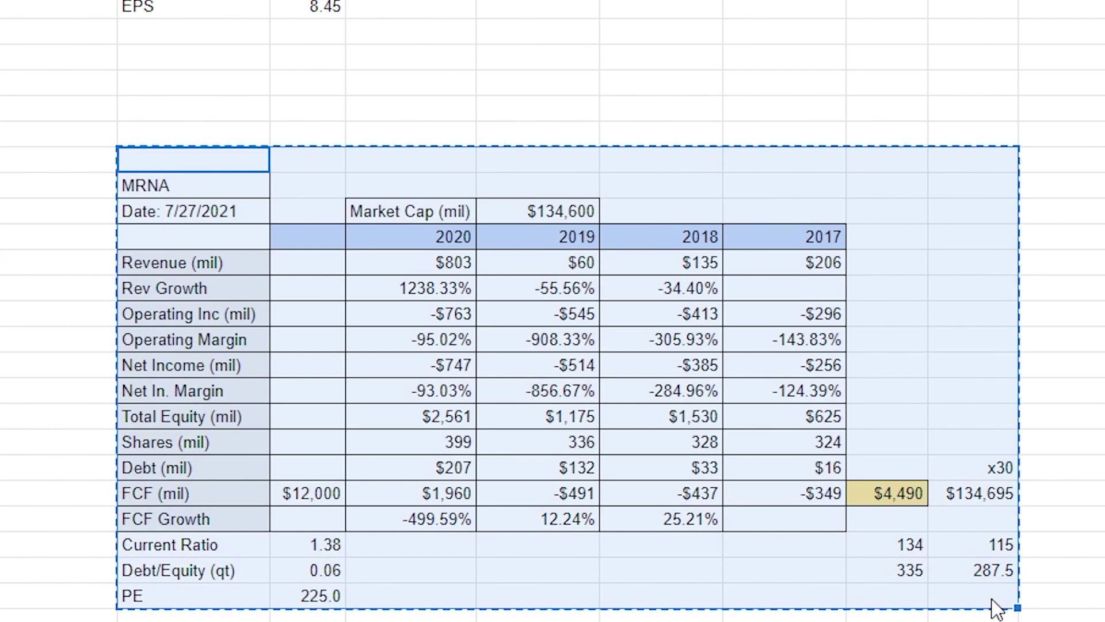
pyautogui.scroll(-15, 969, 605)
pyautogui.scroll(12, 824, 458)
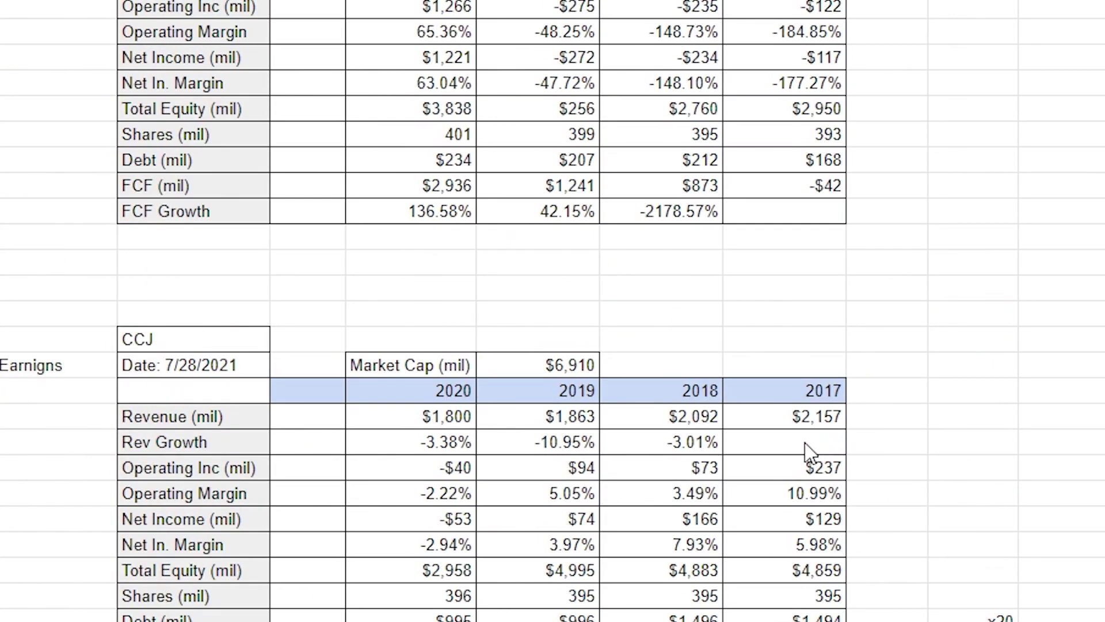
pyautogui.press('Escape')
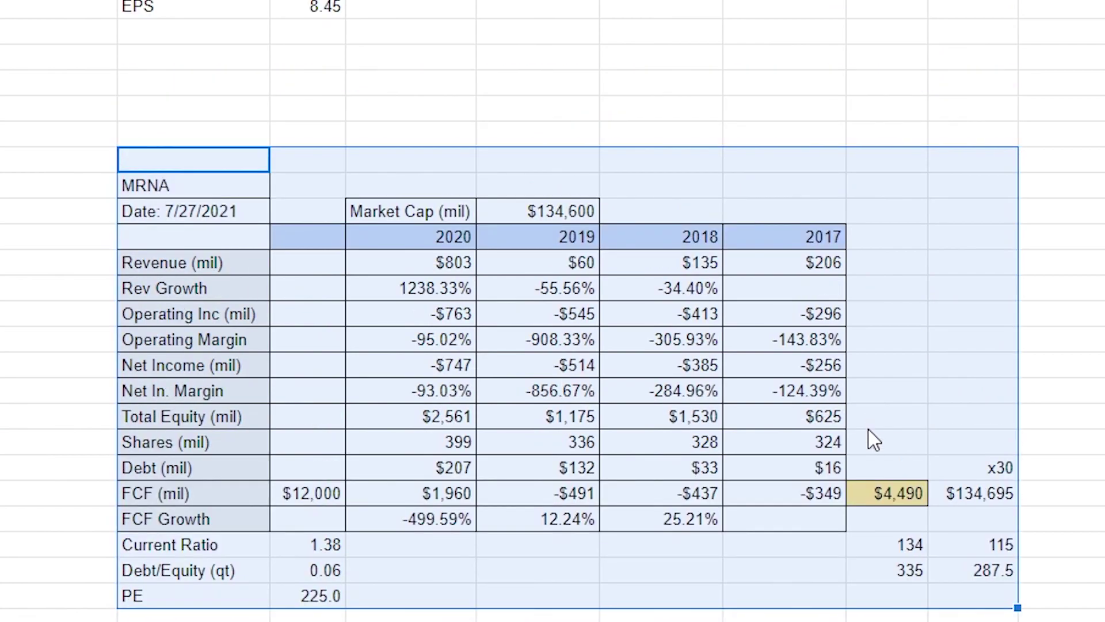
# Examine the 2018 to 2020 Rev Growth figures in MRNA's yearly analysis table
pyautogui.scroll(-2, 874, 440)
pyautogui.click(64, 237)
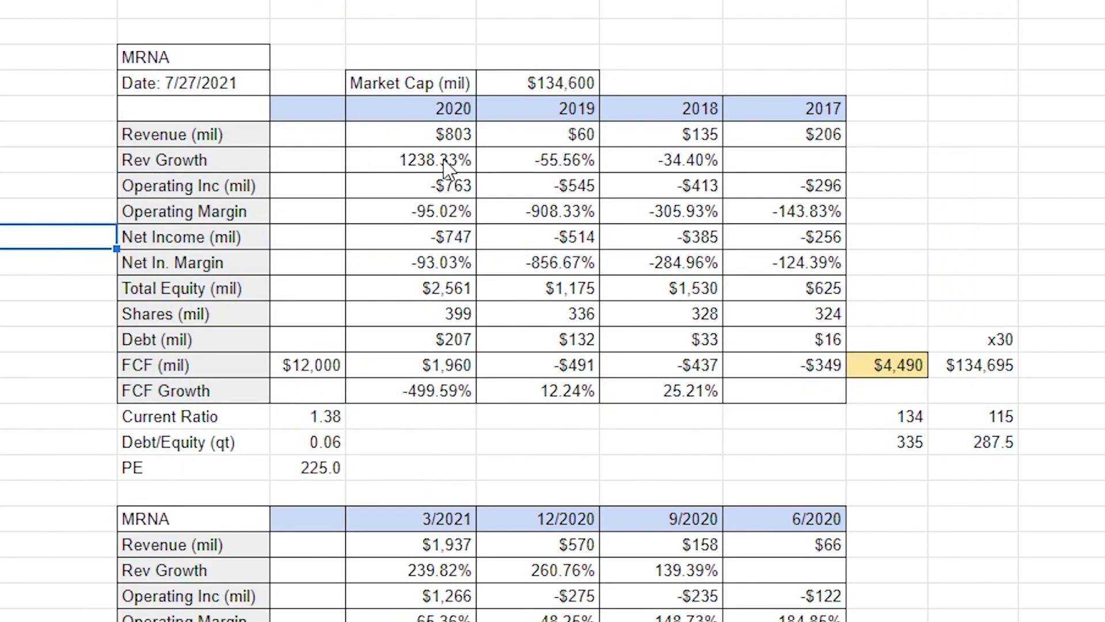
pyautogui.moveTo(440, 163); pyautogui.dragTo(667, 162)
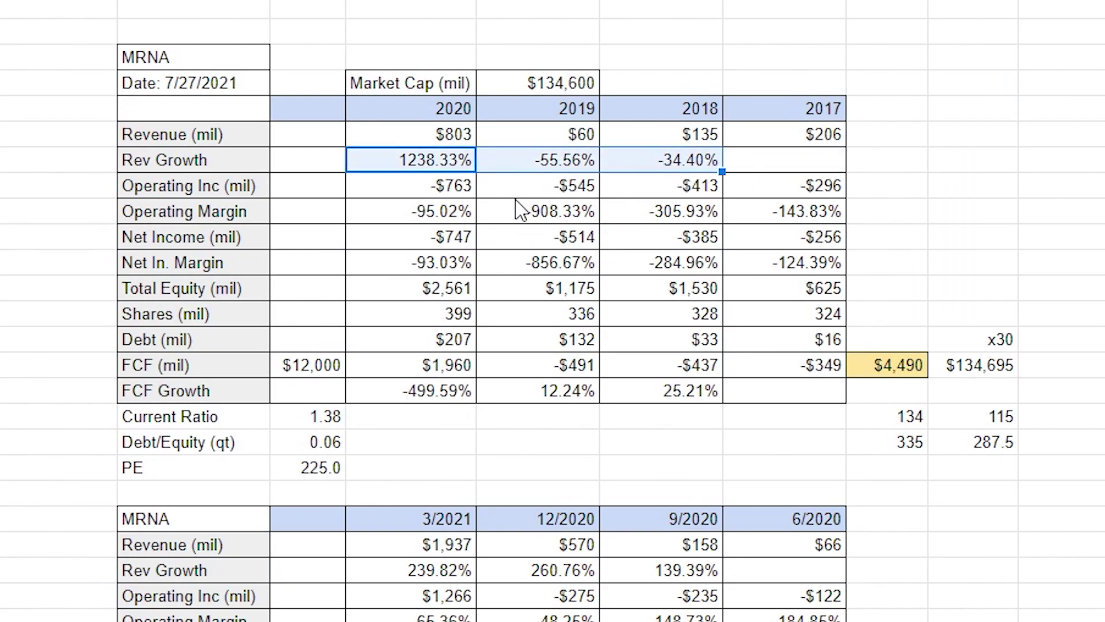
pyautogui.click(523, 195)
# Clear MRNA's 2017 to 2020 revenue figures and undo the deletion
pyautogui.moveTo(426, 141)
pyautogui.mouseDown()
pyautogui.moveTo(806, 154)
pyautogui.moveTo(742, 143)
pyautogui.moveTo(409, 141)
pyautogui.mouseUp()
pyautogui.click(740, 142)
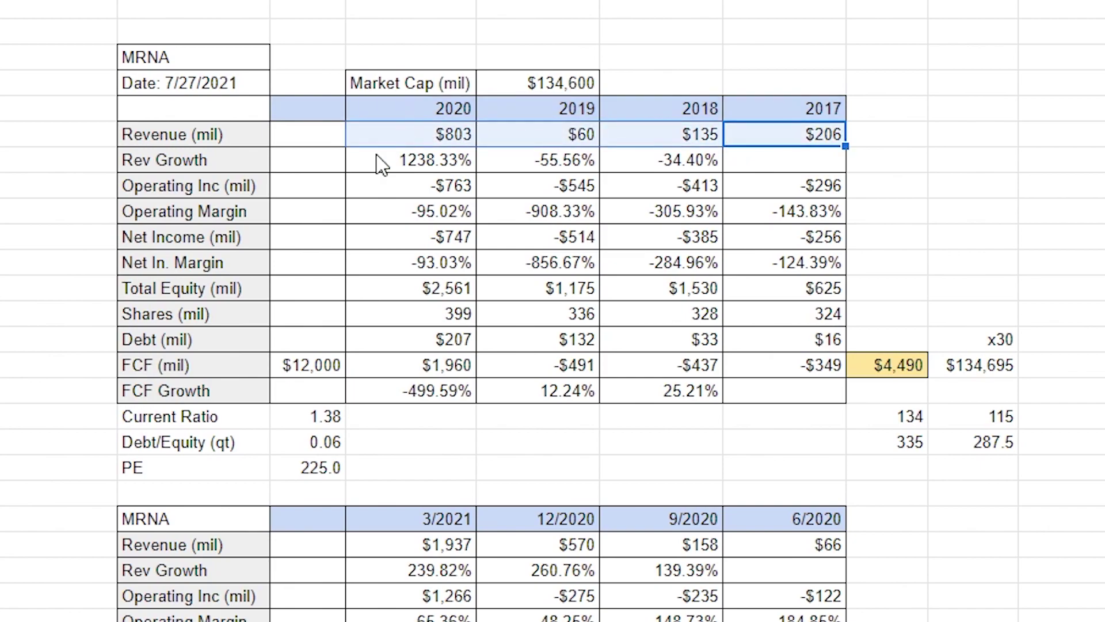
pyautogui.press('Delete')
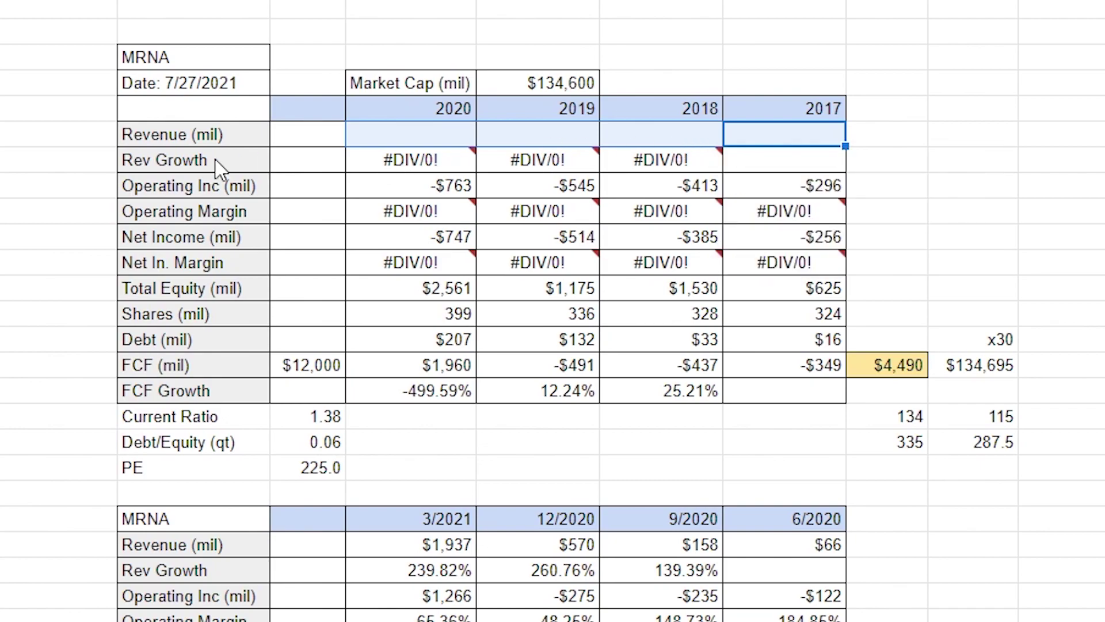
pyautogui.hotkey('ctrl', 'z')
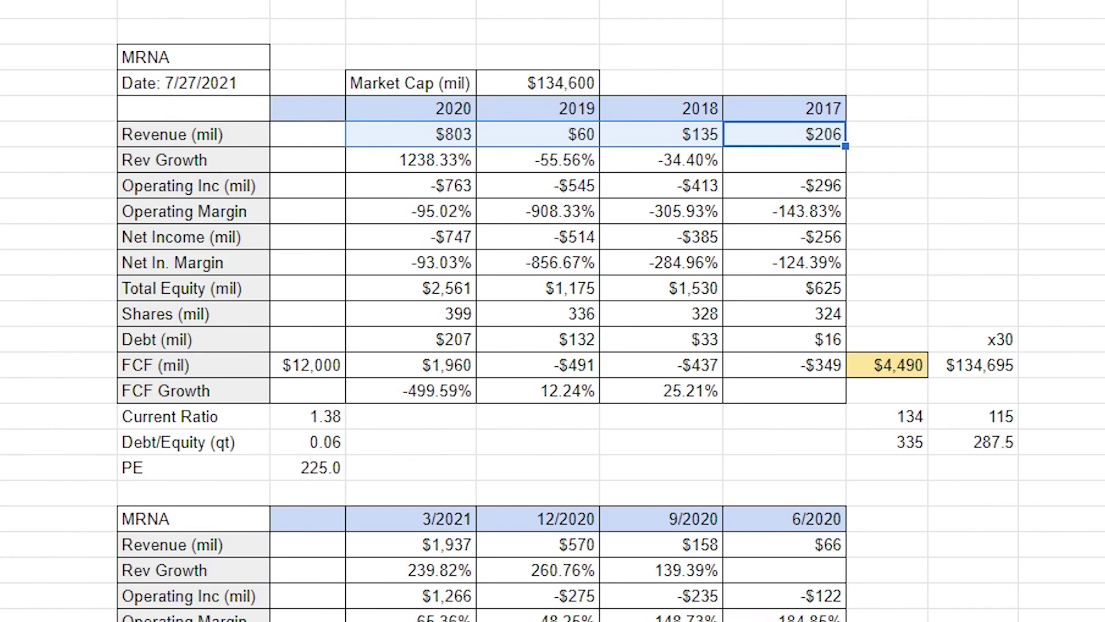
pyautogui.scroll(5, 303, 226)
pyautogui.scroll(6, 316, 444)
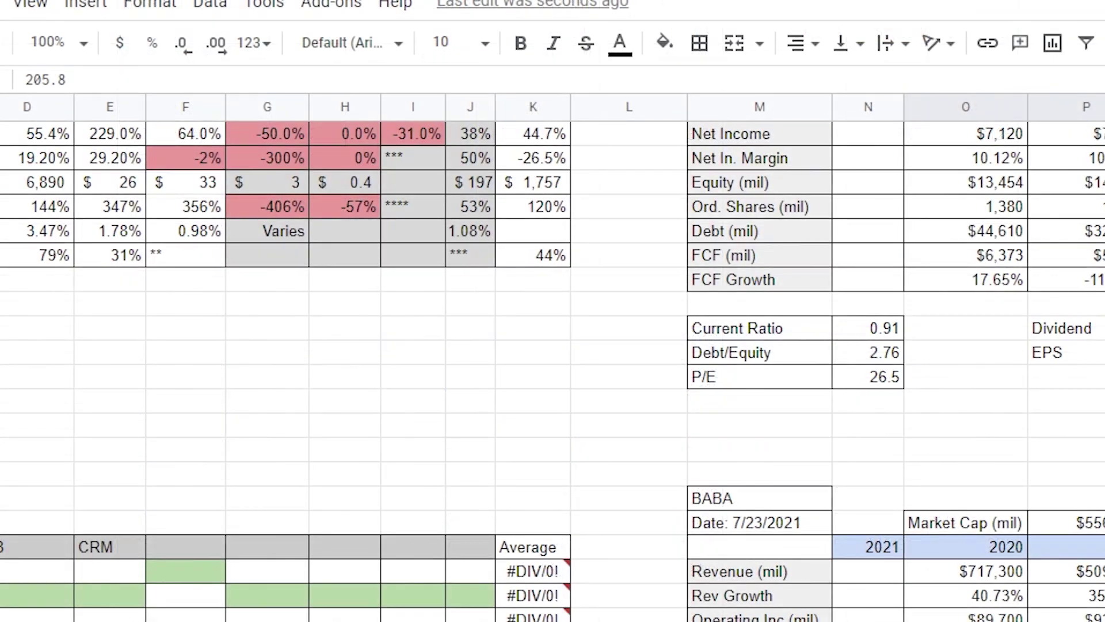
pyautogui.scroll(-5, 553, 346)
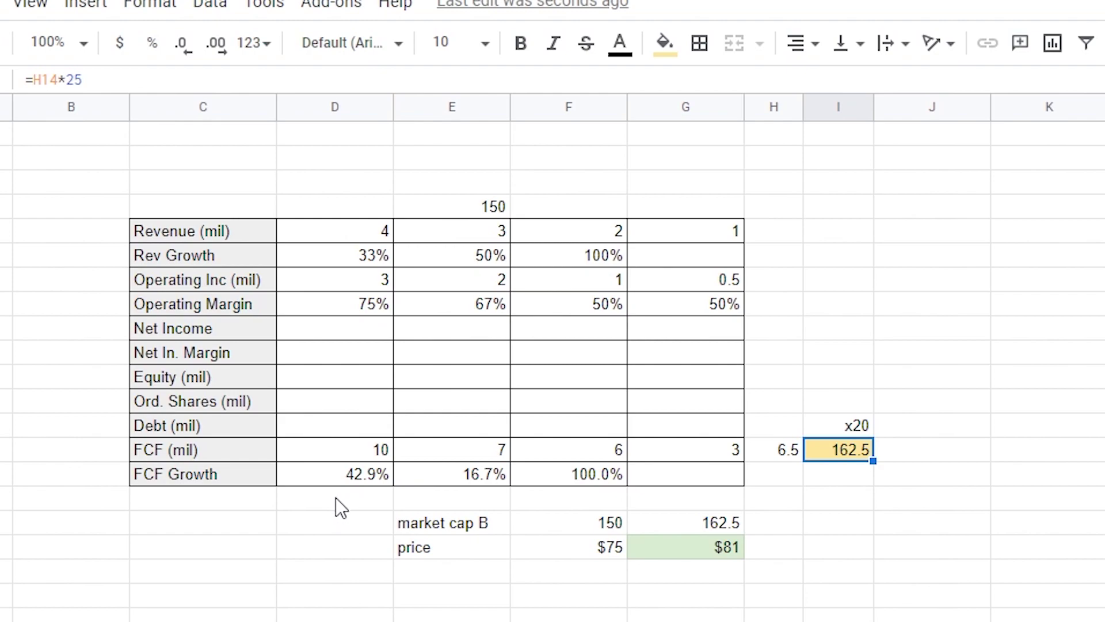
# Examine the FCF multiple cell beside the valuation table and the table's growth, margin and Net Income to Equity rows
pyautogui.doubleClick(840, 452)
pyautogui.click(816, 547)
pyautogui.click(835, 464)
pyautogui.moveTo(742, 383); pyautogui.dragTo(386, 310)
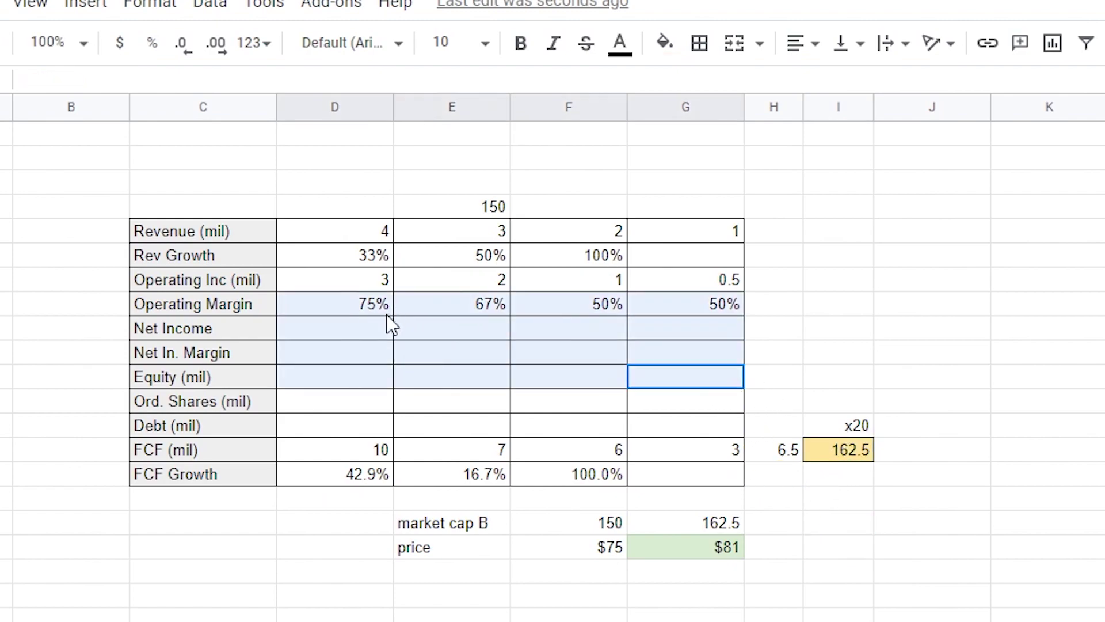
pyautogui.click(825, 426)
pyautogui.click(326, 335)
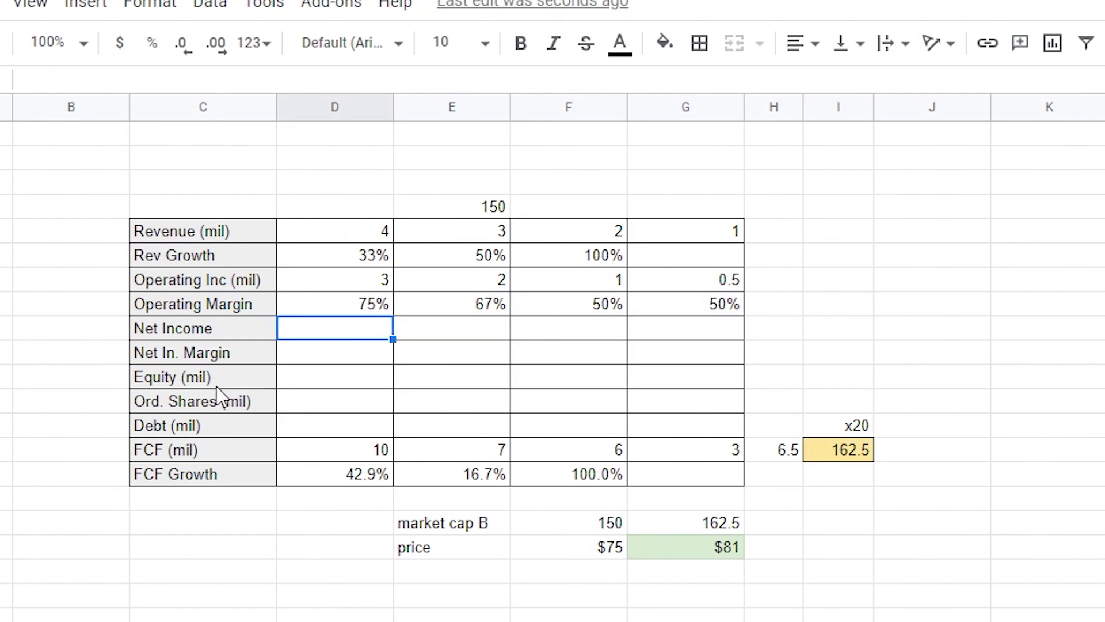
pyautogui.moveTo(518, 256); pyautogui.dragTo(283, 259)
pyautogui.click(284, 259)
# Recheck the FCF multiple formula, the figures from revenue to FCF Growth, and the estimated market cap
pyautogui.doubleClick(827, 453)
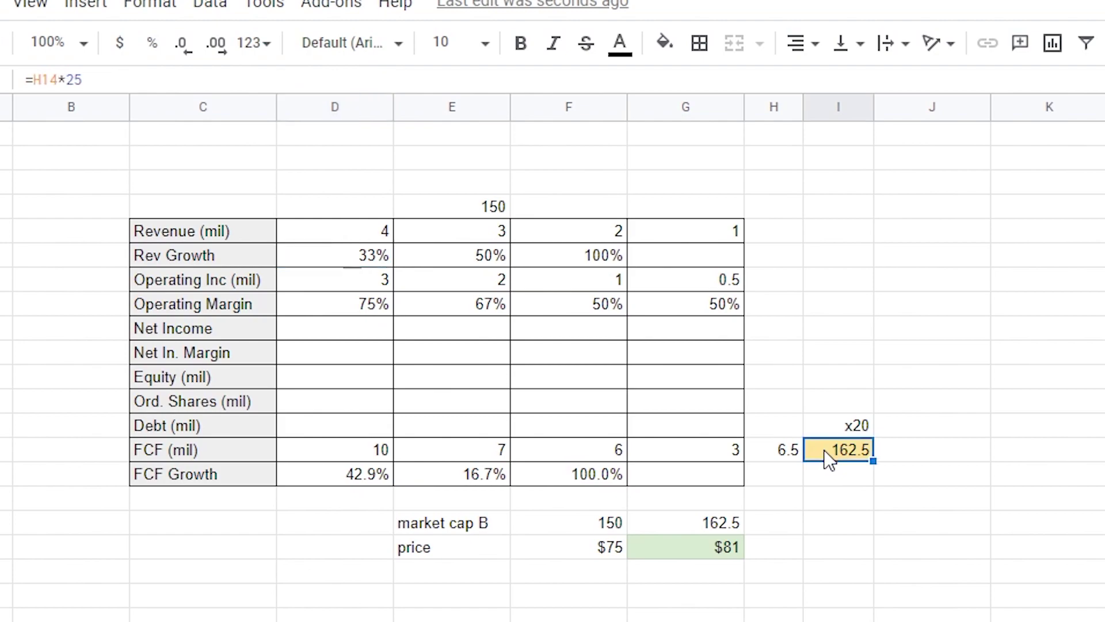
pyautogui.click(823, 527)
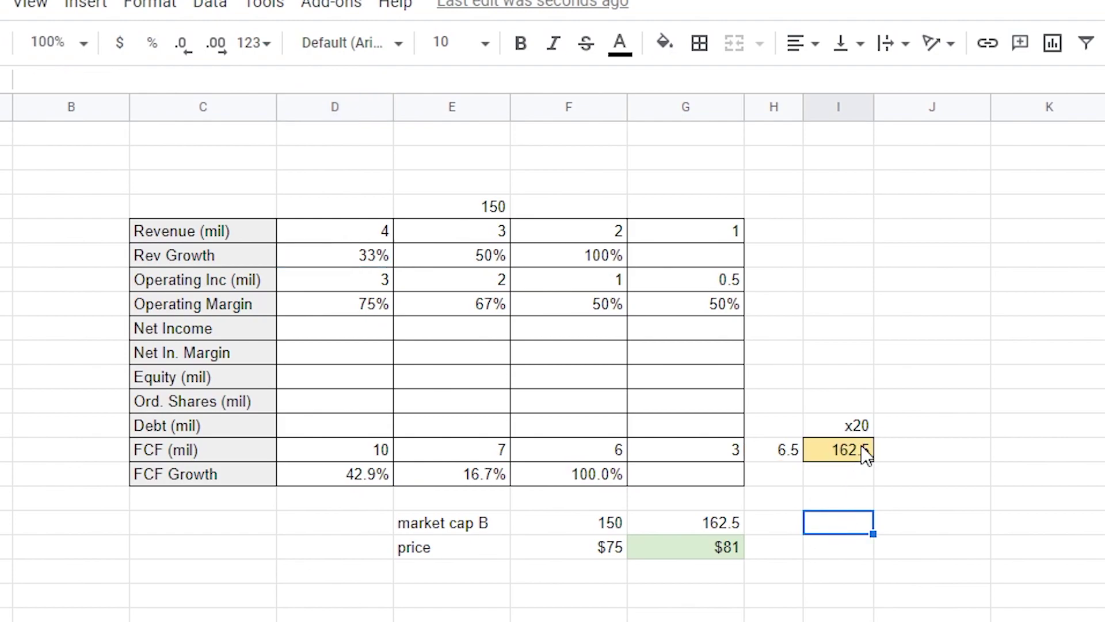
pyautogui.doubleClick(854, 453)
pyautogui.click(850, 476)
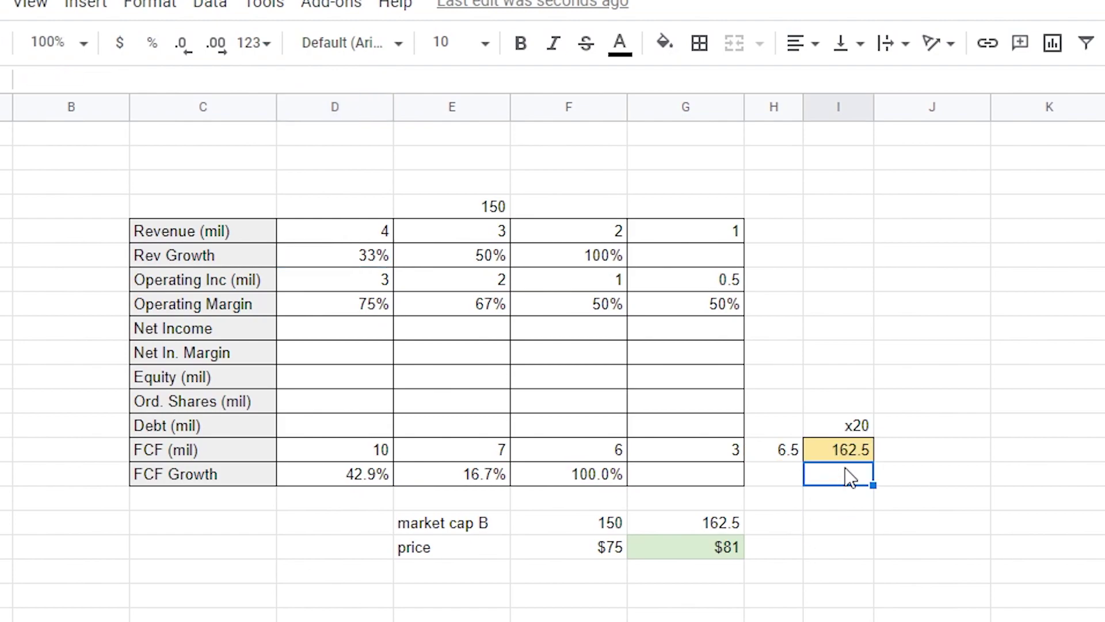
pyautogui.moveTo(735, 335); pyautogui.dragTo(323, 475)
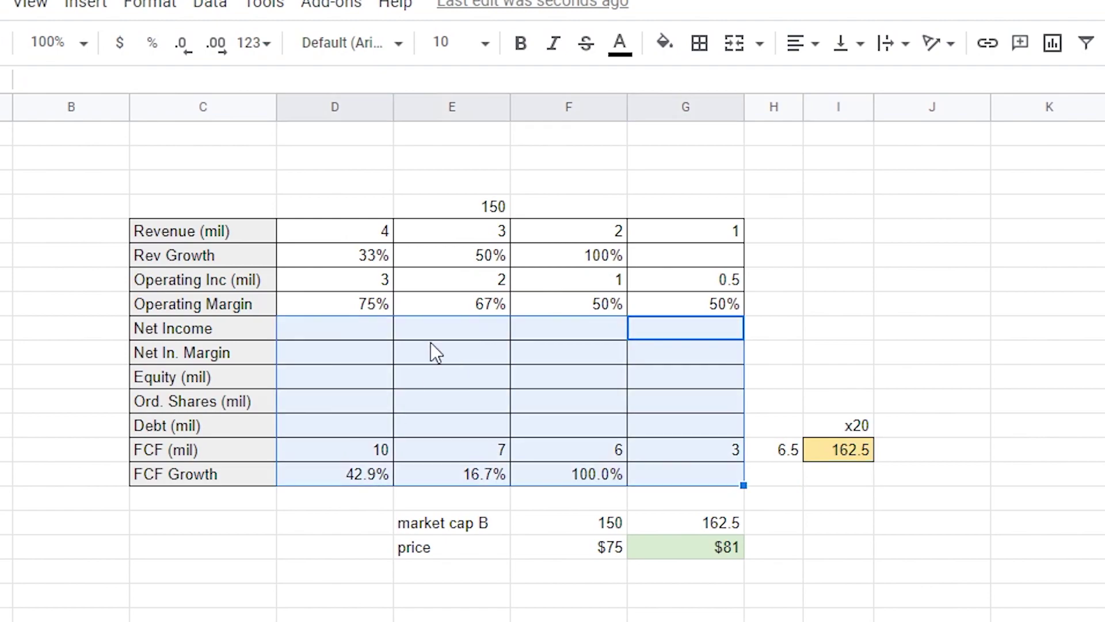
pyautogui.moveTo(714, 231); pyautogui.dragTo(770, 362)
pyautogui.click(665, 524)
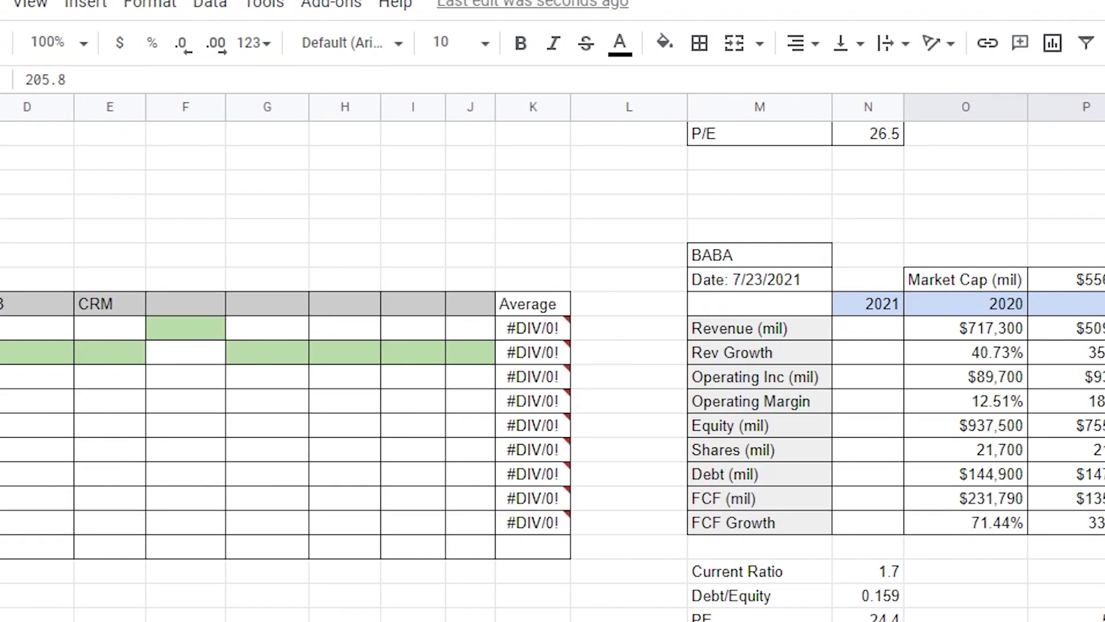
# Check the fill color options for the SPCE to NCLH header cells in the SPCE comparison table
pyautogui.scroll(-1, 552, 368)
pyautogui.scroll(-2, 553, 368)
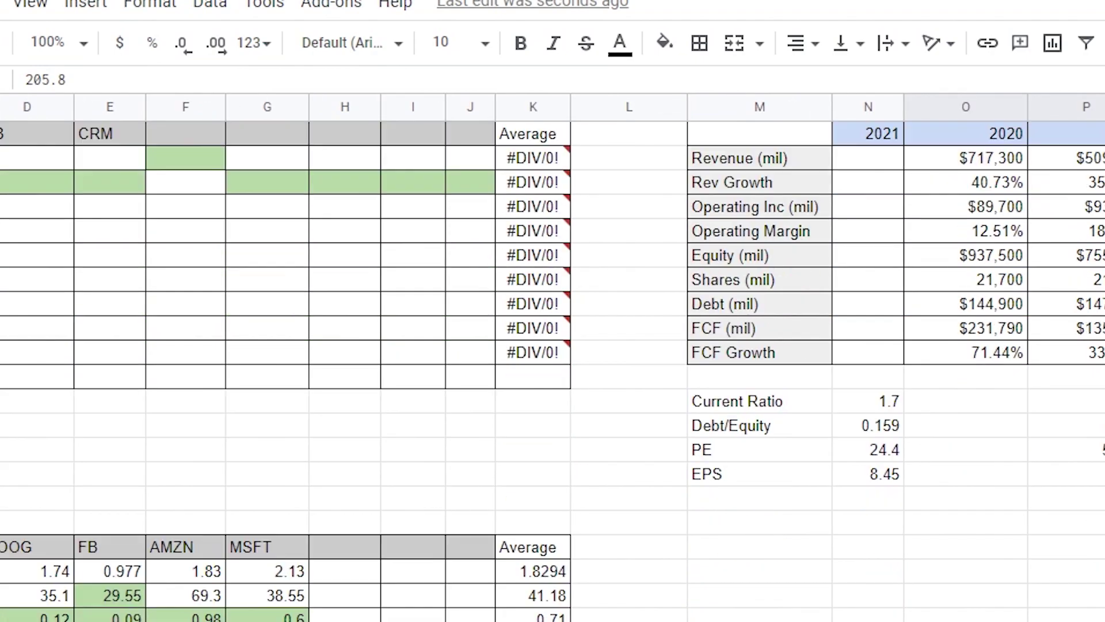
pyautogui.hscroll(-3, 210, 520)
pyautogui.scroll(-9, 317, 593)
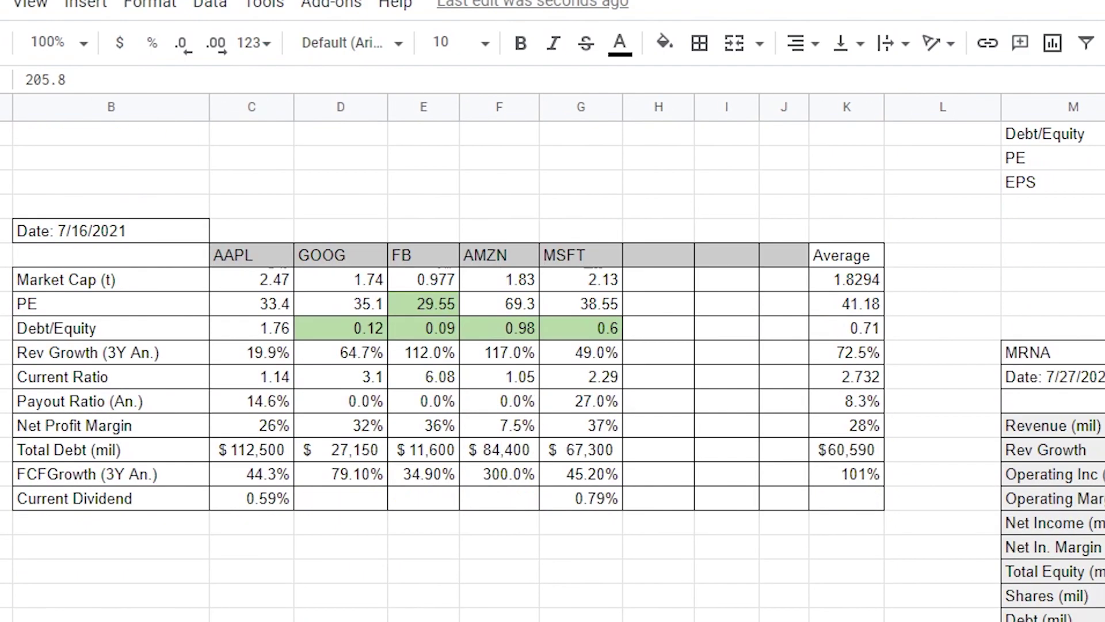
pyautogui.moveTo(267, 506); pyautogui.dragTo(506, 505)
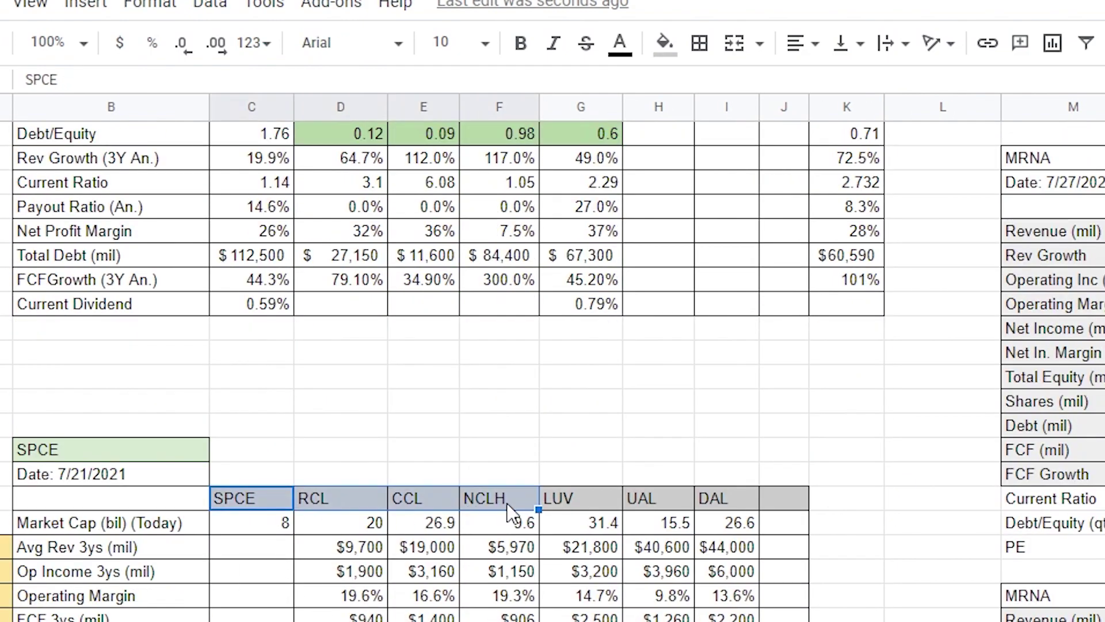
pyautogui.click(665, 43)
pyautogui.click(528, 431)
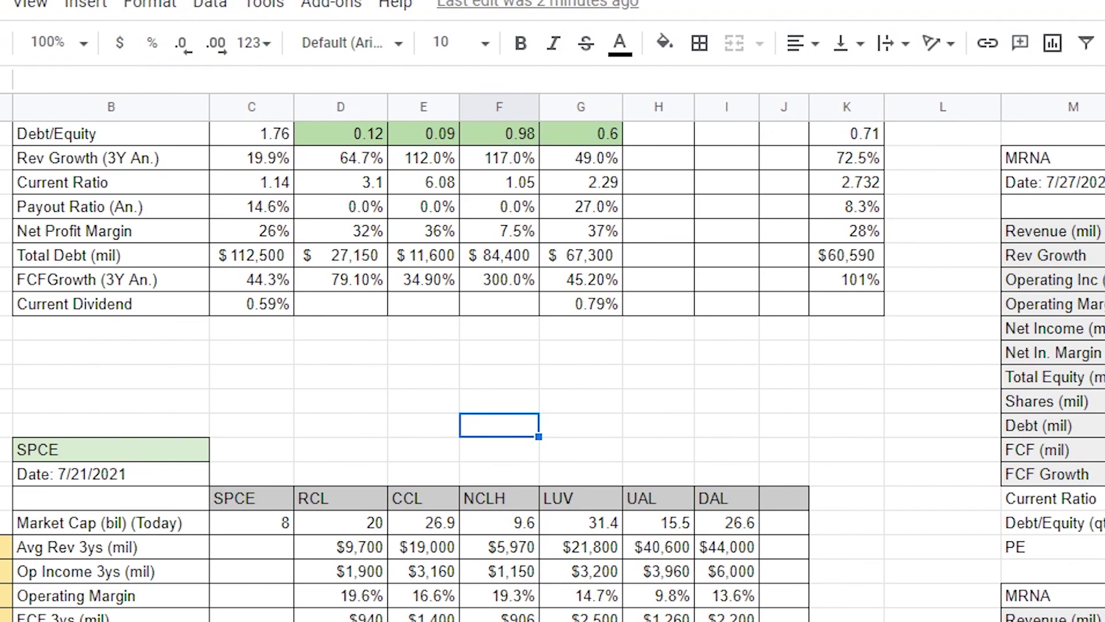
# Review the SPCE comparison table and its assumptions, the Software Companies table, and the GOLD to WPM comparison table
pyautogui.scroll(-2, 553, 357)
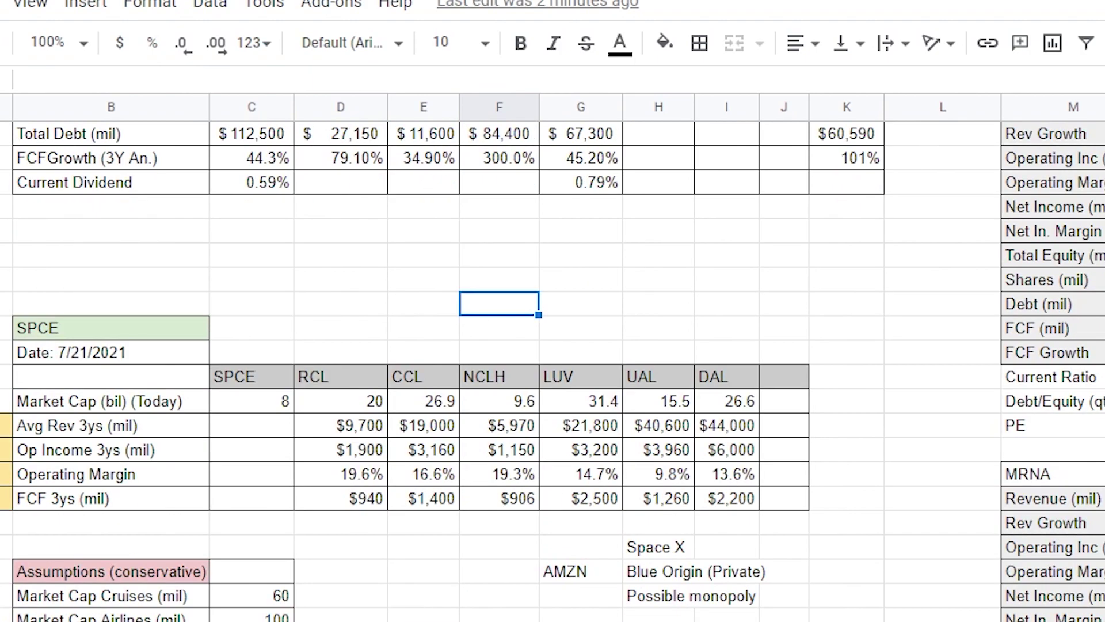
pyautogui.scroll(-3, 553, 368)
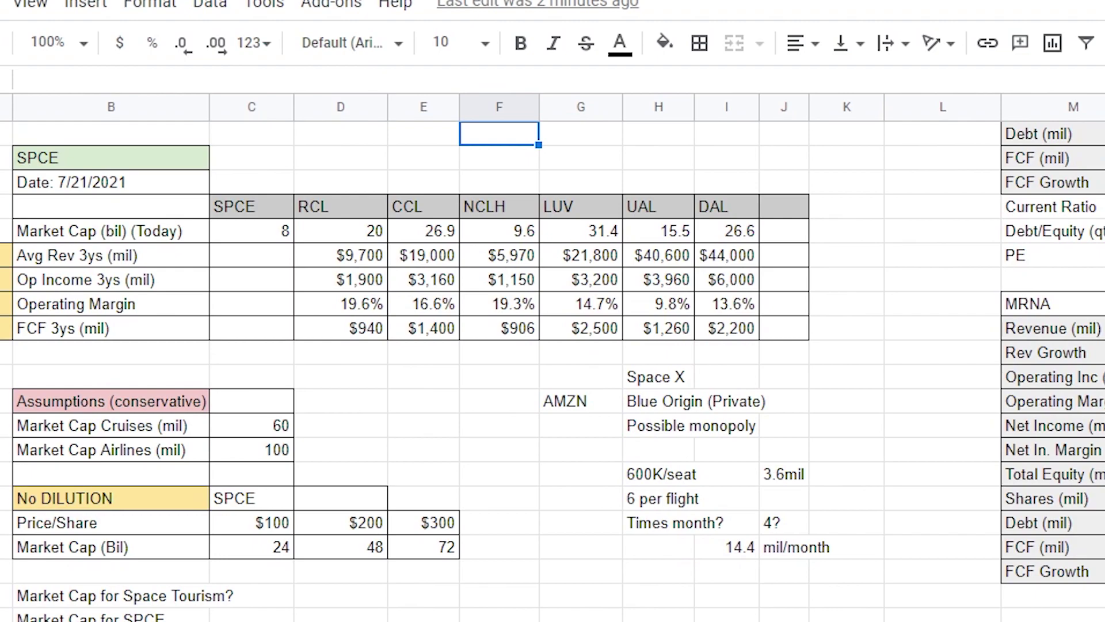
pyautogui.scroll(10, 553, 357)
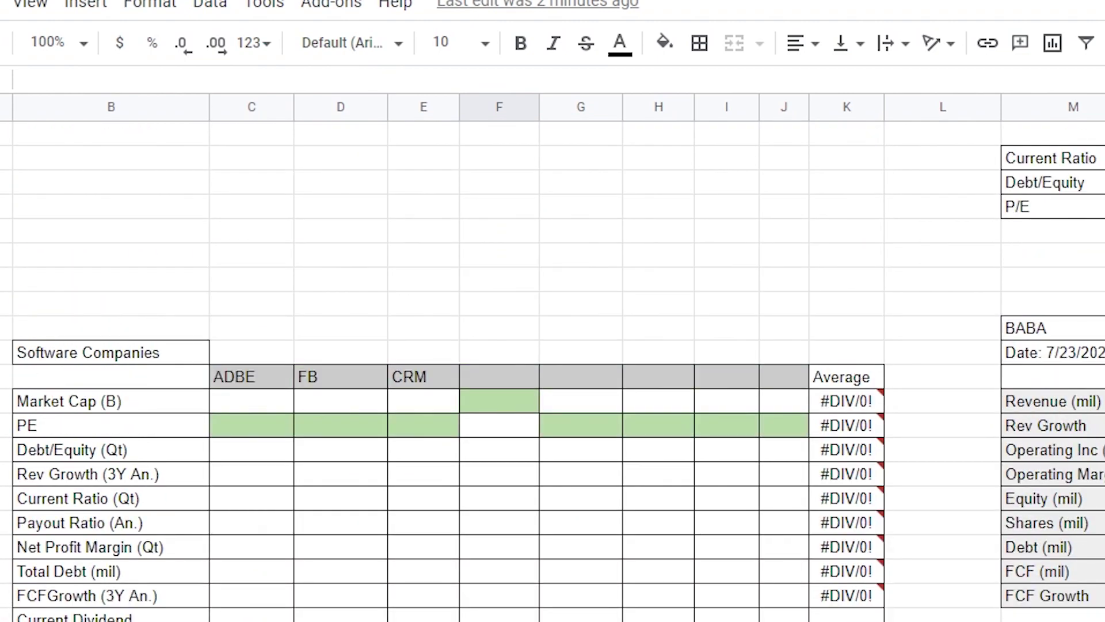
pyautogui.scroll(6, 449, 357)
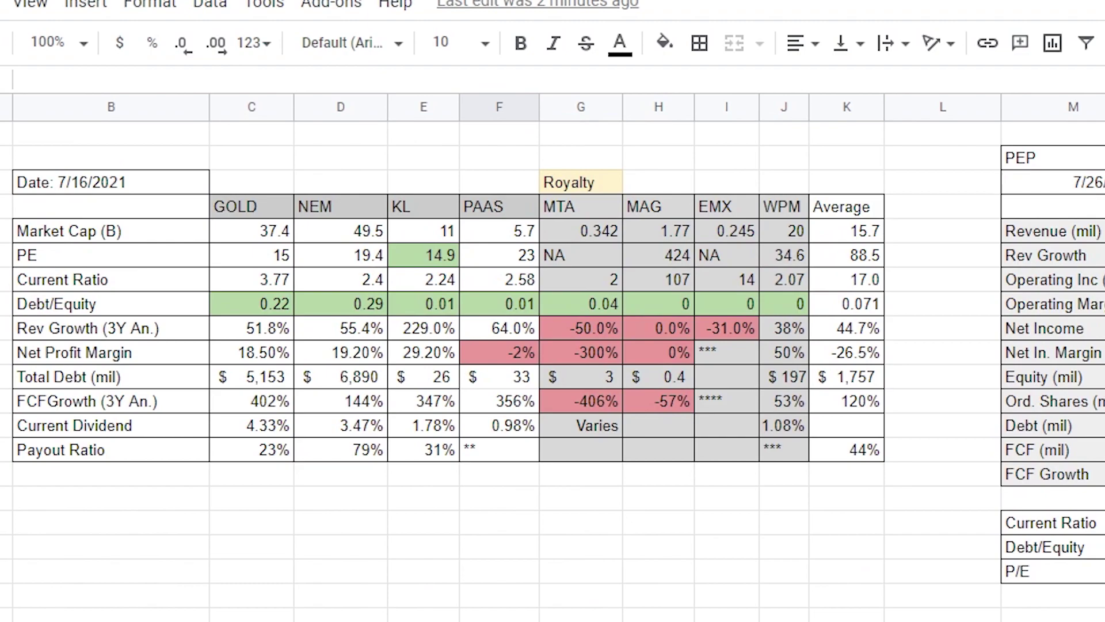
# Review the GOLD to WPM comparison table and highlight the block of cells around the BABA valuation table
pyautogui.scroll(-3, 553, 369)
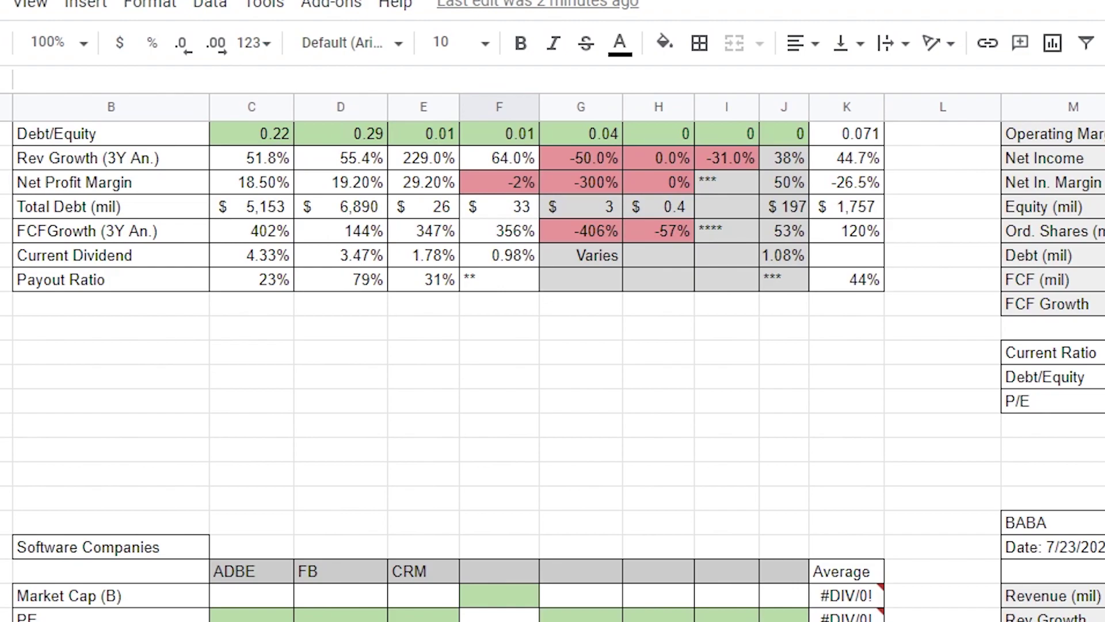
pyautogui.scroll(3, 1064, 451)
pyautogui.scroll(-3, 1041, 400)
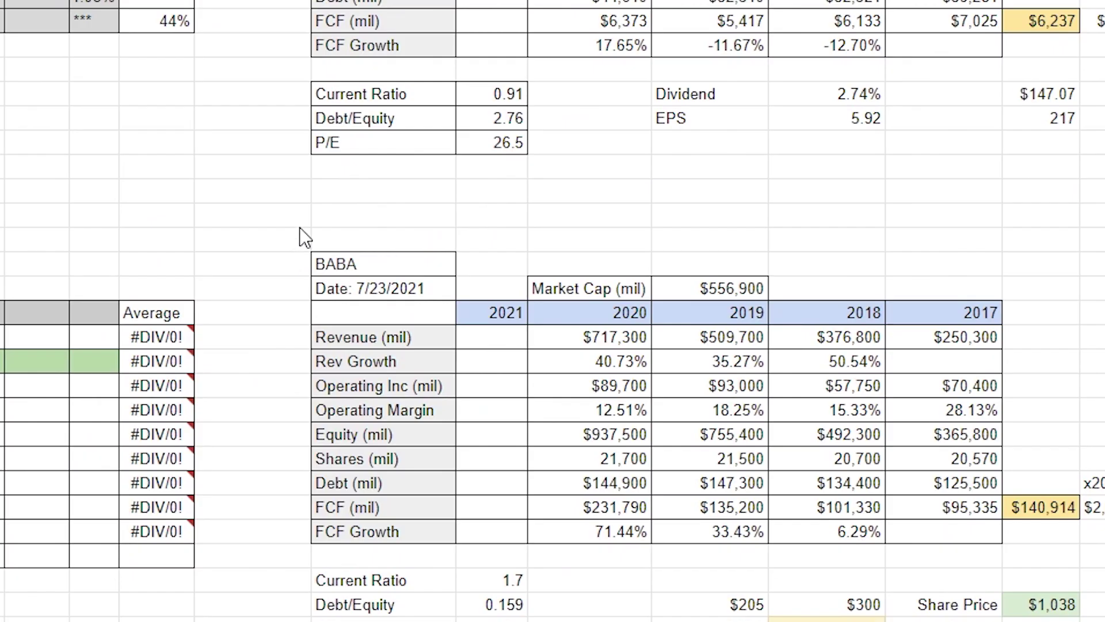
pyautogui.moveTo(299, 227); pyautogui.dragTo(1103, 619)
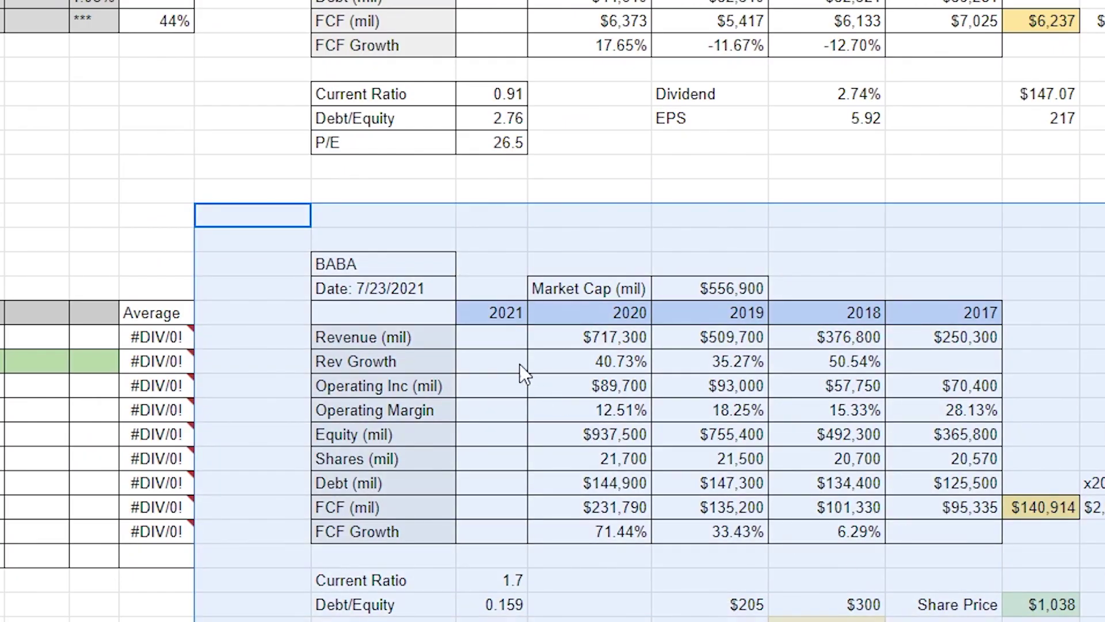
pyautogui.click(344, 226)
pyautogui.moveTo(271, 216); pyautogui.dragTo(1103, 619)
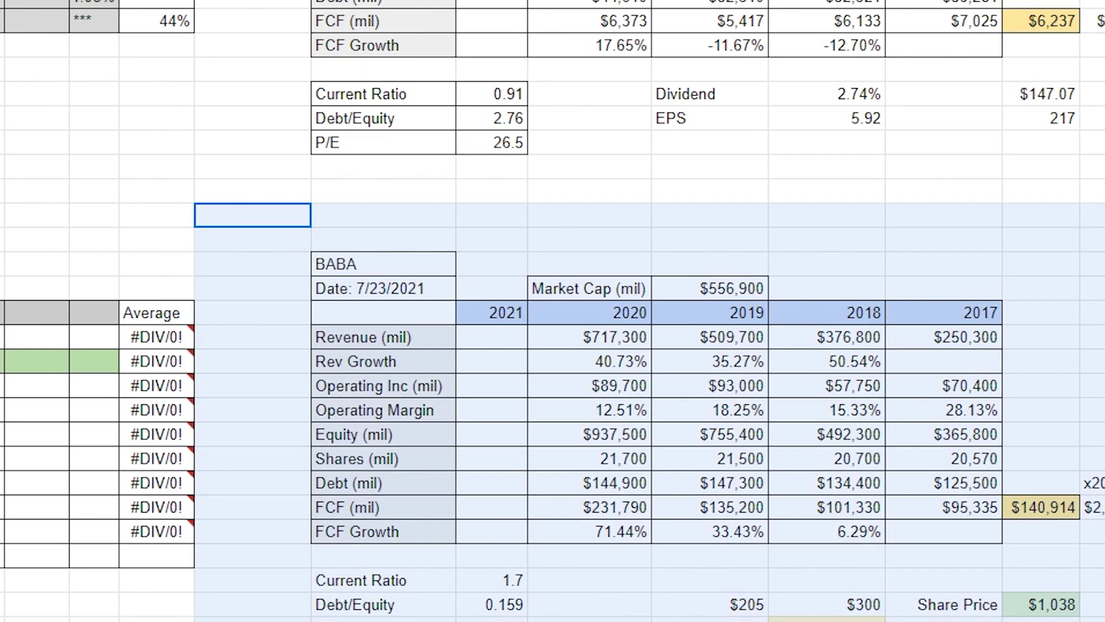
pyautogui.scroll(-3, 656, 346)
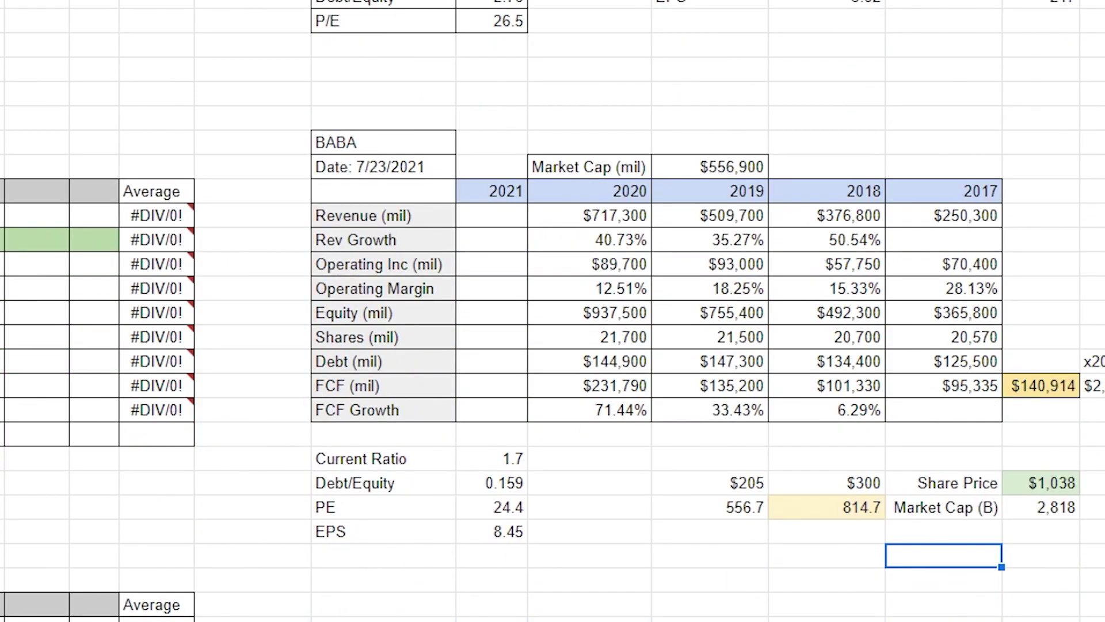
# Examine the BABA table with its x20 FCF estimate, the MRNA table below it, and the example valuation table in Sheet47
pyautogui.hscroll(2, 553, 311)
pyautogui.moveTo(138, 93); pyautogui.dragTo(1102, 618)
pyautogui.click(900, 611)
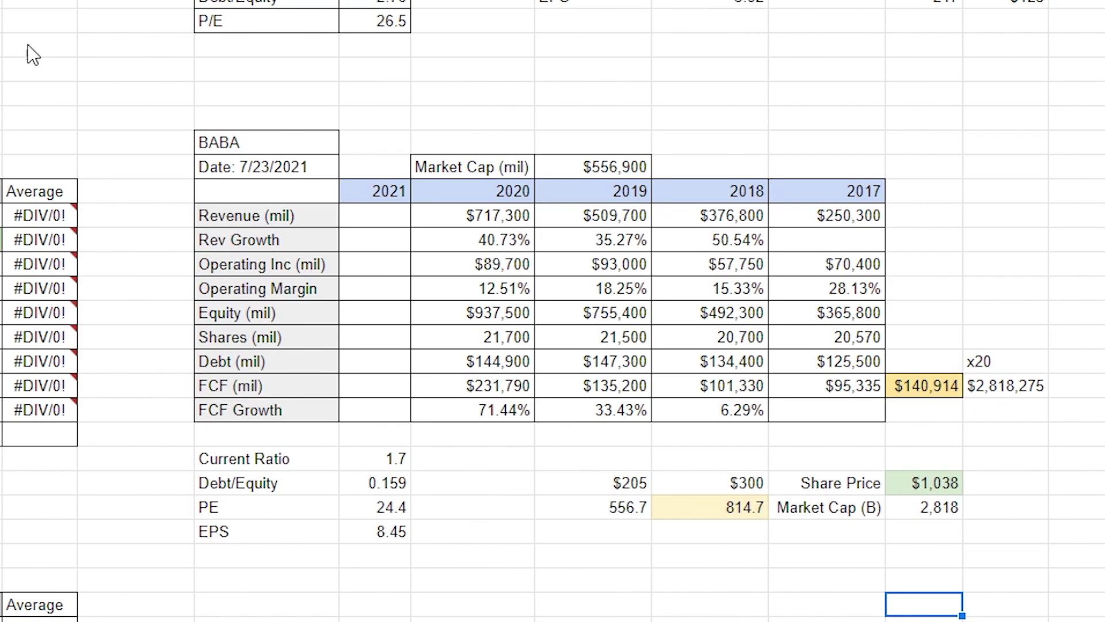
pyautogui.scroll(-4, 553, 311)
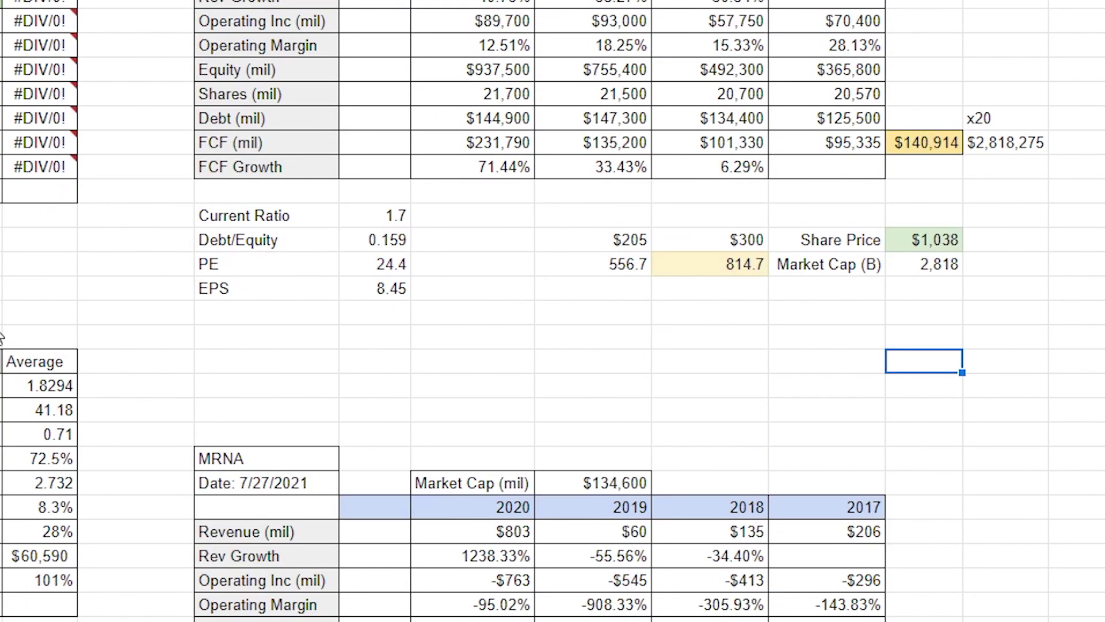
pyautogui.scroll(2, 384, 352)
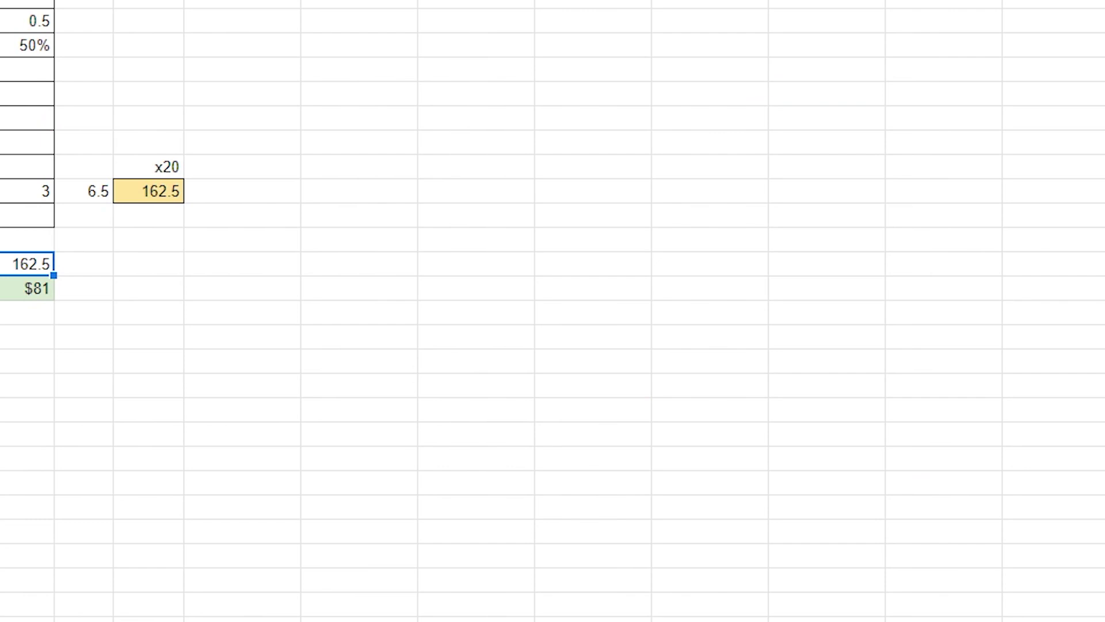
pyautogui.moveTo(3, 3); pyautogui.dragTo(156, 314)
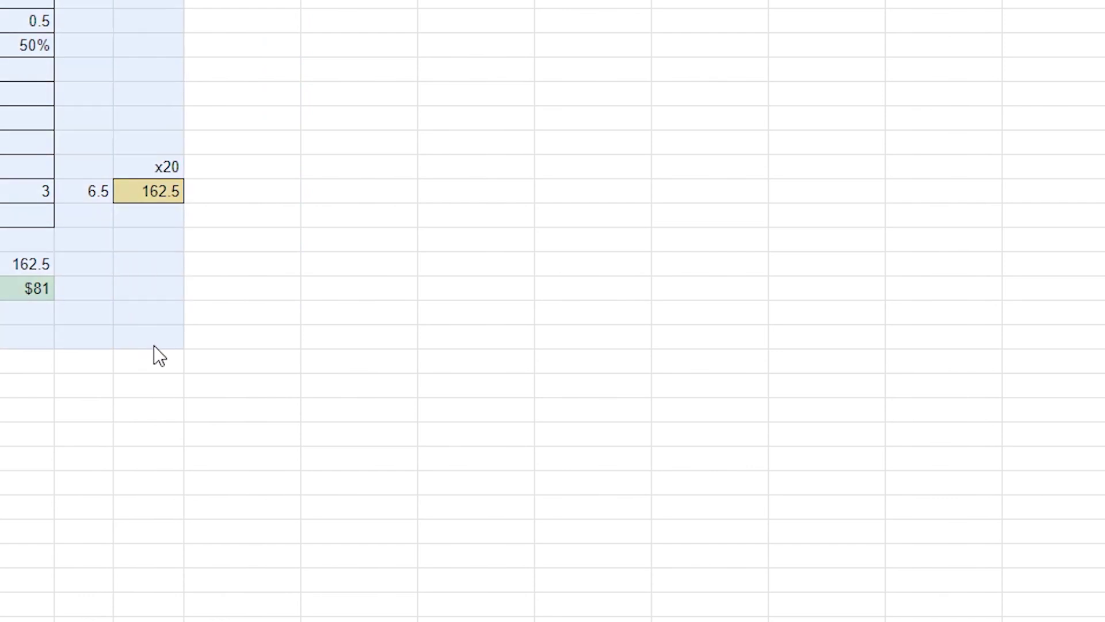
pyautogui.moveTo(156, 353); pyautogui.dragTo(158, 316)
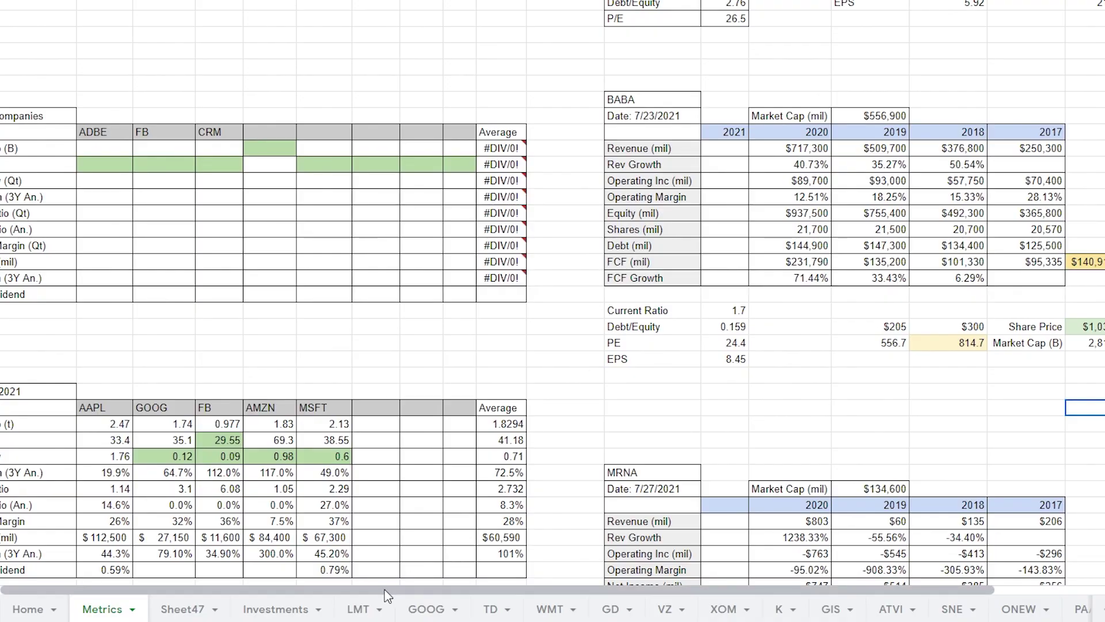
# Look through the LMT sheet's balance sheet, income statement and financial ratio tables for 2010 to 2019
pyautogui.click(362, 609)
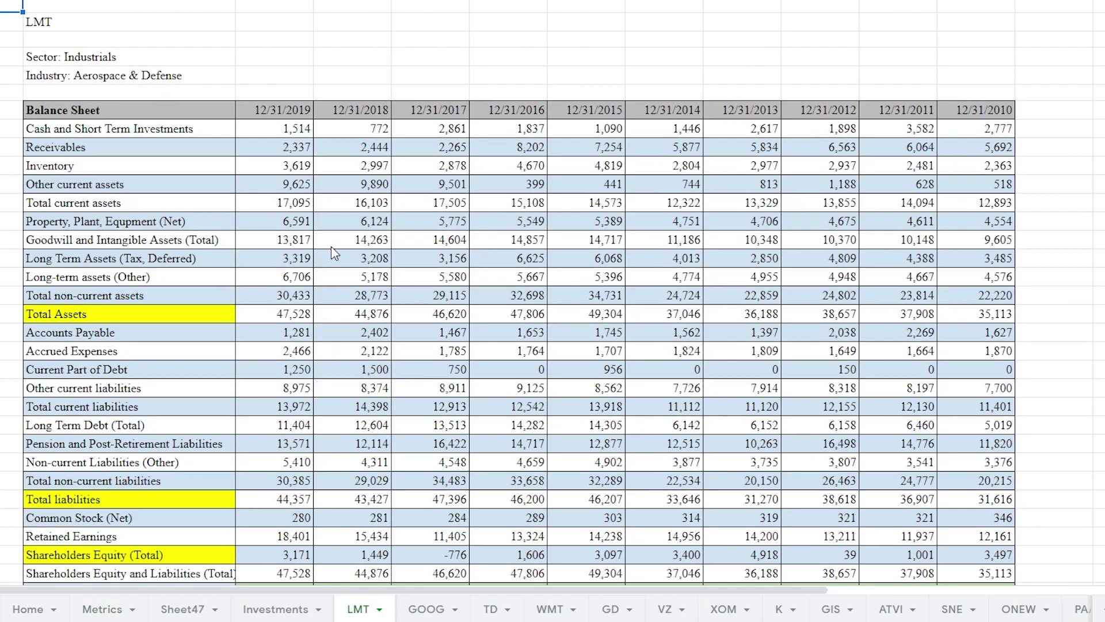
pyautogui.moveTo(1022, 58); pyautogui.dragTo(299, 388)
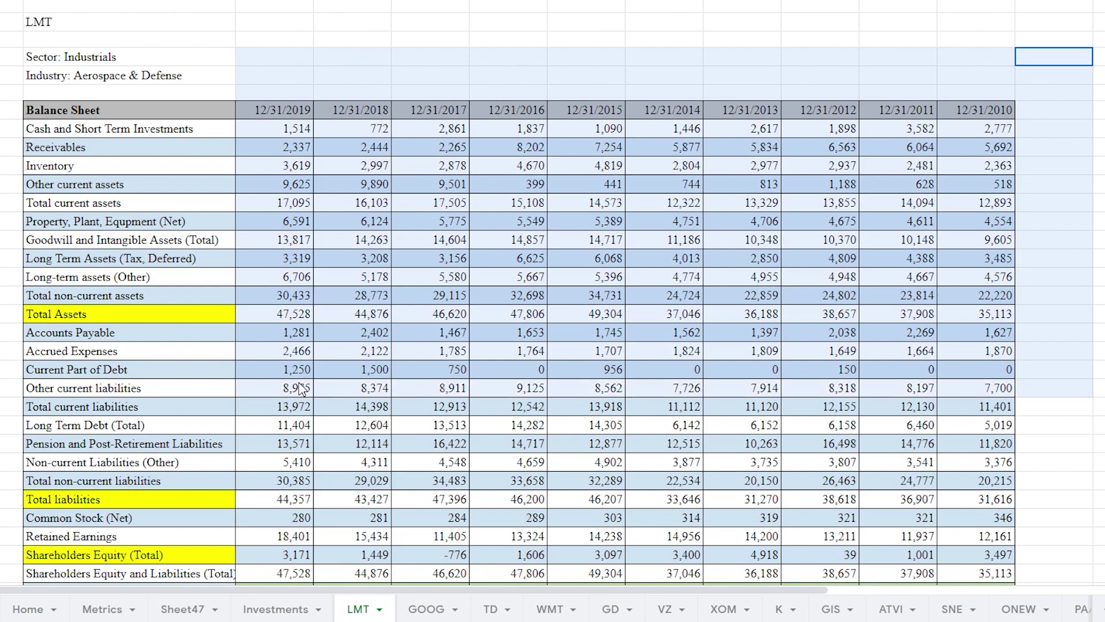
pyautogui.click(455, 250)
pyautogui.moveTo(967, 78); pyautogui.dragTo(273, 332)
pyautogui.click(274, 332)
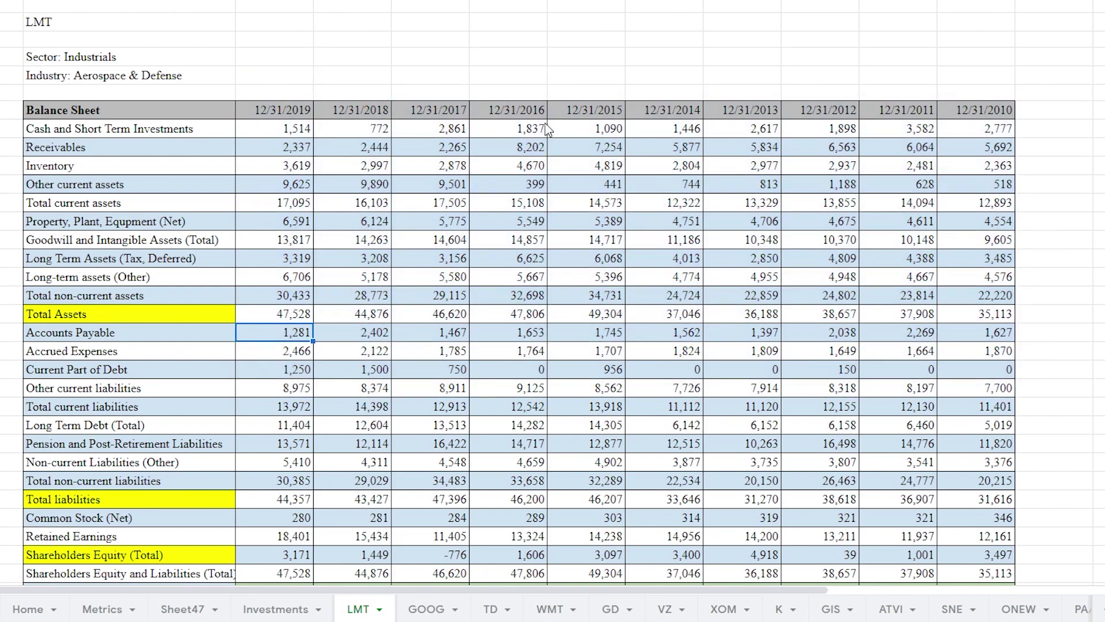
pyautogui.scroll(-3, 328, 202)
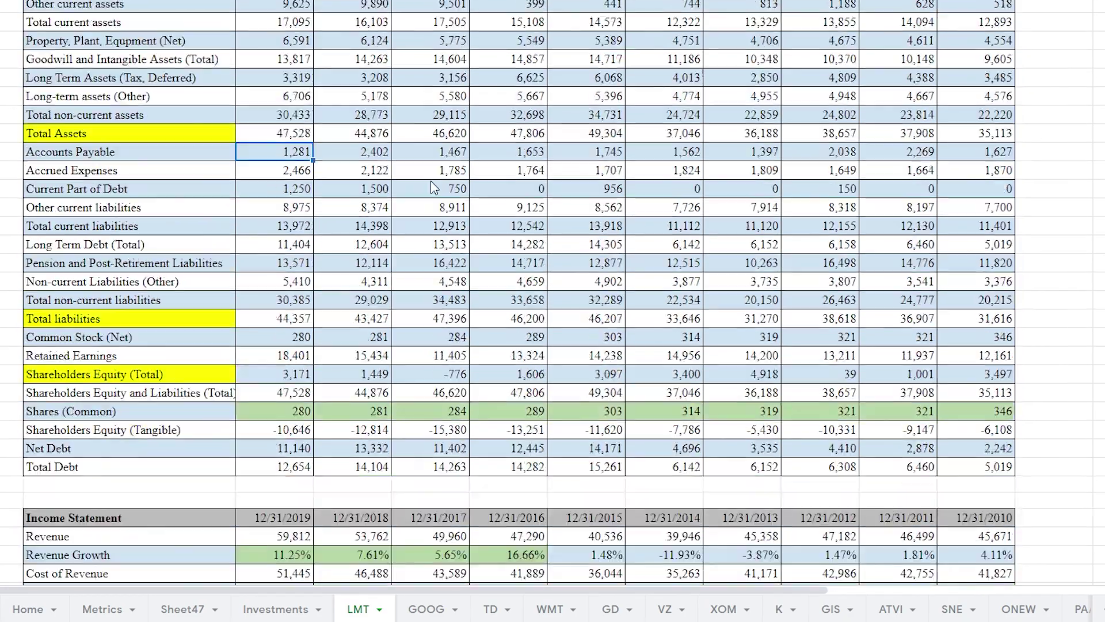
pyautogui.scroll(-4, 552, 292)
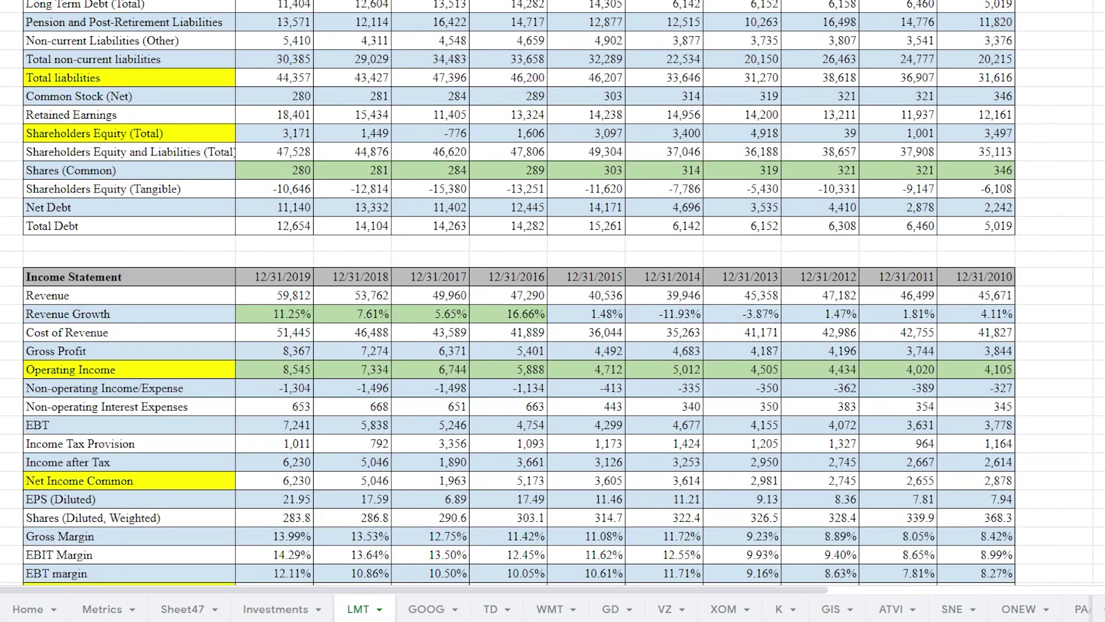
pyautogui.scroll(-15, 552, 293)
pyautogui.scroll(6, 552, 293)
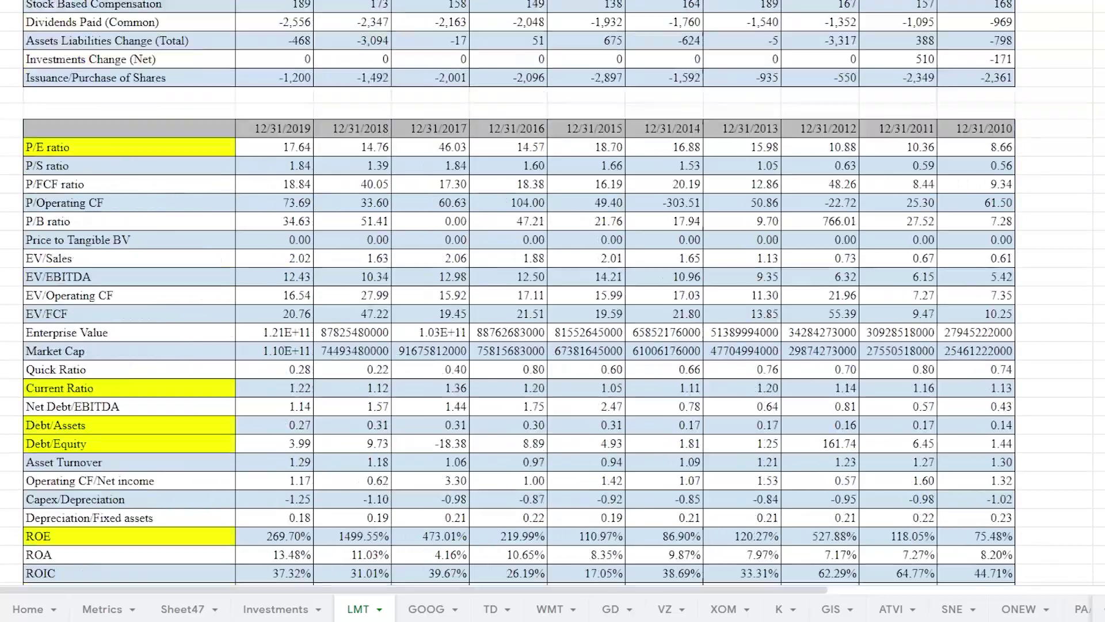
pyautogui.scroll(16, 538, 204)
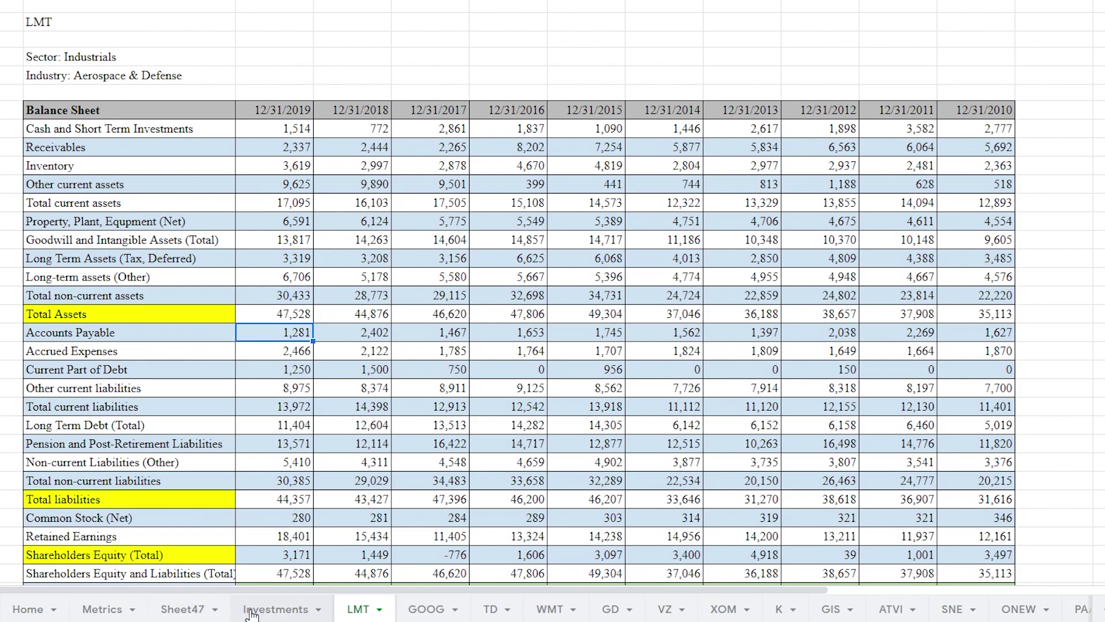
# Apply alternating colors to the Sheet47 valuation table from the Revenue (mil) row to the FCF Growth row
pyautogui.click(181, 609)
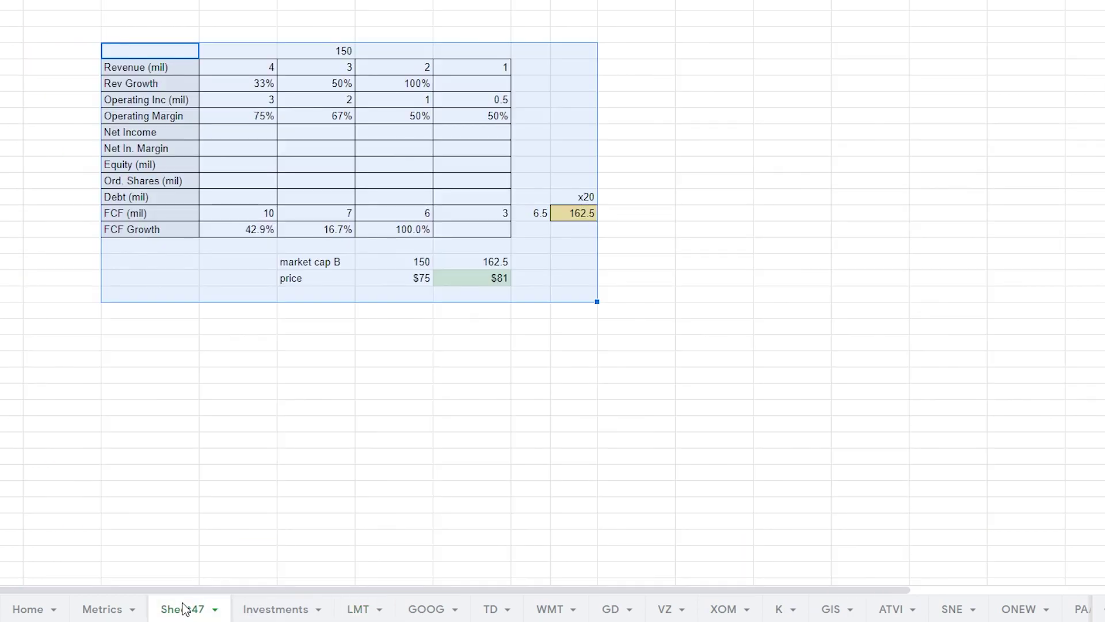
pyautogui.click(153, 476)
pyautogui.moveTo(153, 67); pyautogui.dragTo(482, 237)
pyautogui.click(186, 41)
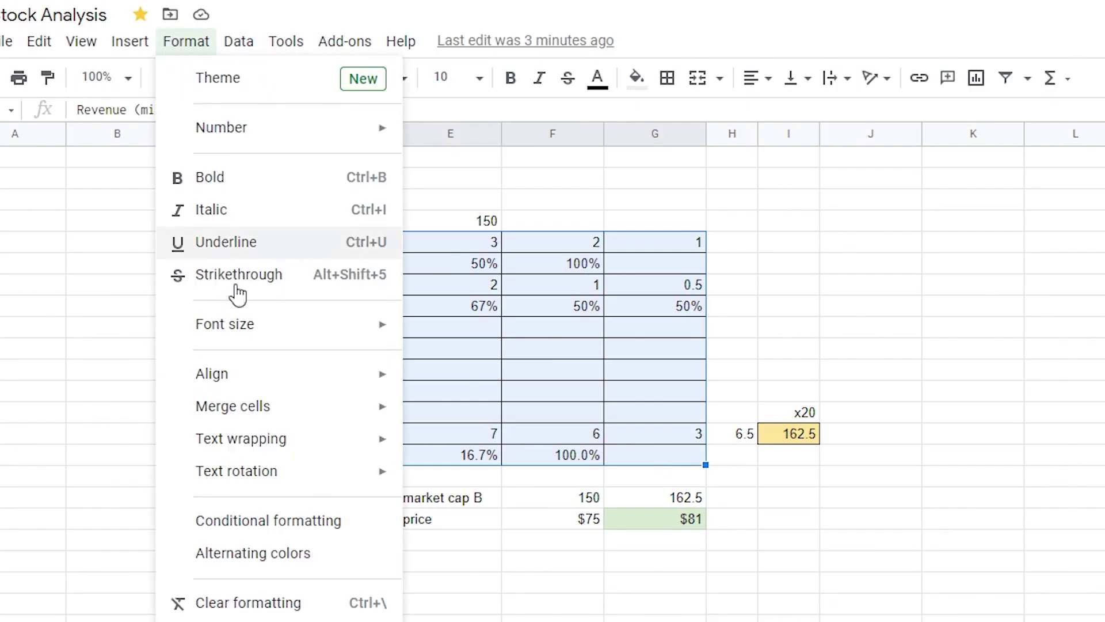
pyautogui.click(286, 553)
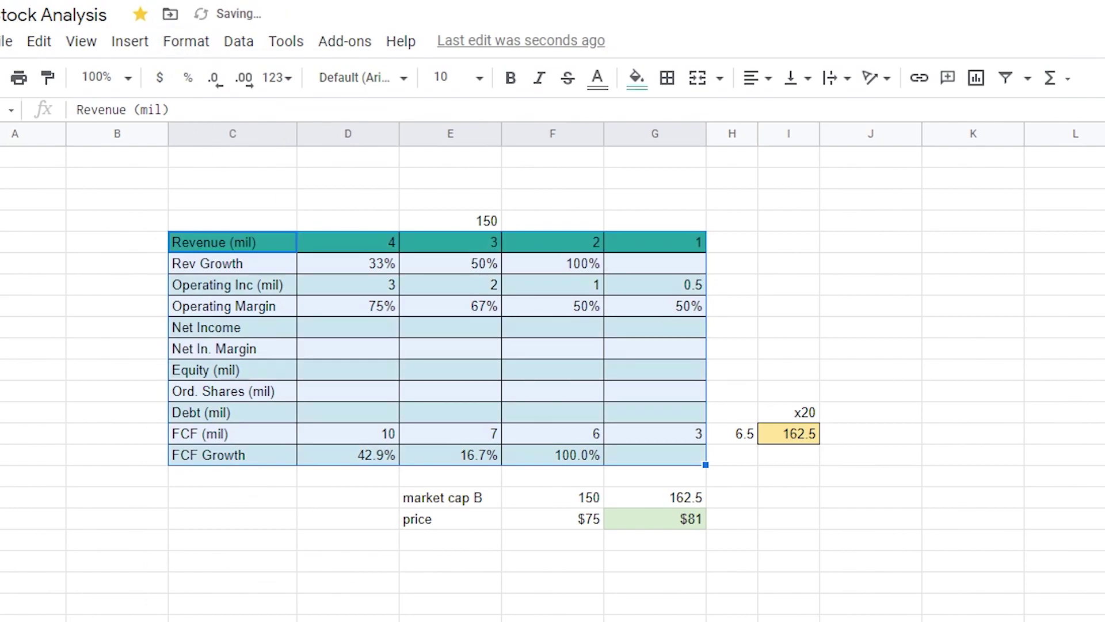
pyautogui.click(787, 542)
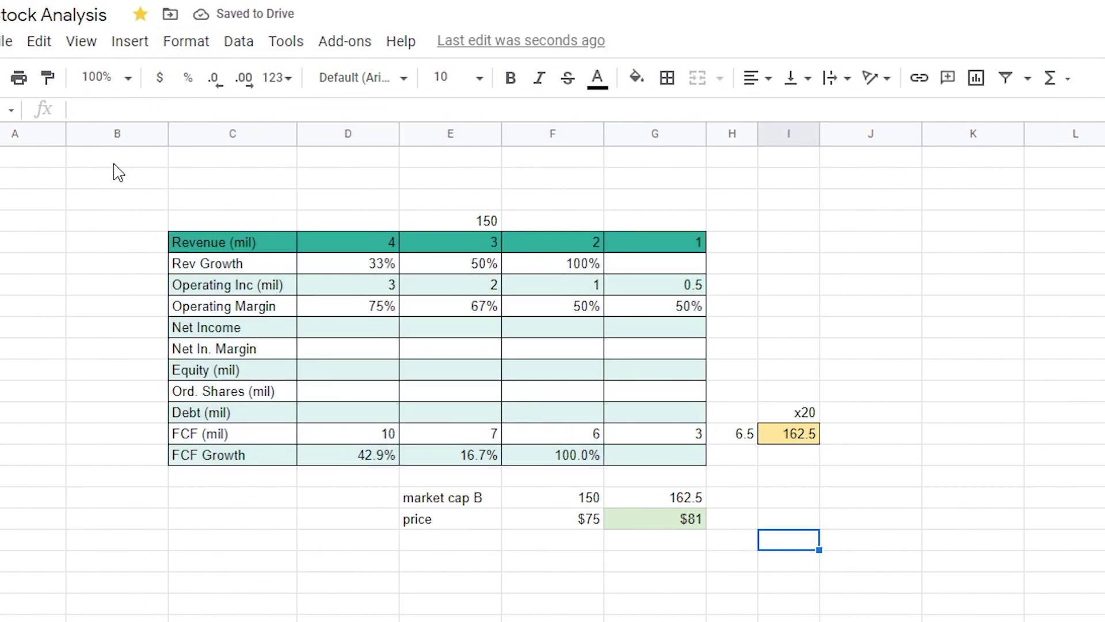
# Clear all contents and formatting from the valuation table and its surrounding cells in columns B to J
pyautogui.moveTo(79, 161); pyautogui.dragTo(869, 611)
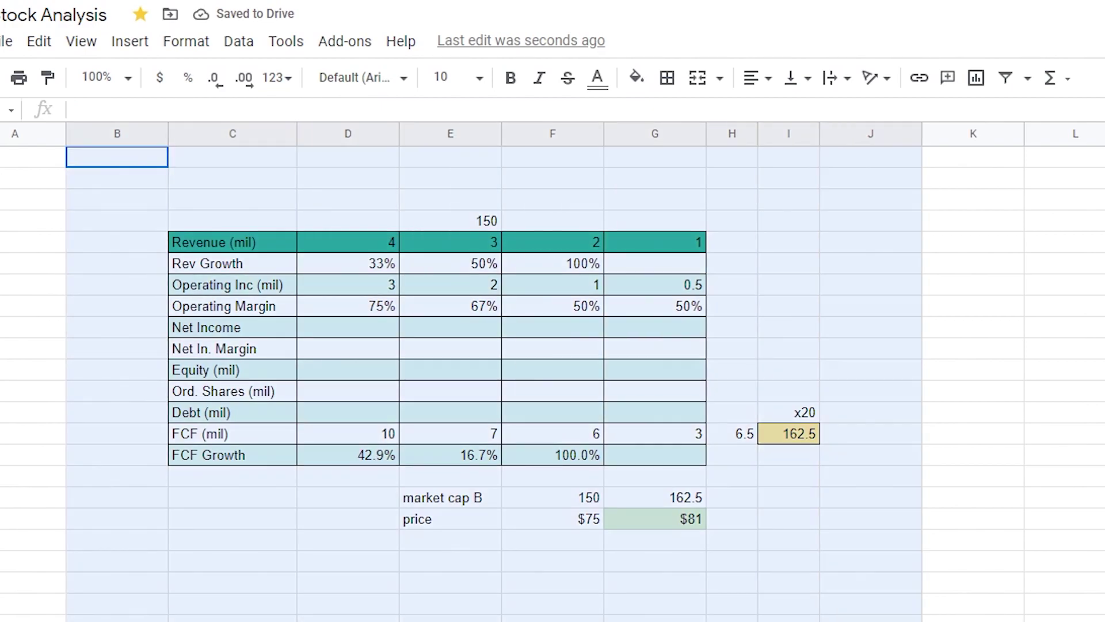
pyautogui.press('Delete')
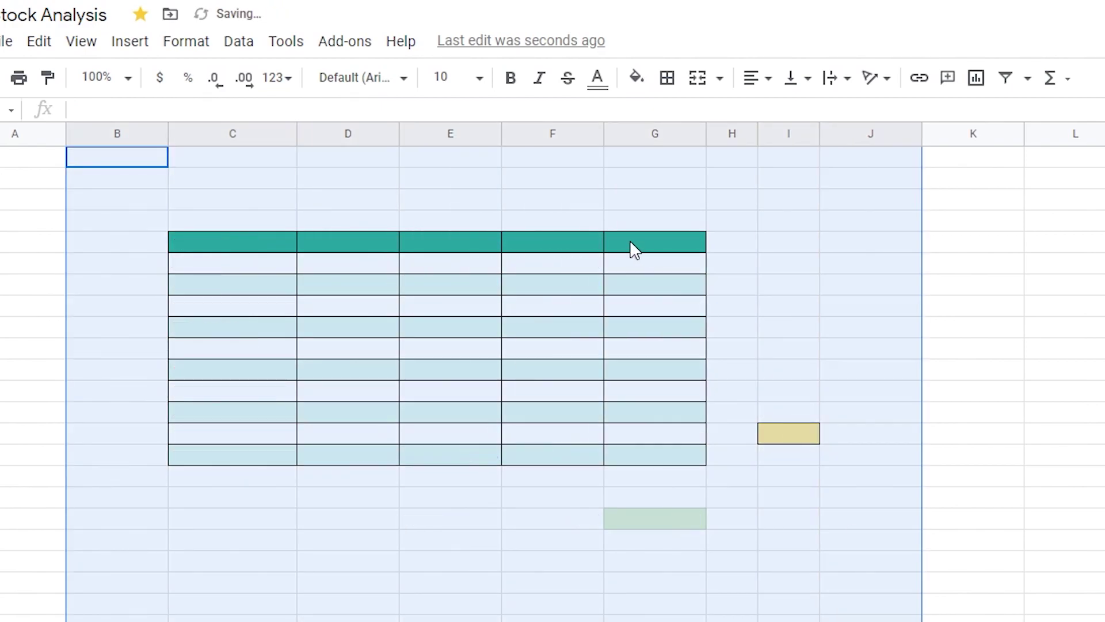
pyautogui.click(190, 45)
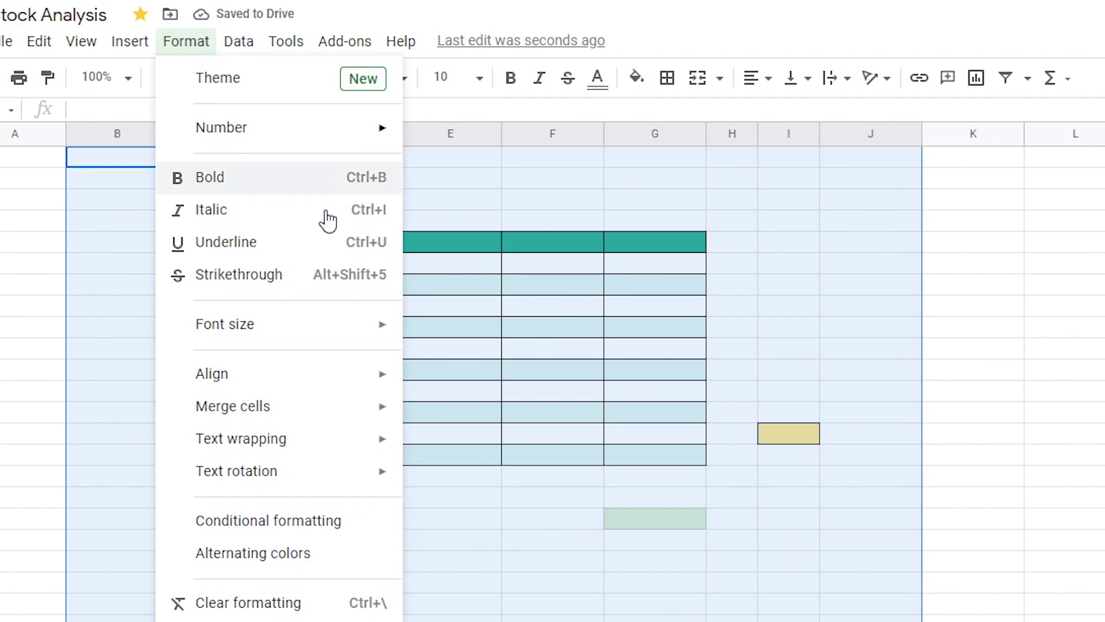
pyautogui.click(291, 601)
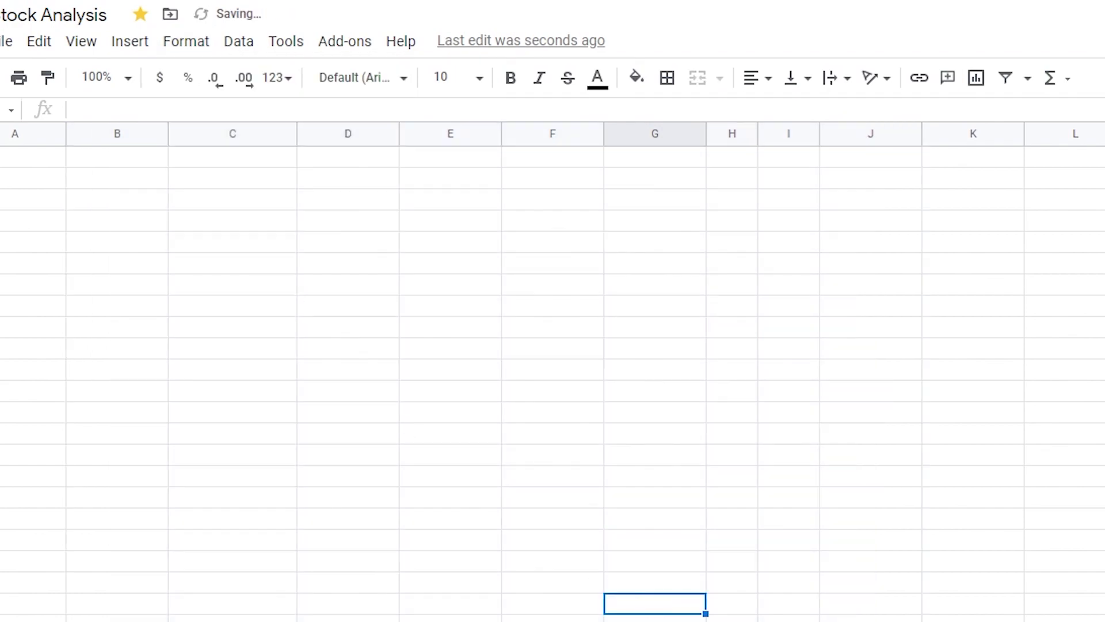
# Delete the emptied Sheet47 from the spreadsheet and go back to the GOLD to WPM comparison table in the Metrics sheet
pyautogui.rightClick(260, 621)
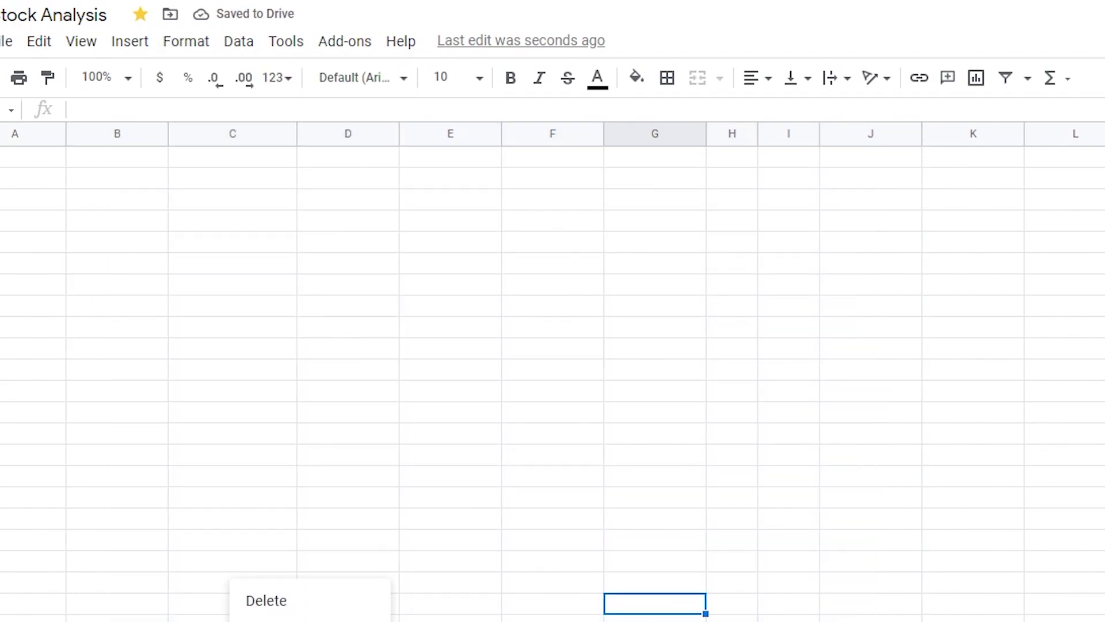
pyautogui.click(275, 602)
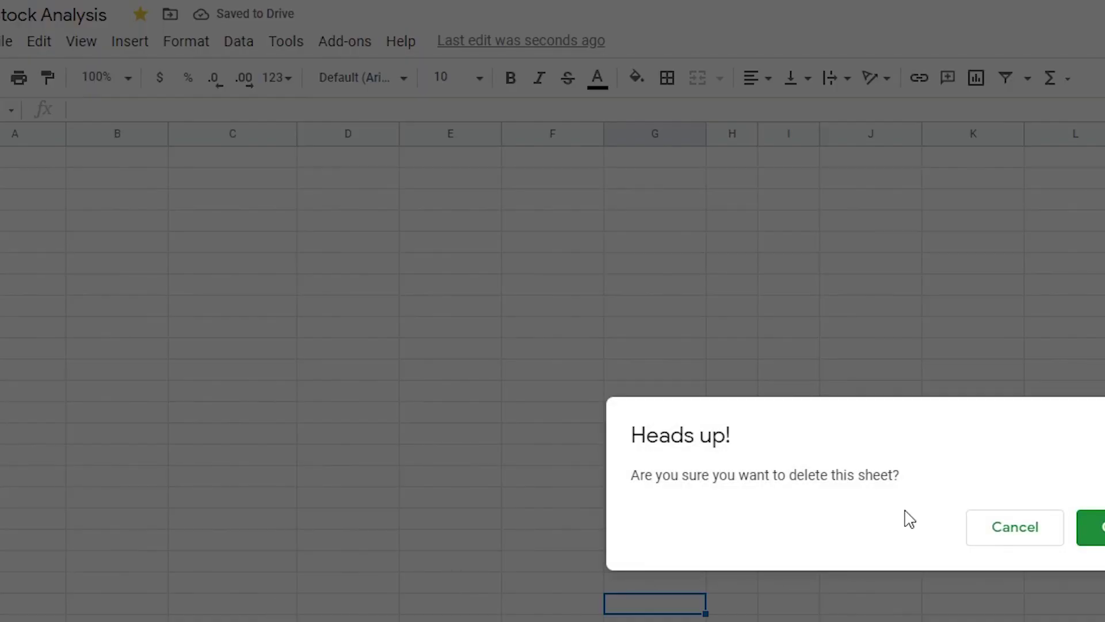
pyautogui.click(1089, 529)
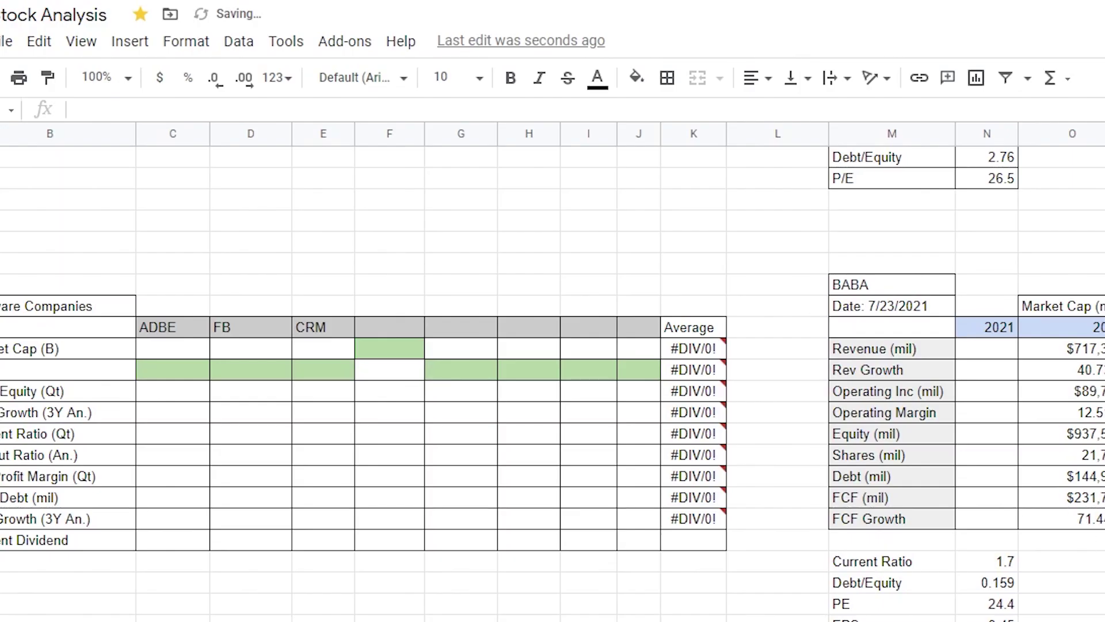
pyautogui.scroll(7, 553, 380)
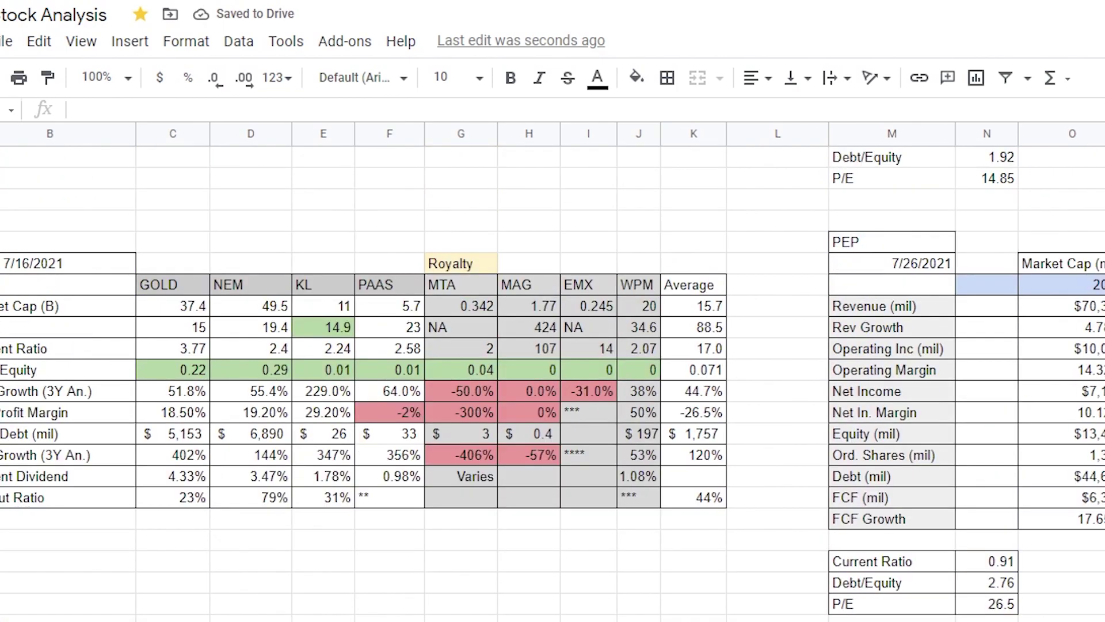